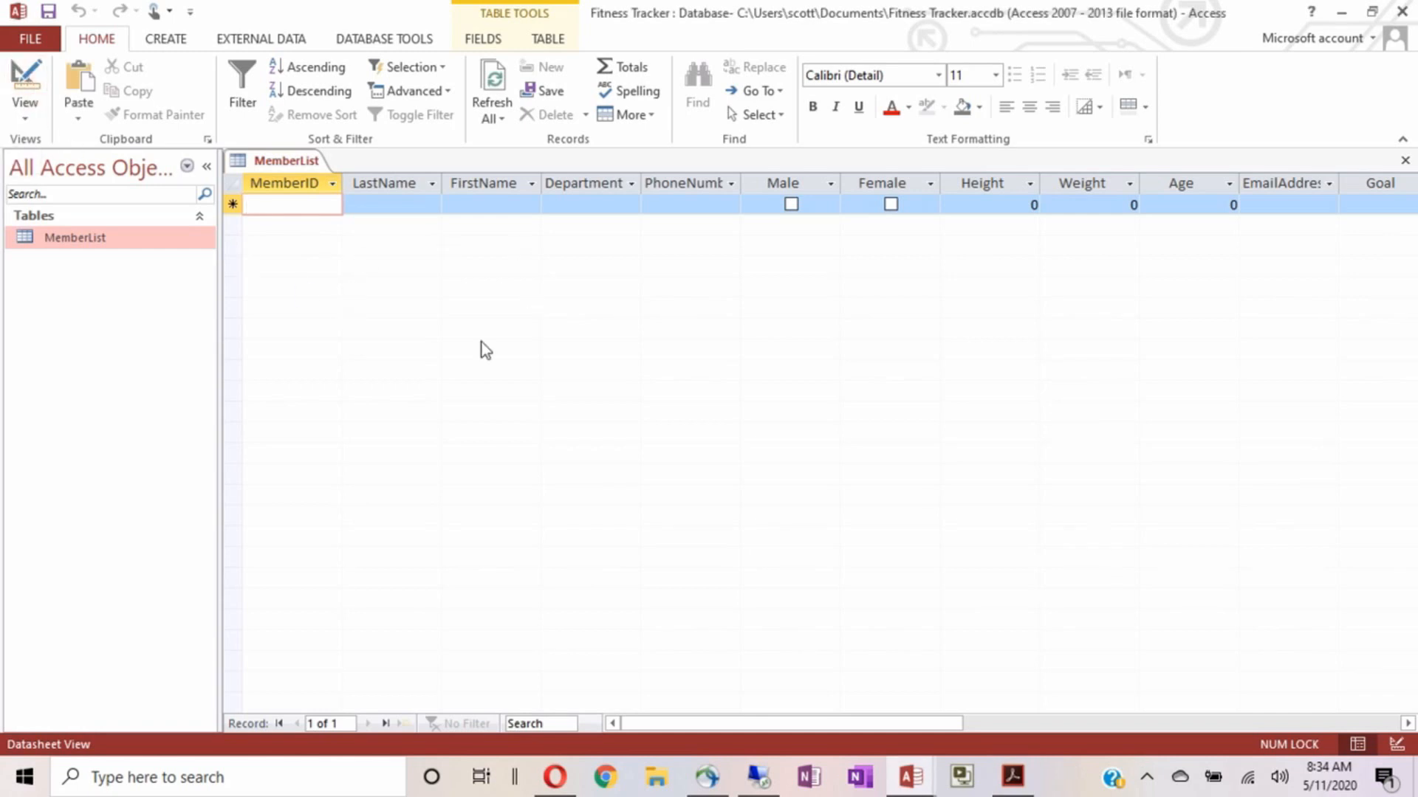
Toggle the MemberList table between Design and Datasheet view with the View button
{"action": "left_click", "coordinate": [22, 82]}
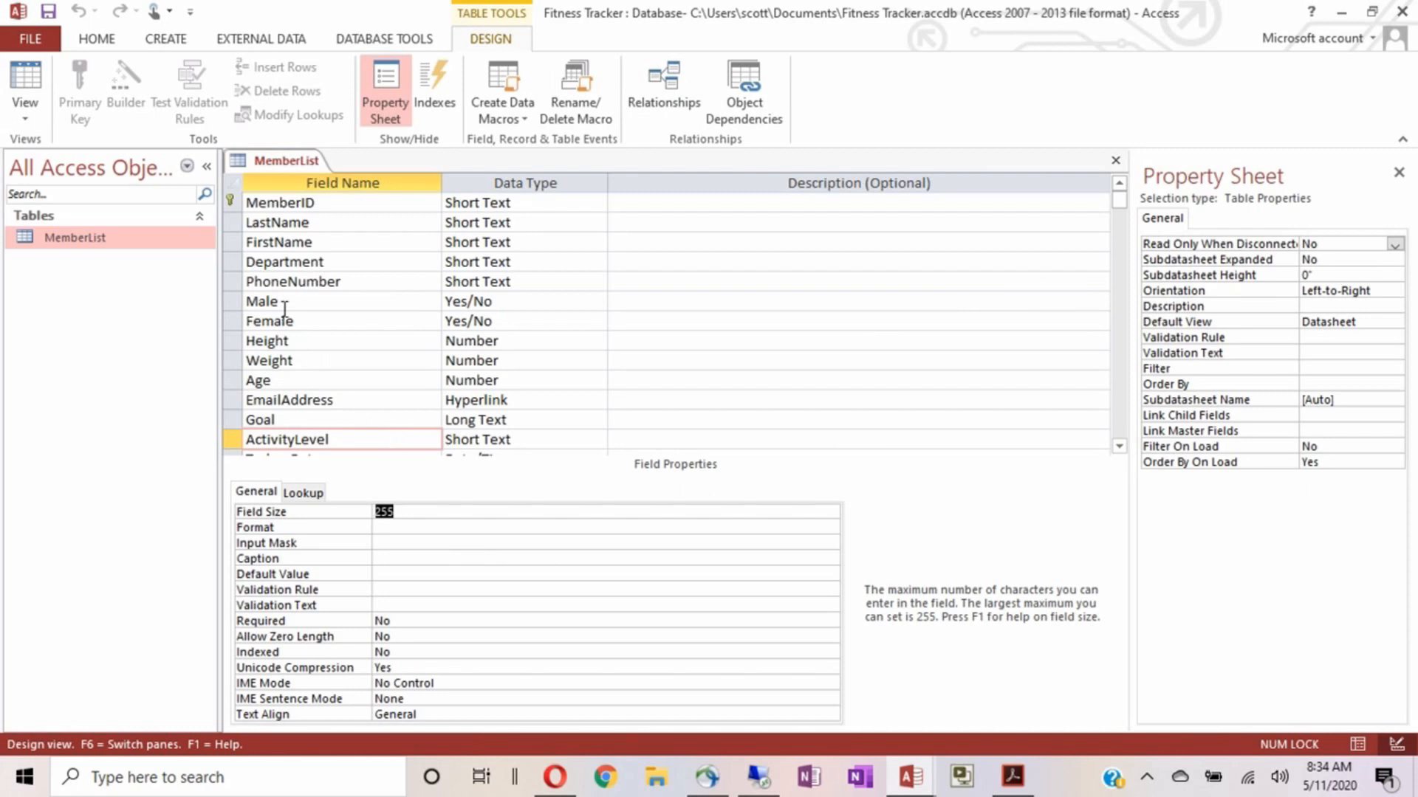
{"action": "left_click", "coordinate": [29, 90]}
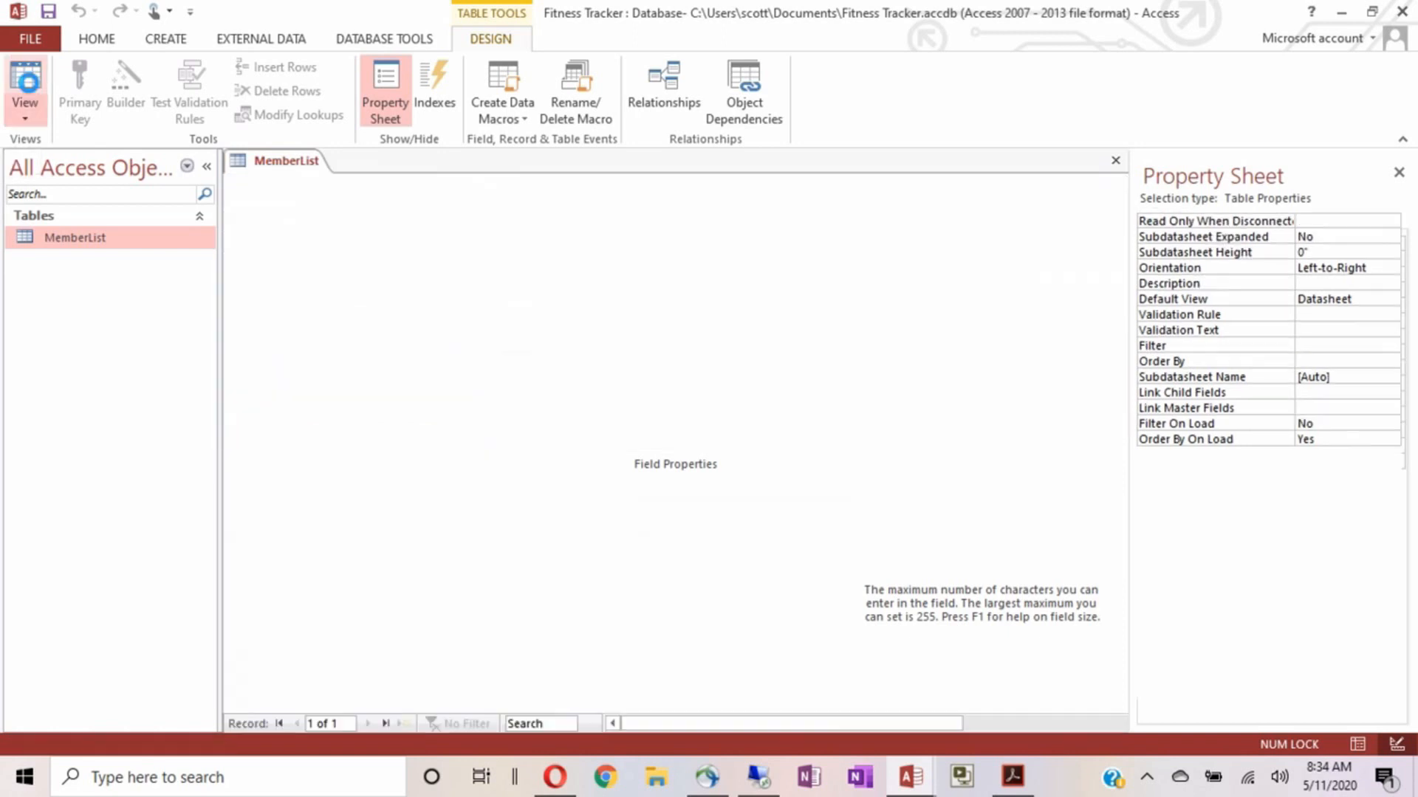
{"action": "left_click", "coordinate": [30, 85]}
{"action": "left_click", "coordinate": [28, 85]}
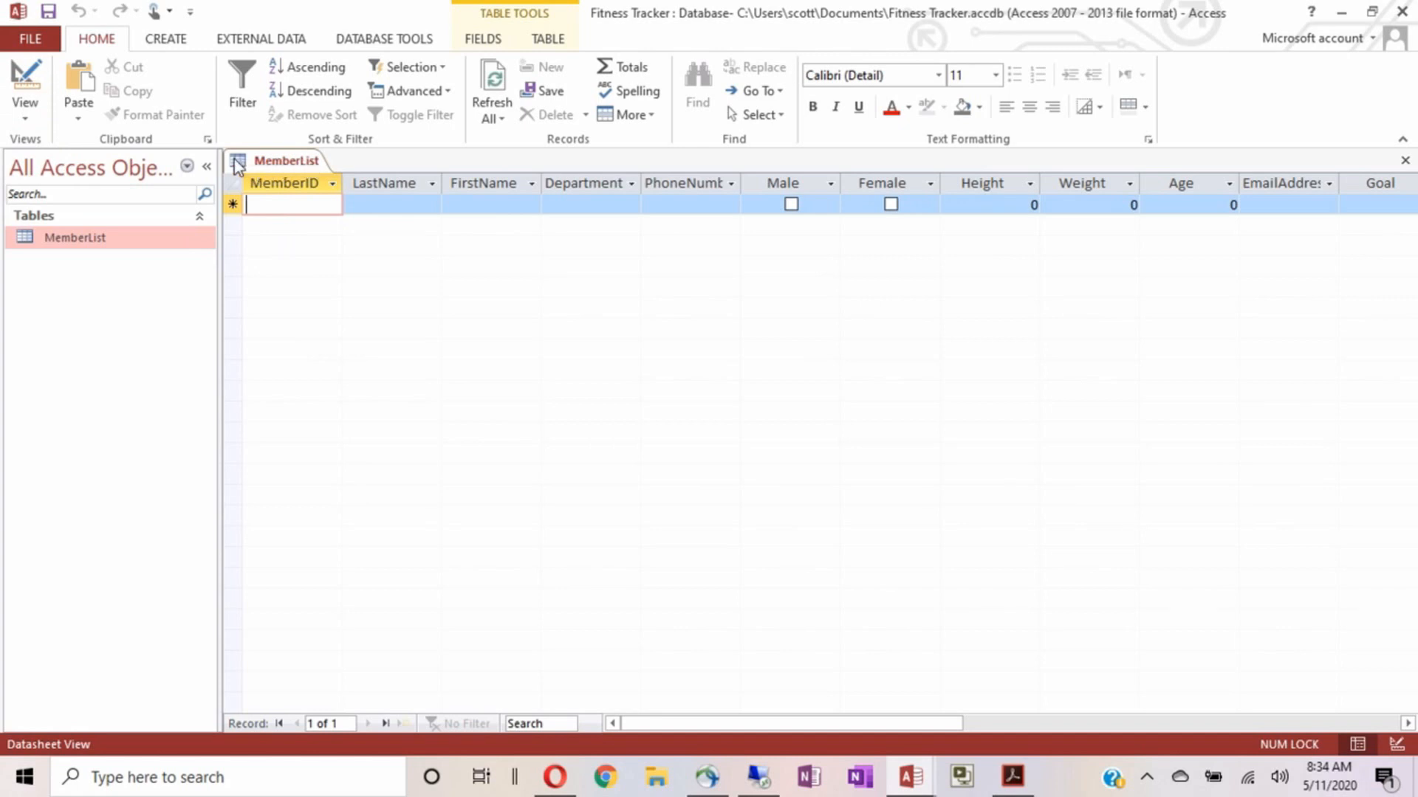
Switch MemberList to Design view and back to Datasheet view from the table tab's right-click menu
{"action": "right_click", "coordinate": [280, 170]}
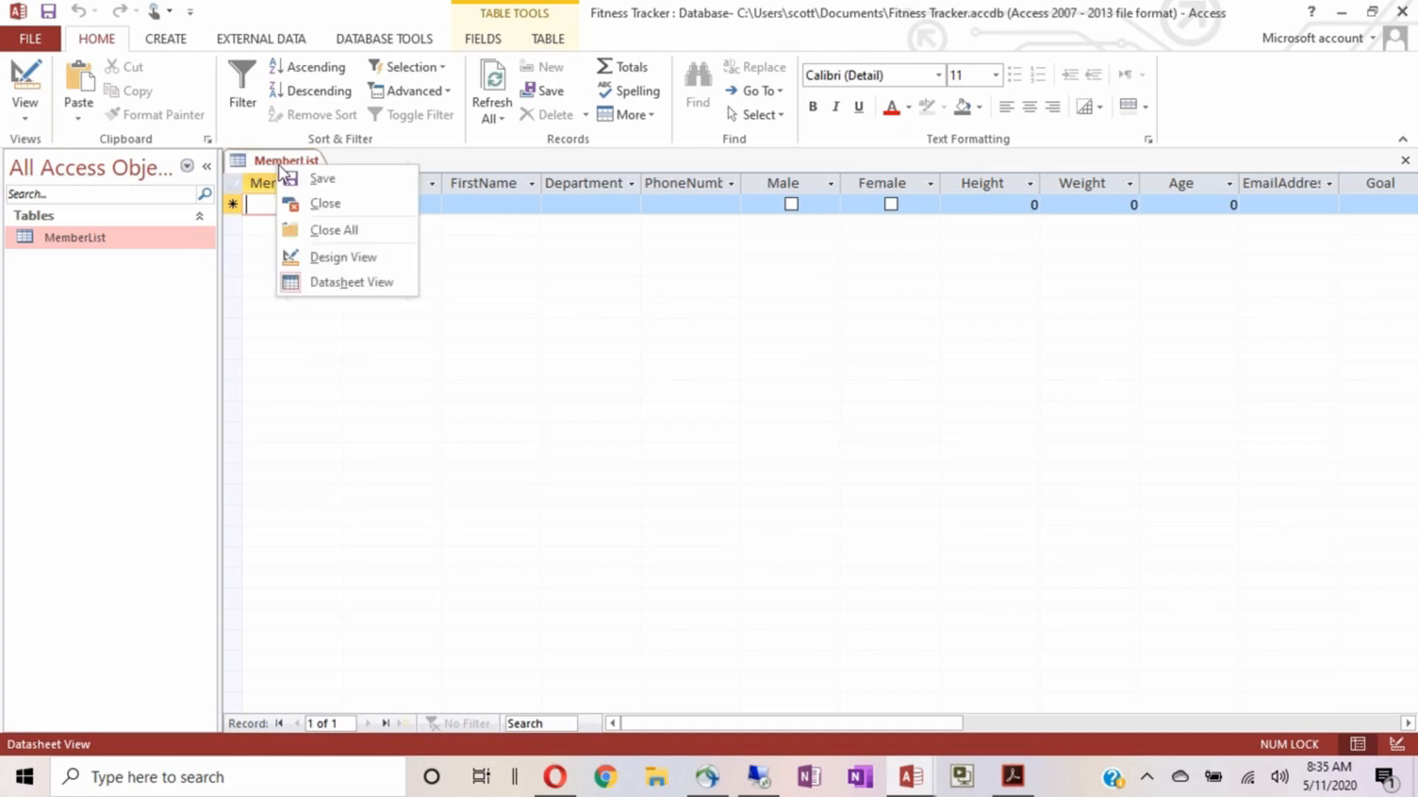
{"action": "left_click", "coordinate": [325, 265]}
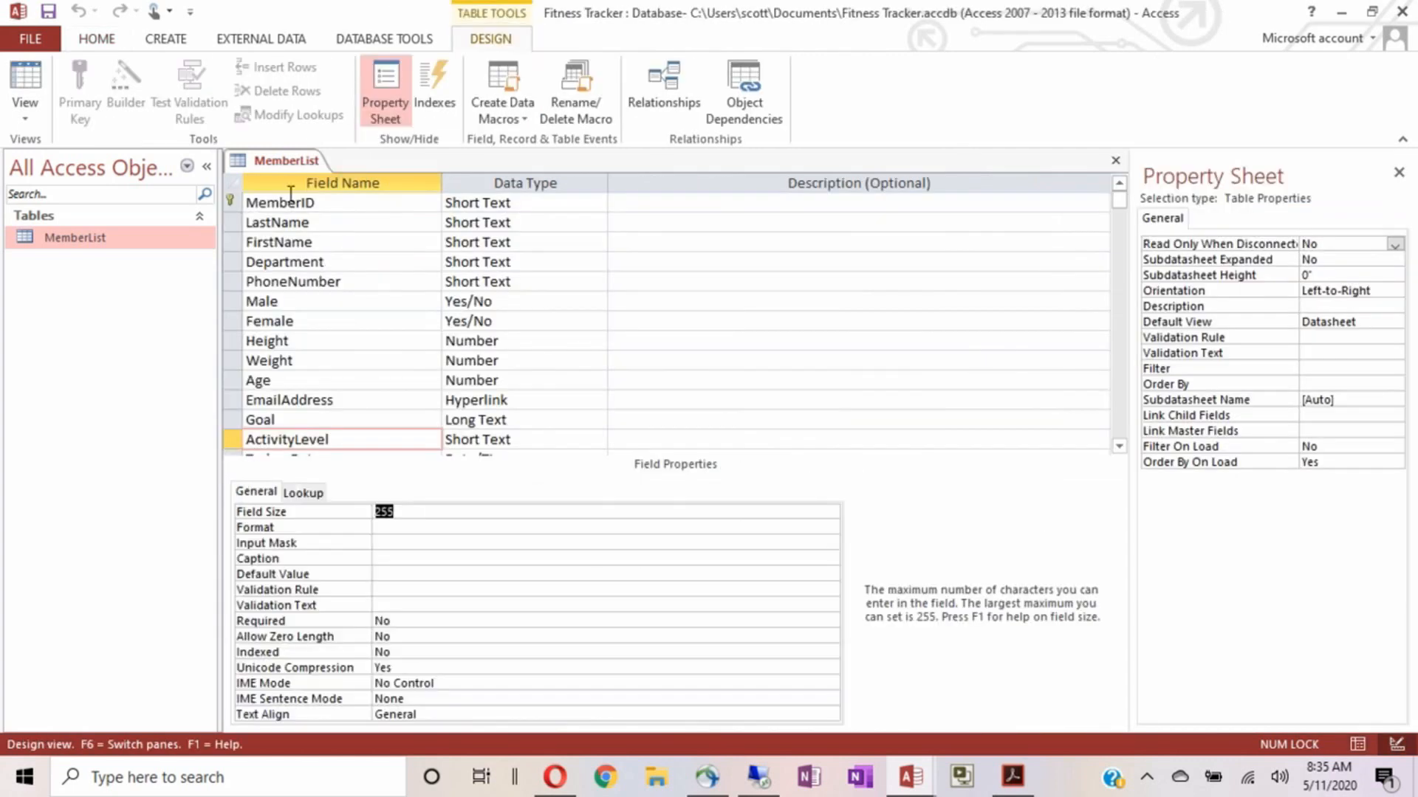
{"action": "right_click", "coordinate": [283, 170]}
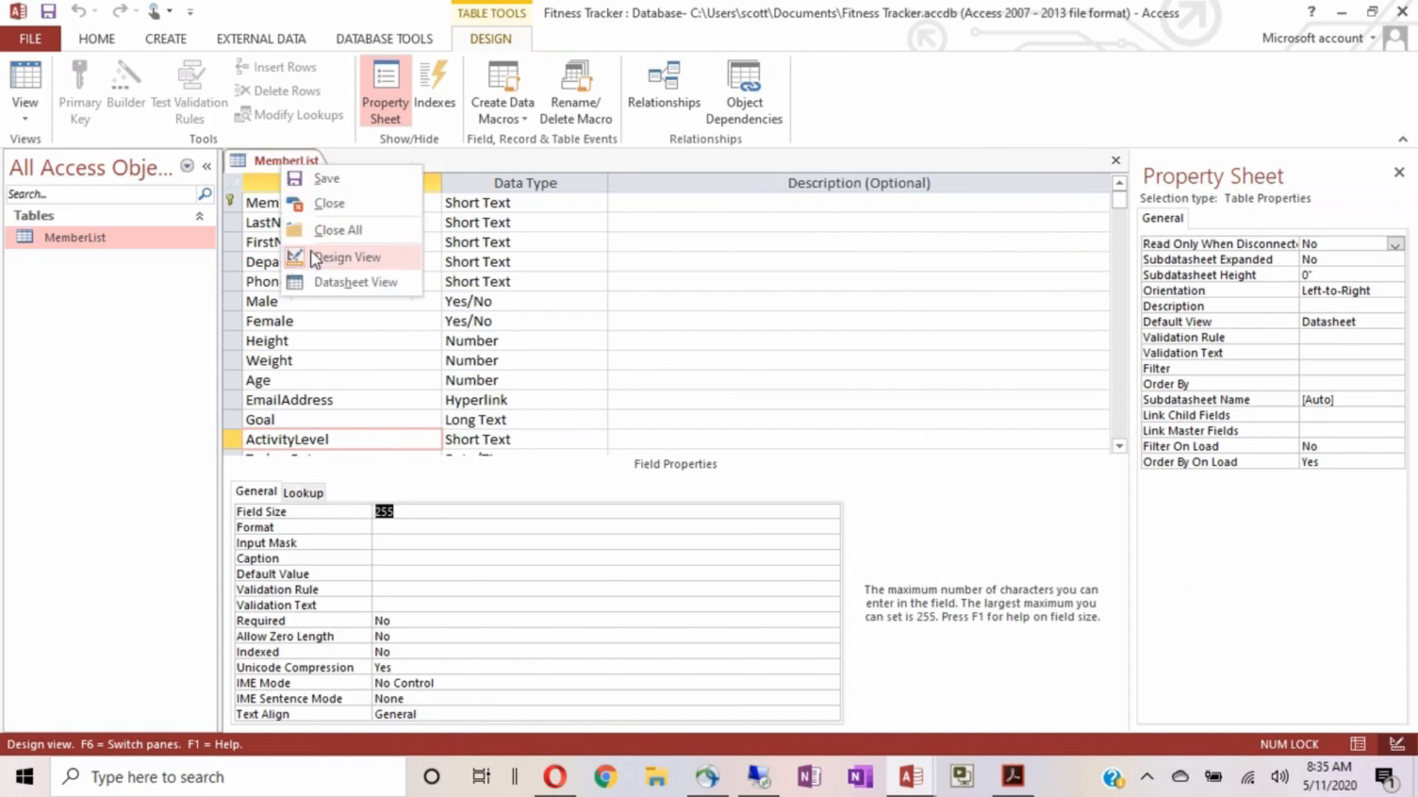
{"action": "left_click", "coordinate": [321, 282]}
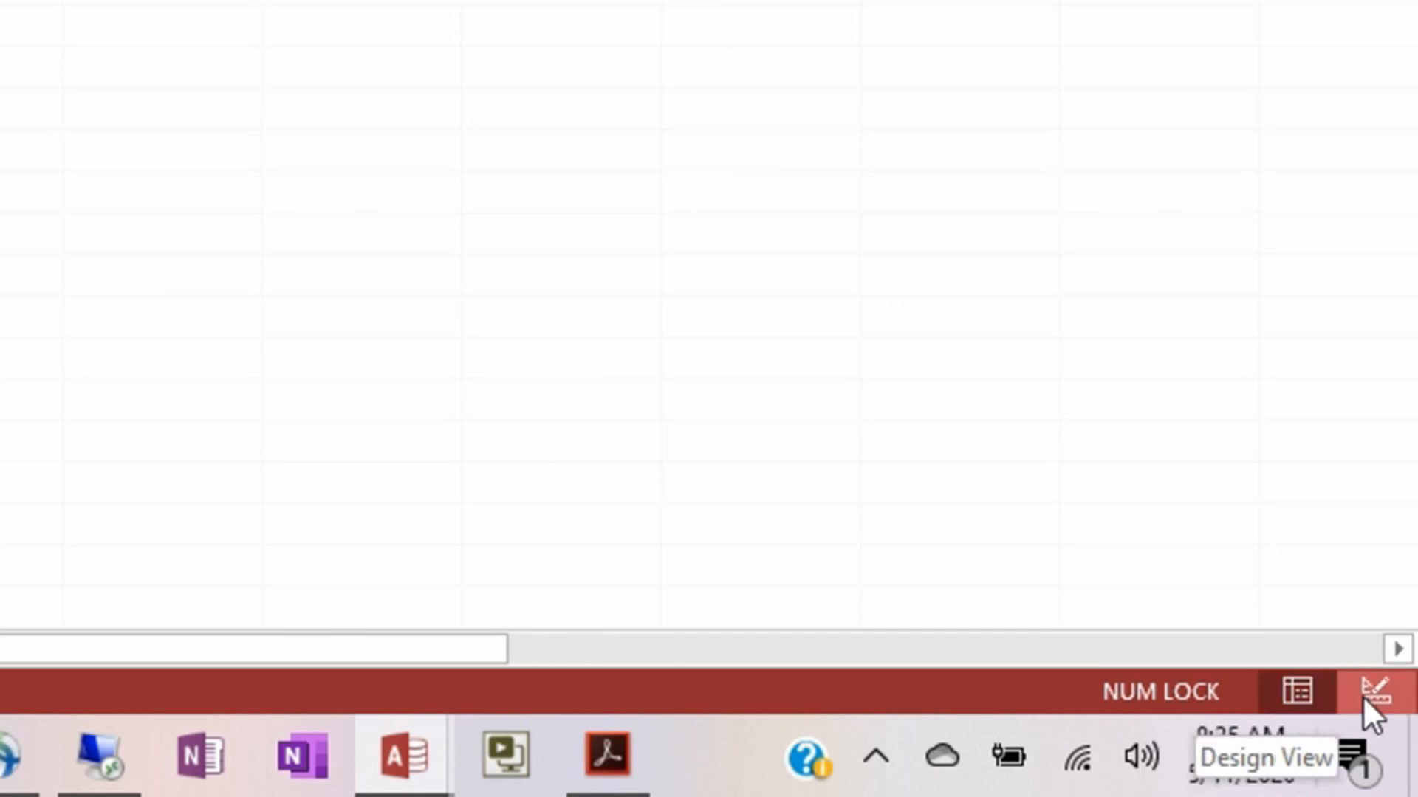
Use the status-bar view icons to switch views, ending in Design view
{"action": "left_click", "coordinate": [1387, 698]}
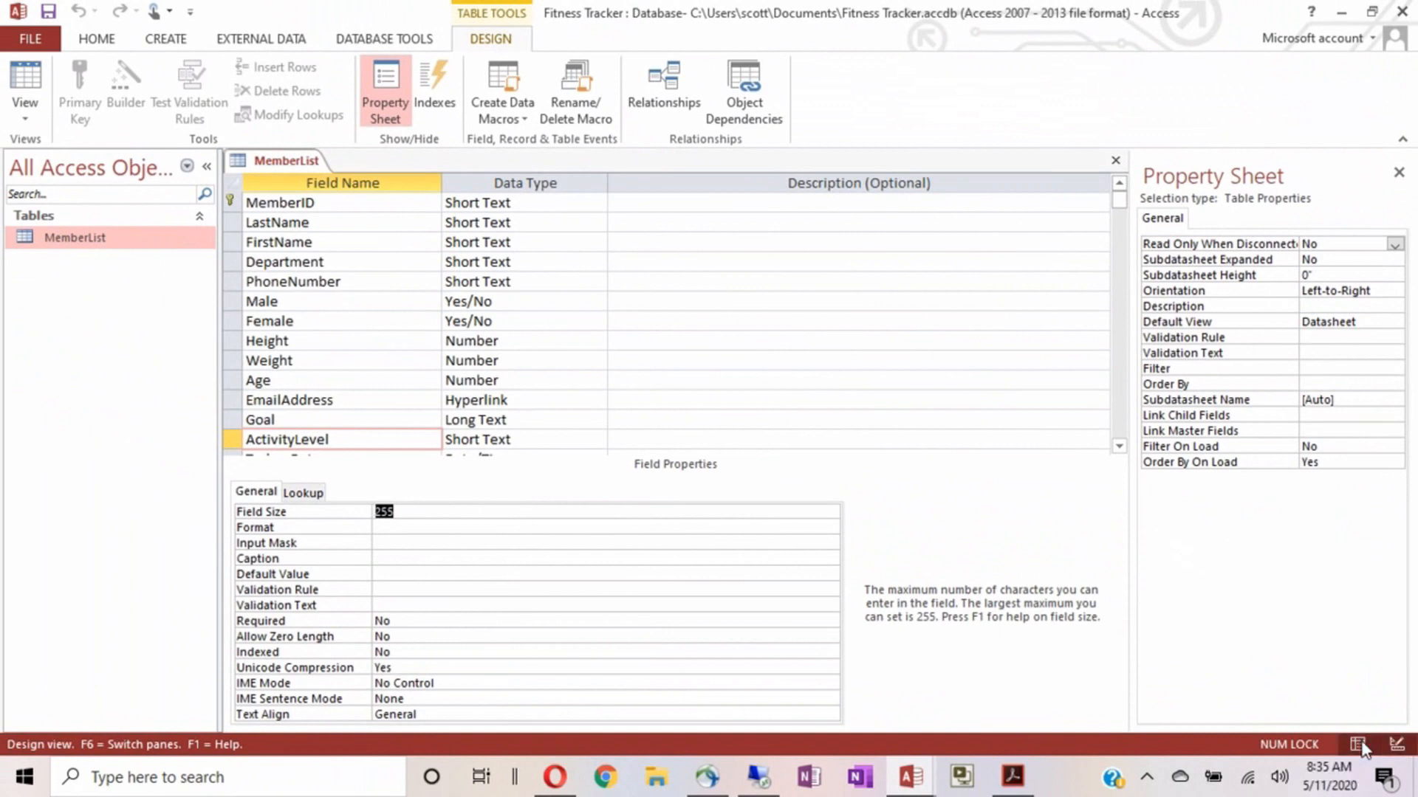
{"action": "left_click", "coordinate": [1365, 746]}
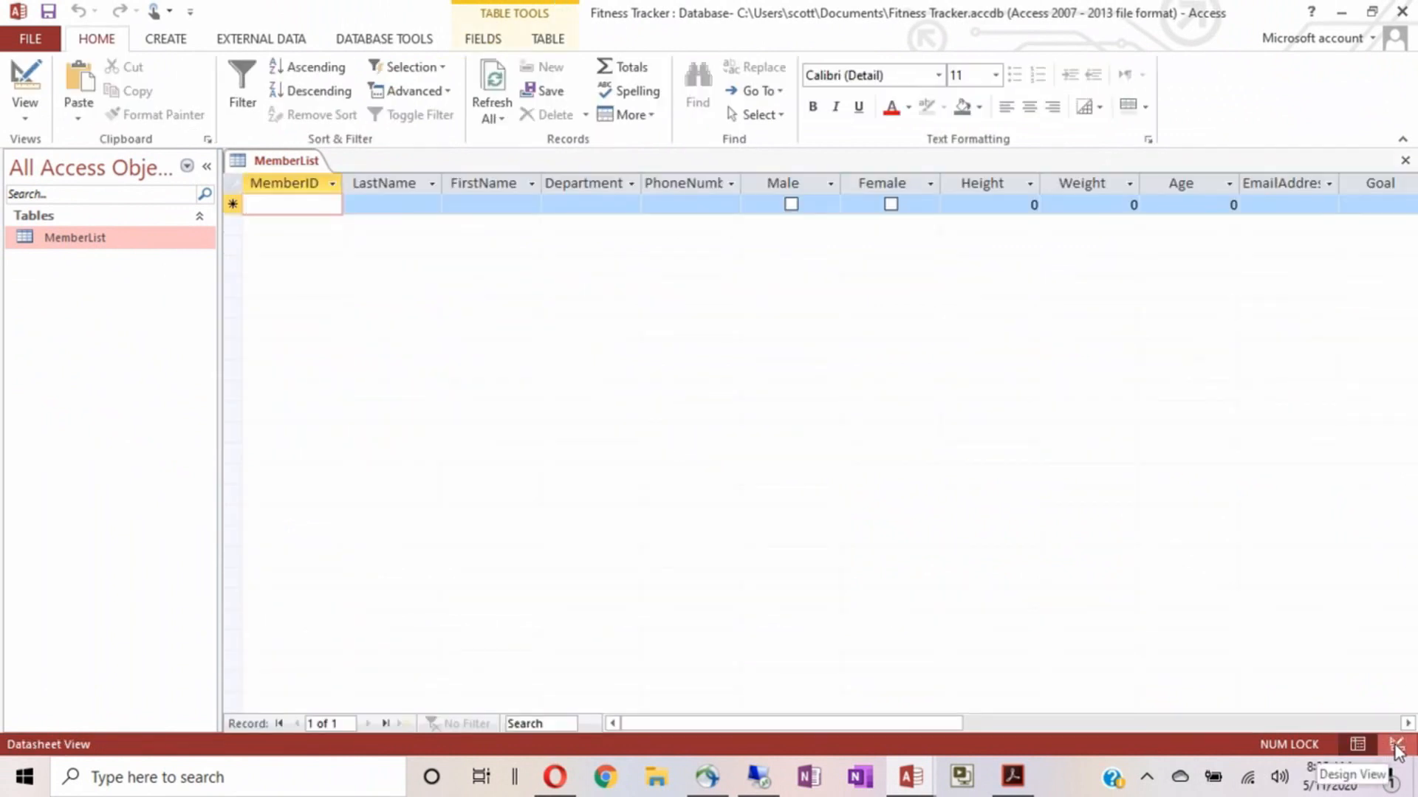
{"action": "left_click", "coordinate": [1396, 747]}
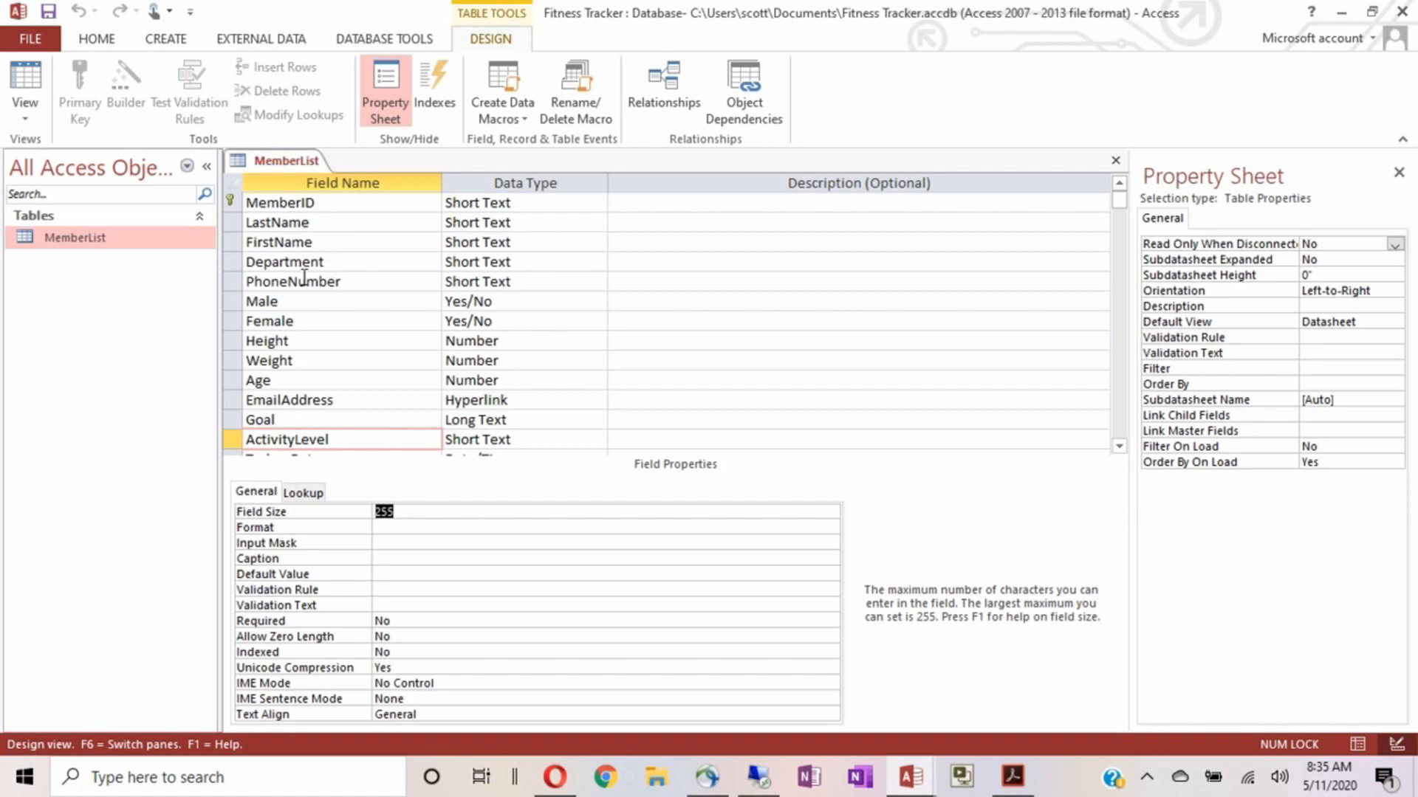
{"action": "left_click", "coordinate": [338, 202]}
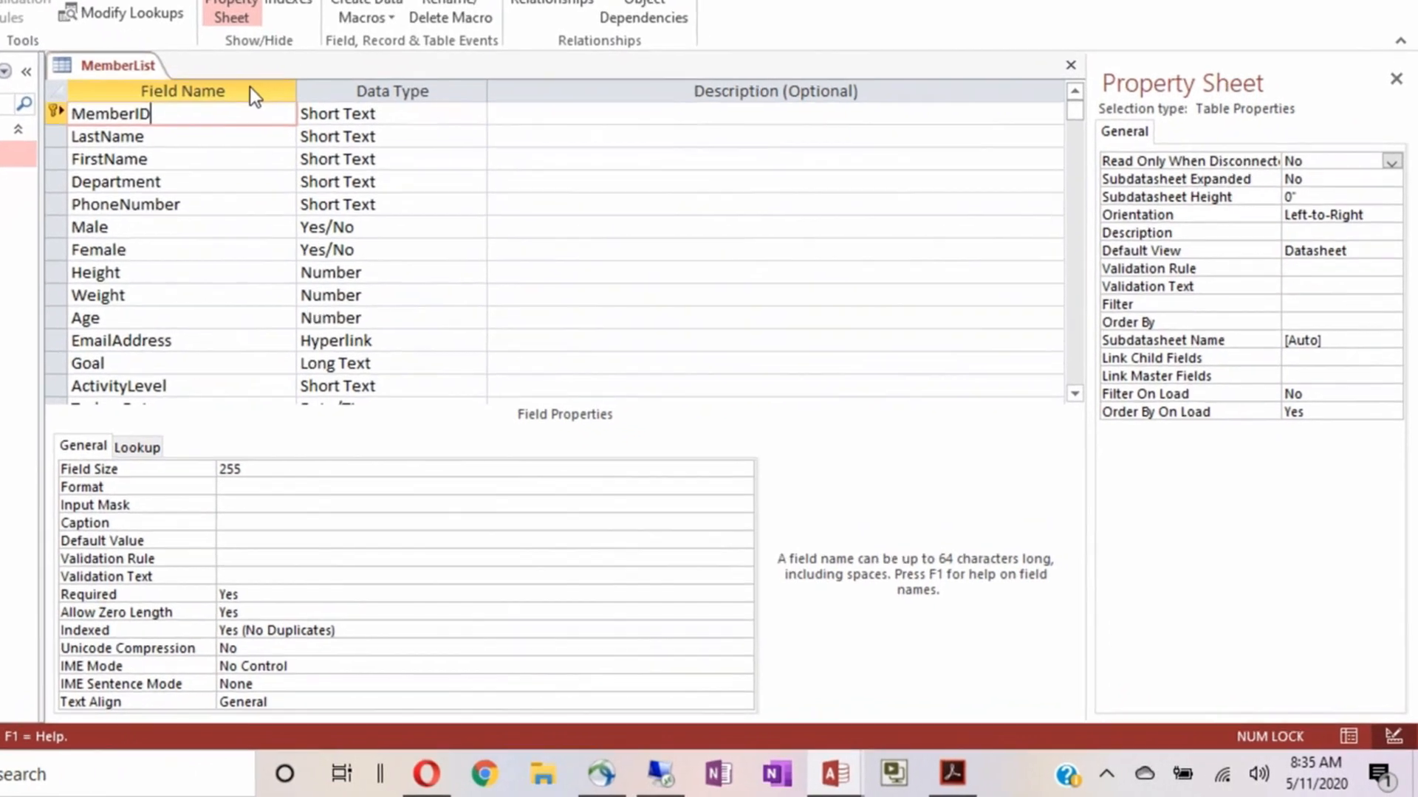
{"action": "key", "text": "Down"}
{"action": "key", "text": "Down"}
{"action": "key", "text": "Down"}
{"action": "key", "text": "Down"}
{"action": "key", "text": "Down"}
{"action": "key", "text": "Down"}
{"action": "key", "text": "Down"}
{"action": "key", "text": "Down"}
{"action": "key", "text": "Down"}
{"action": "key", "text": "Down"}
{"action": "key", "text": "Down"}
{"action": "key", "text": "Down"}
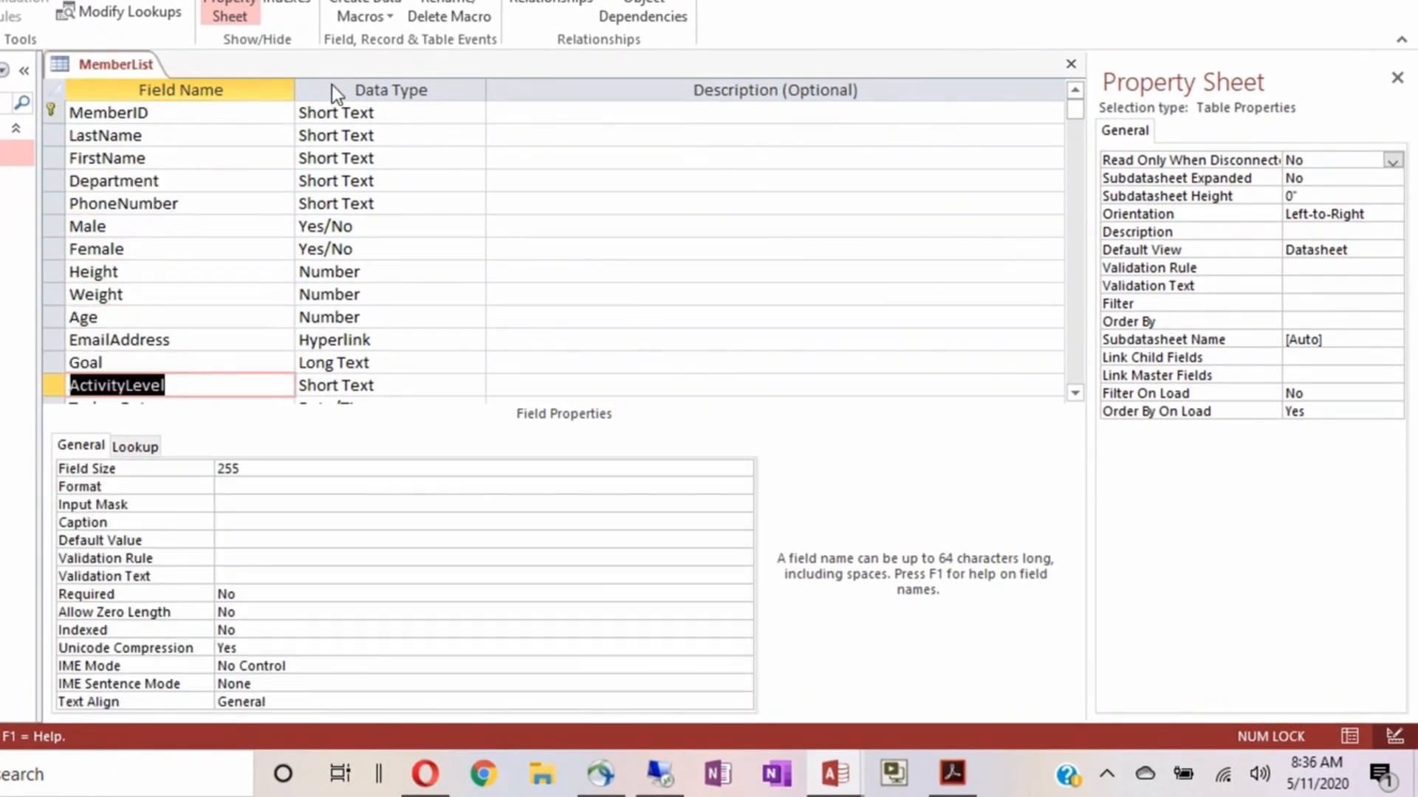
{"action": "left_click", "coordinate": [389, 110]}
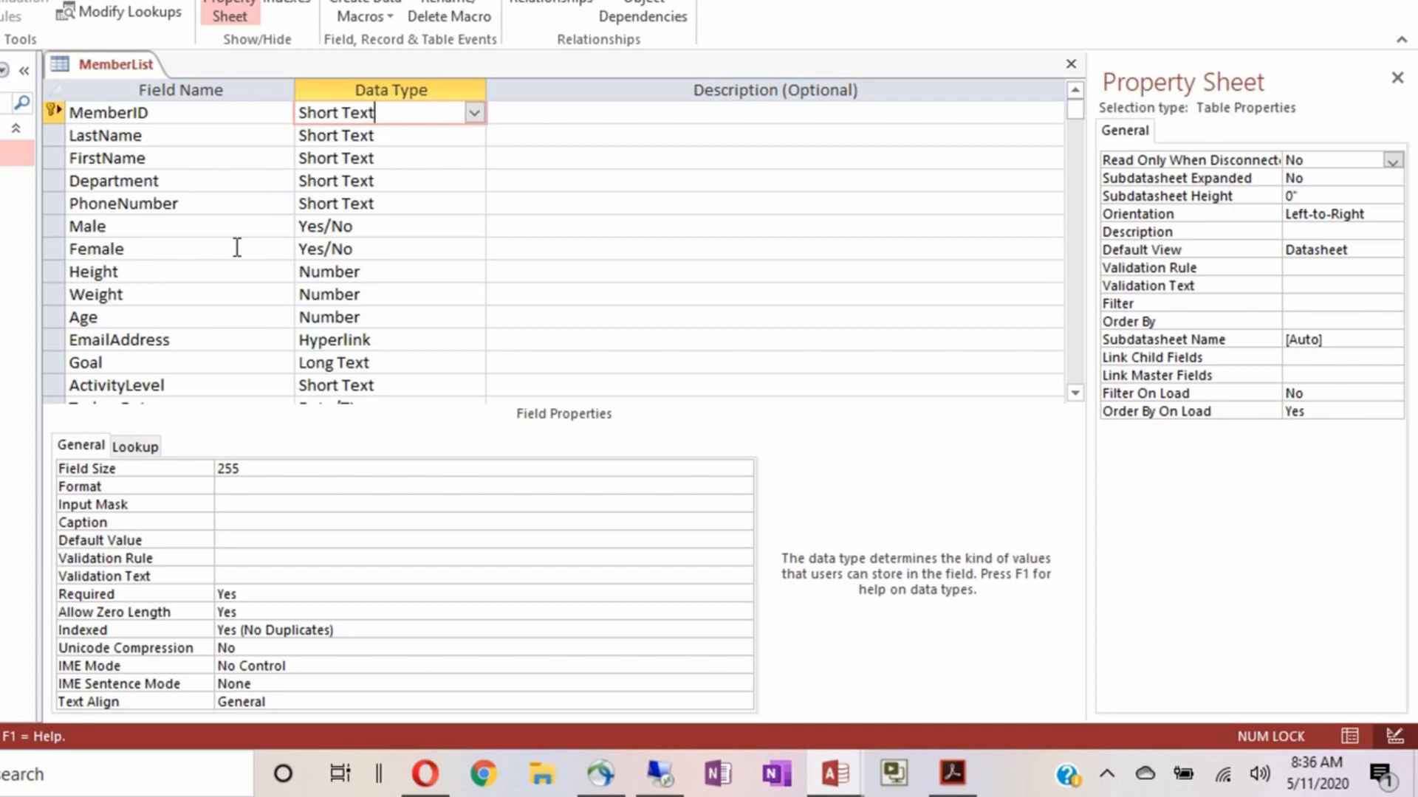
{"action": "left_click", "coordinate": [602, 112]}
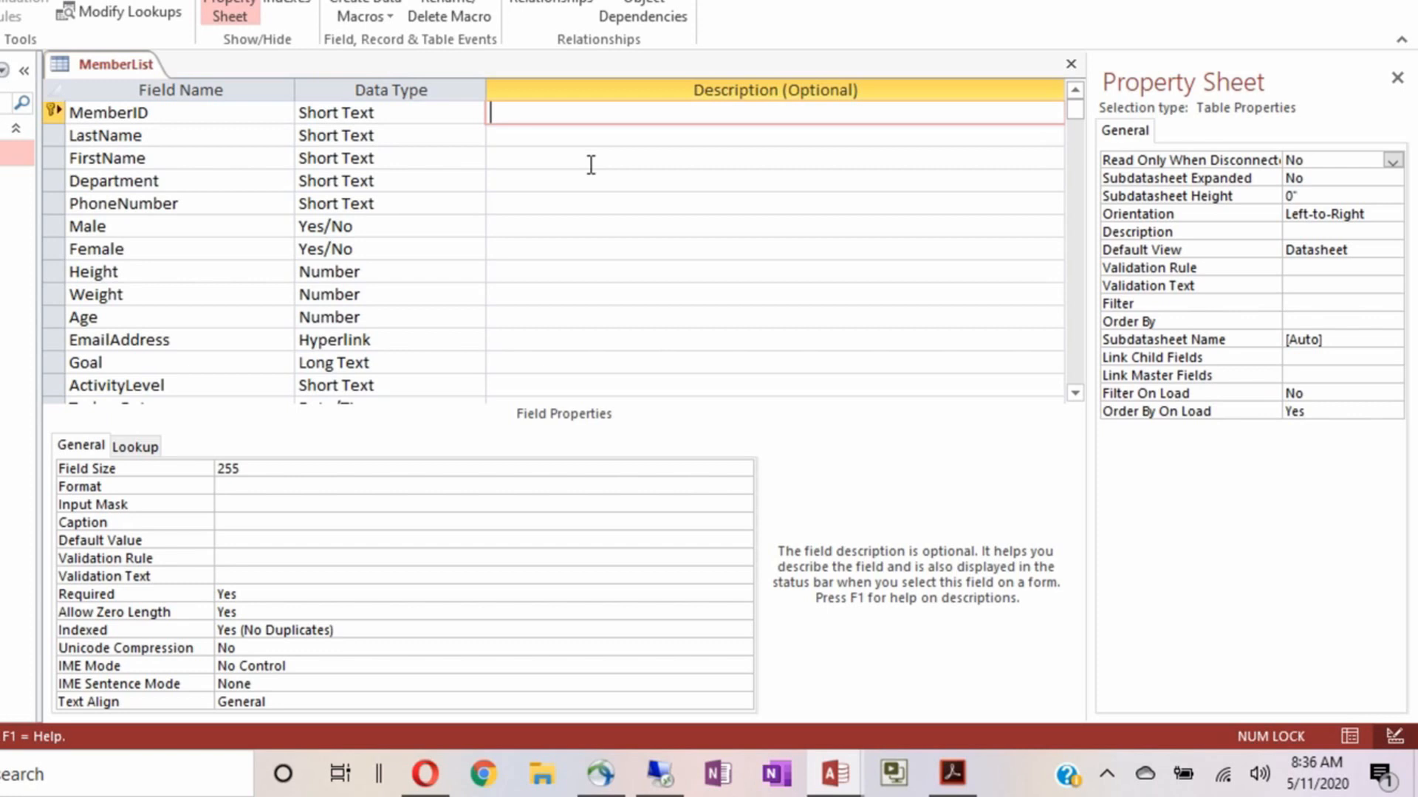
Enter 'First and Last Initial + 5 digit' as MemberID's description, briefly trying 6 before restoring 5
{"action": "type", "text": "First and Last Int"}
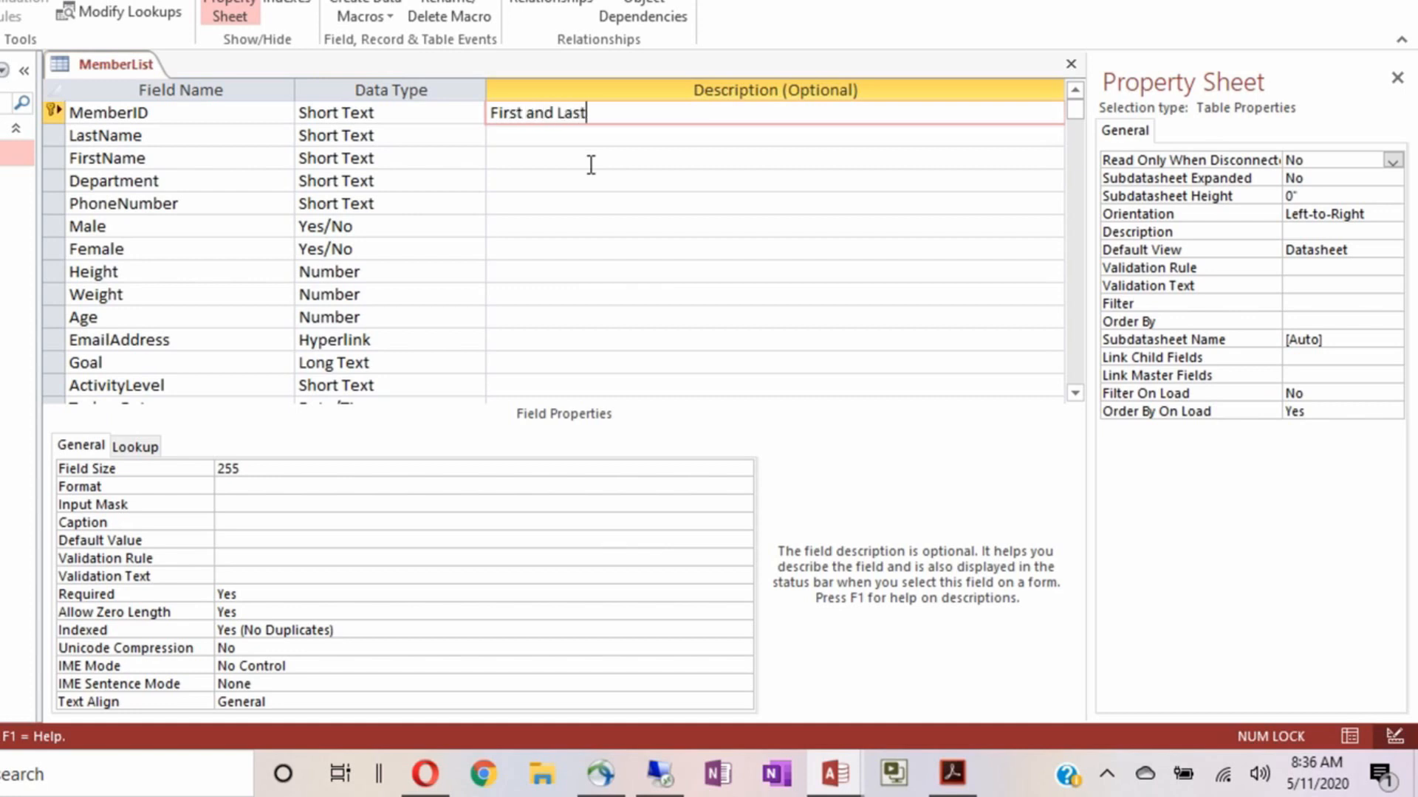
{"action": "key", "text": "BackSpace"}
{"action": "type", "text": "itial + 5 digit"}
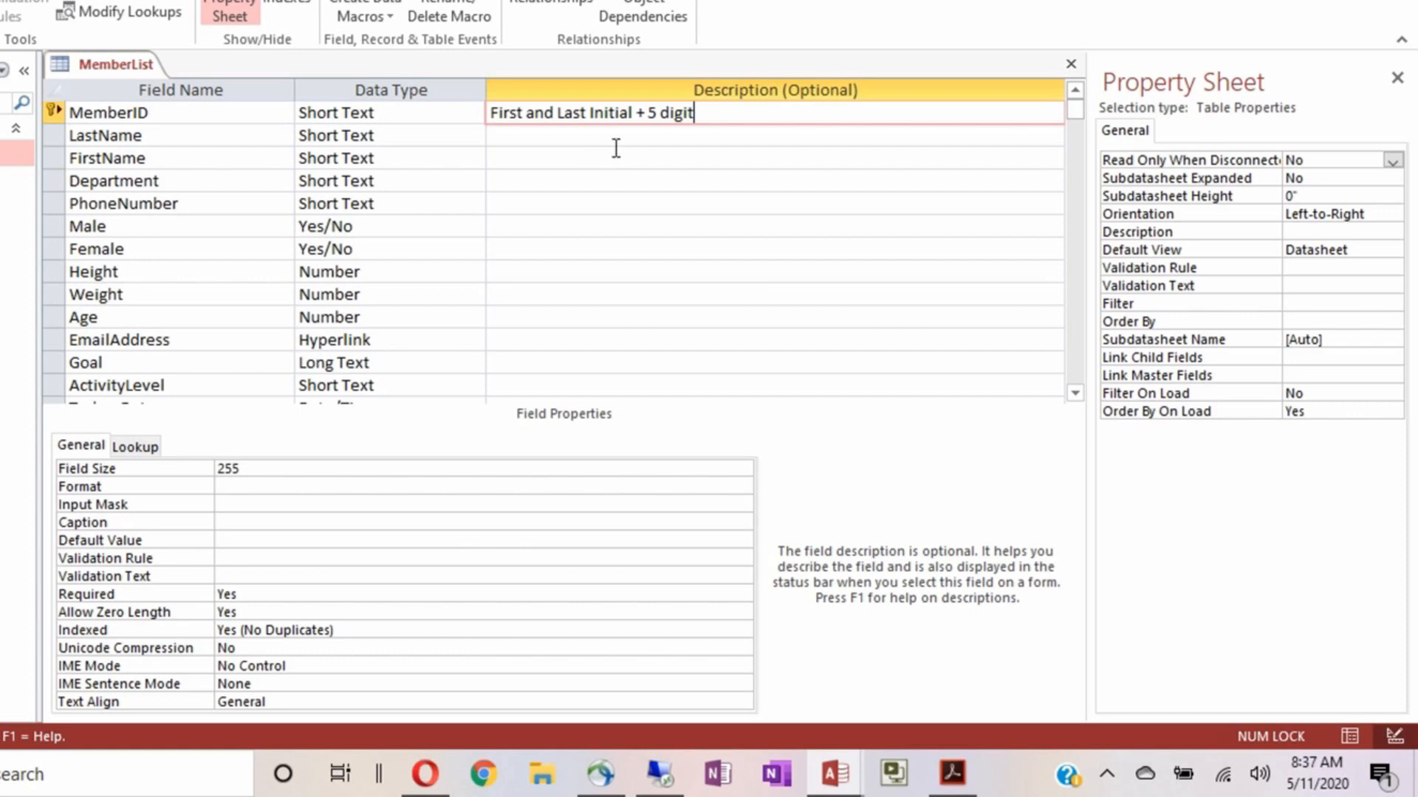
{"action": "left_click", "coordinate": [648, 112]}
{"action": "key", "text": "Delete"}
{"action": "type", "text": "6"}
{"action": "key", "text": "BackSpace"}
{"action": "type", "text": "5"}
Describe Height, Weight and Age as less than 8 feet tall, 500 pounds and 100 years old
{"action": "left_click", "coordinate": [533, 319]}
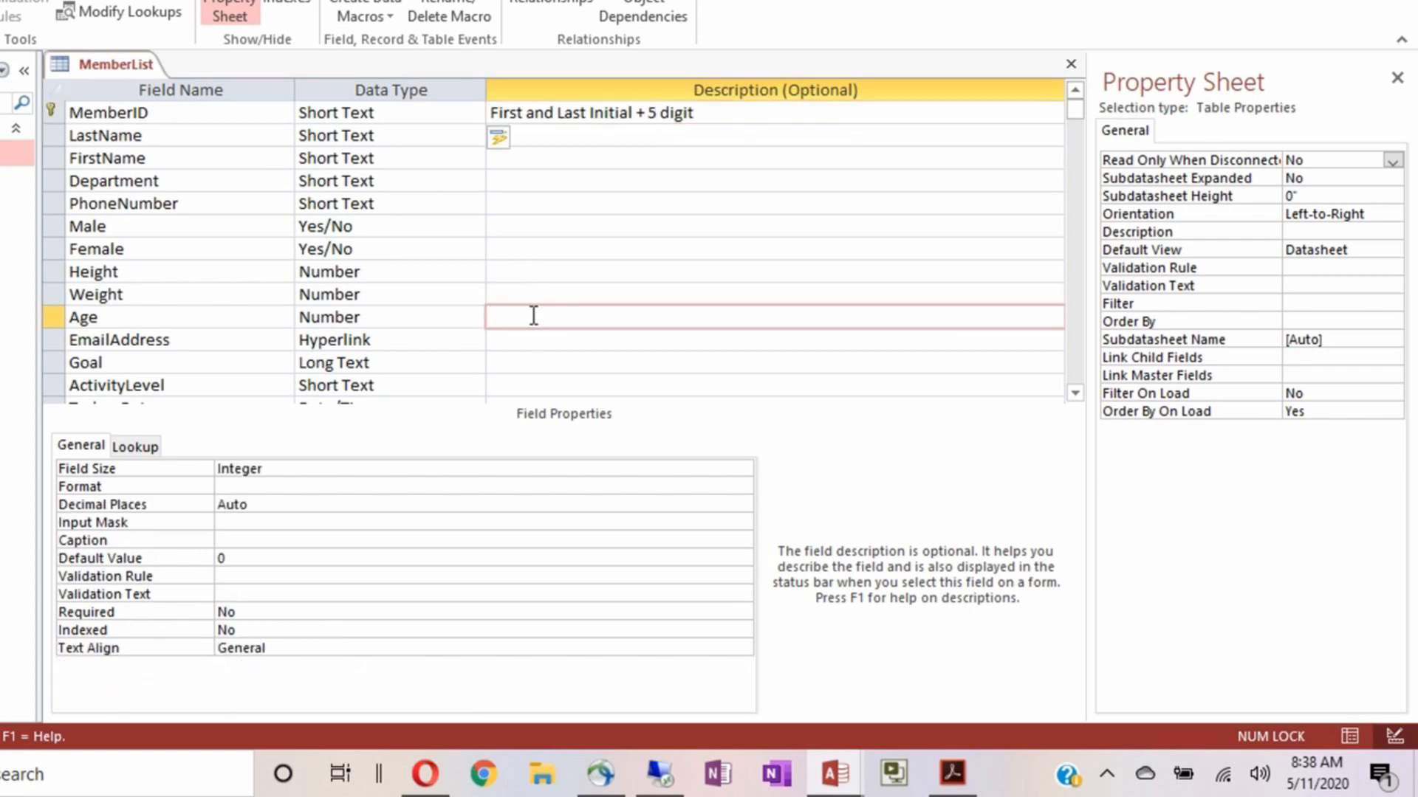
{"action": "key", "text": "Up"}
{"action": "key", "text": "Up"}
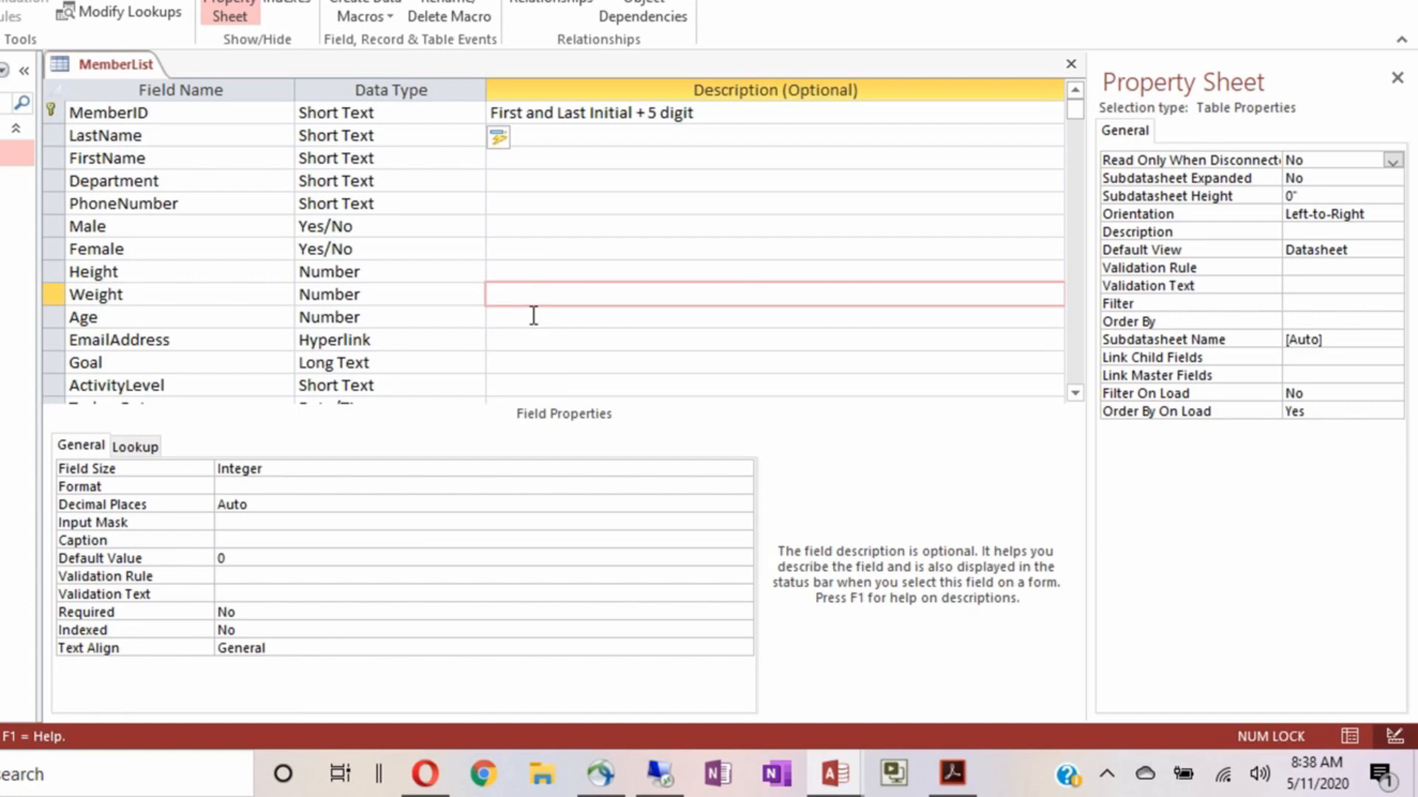
{"action": "type", "text": "Must"}
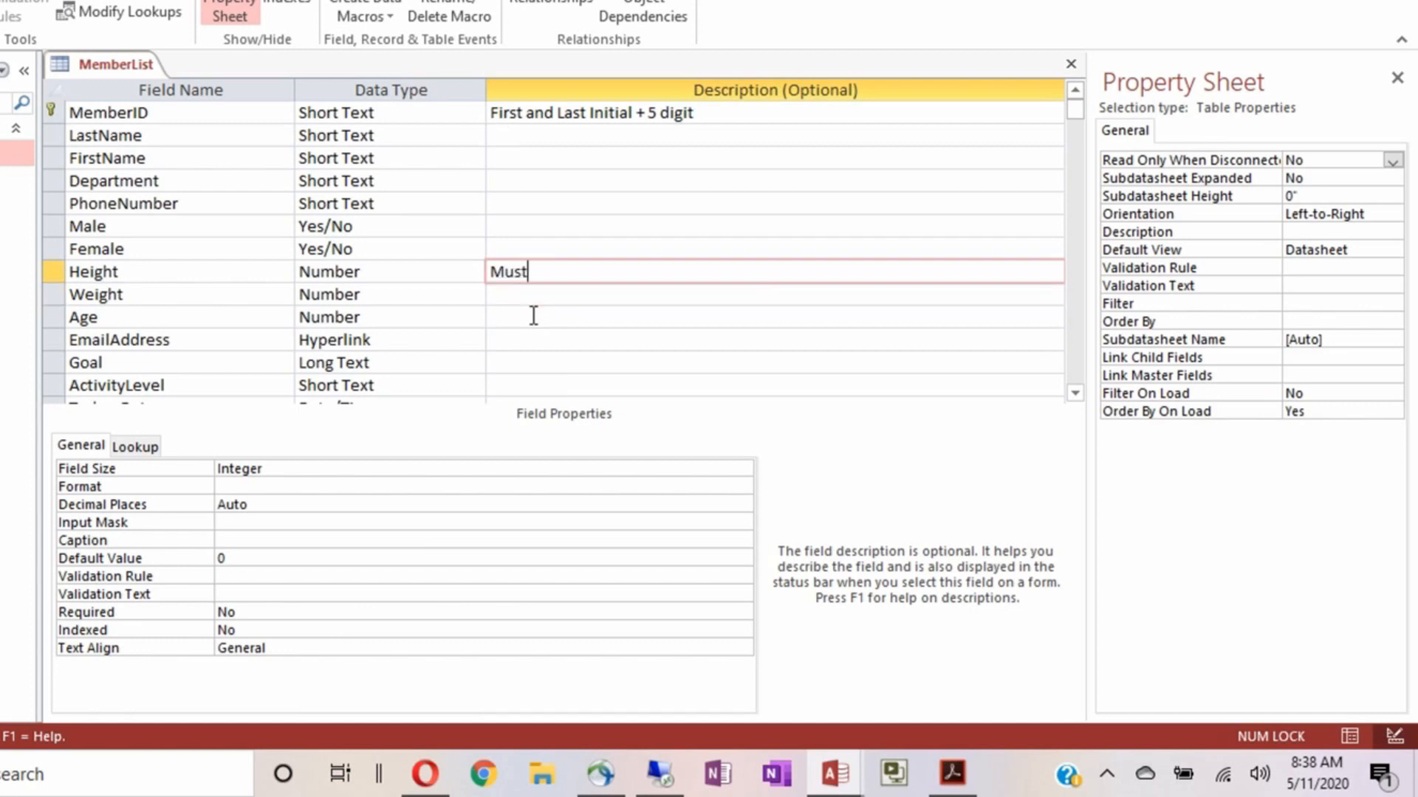
{"action": "type", "text": " be less than 8 feet tall"}
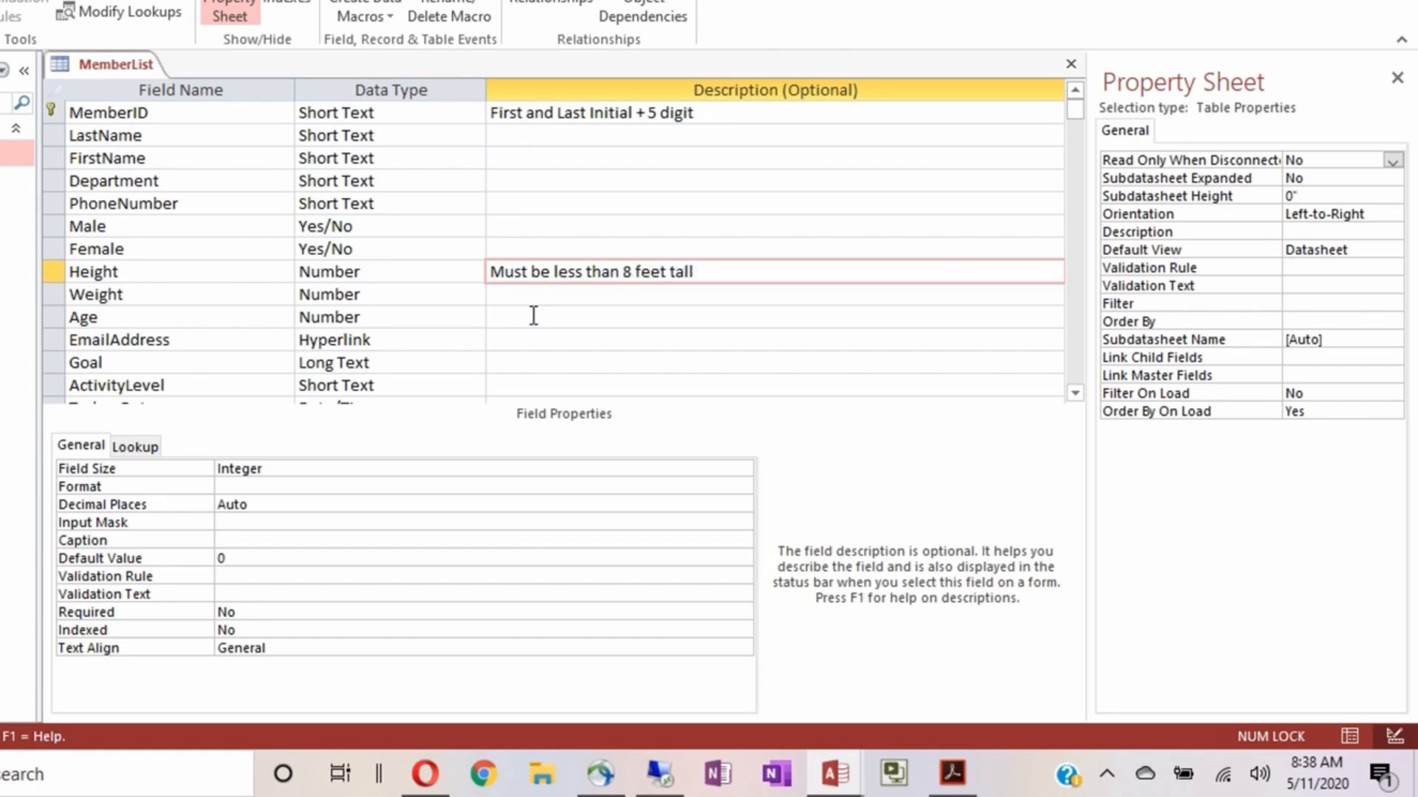
{"action": "key", "text": "Down"}
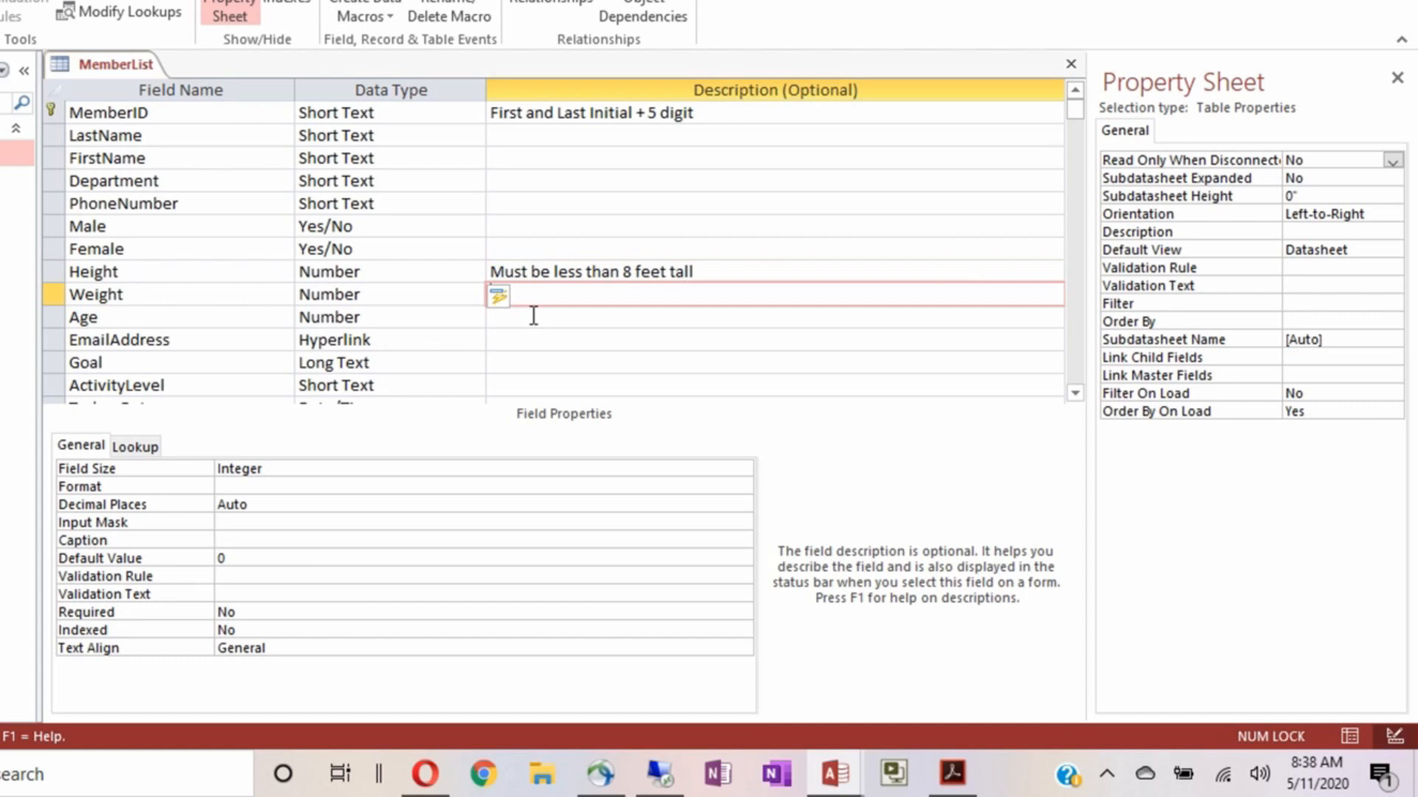
{"action": "type", "text": "Must be less than "}
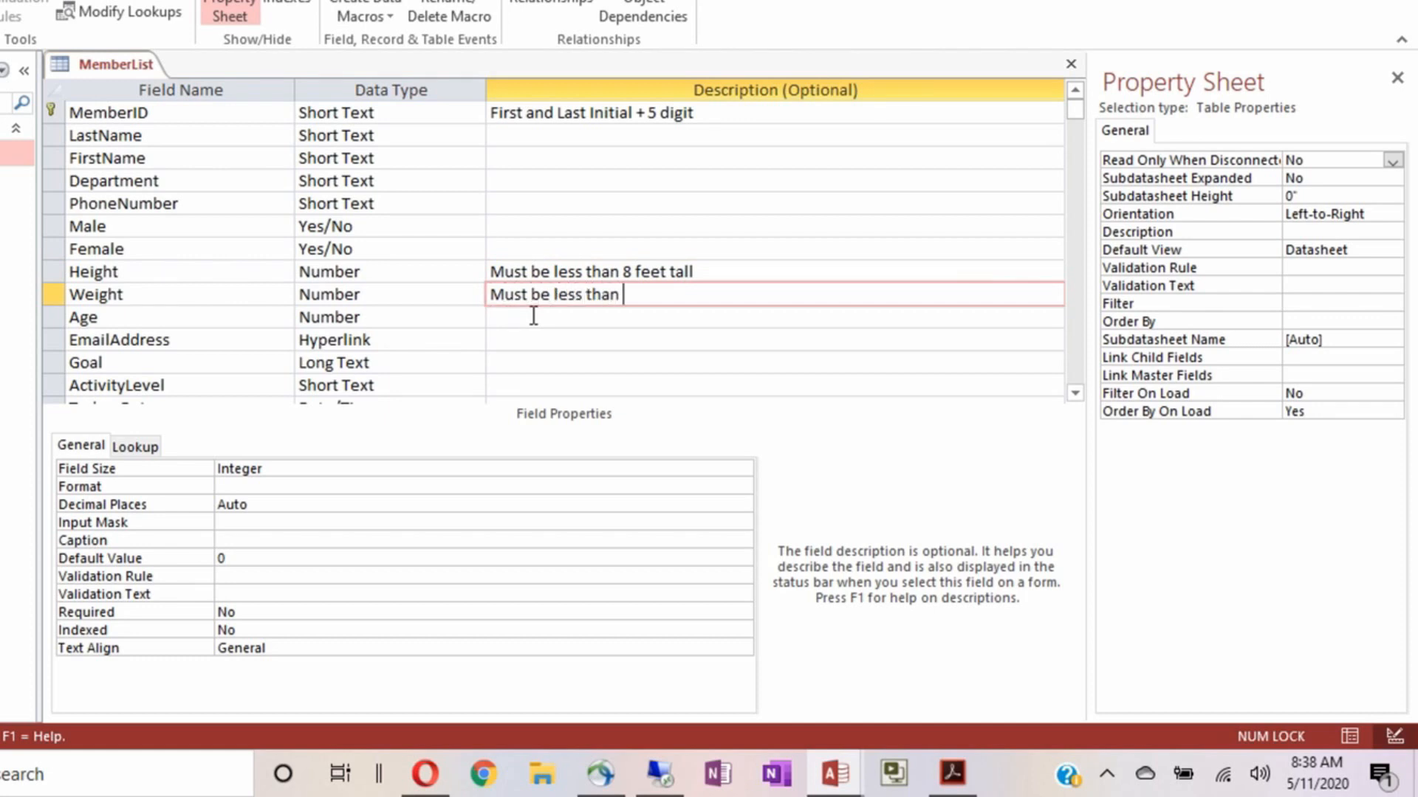
{"action": "type", "text": "500 pounds"}
{"action": "left_click", "coordinate": [533, 316]}
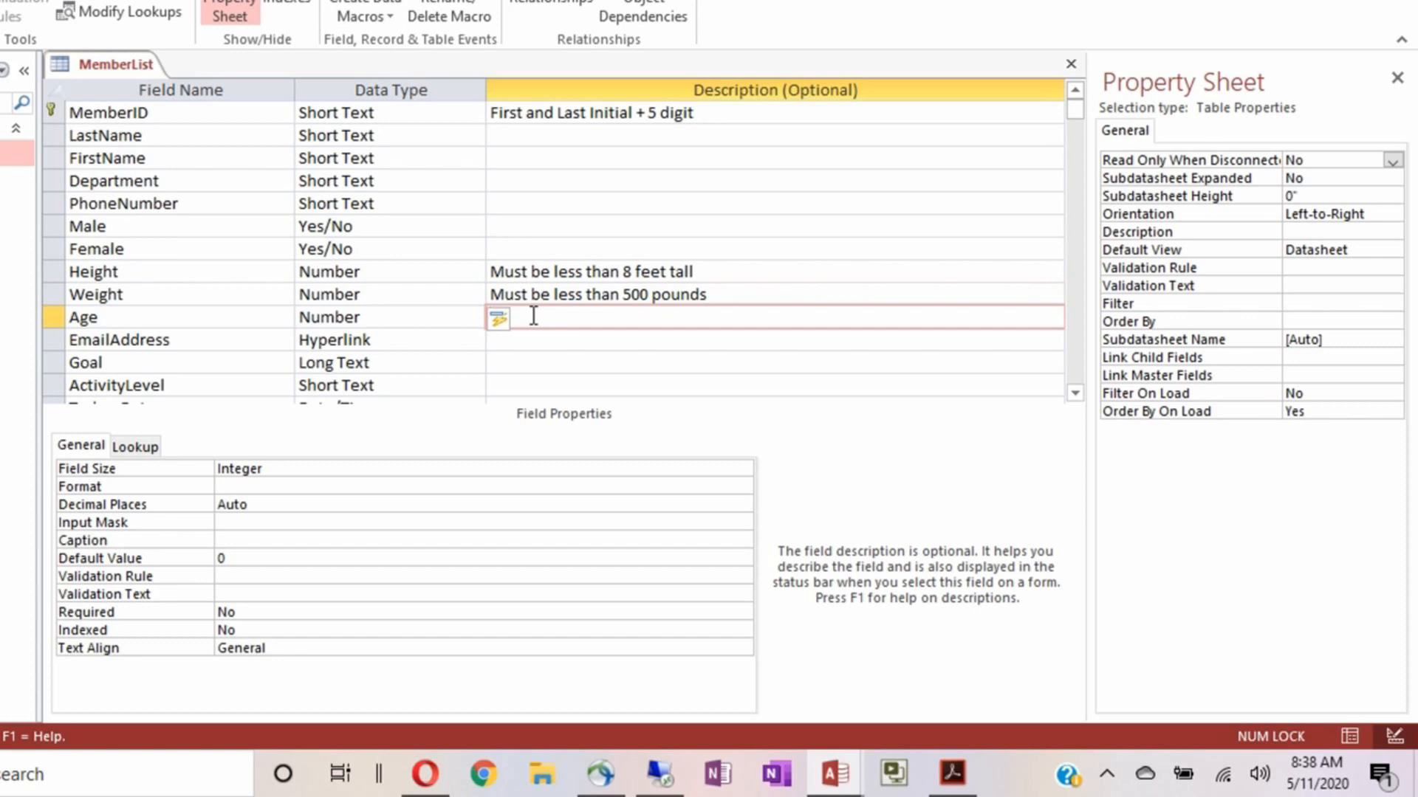
{"action": "type", "text": "ust be less than 100"}
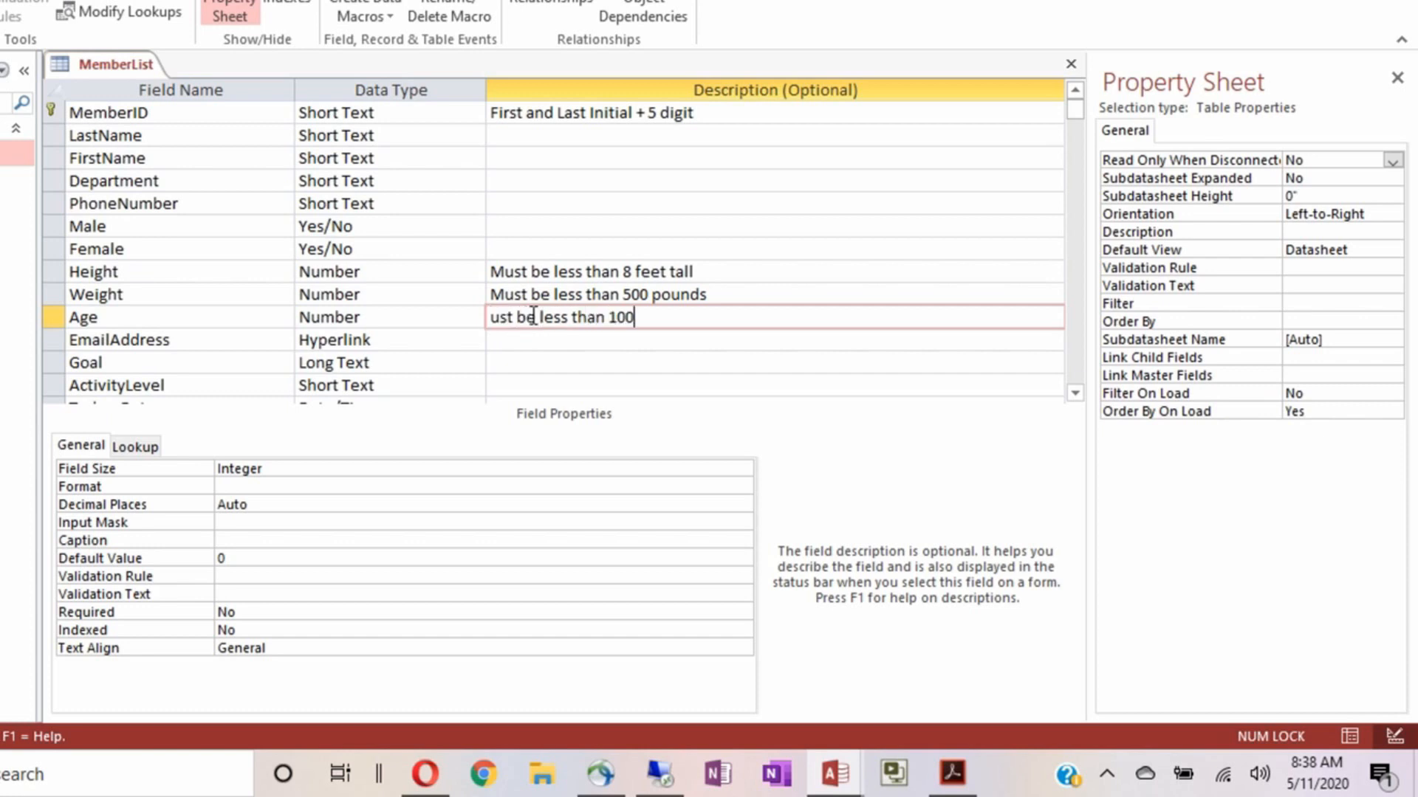
{"action": "type", "text": " years old"}
Give ActivityLevel the description 'Please select from drop down'
{"action": "scroll", "coordinate": [572, 362], "scroll_direction": "down", "scroll_amount": 1}
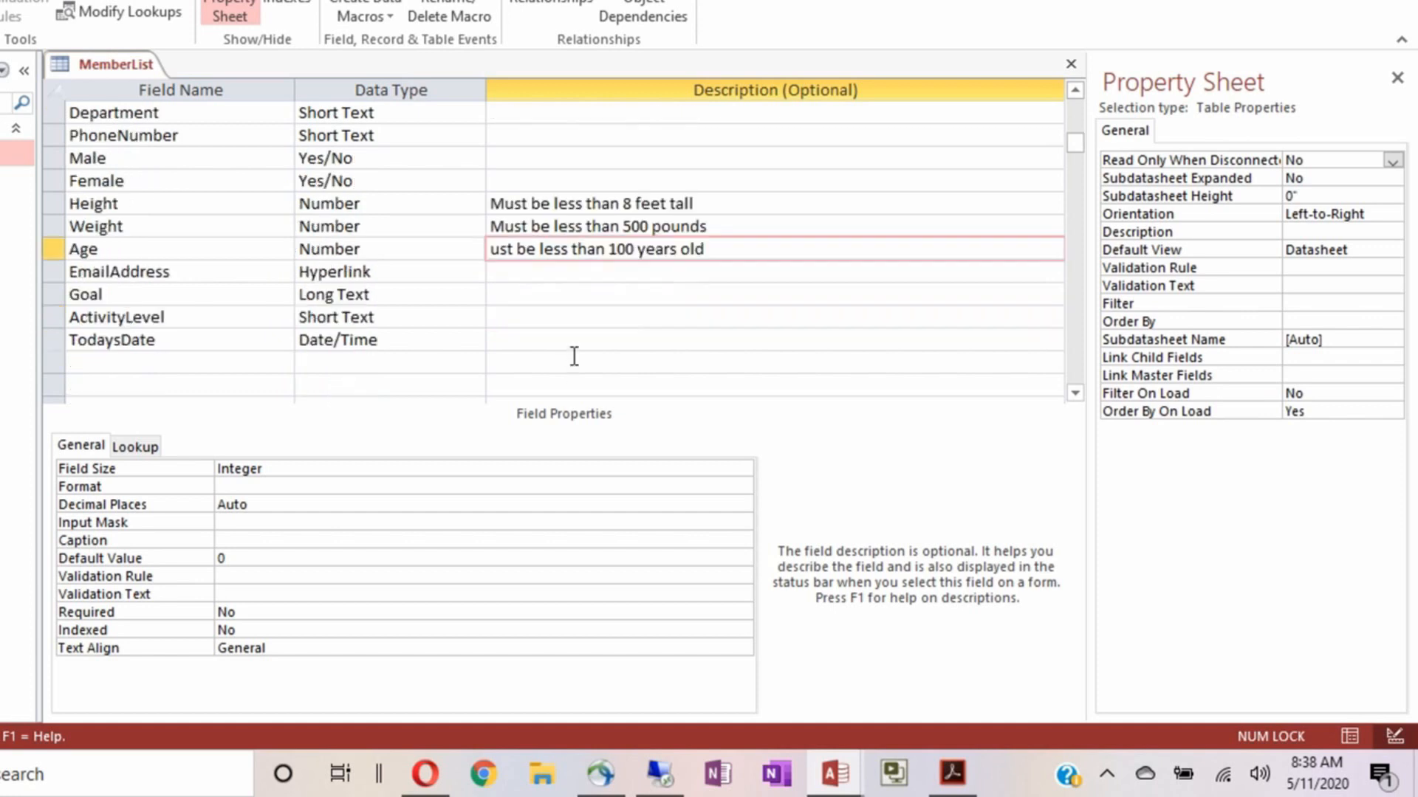
{"action": "left_click", "coordinate": [513, 317]}
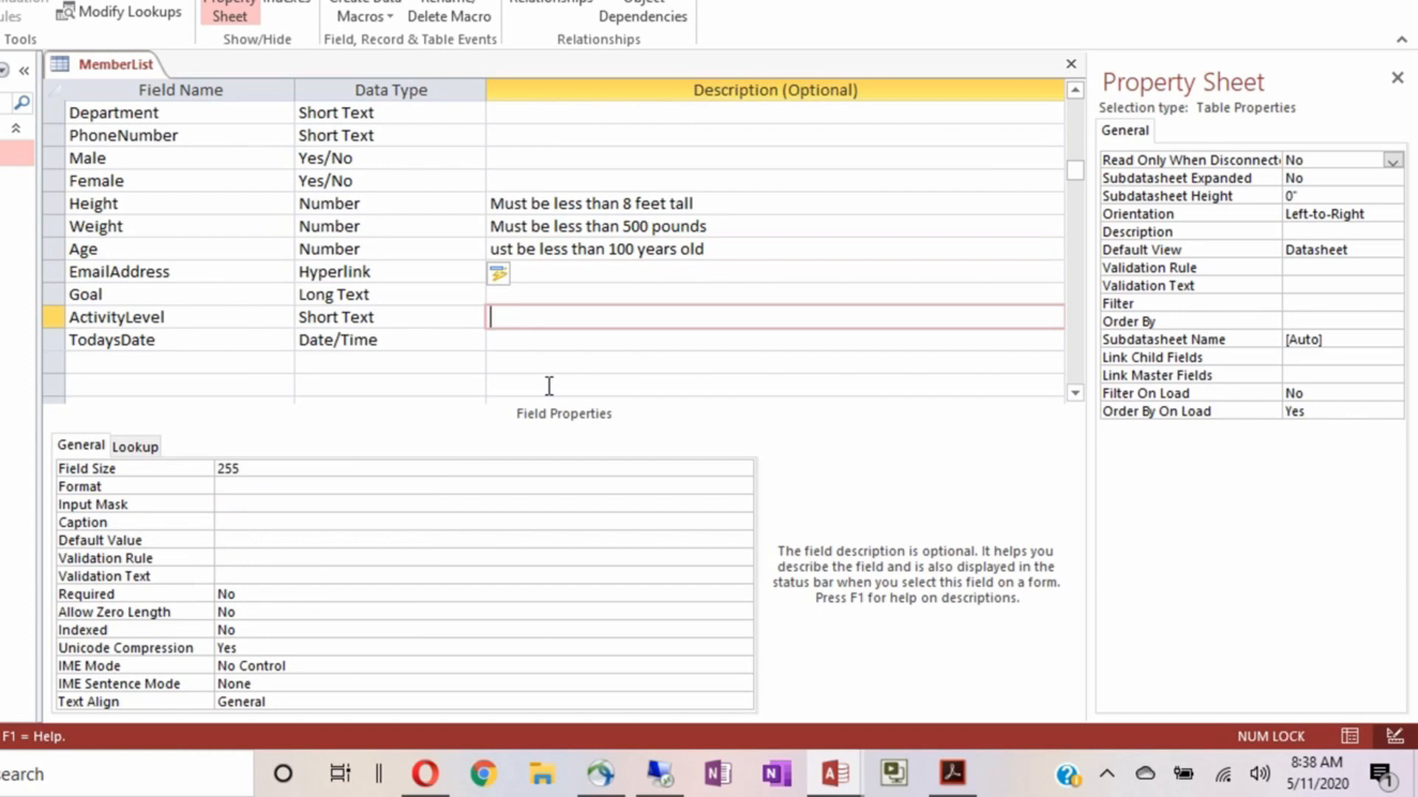
{"action": "type", "text": "Pleas"}
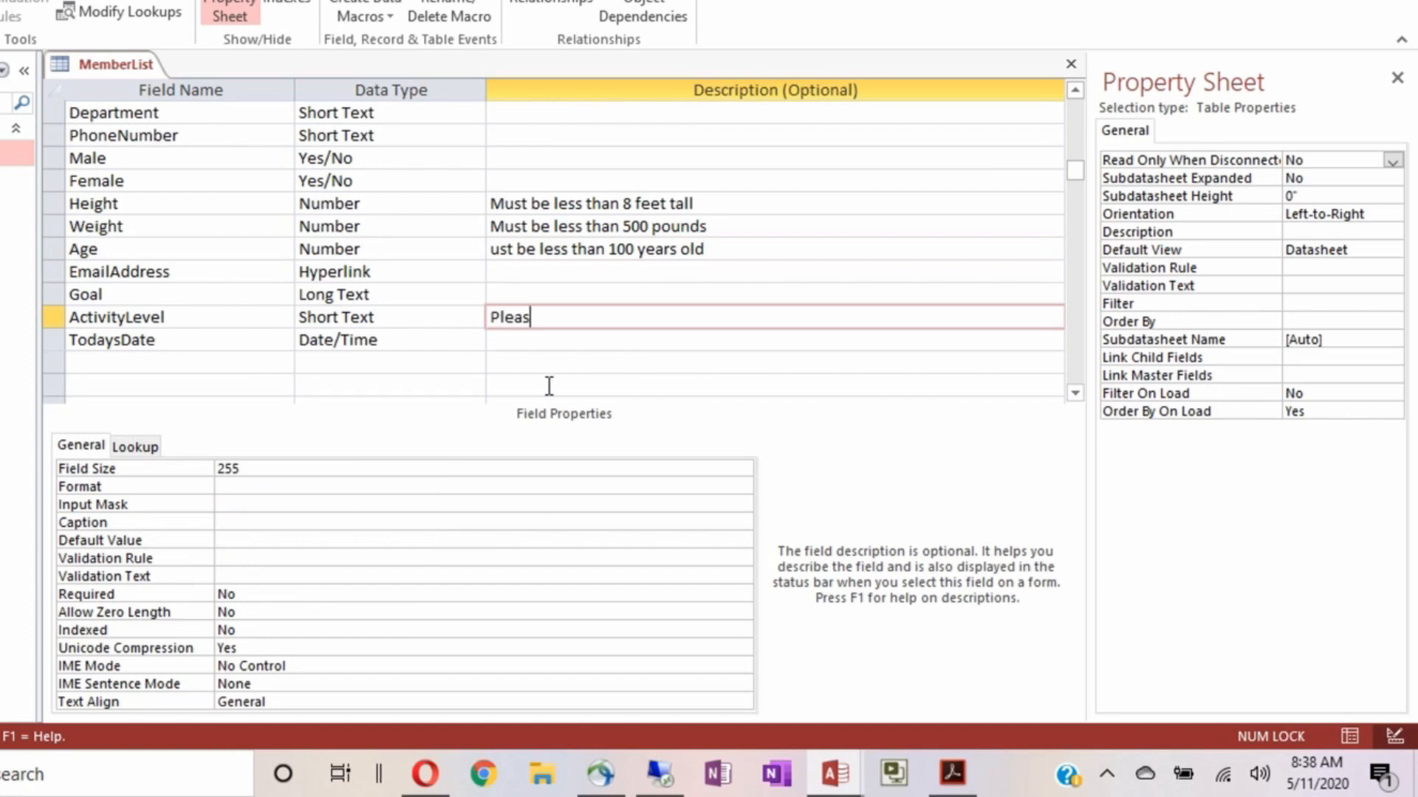
{"action": "type", "text": "e select from drop down"}
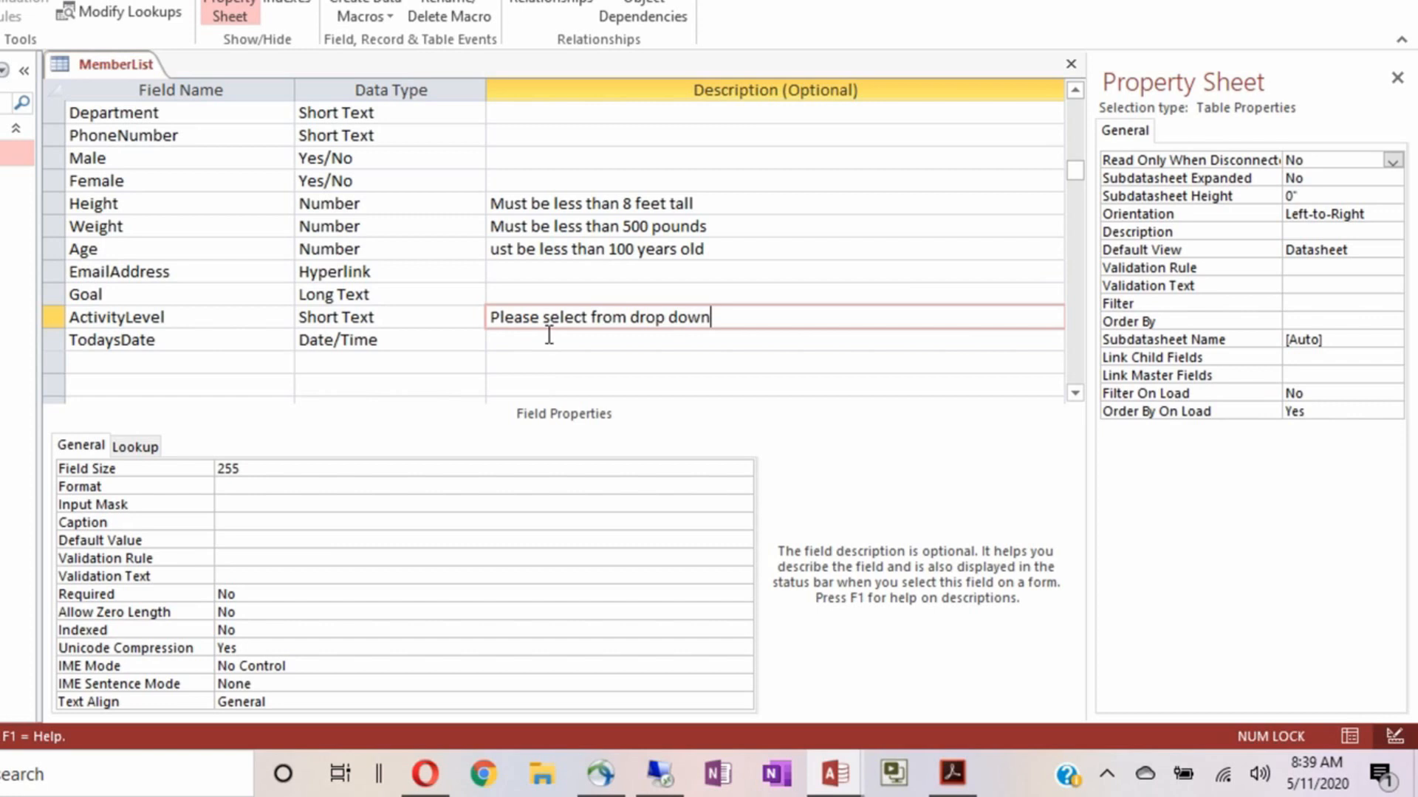
{"action": "scroll", "coordinate": [513, 334], "scroll_direction": "up", "scroll_amount": 1}
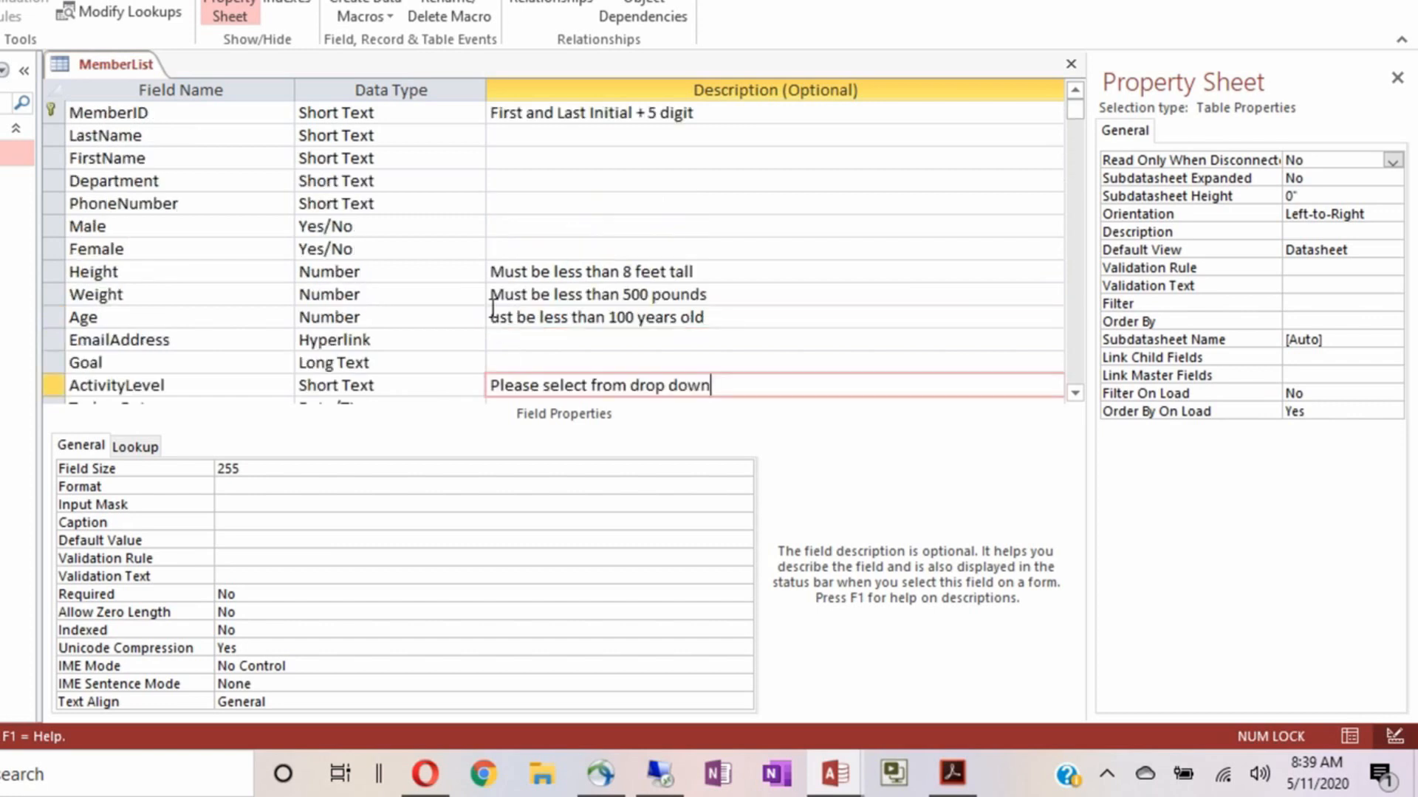
{"action": "left_click", "coordinate": [179, 121]}
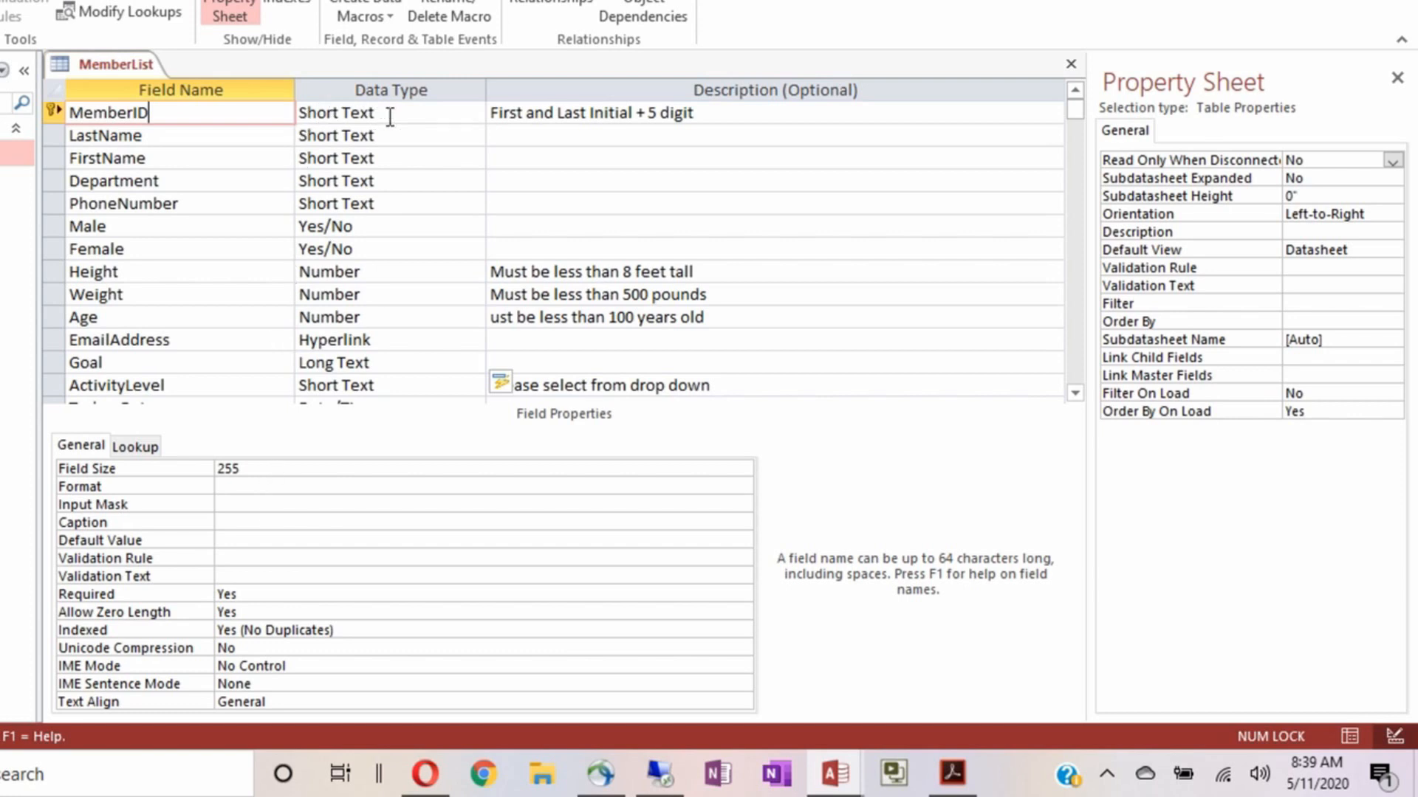
Set MemberID's Field Size to 7, Caption to 'Member ID' and Default Value to 'AA#####'
{"action": "left_click", "coordinate": [260, 473]}
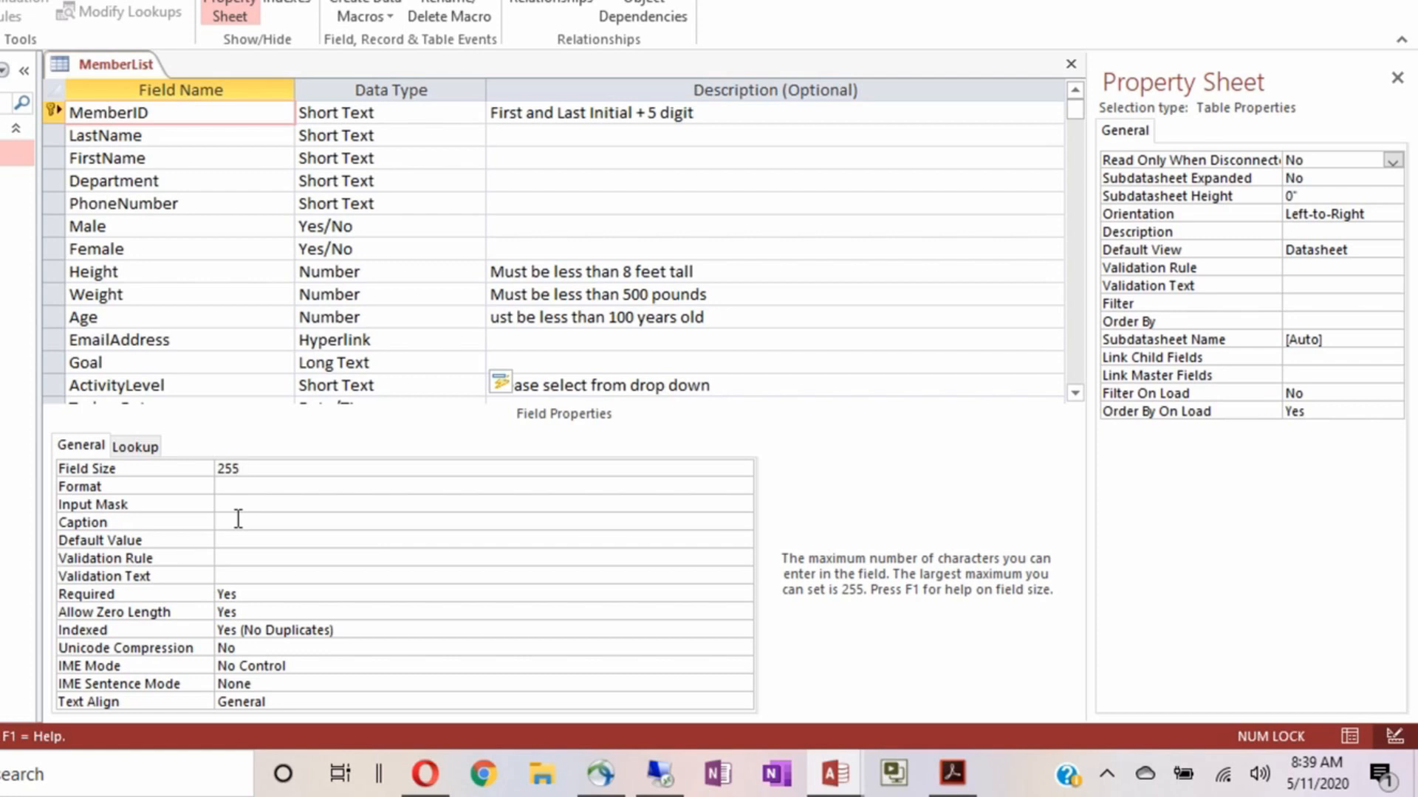
{"action": "key", "text": "BackSpace"}
{"action": "key", "text": "BackSpace"}
{"action": "key", "text": "BackSpace"}
{"action": "type", "text": "7"}
{"action": "left_click", "coordinate": [242, 522]}
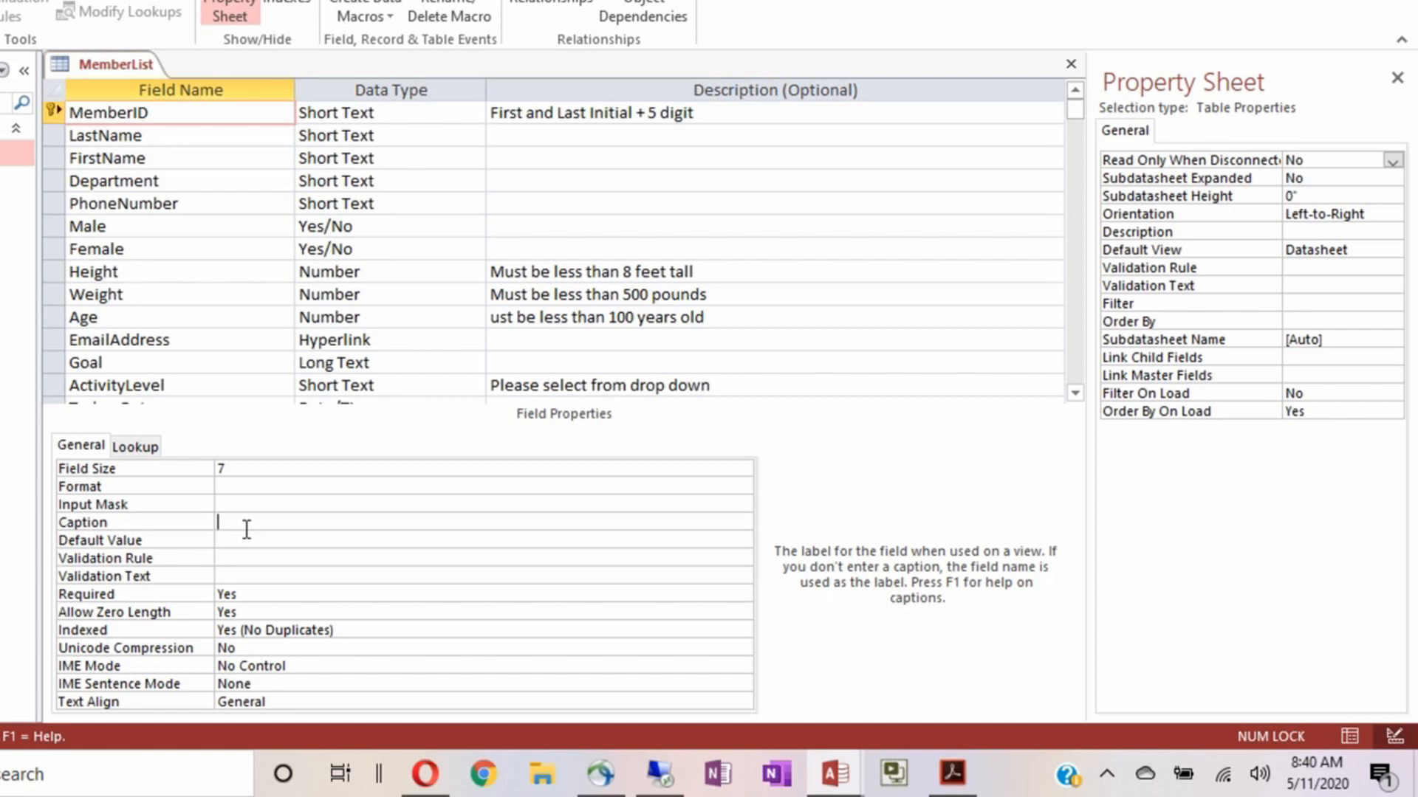
{"action": "type", "text": "Member ID"}
{"action": "left_click", "coordinate": [224, 544]}
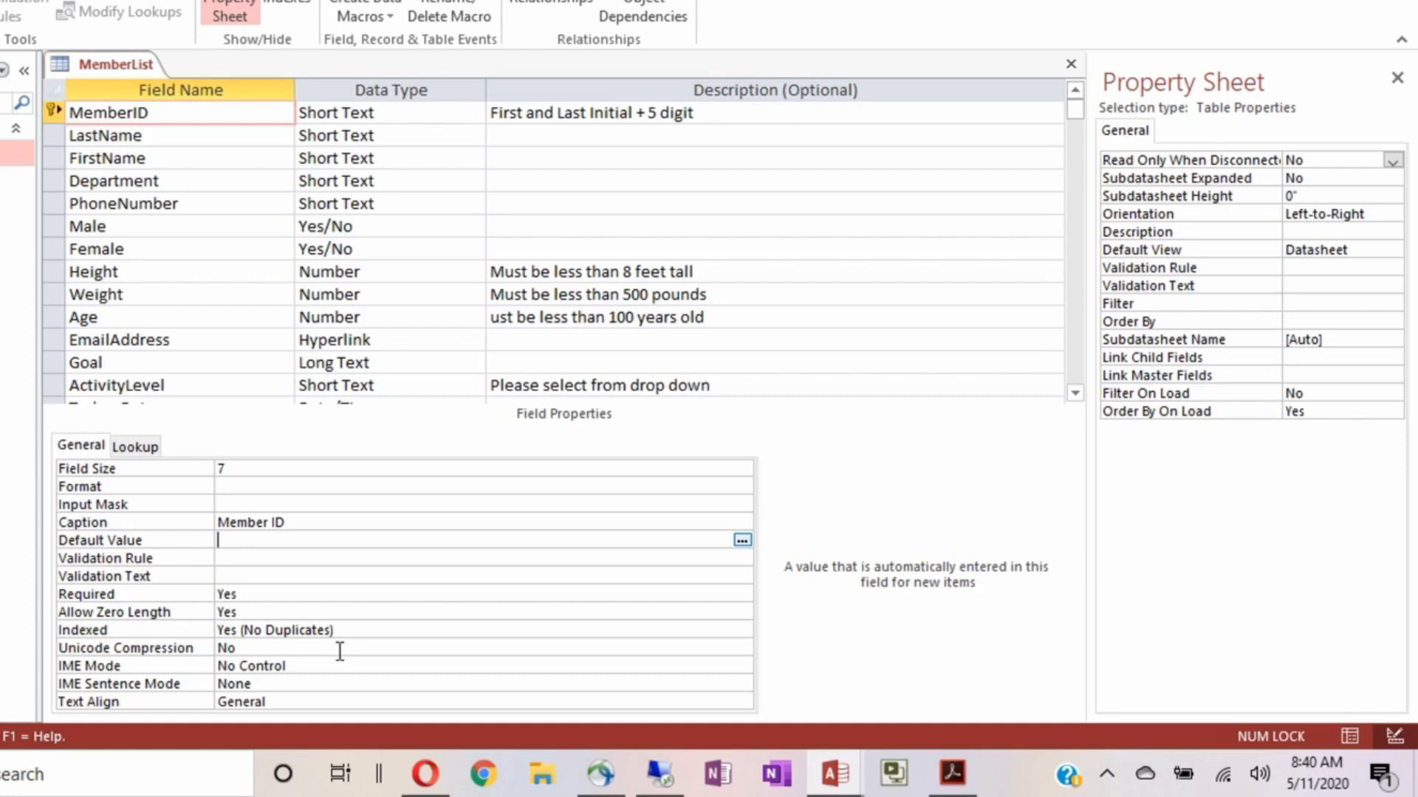
{"action": "type", "text": "AA#####"}
Set MemberID's Required to Yes and Allow Zero Length to No
{"action": "double_click", "coordinate": [261, 595]}
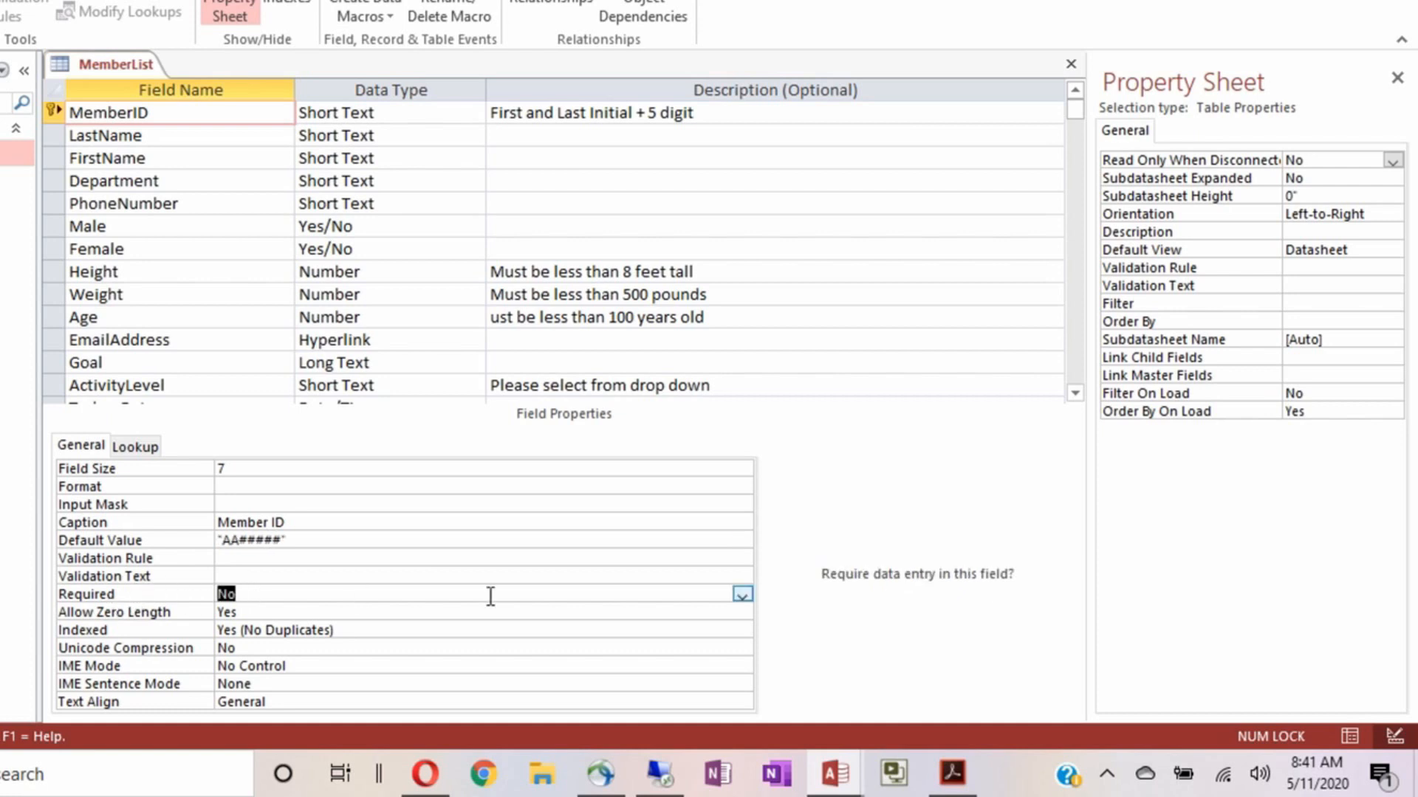
{"action": "left_click", "coordinate": [743, 595]}
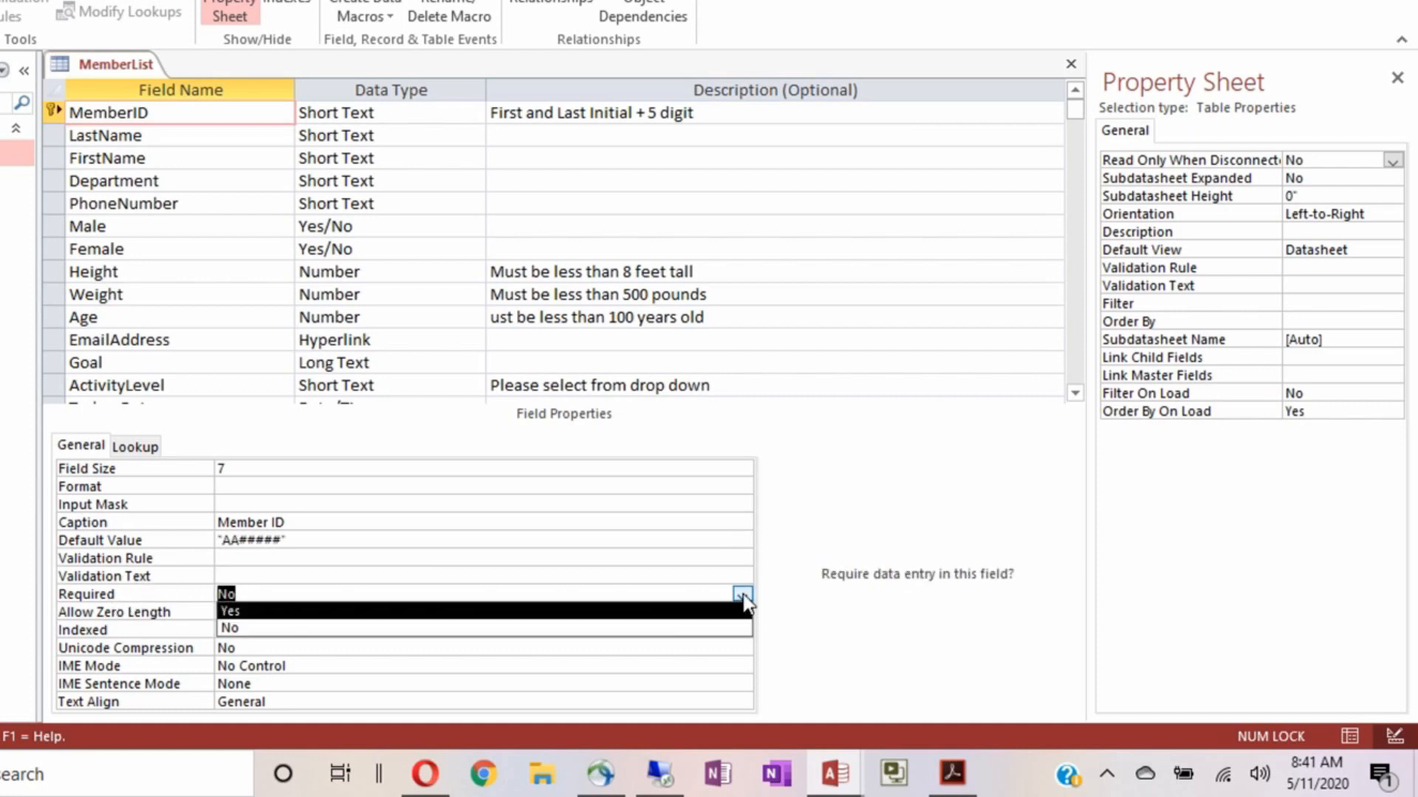
{"action": "left_click", "coordinate": [663, 612]}
{"action": "double_click", "coordinate": [337, 588]}
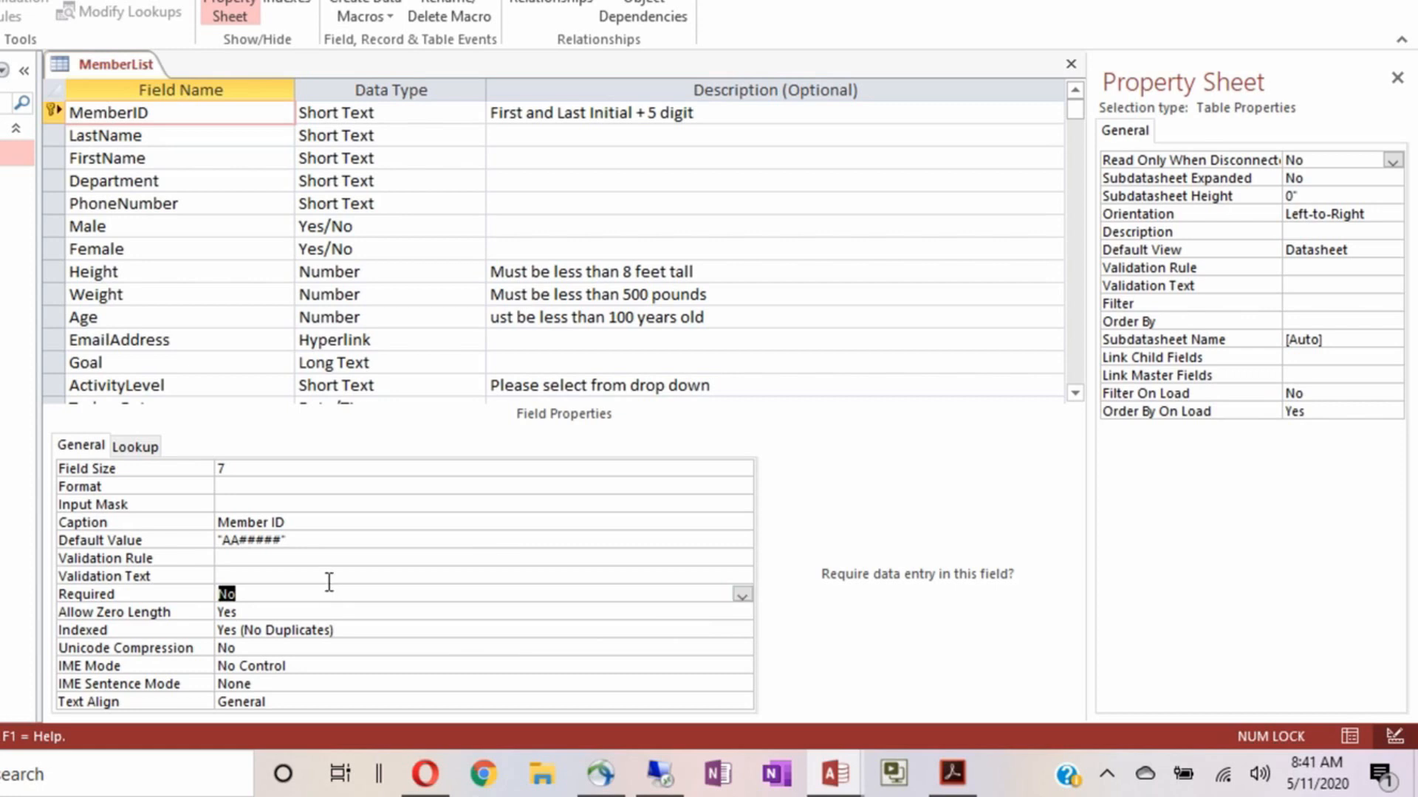
{"action": "double_click", "coordinate": [257, 616]}
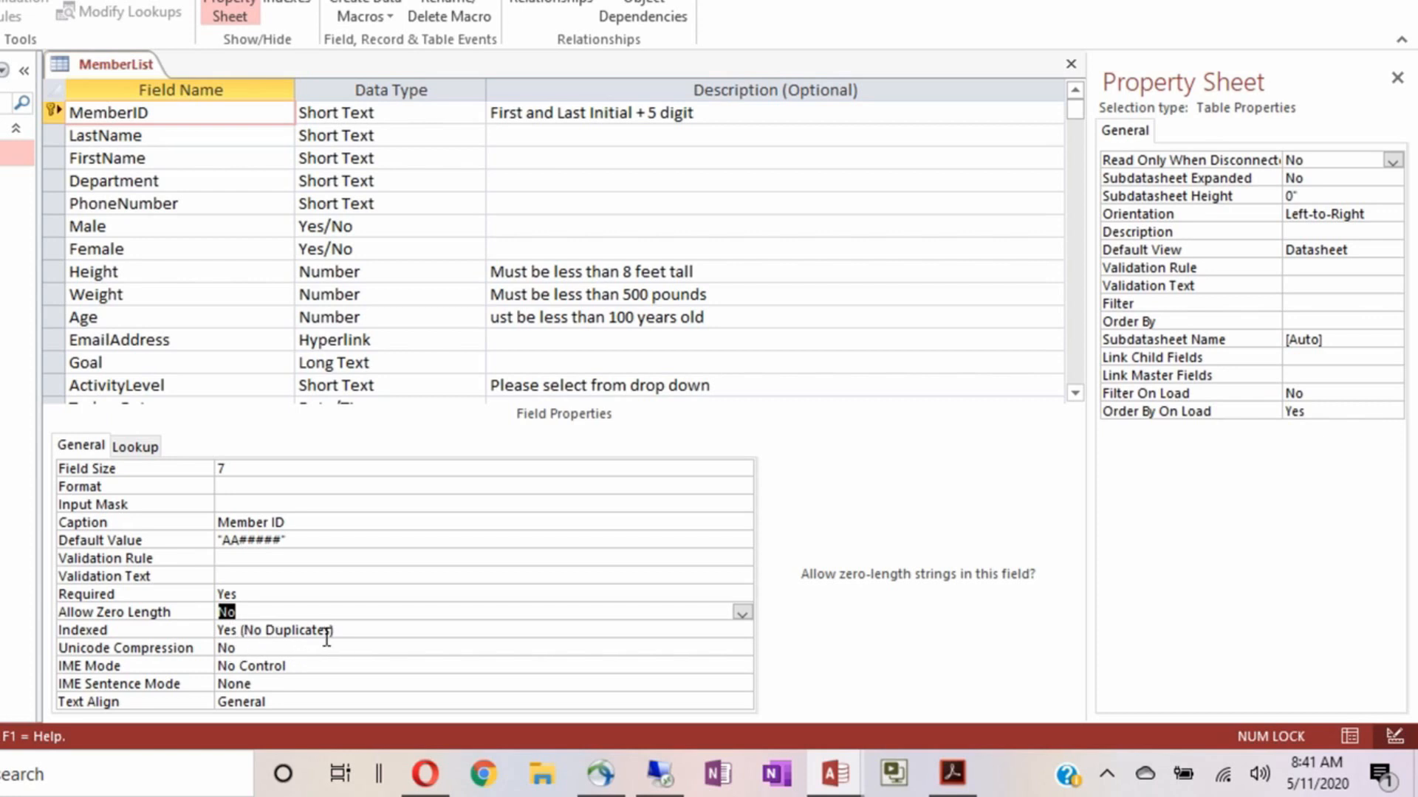
Keep Indexed at Yes (No Duplicates) and IME Sentence Mode at None, and set Text Align to Left
{"action": "left_click", "coordinate": [349, 630]}
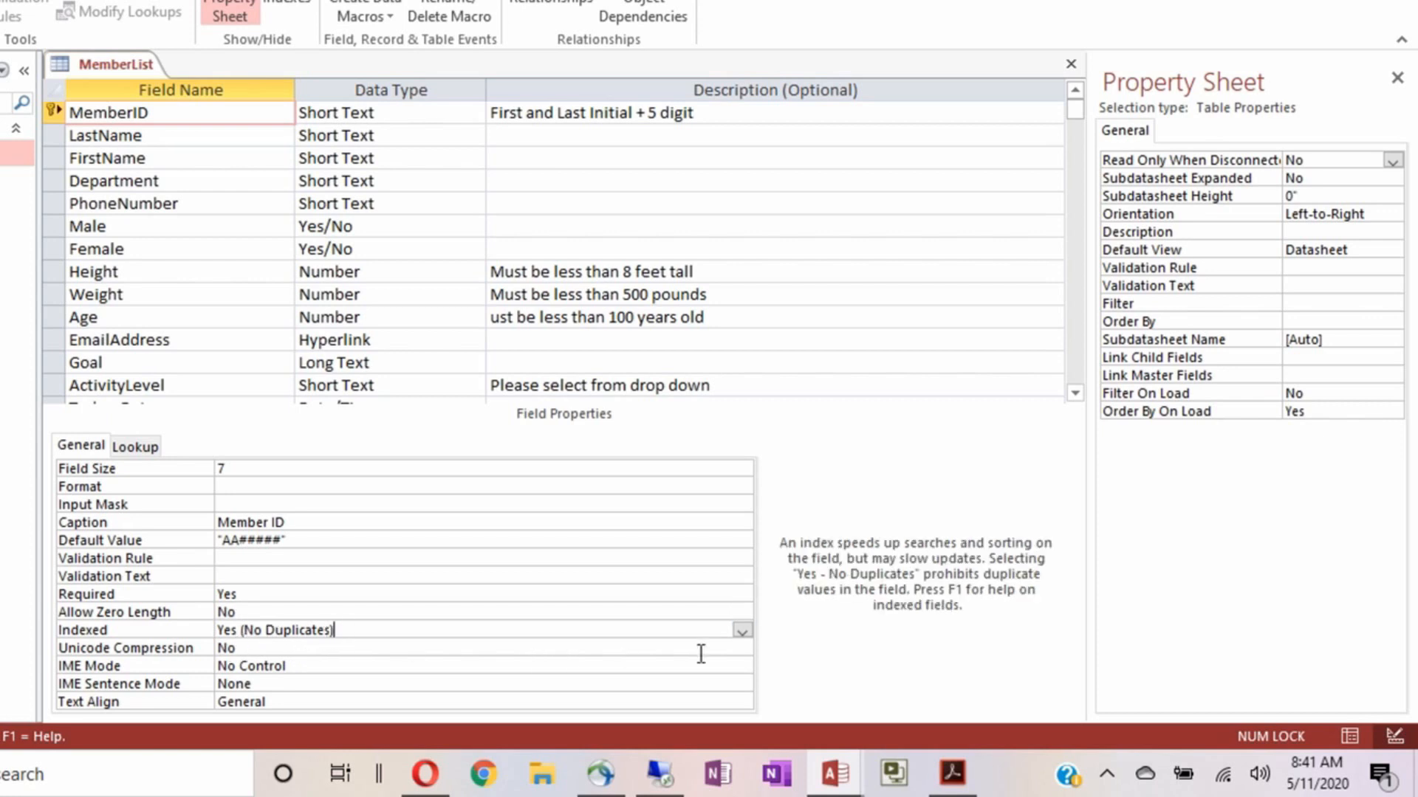
{"action": "left_click", "coordinate": [742, 630]}
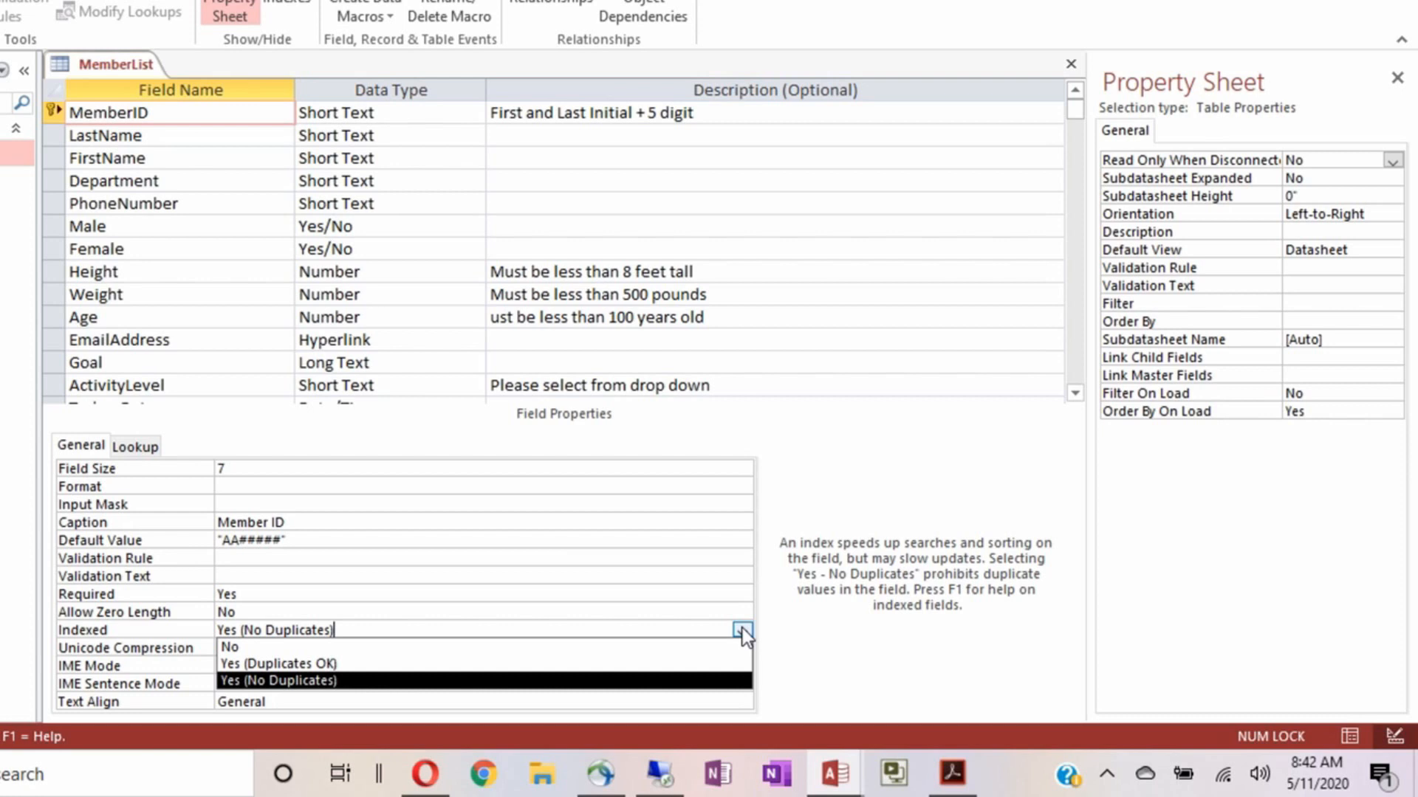
{"action": "left_click", "coordinate": [742, 630]}
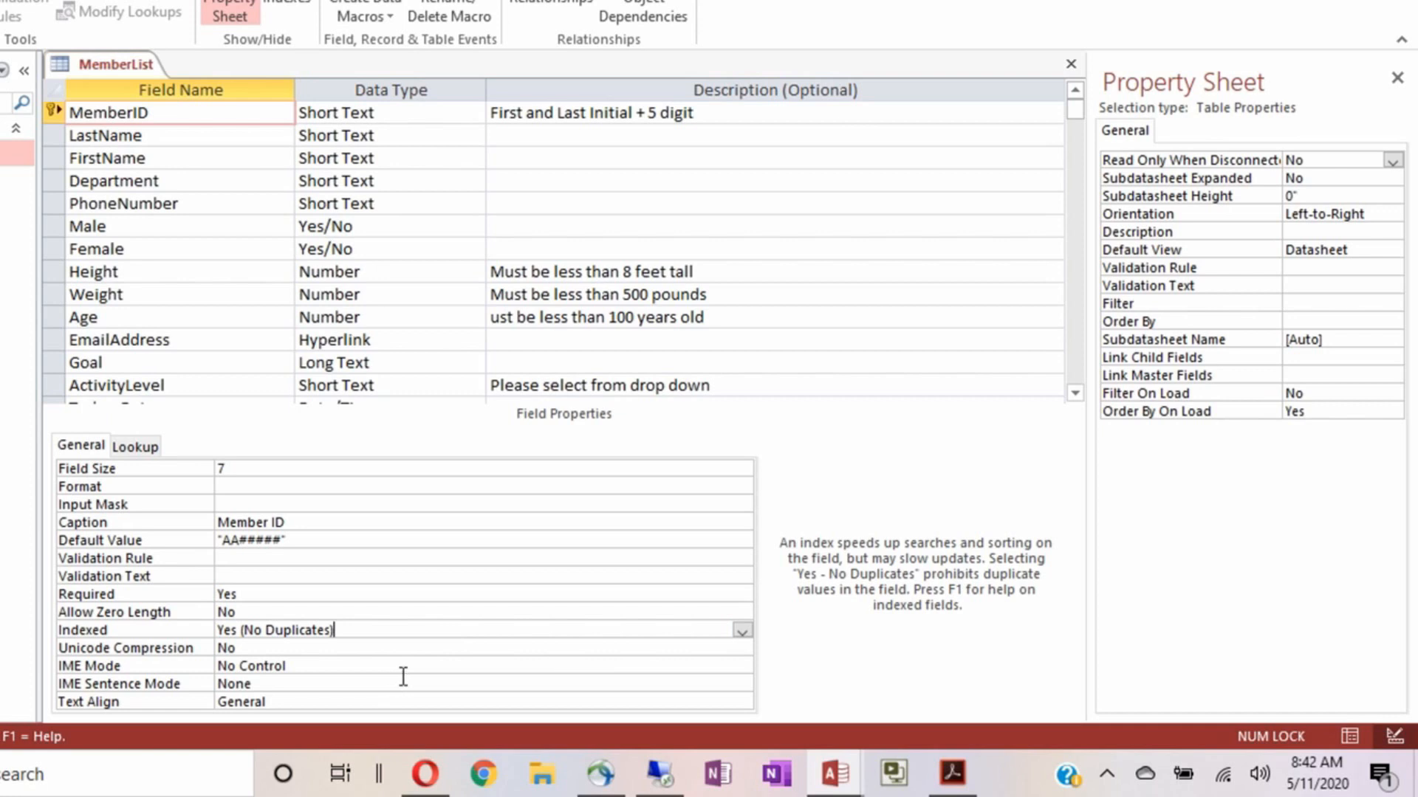
{"action": "left_click", "coordinate": [310, 688]}
{"action": "left_click", "coordinate": [741, 686]}
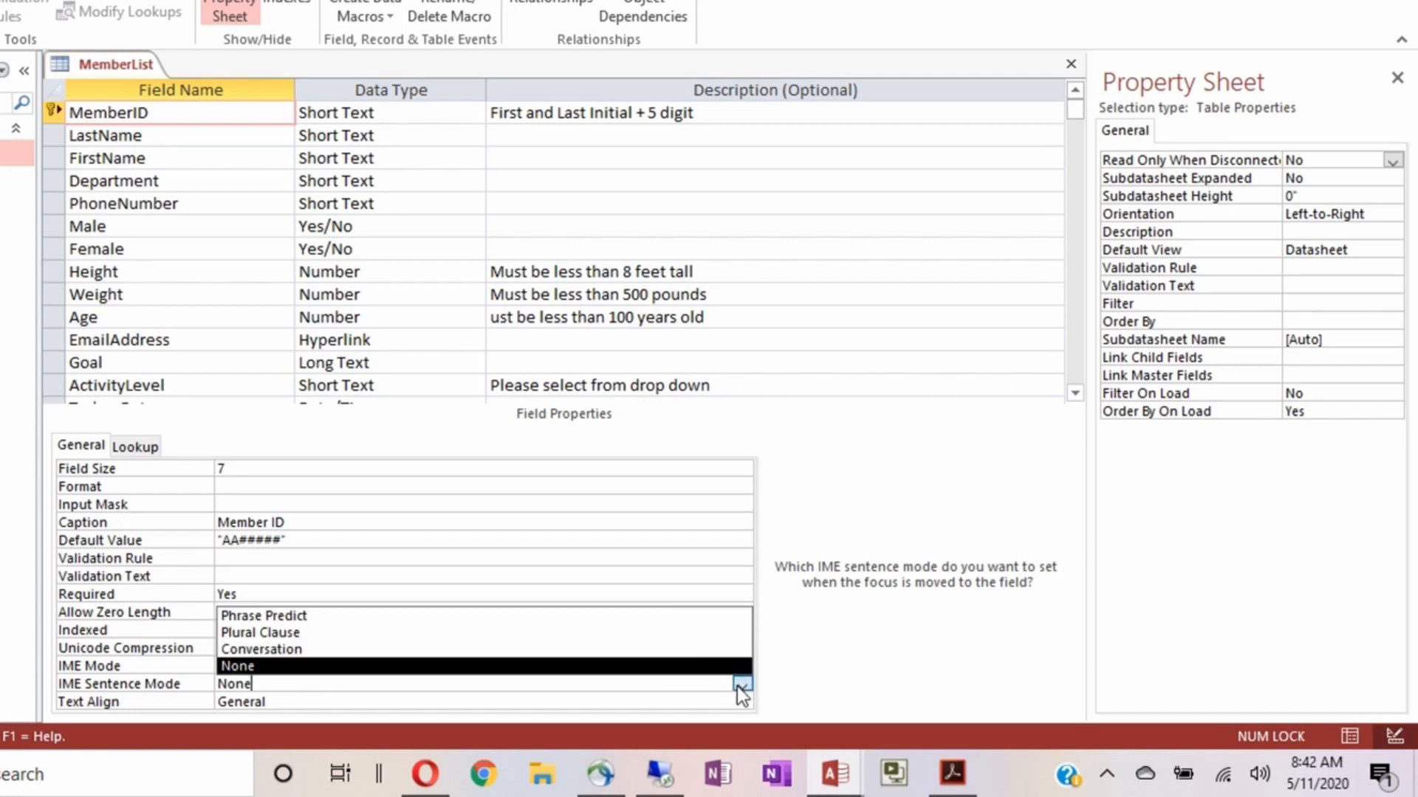
{"action": "left_click", "coordinate": [741, 685]}
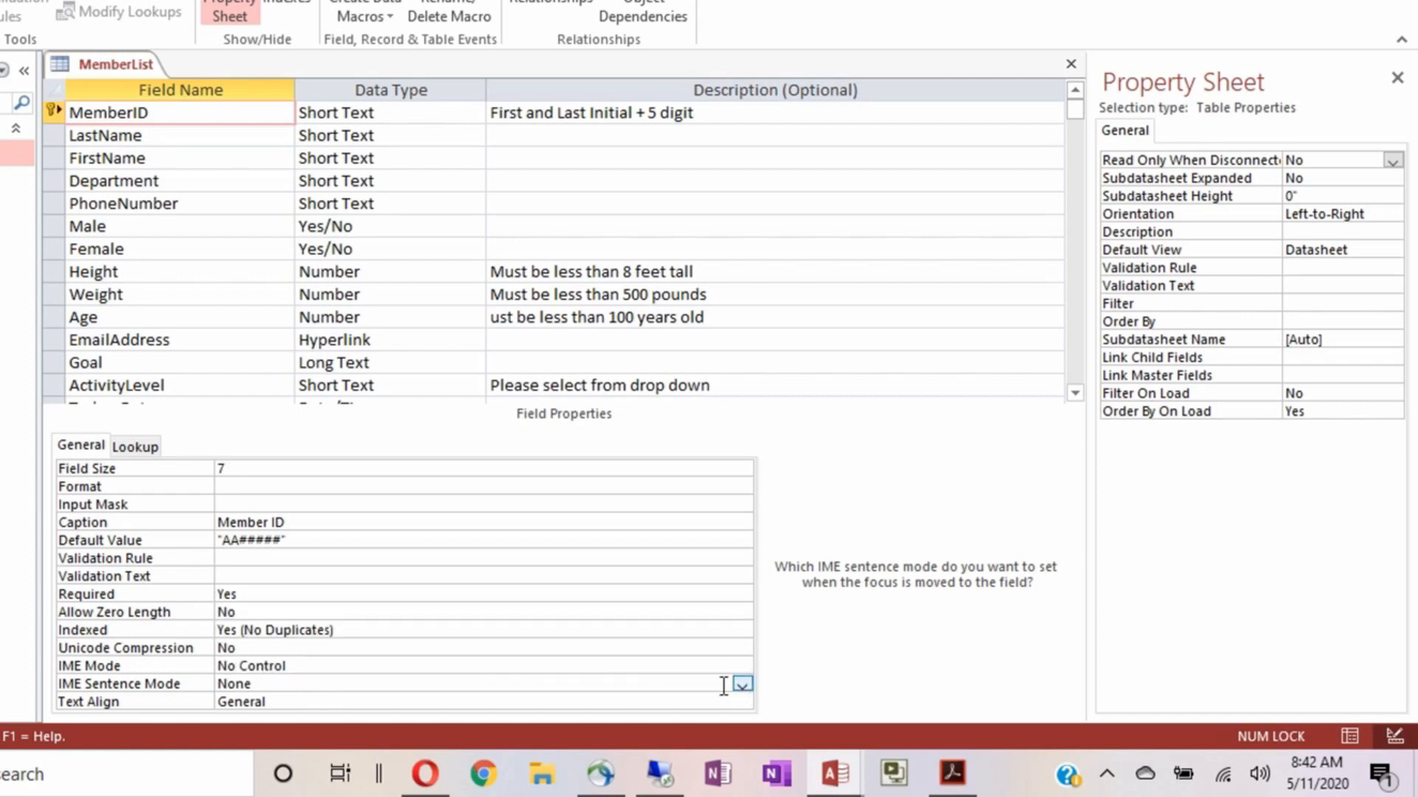
{"action": "double_click", "coordinate": [299, 702]}
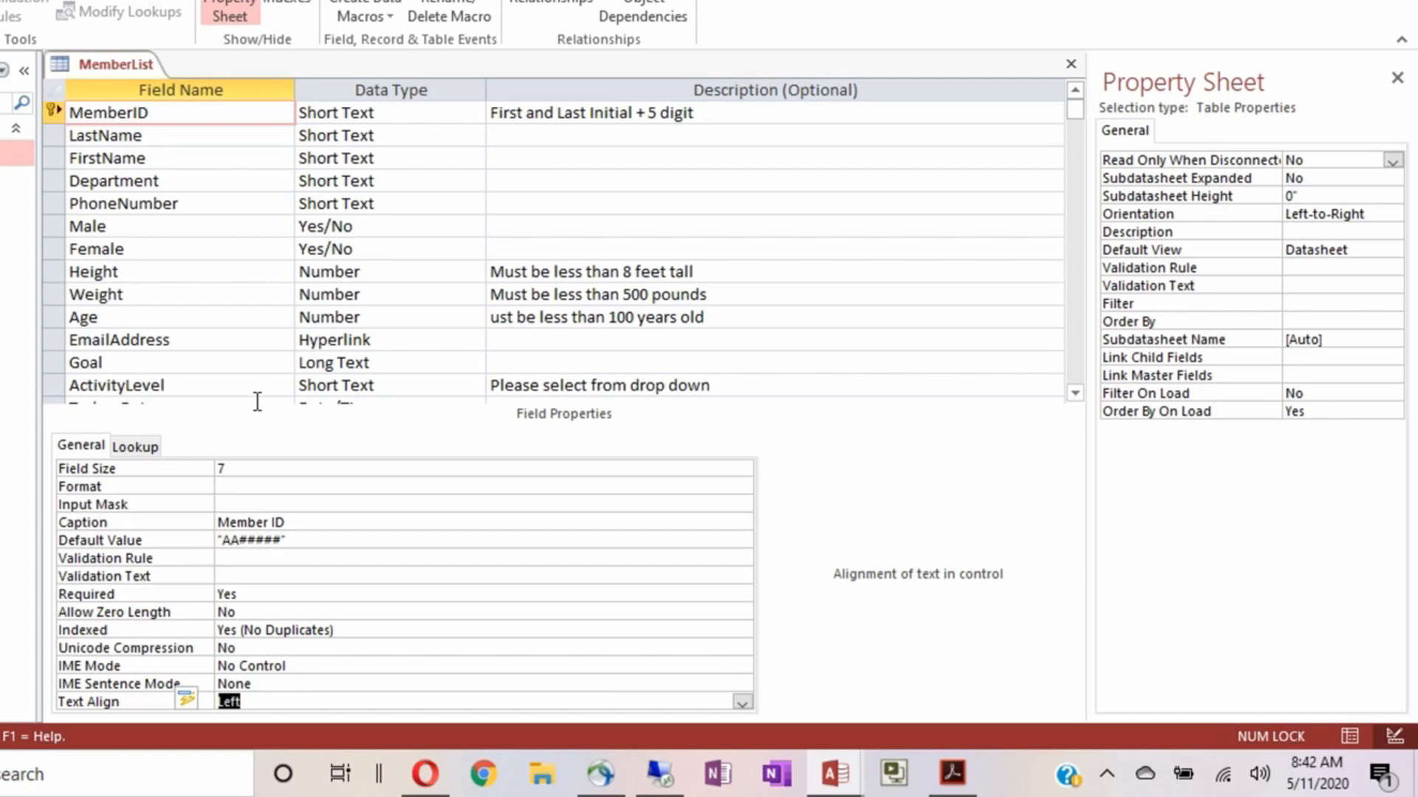
{"action": "left_click", "coordinate": [203, 134]}
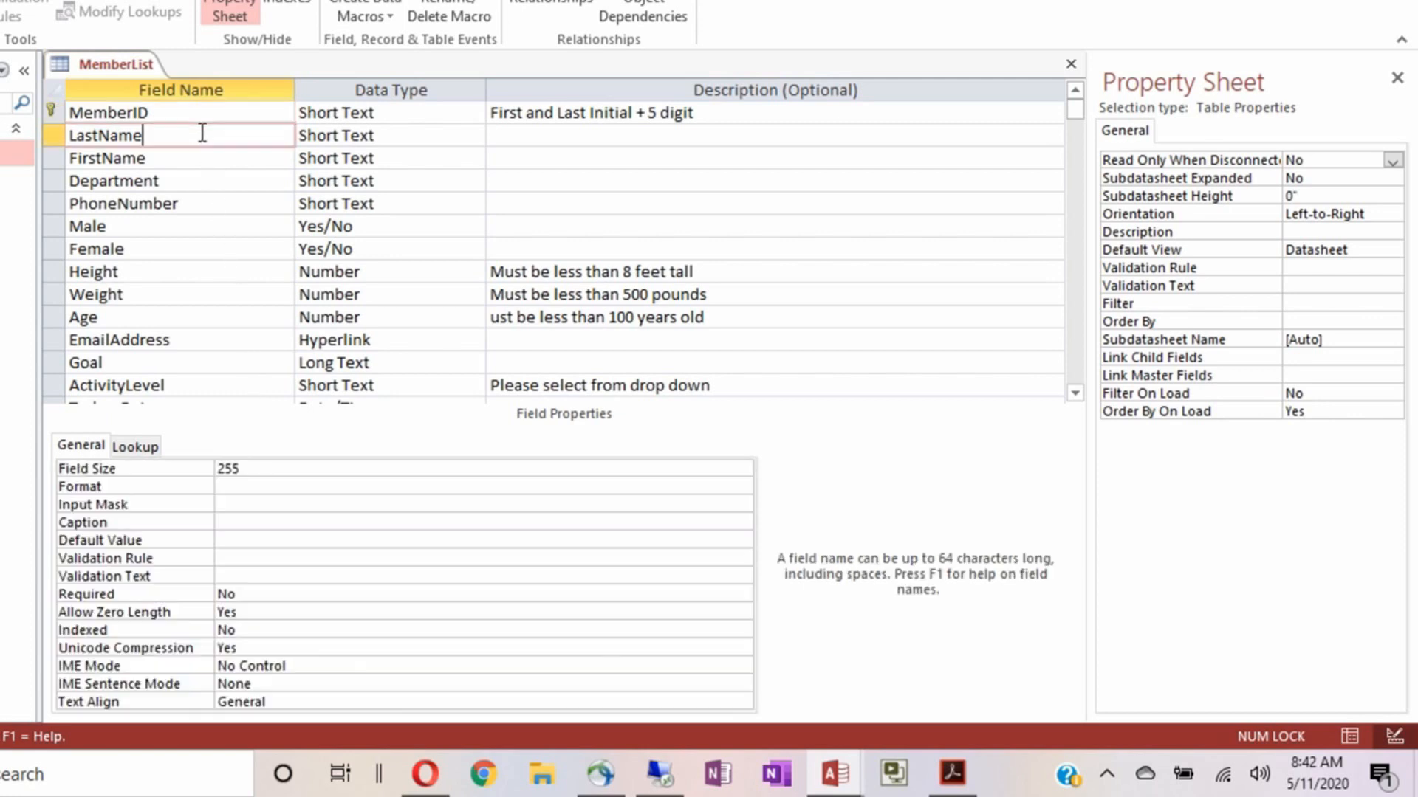
Set LastName's Field Size to 50 and its Caption to 'Last Name'
{"action": "left_click", "coordinate": [262, 468]}
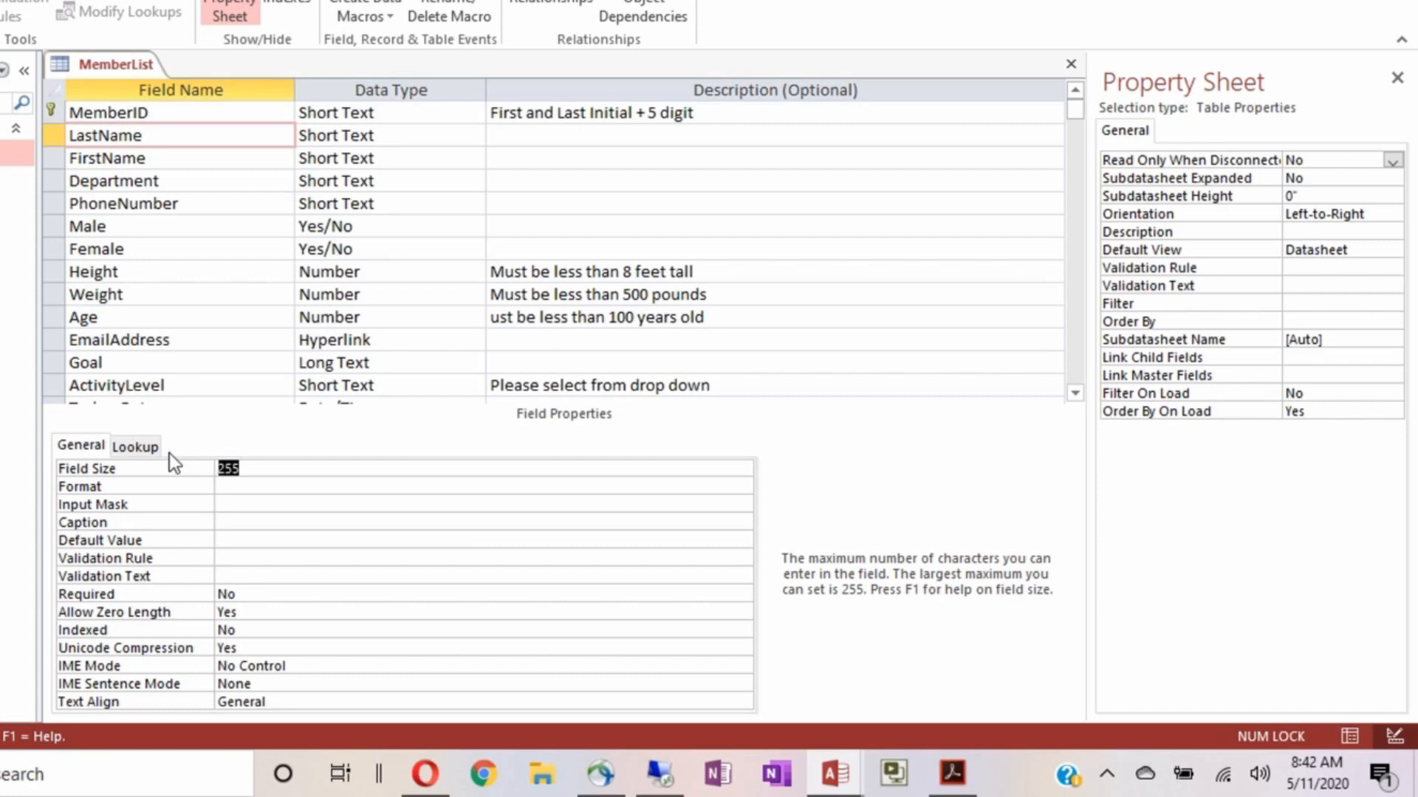
{"action": "type", "text": "50"}
{"action": "left_click", "coordinate": [277, 491]}
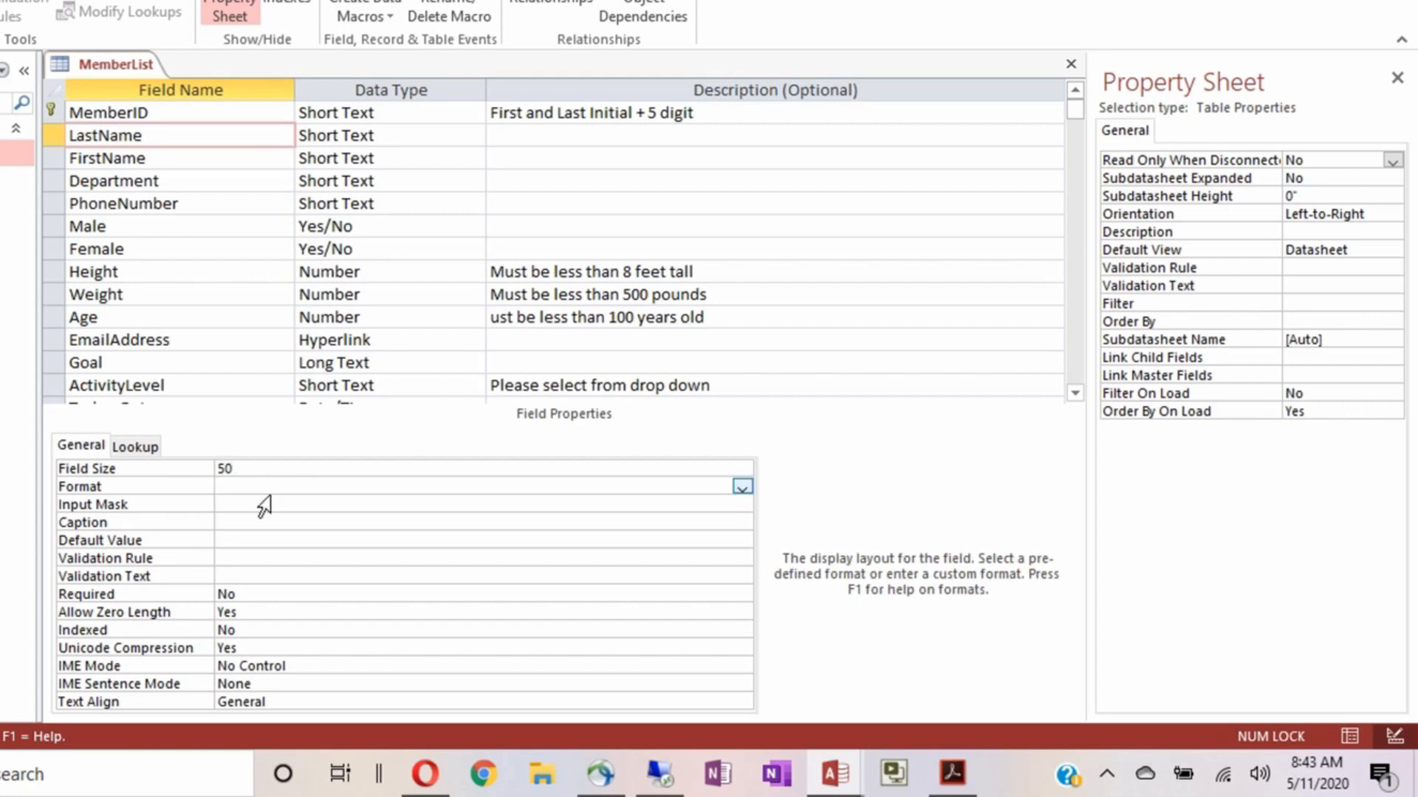
{"action": "left_click", "coordinate": [264, 505]}
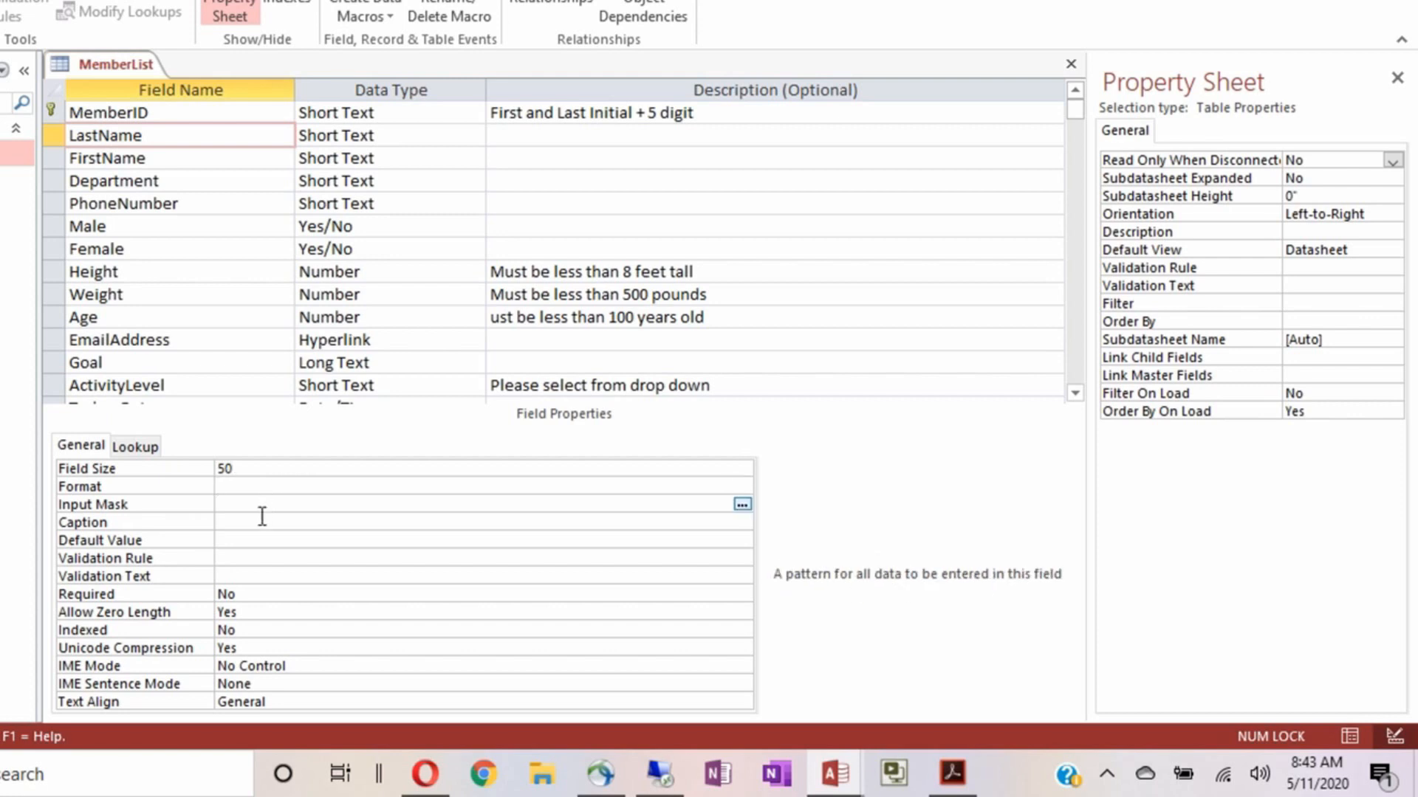
{"action": "left_click", "coordinate": [256, 522]}
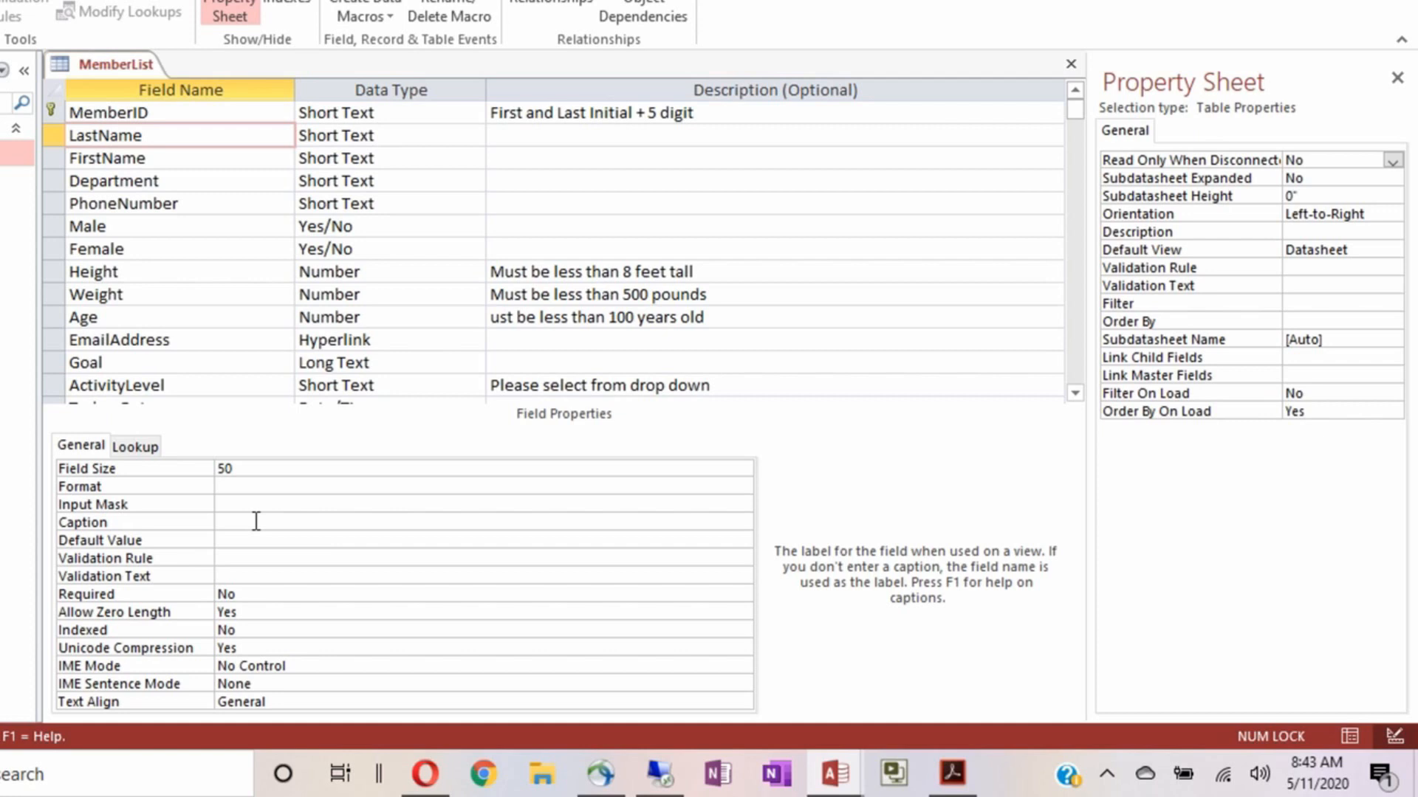
{"action": "type", "text": "Last Name"}
{"action": "left_click", "coordinate": [260, 540]}
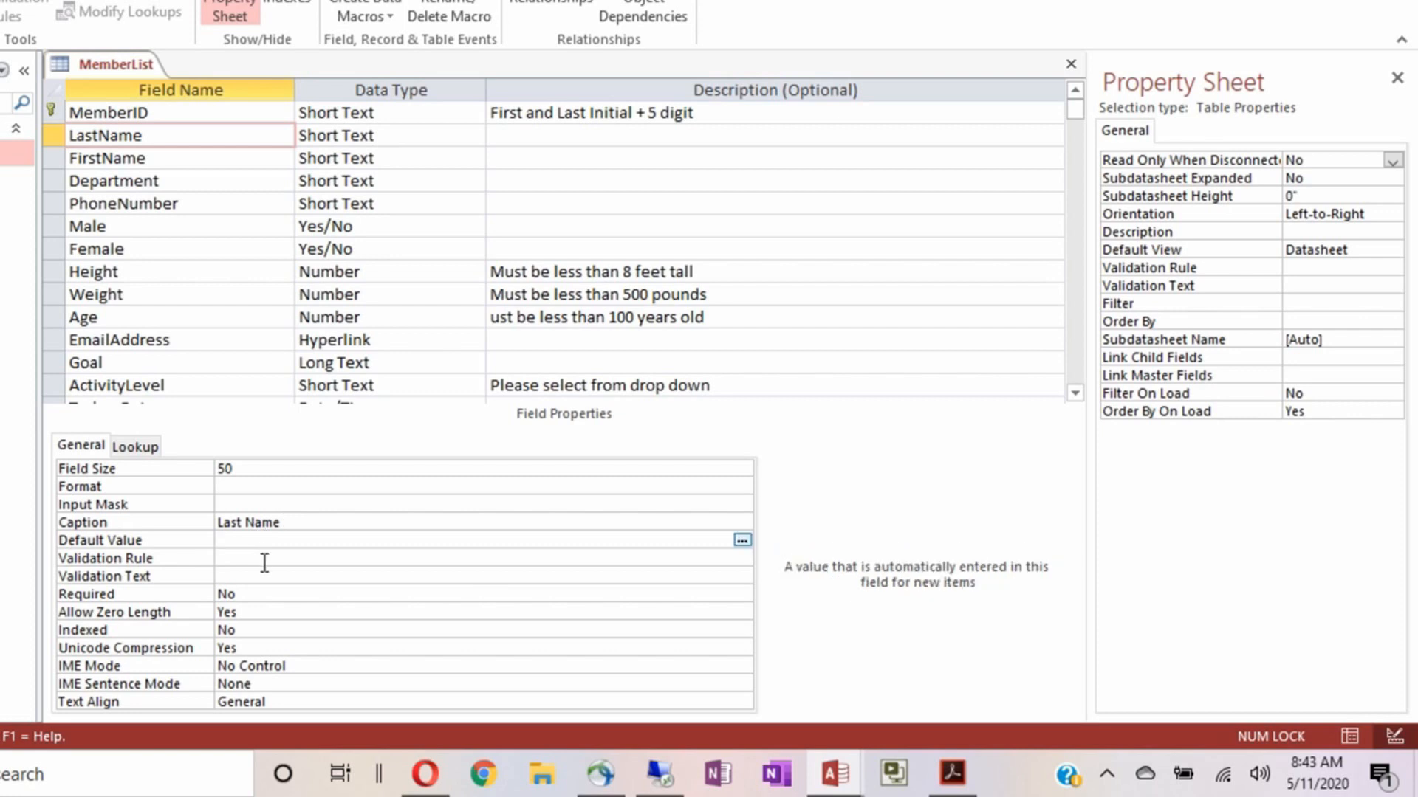
Make LastName required, disallow zero-length entries, and set Text Align to Left
{"action": "left_click", "coordinate": [264, 594]}
{"action": "double_click", "coordinate": [265, 593]}
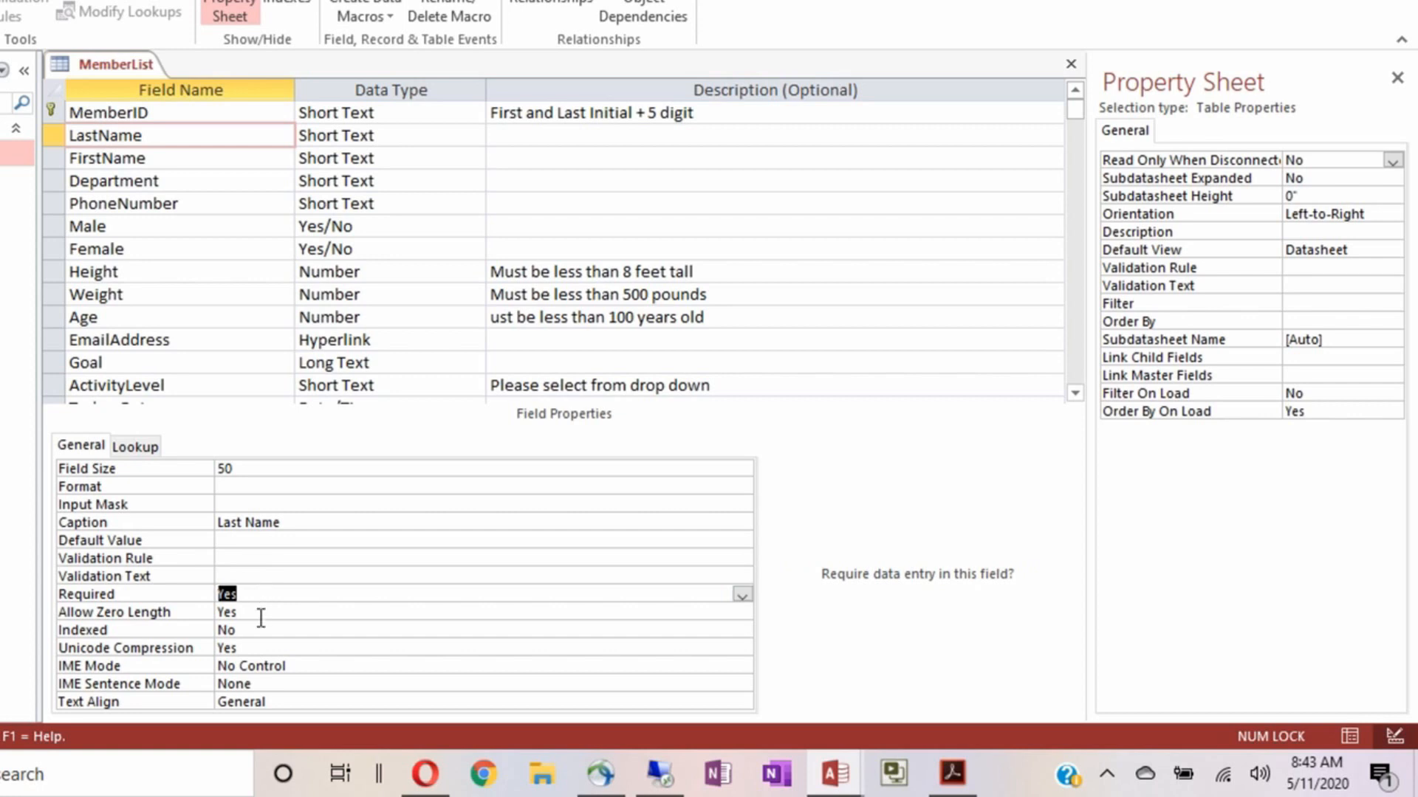
{"action": "double_click", "coordinate": [261, 616]}
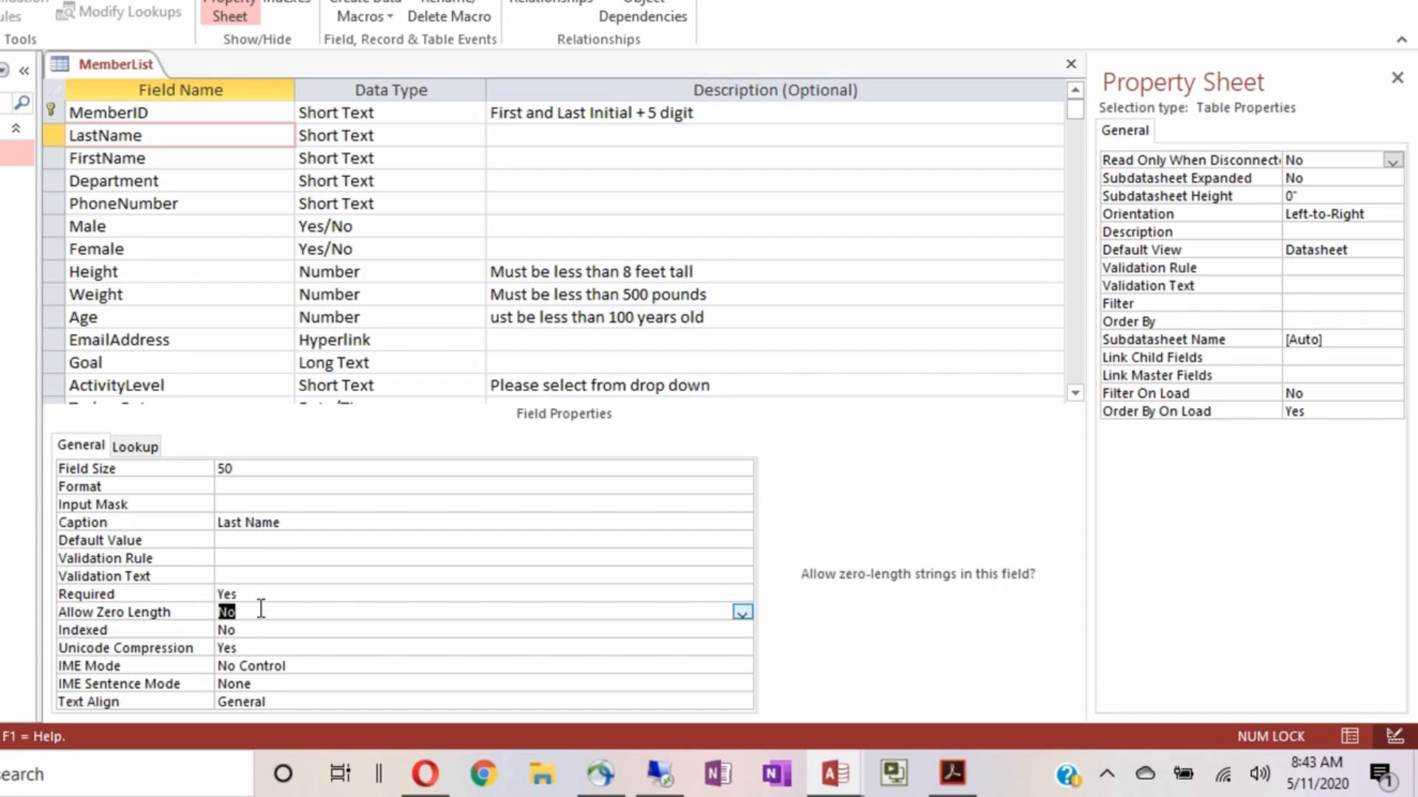
{"action": "double_click", "coordinate": [284, 700]}
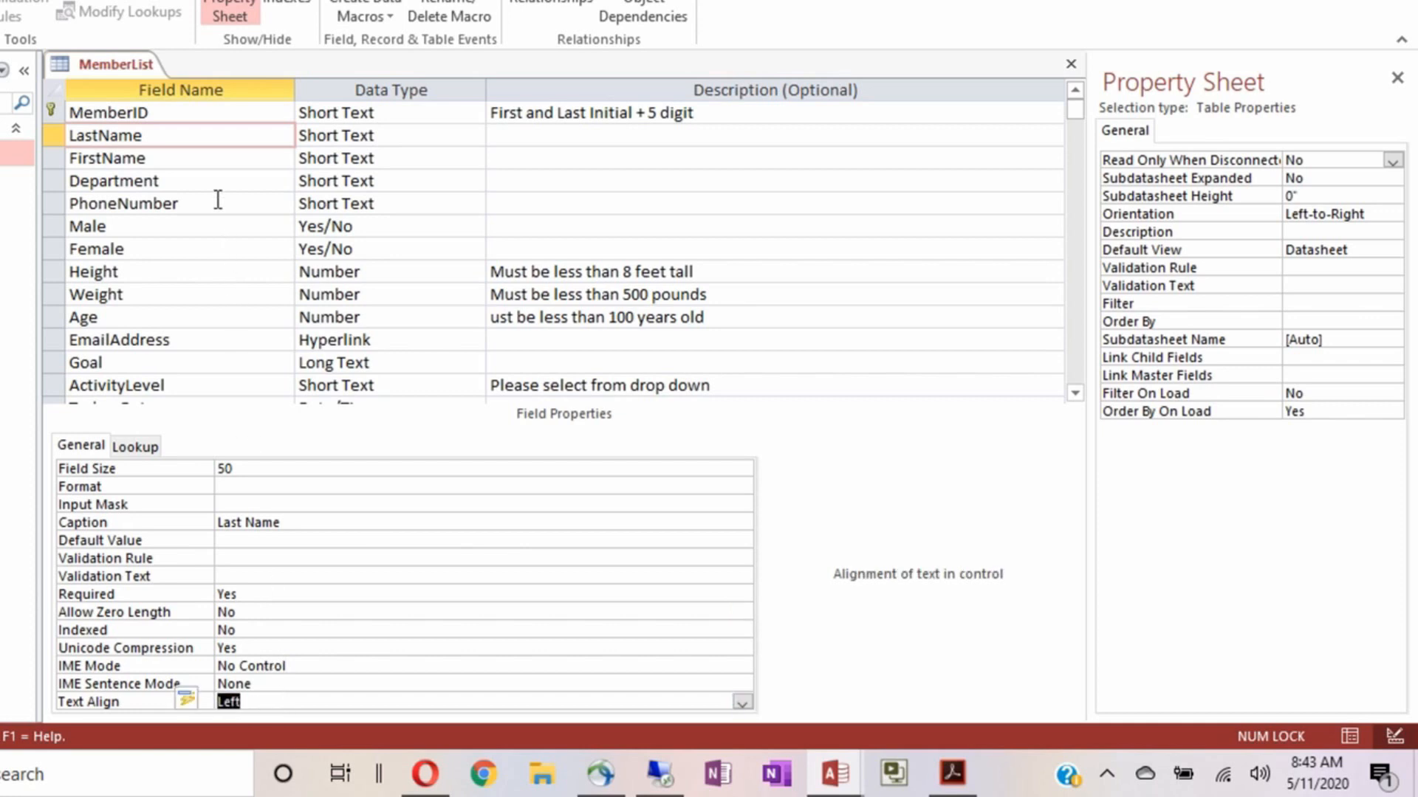
{"action": "left_click", "coordinate": [207, 156]}
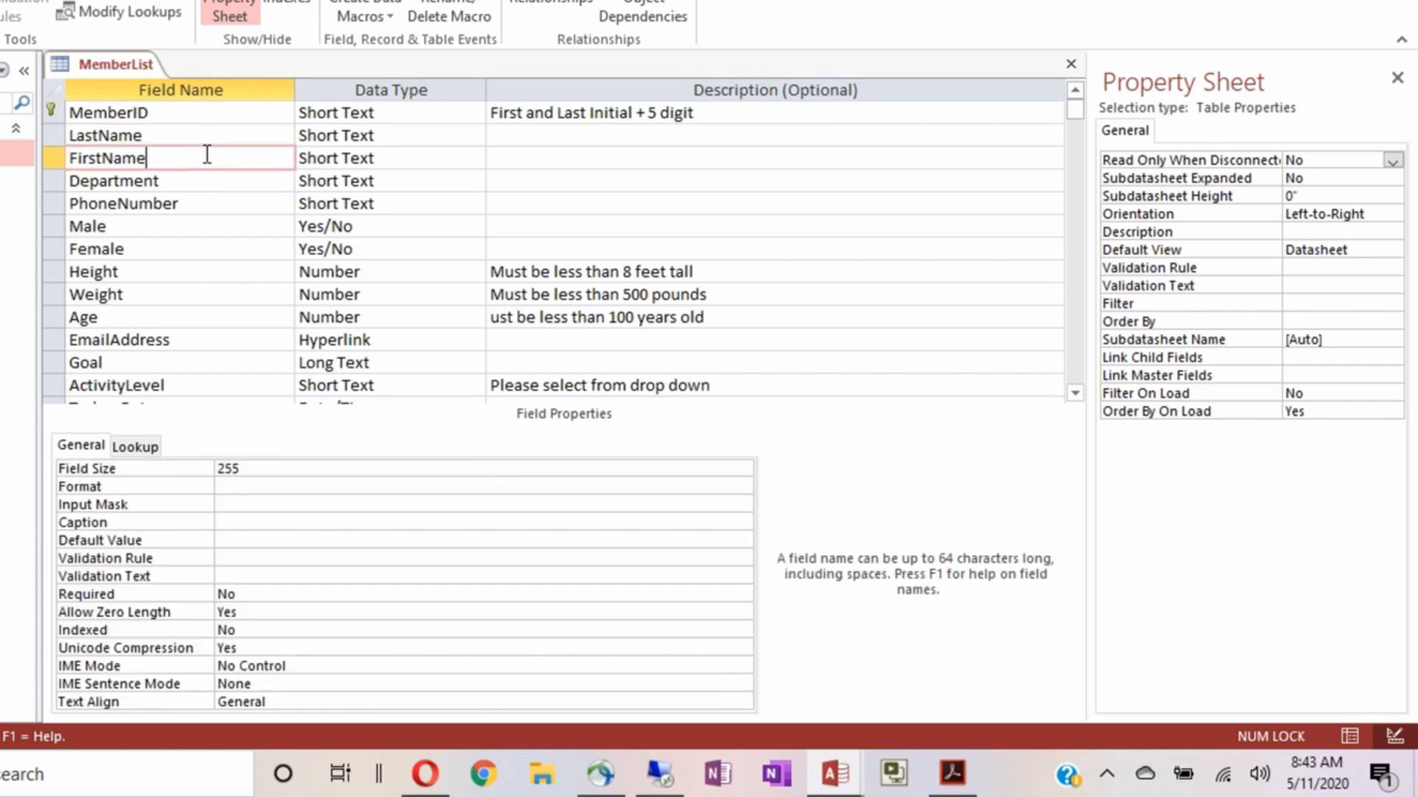
Set FirstName's Field Size to 35 and its Caption to 'First Name'
{"action": "left_click", "coordinate": [255, 470]}
{"action": "left_click", "coordinate": [186, 474]}
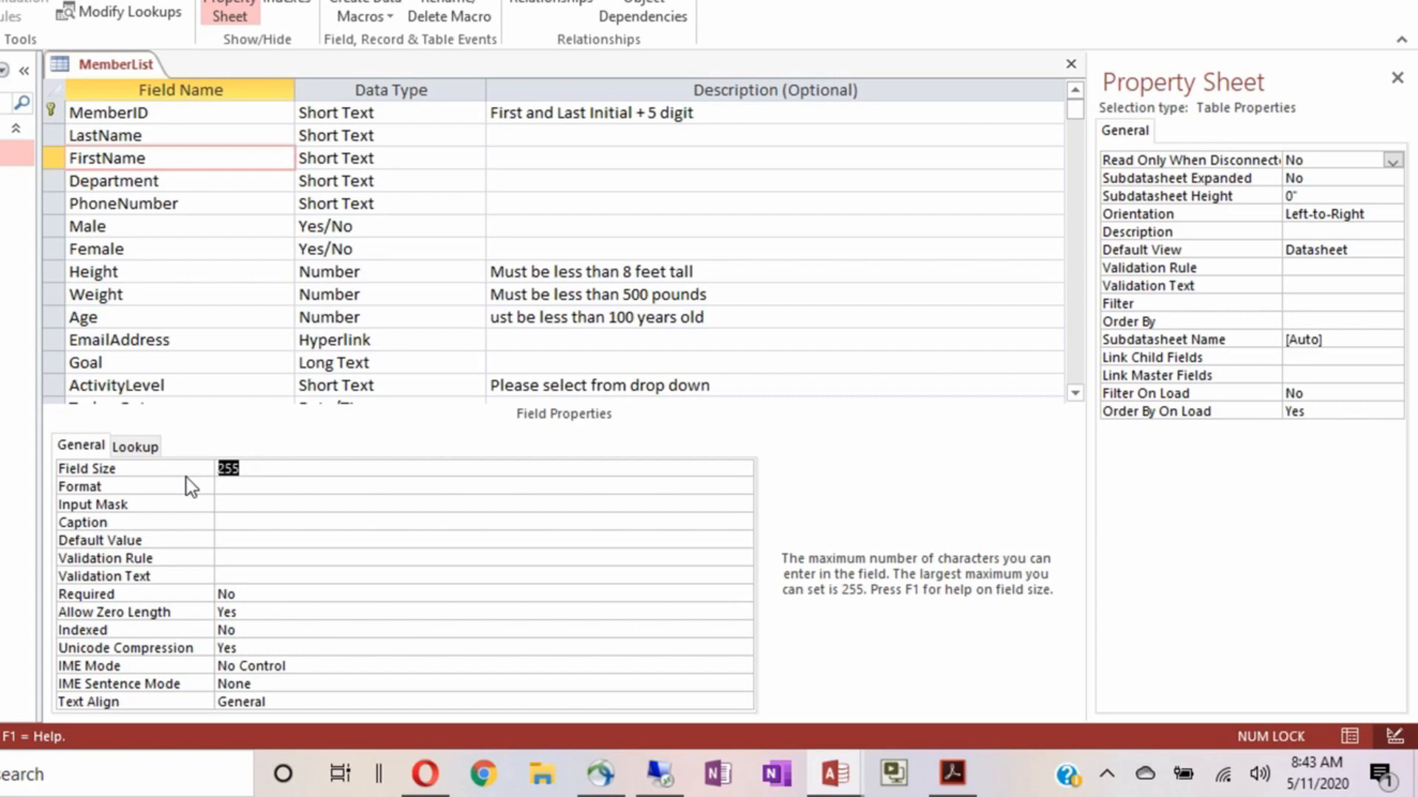
{"action": "type", "text": "35"}
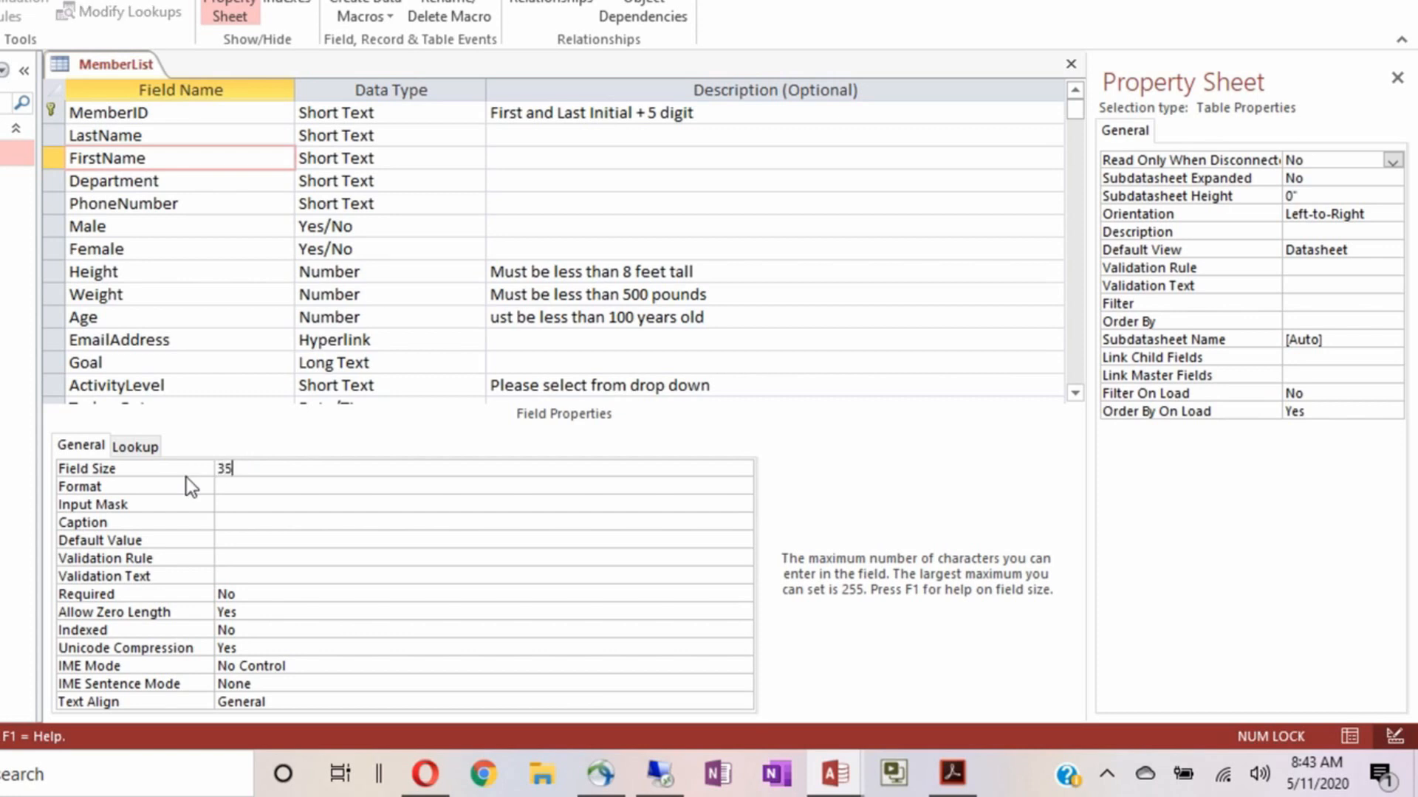
{"action": "left_click", "coordinate": [225, 521]}
{"action": "type", "text": "First Name"}
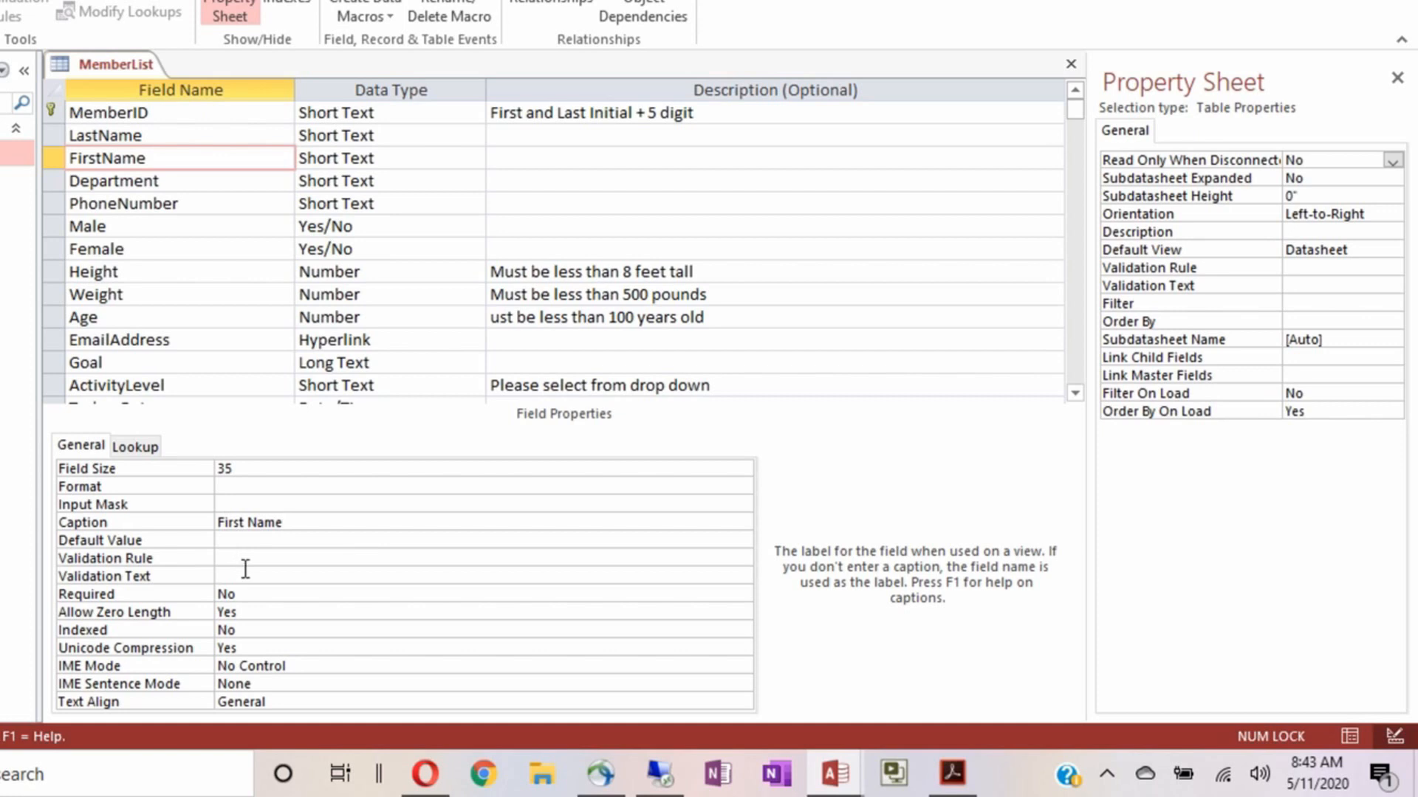
Make FirstName required, disallow zero-length entries, and set Text Align to Left
{"action": "double_click", "coordinate": [274, 596]}
{"action": "double_click", "coordinate": [260, 612]}
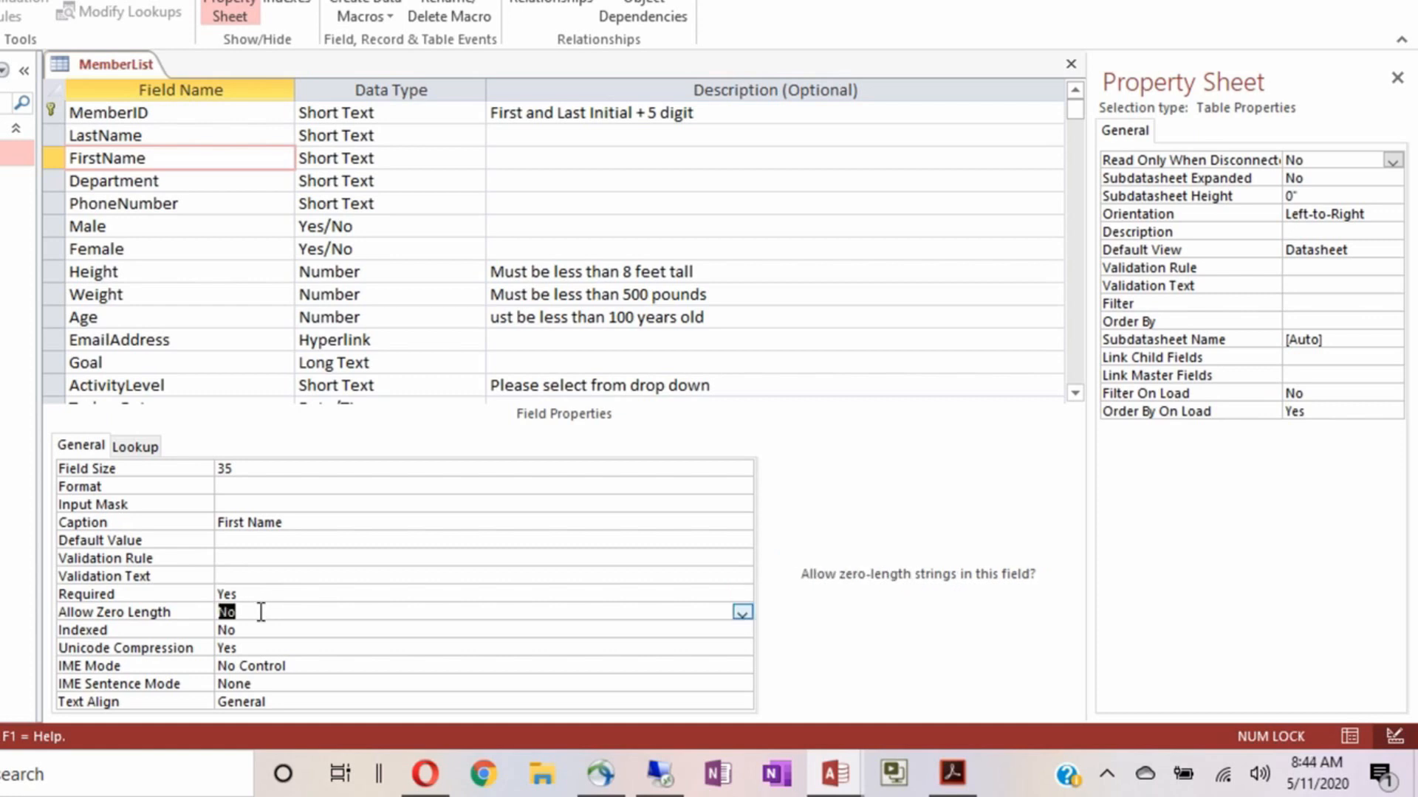
{"action": "double_click", "coordinate": [292, 700]}
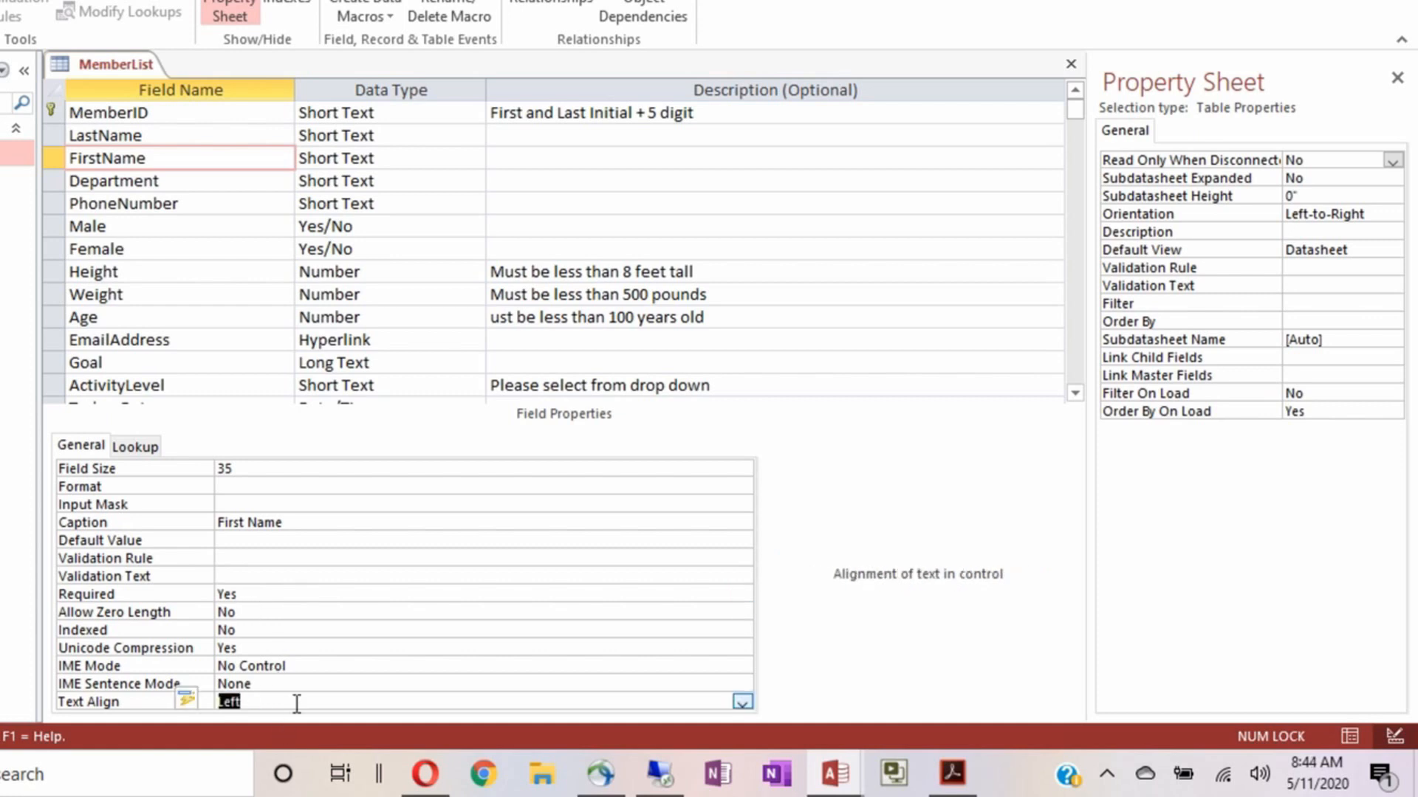
{"action": "left_click", "coordinate": [232, 182]}
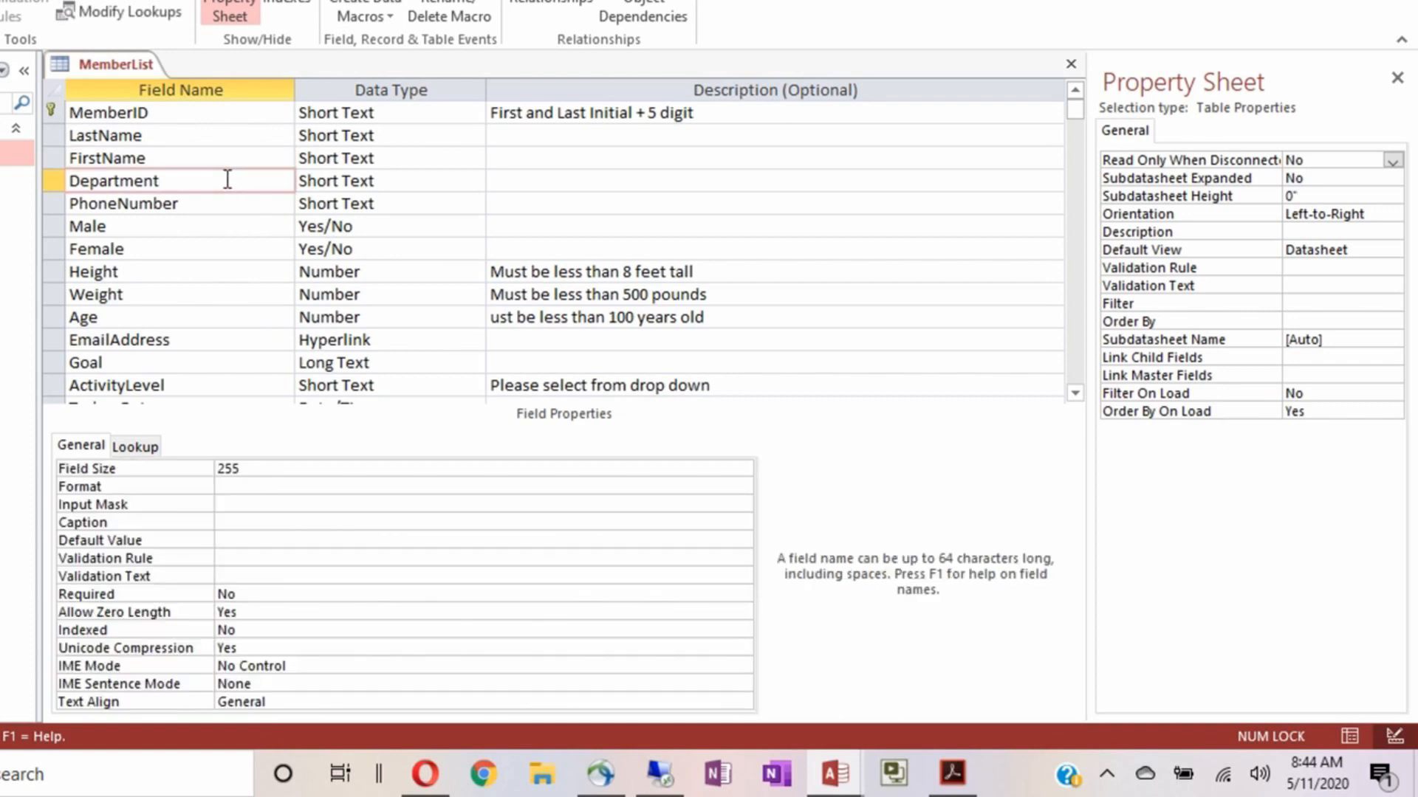
Give Department Field Size 50, Required Yes, Allow Zero Length No and Text Align Left
{"action": "left_click", "coordinate": [260, 471]}
{"action": "left_click", "coordinate": [169, 465]}
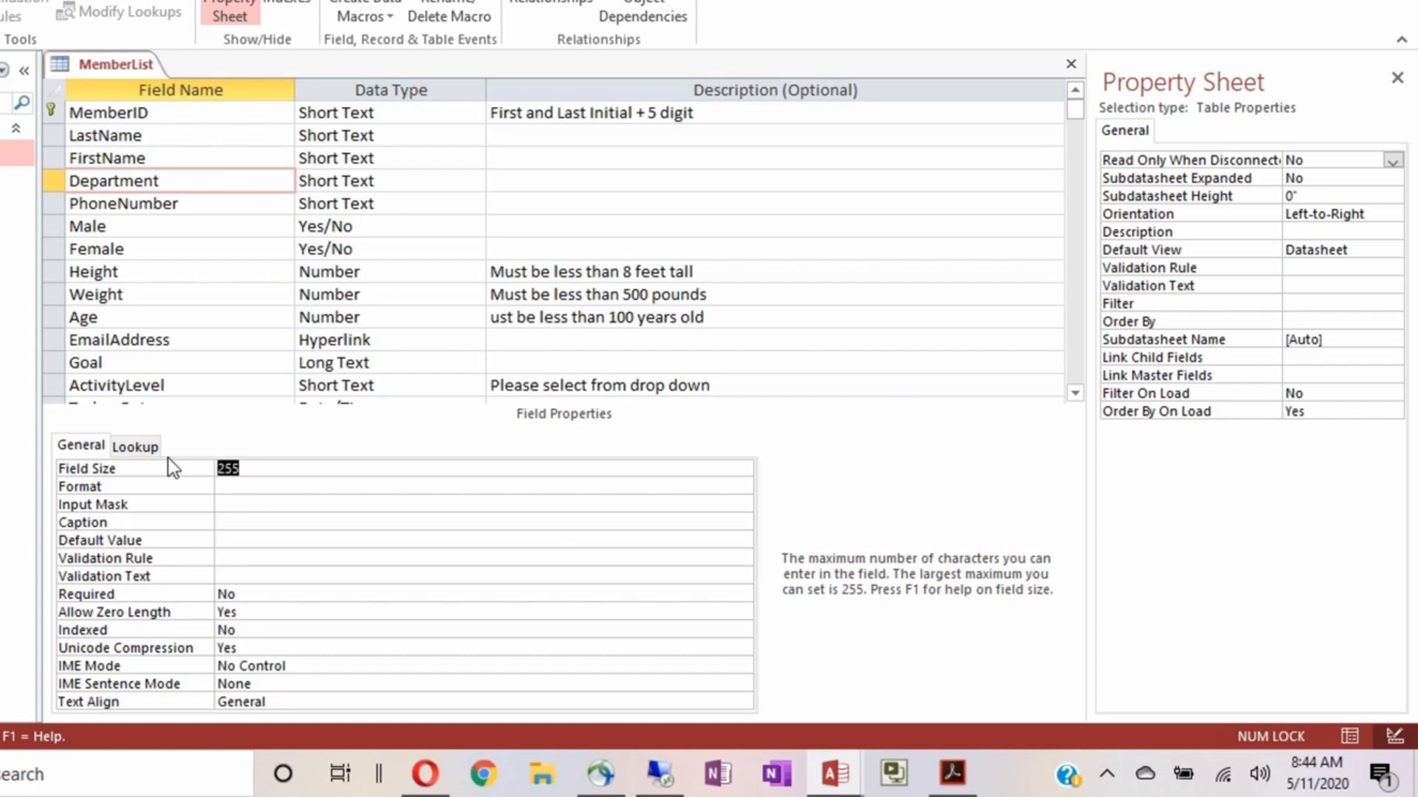
{"action": "type", "text": "50"}
{"action": "double_click", "coordinate": [253, 598]}
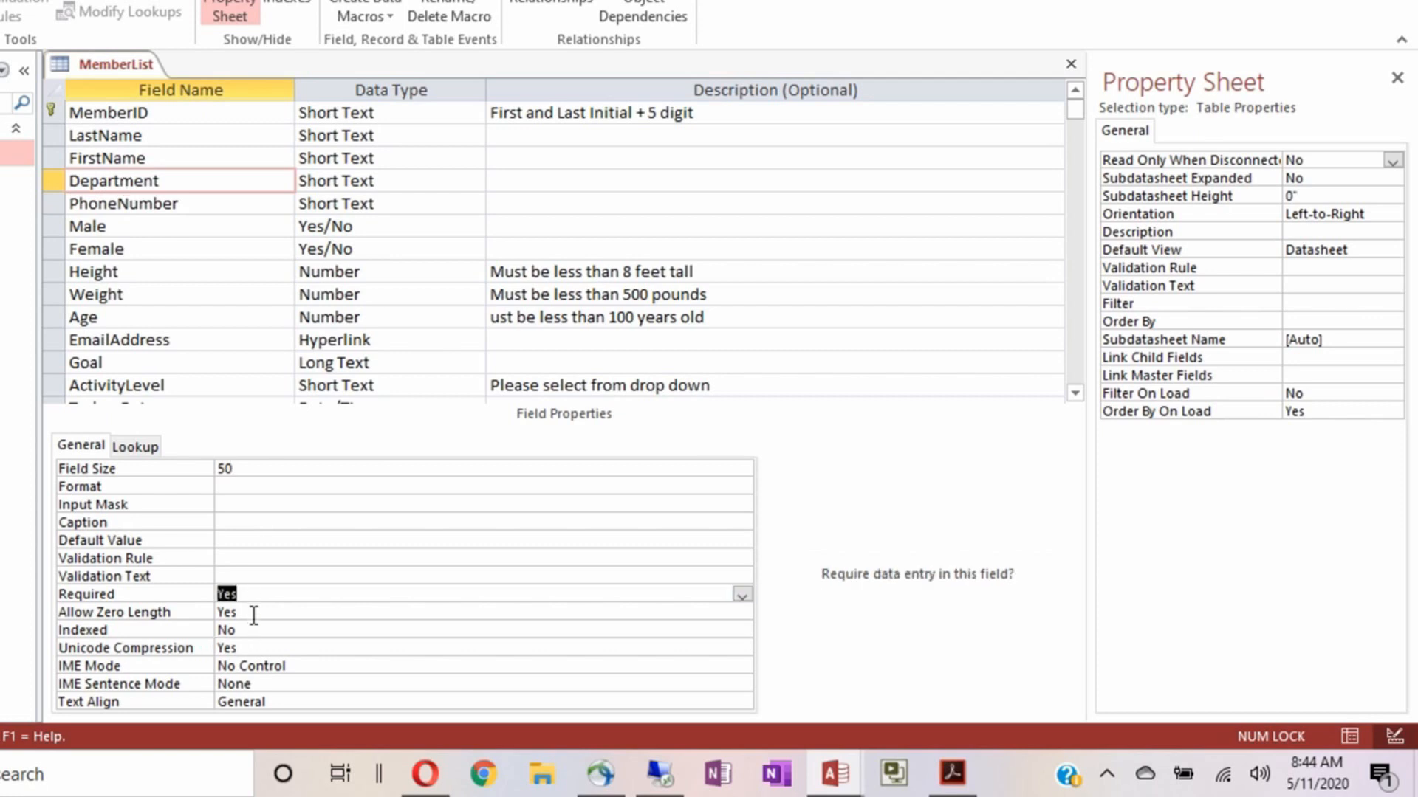
{"action": "double_click", "coordinate": [253, 617]}
{"action": "double_click", "coordinate": [280, 703]}
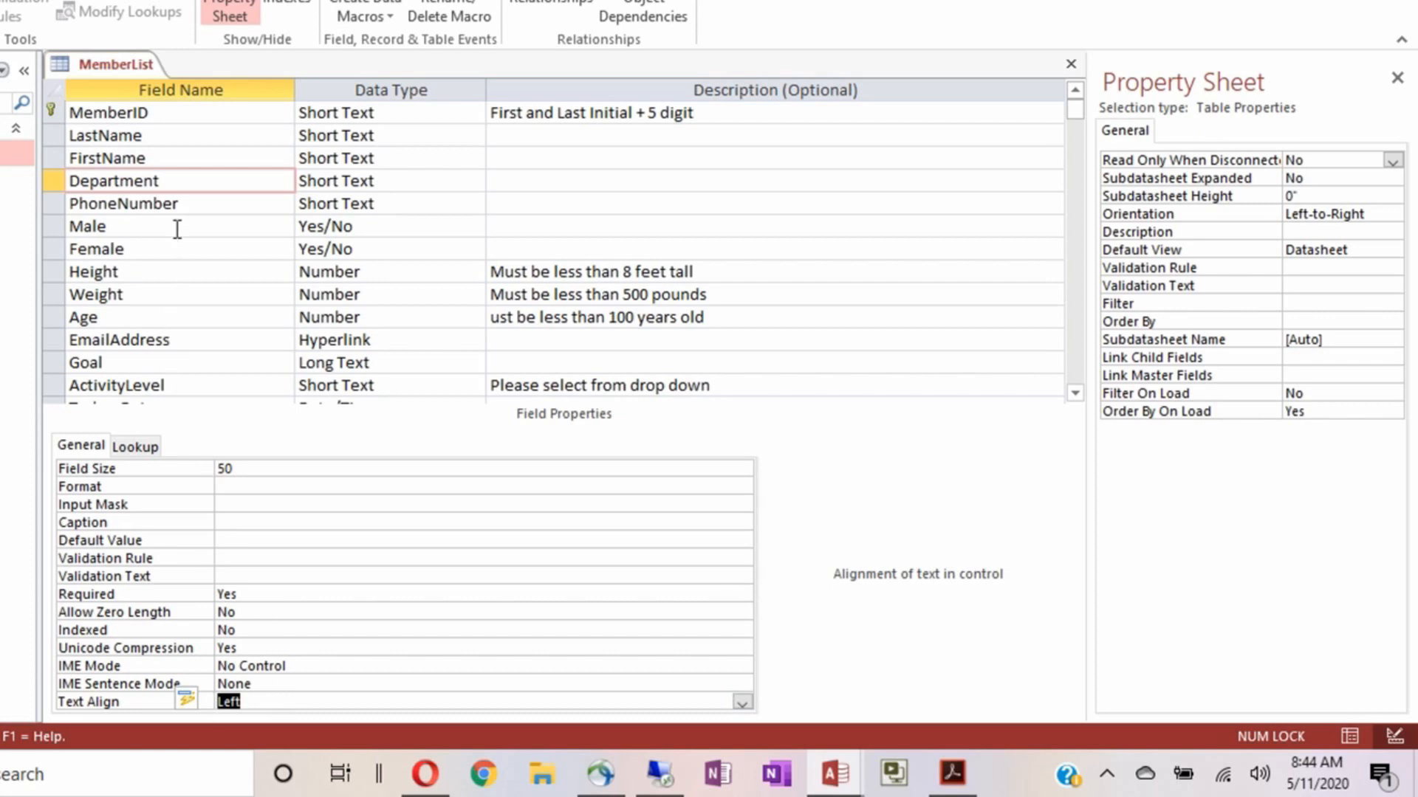
{"action": "left_click", "coordinate": [195, 205]}
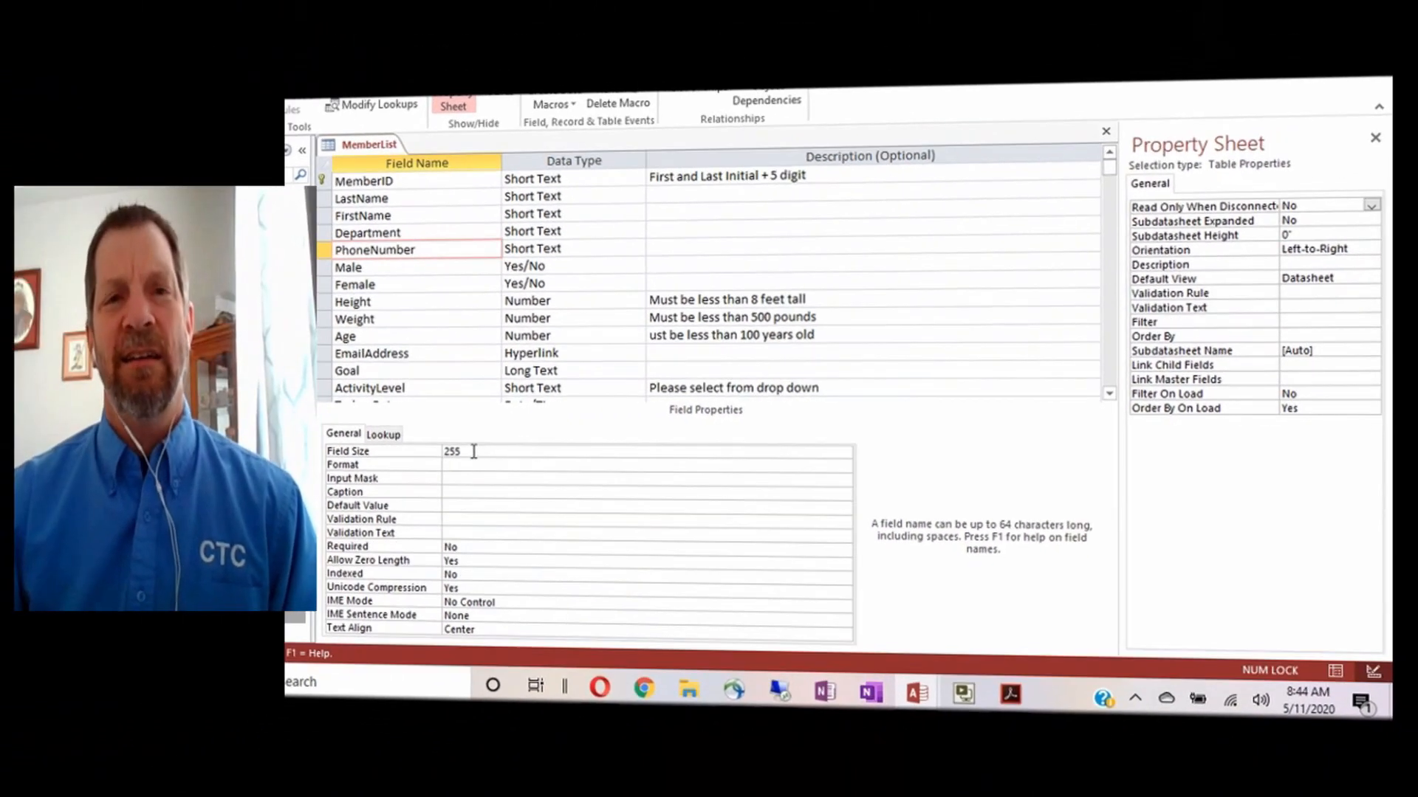
Set PhoneNumber's Field Size to 14
{"action": "left_click", "coordinate": [416, 450]}
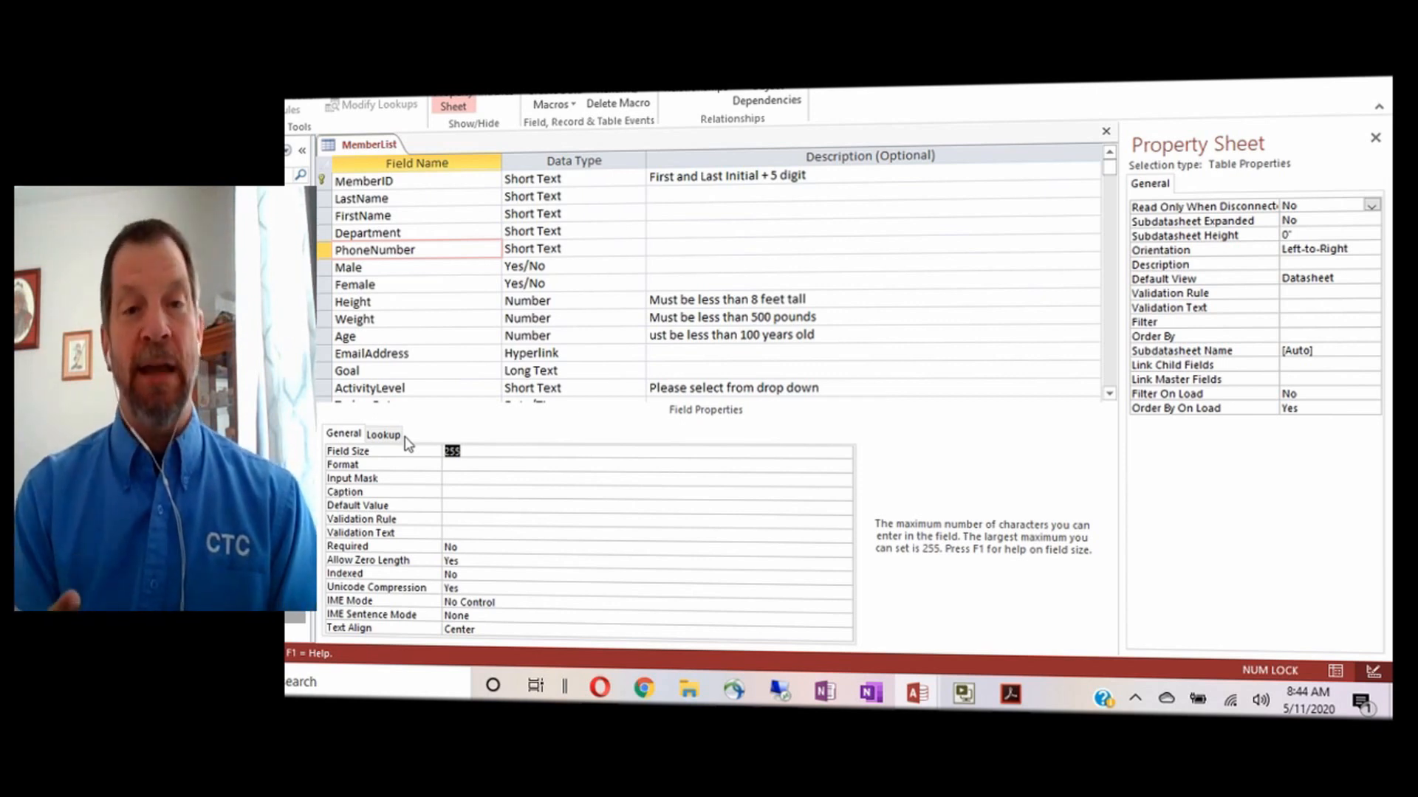
{"action": "type", "text": "14"}
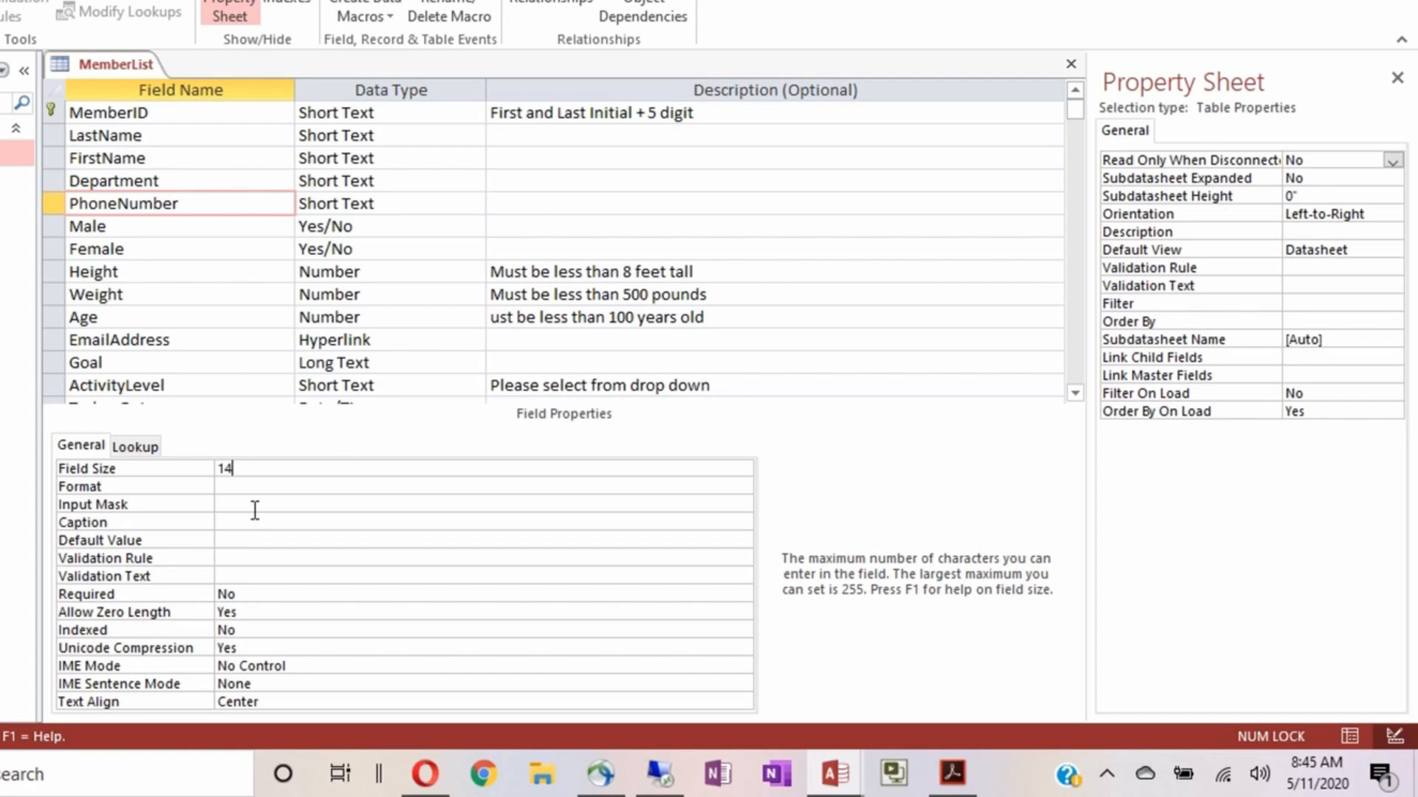
Launch the Input Mask Wizard from PhoneNumber's Input Mask property
{"action": "left_click", "coordinate": [241, 488]}
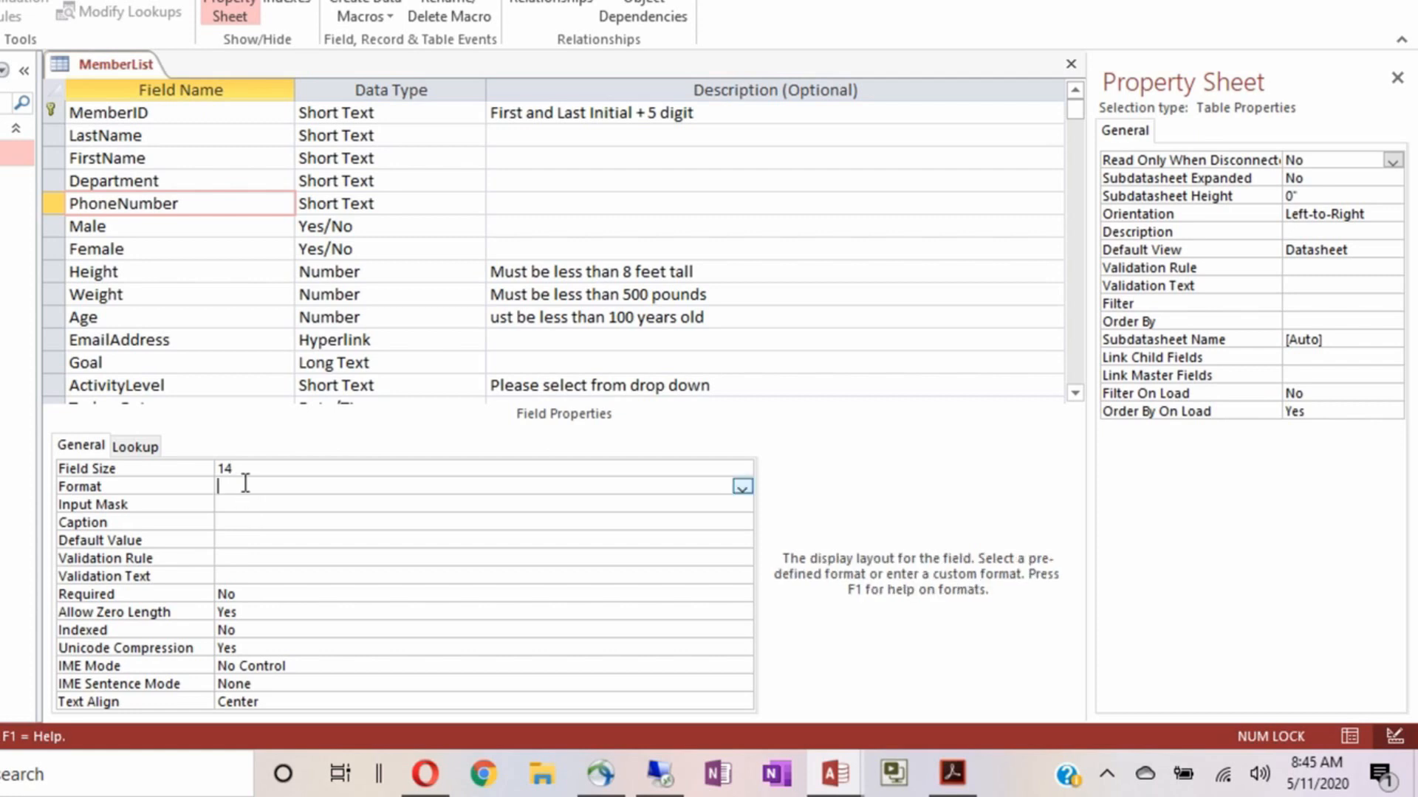
{"action": "left_click", "coordinate": [247, 507]}
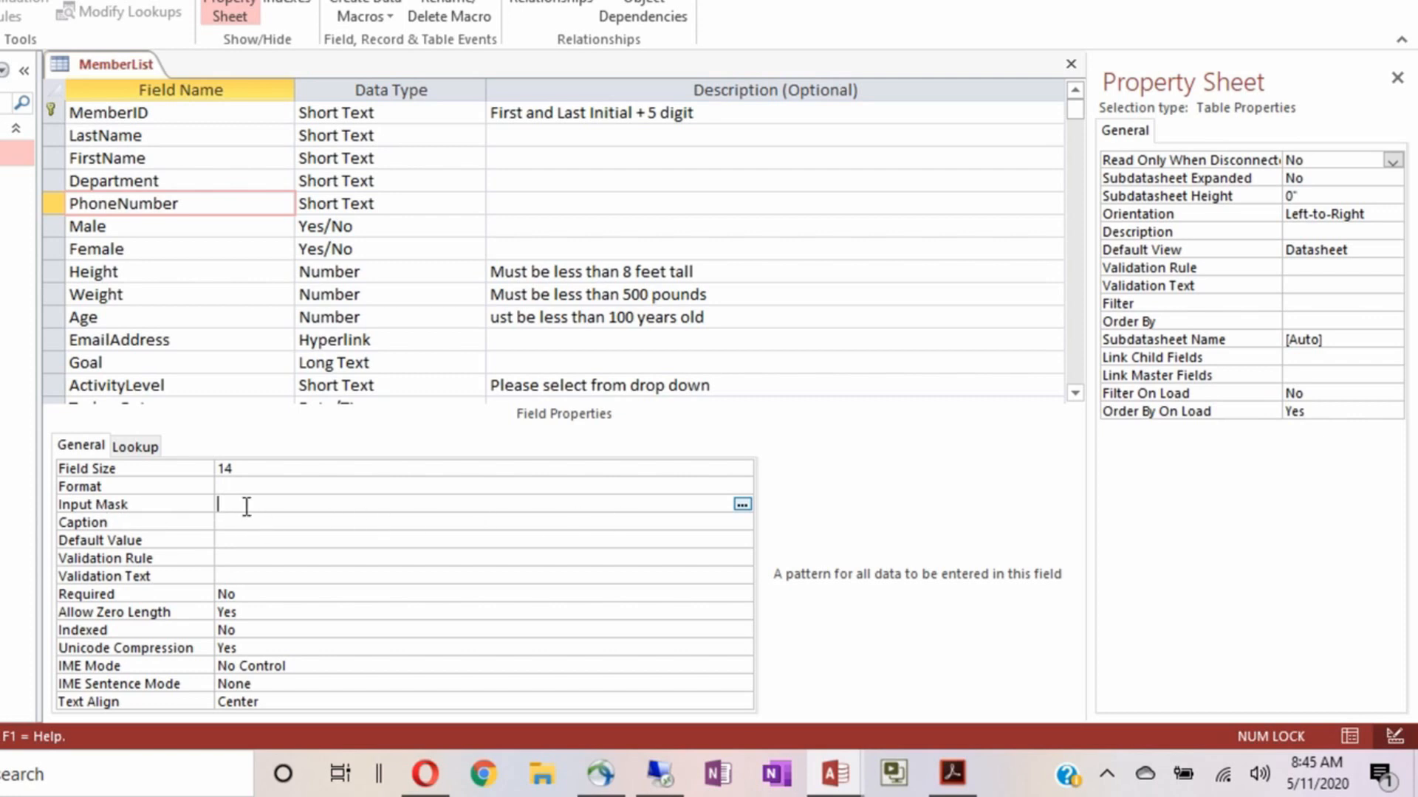
{"action": "left_click", "coordinate": [742, 506]}
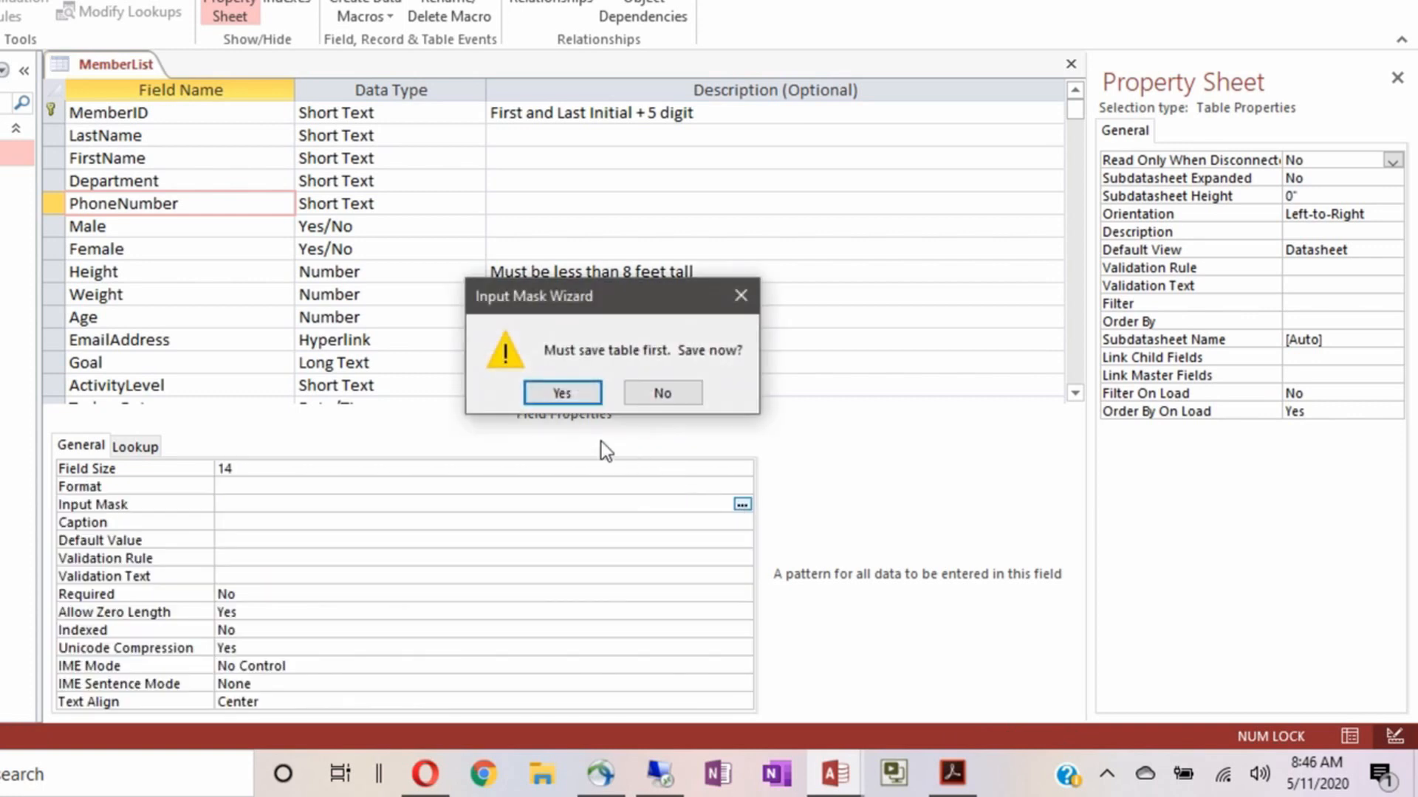
Save the table, then test the Phone Number and Social Security Number masks with sample digits
{"action": "left_click", "coordinate": [563, 392]}
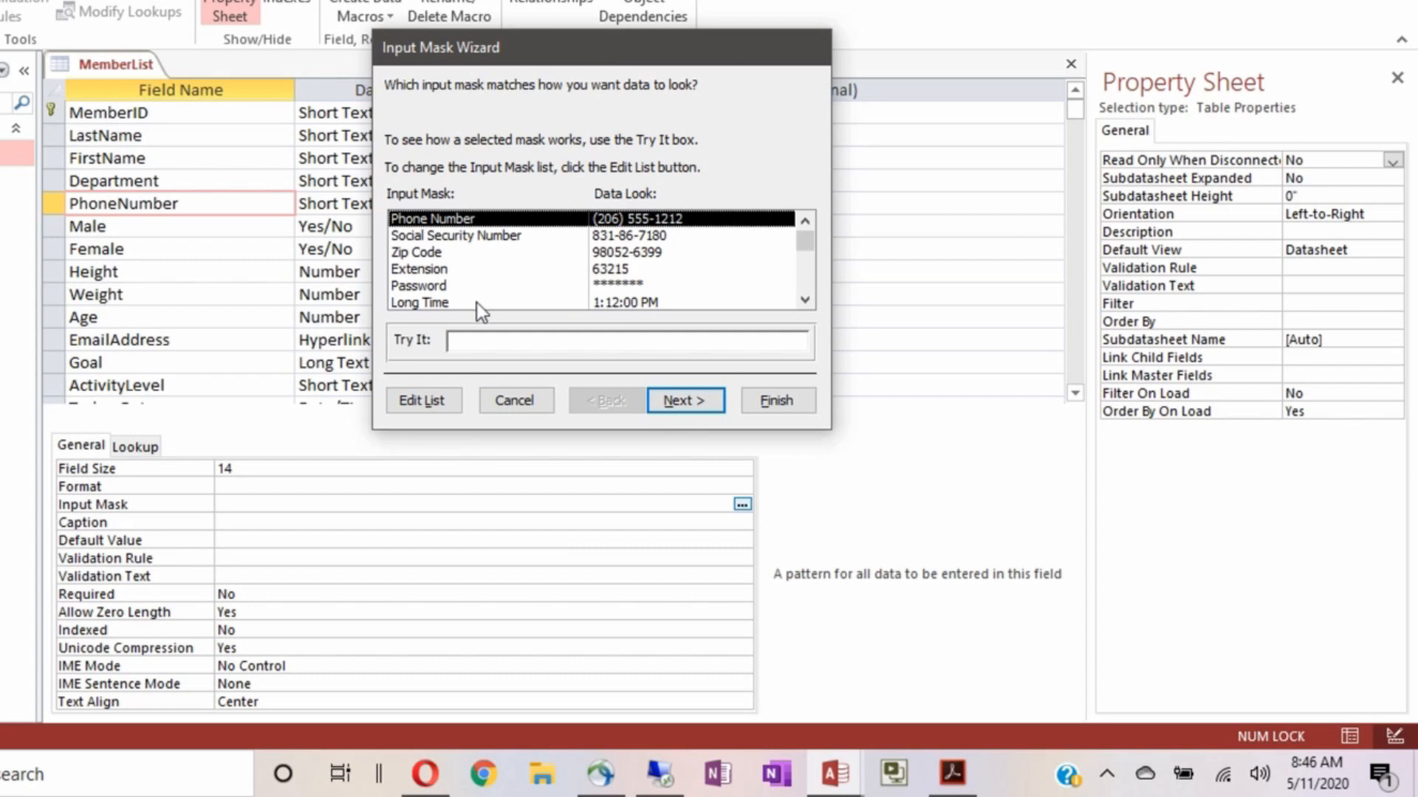
{"action": "left_click", "coordinate": [451, 344]}
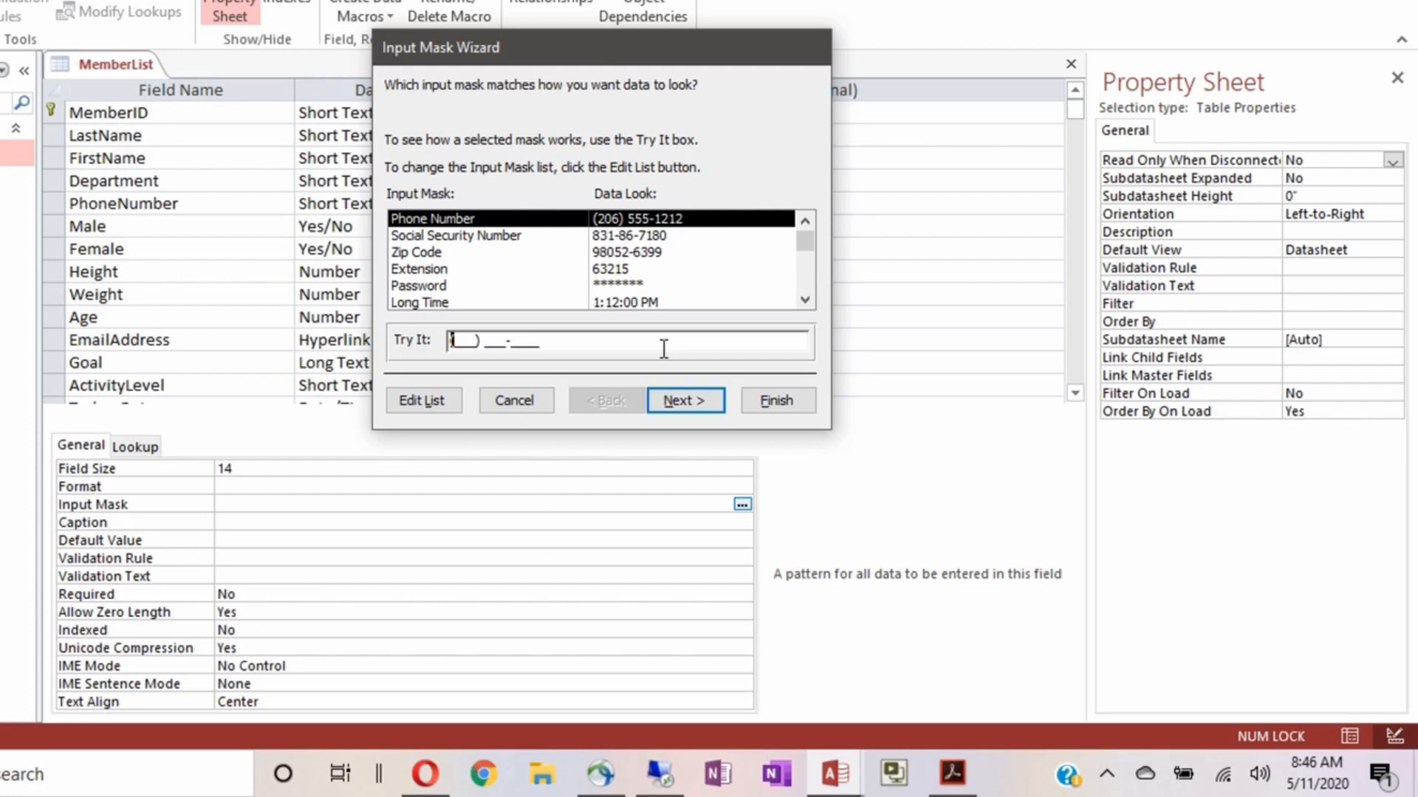
{"action": "type", "text": "1111111111"}
{"action": "key", "text": "BackSpace"}
{"action": "key", "text": "BackSpace"}
{"action": "key", "text": "BackSpace"}
{"action": "key", "text": "BackSpace"}
{"action": "key", "text": "BackSpace"}
{"action": "key", "text": "BackSpace"}
{"action": "key", "text": "BackSpace"}
{"action": "key", "text": "BackSpace"}
{"action": "key", "text": "BackSpace"}
{"action": "key", "text": "BackSpace"}
{"action": "left_click", "coordinate": [512, 236]}
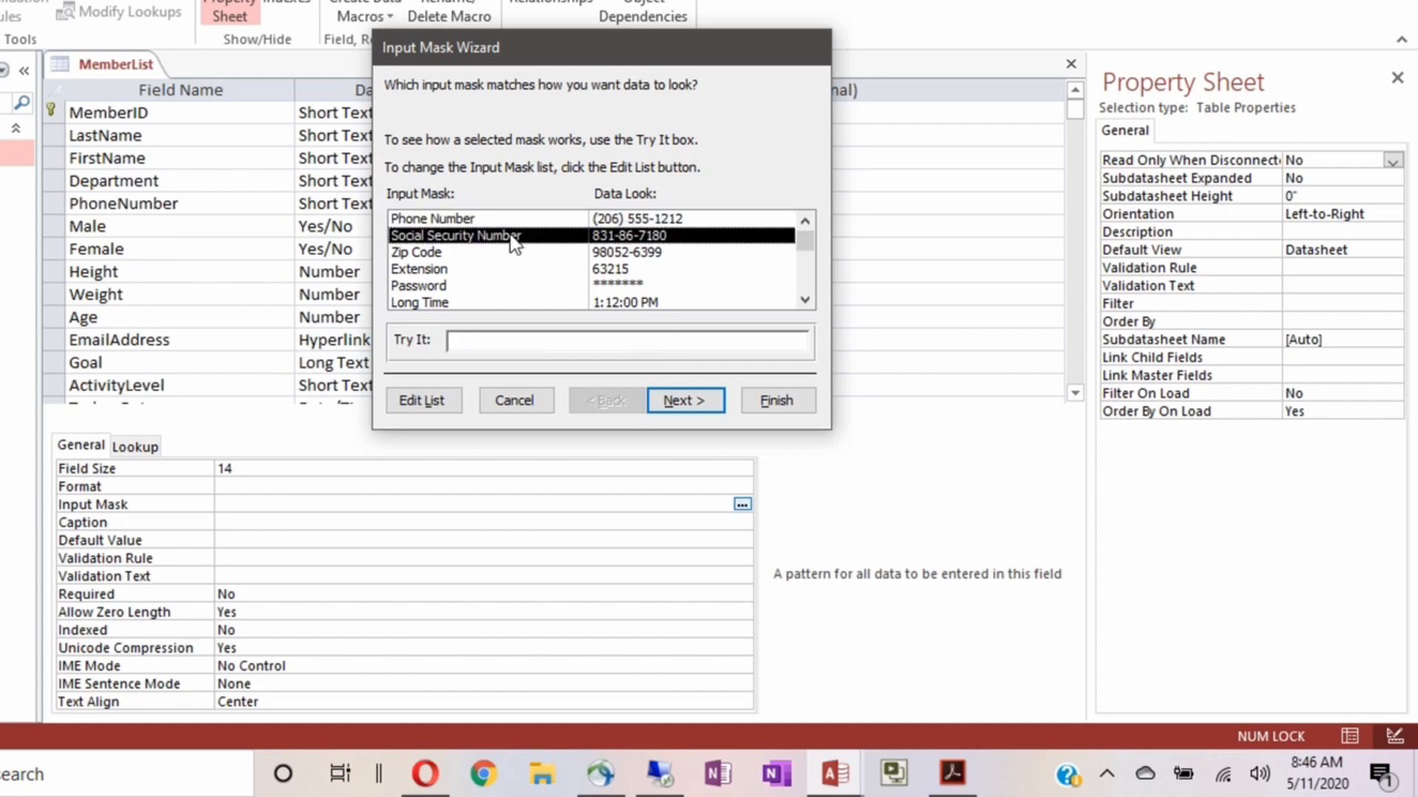
{"action": "left_click", "coordinate": [458, 340]}
{"action": "type", "text": "111222333"}
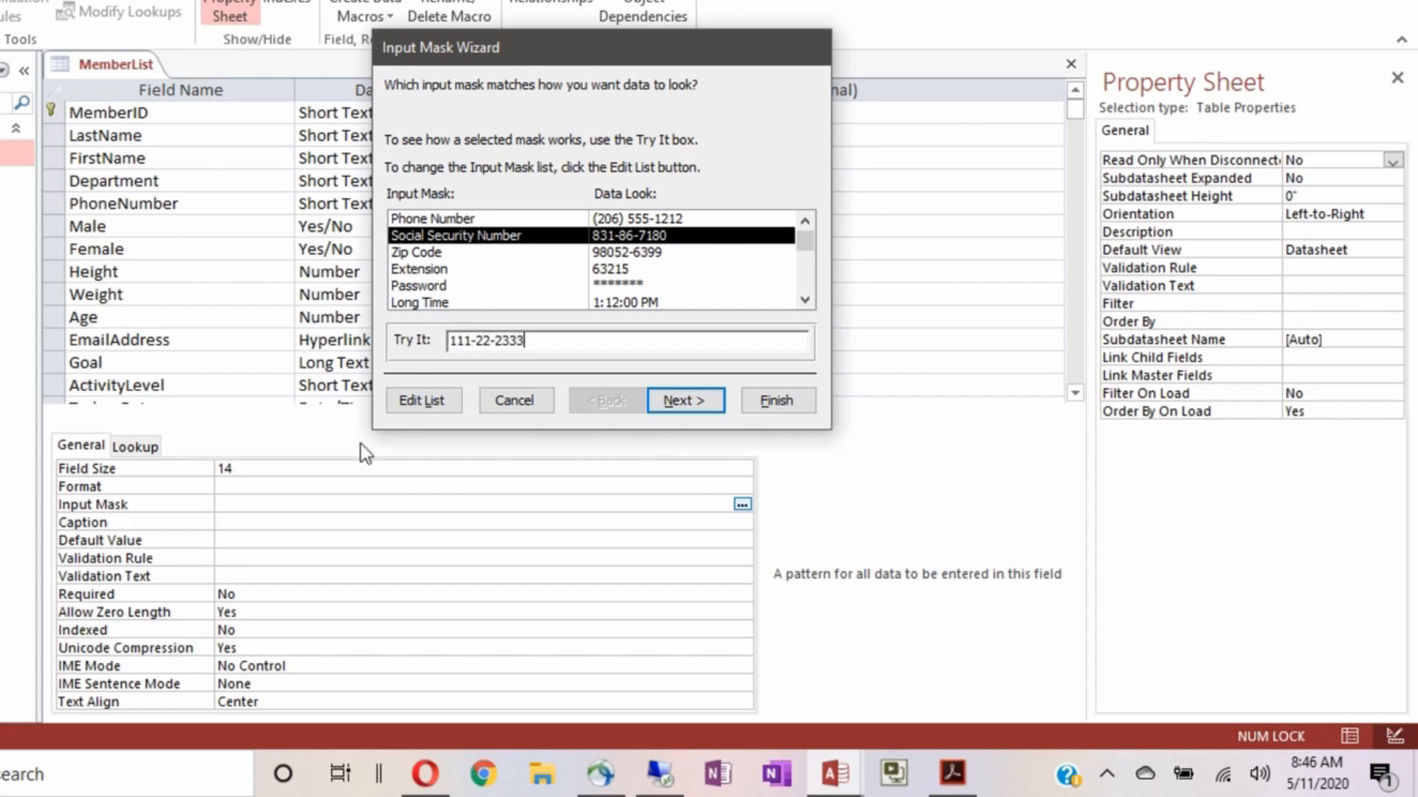
{"action": "key", "text": "BackSpace"}
{"action": "key", "text": "BackSpace"}
{"action": "key", "text": "BackSpace"}
{"action": "key", "text": "BackSpace"}
{"action": "key", "text": "BackSpace"}
{"action": "key", "text": "BackSpace"}
{"action": "key", "text": "BackSpace"}
{"action": "key", "text": "BackSpace"}
{"action": "key", "text": "BackSpace"}
Preview the Zip Code, Extension, Password, Long Time and Short Date masks, then choose Phone Number
{"action": "left_click", "coordinate": [419, 254]}
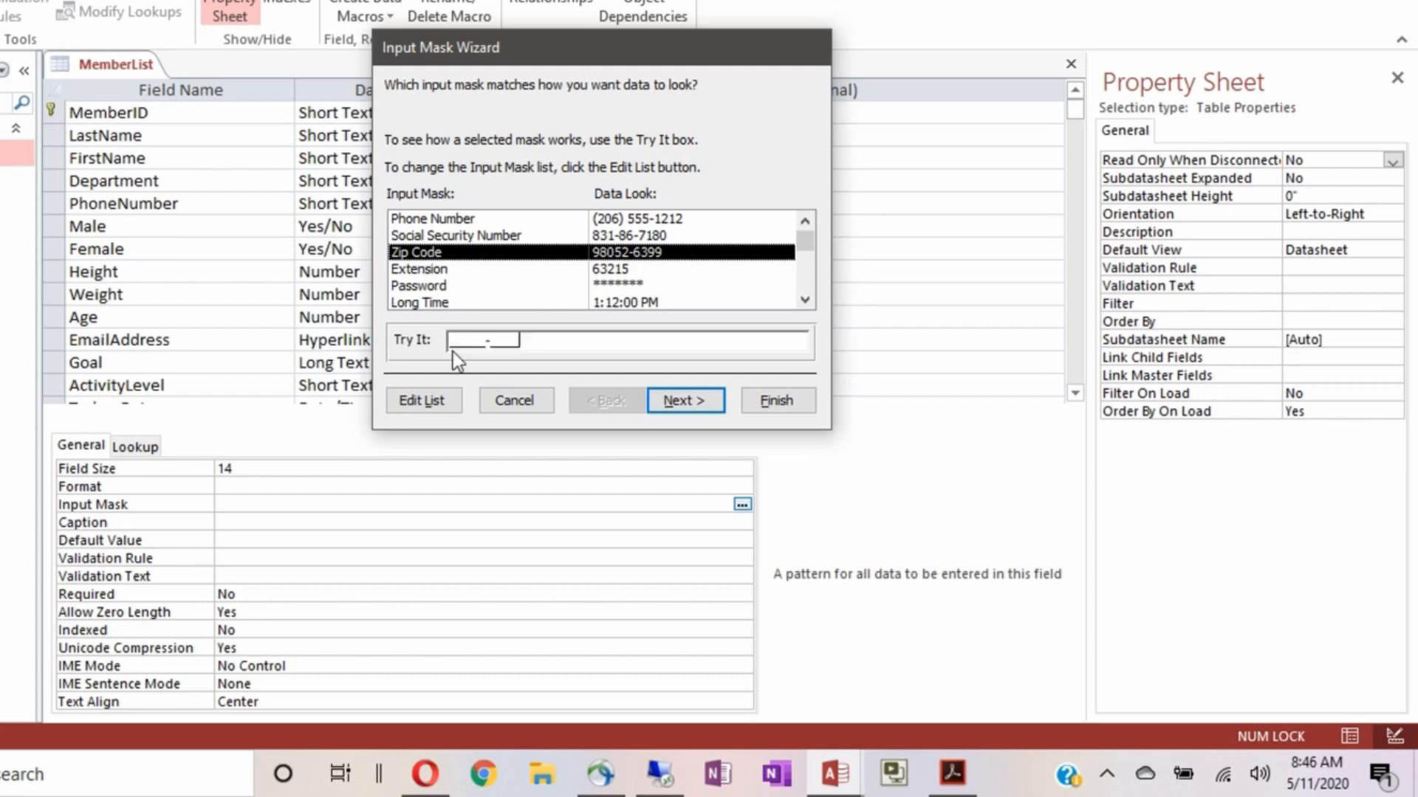
{"action": "left_click", "coordinate": [432, 270]}
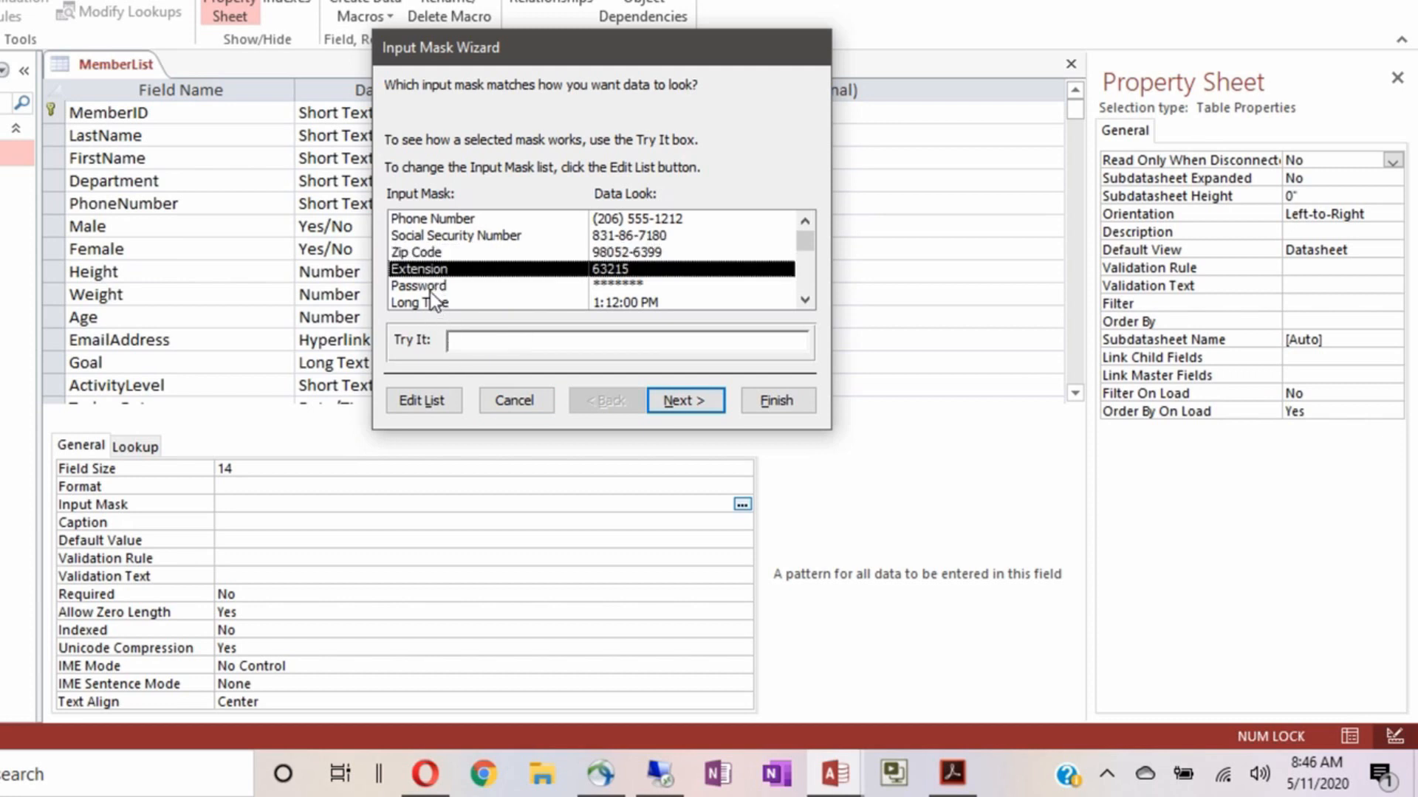
{"action": "left_click", "coordinate": [431, 288]}
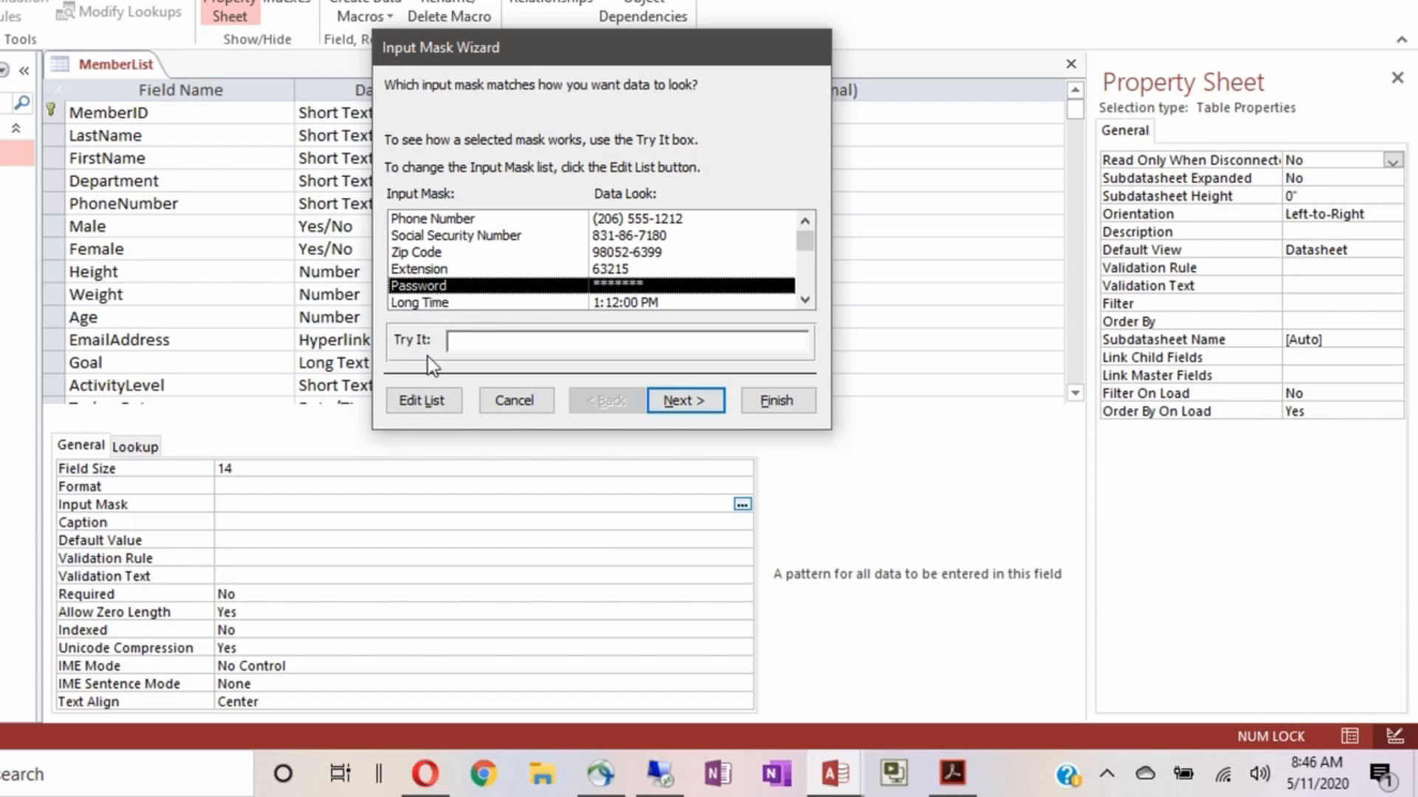
{"action": "left_click", "coordinate": [454, 341]}
{"action": "type", "text": "****"}
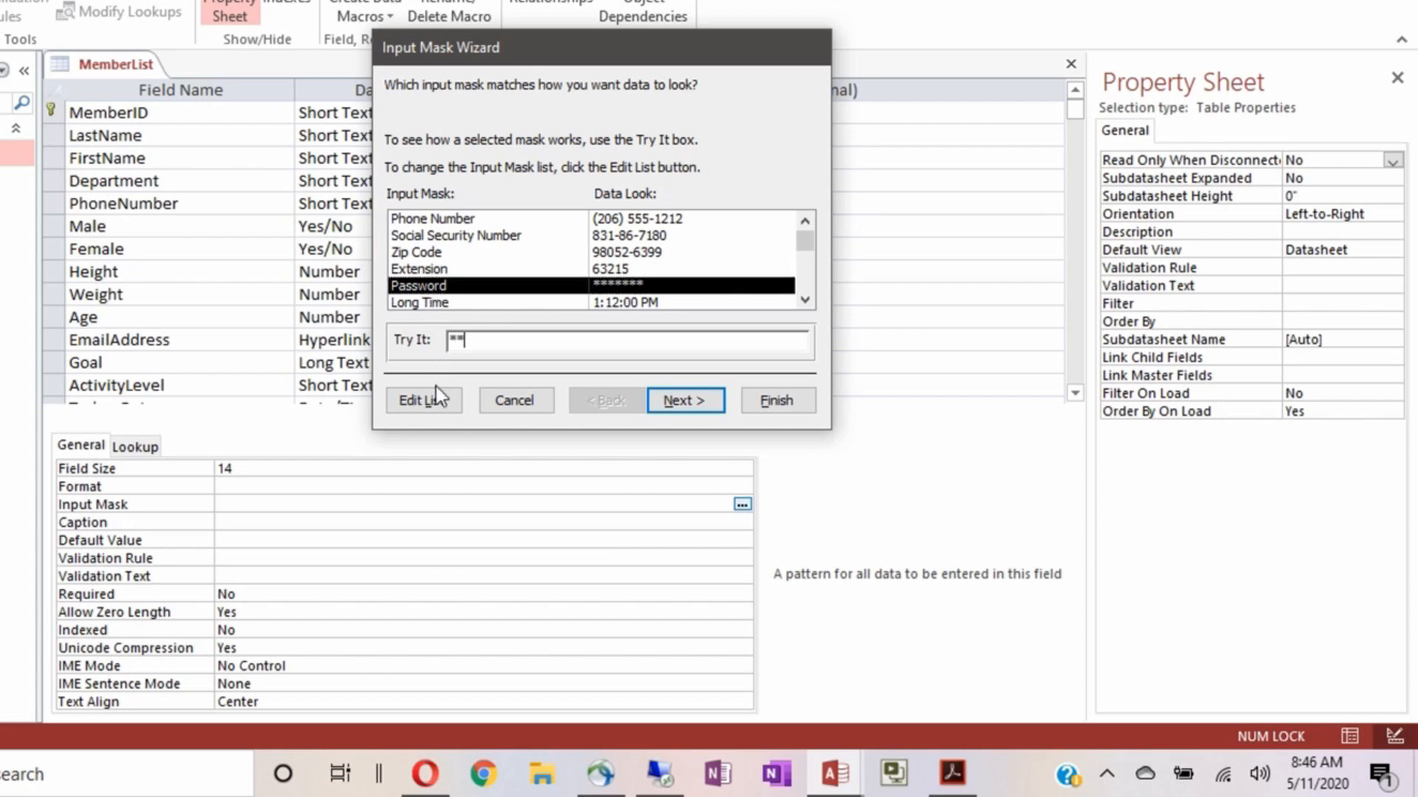
{"action": "type", "text": "**"}
{"action": "key", "text": "BackSpace"}
{"action": "key", "text": "BackSpace"}
{"action": "key", "text": "BackSpace"}
{"action": "key", "text": "BackSpace"}
{"action": "key", "text": "BackSpace"}
{"action": "key", "text": "BackSpace"}
{"action": "scroll", "coordinate": [521, 267], "scroll_direction": "down", "scroll_amount": 2}
{"action": "scroll", "coordinate": [521, 264], "scroll_direction": "down", "scroll_amount": 2}
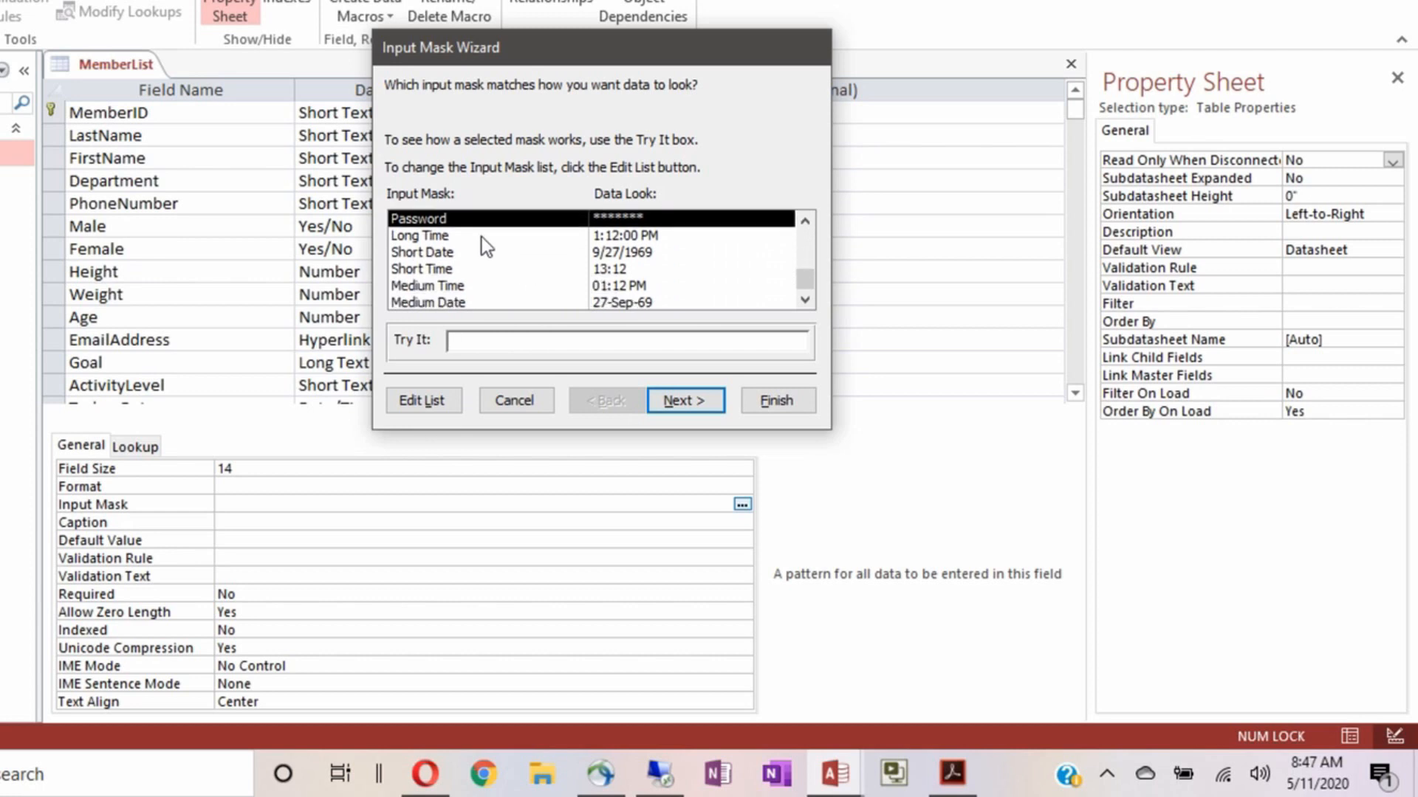
{"action": "left_click", "coordinate": [433, 243]}
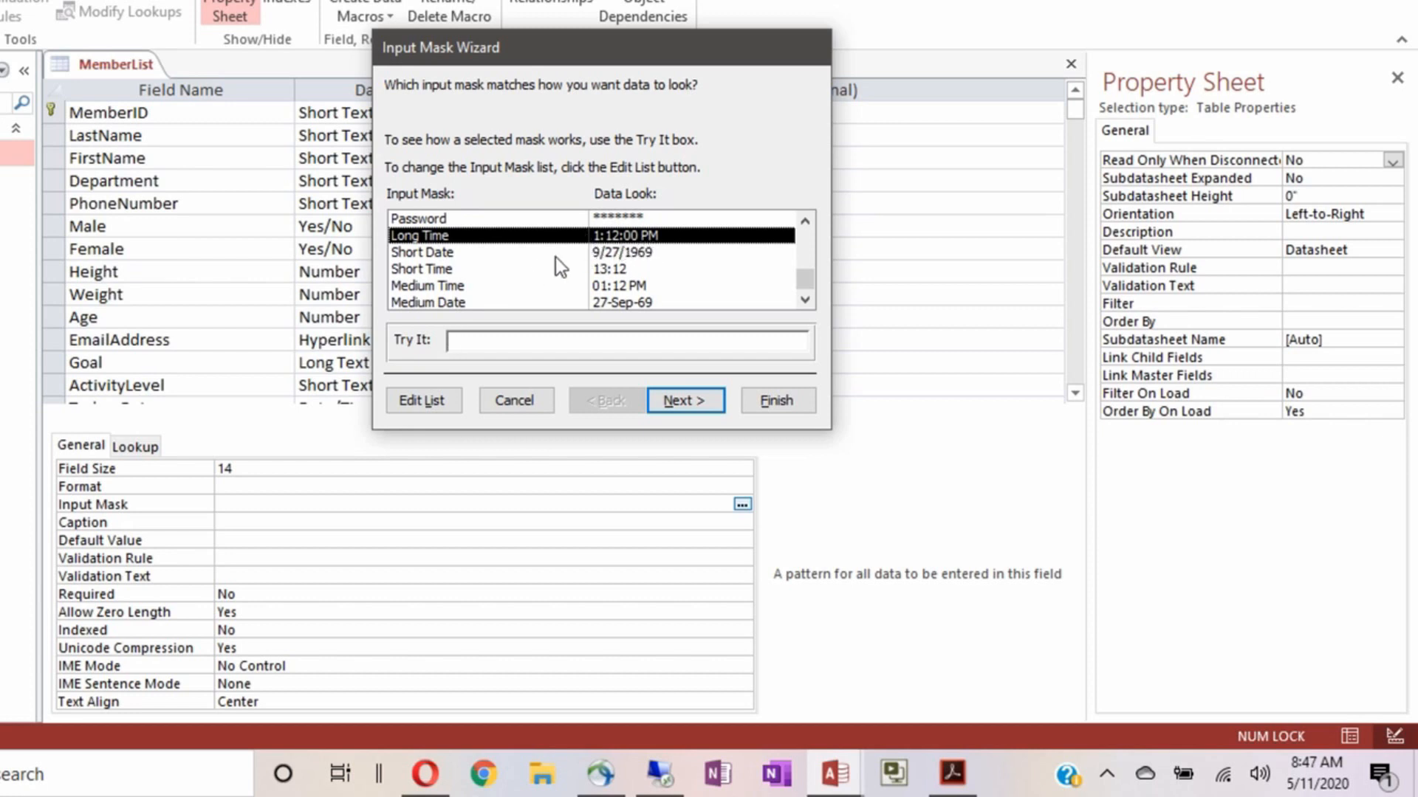
{"action": "left_click", "coordinate": [438, 254]}
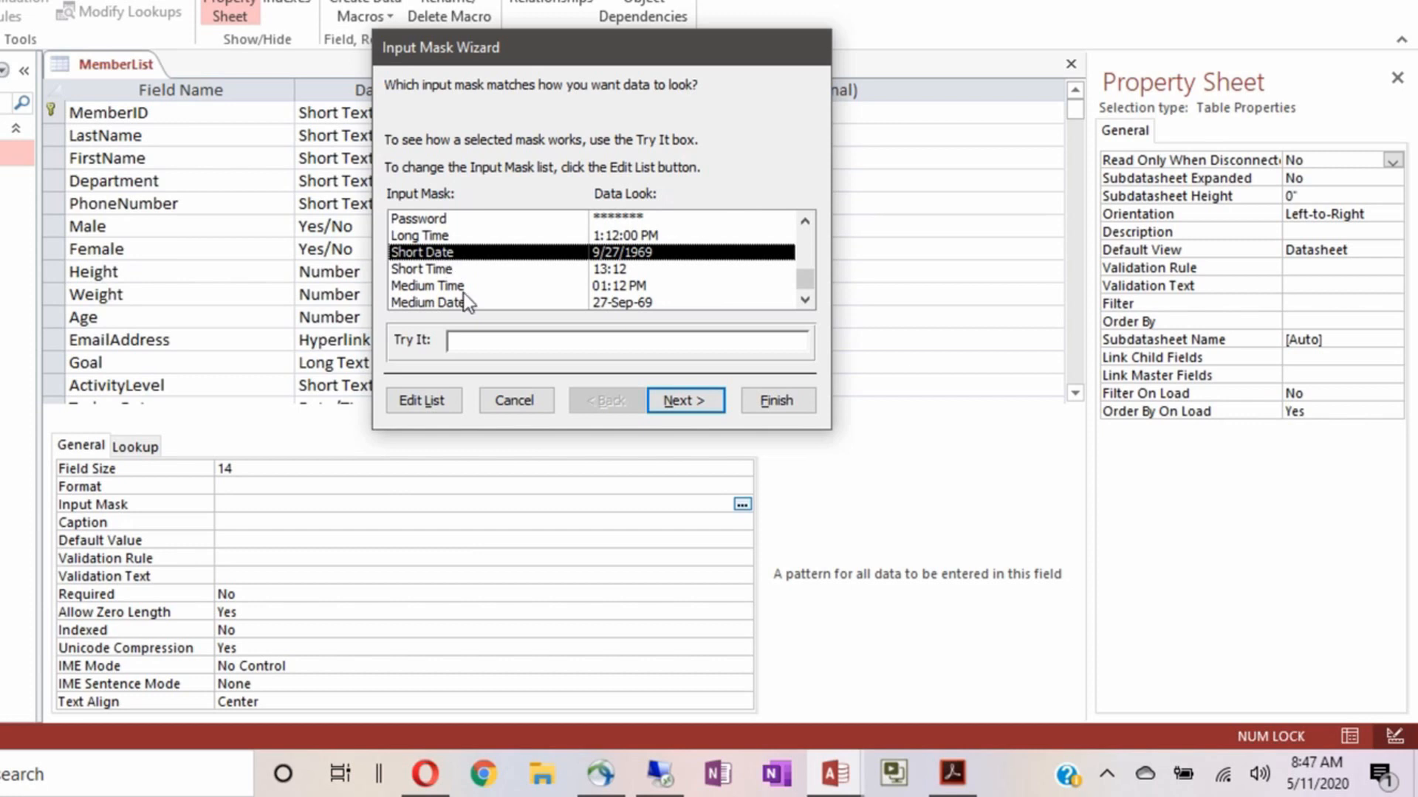
{"action": "left_click", "coordinate": [459, 349]}
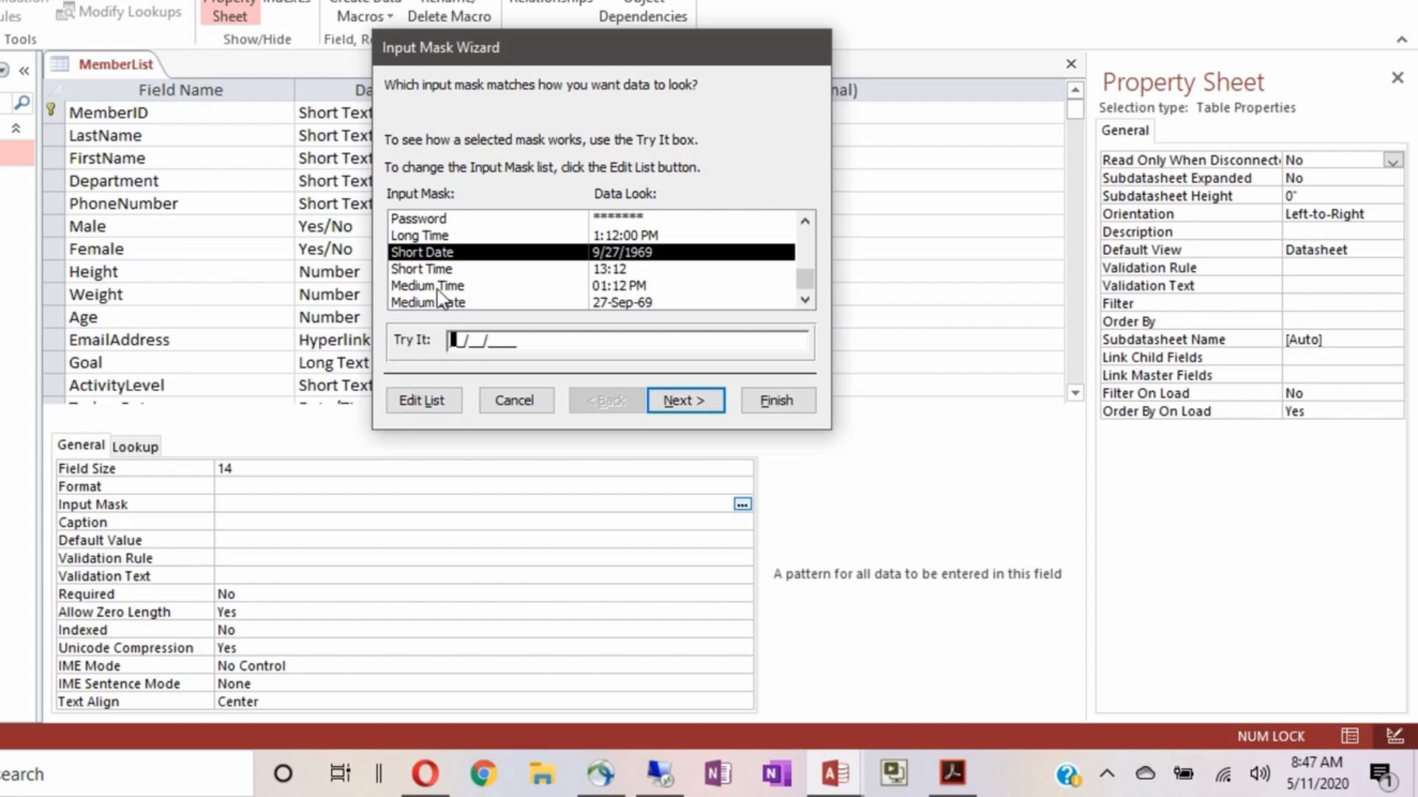
{"action": "scroll", "coordinate": [470, 269], "scroll_direction": "up", "scroll_amount": 2}
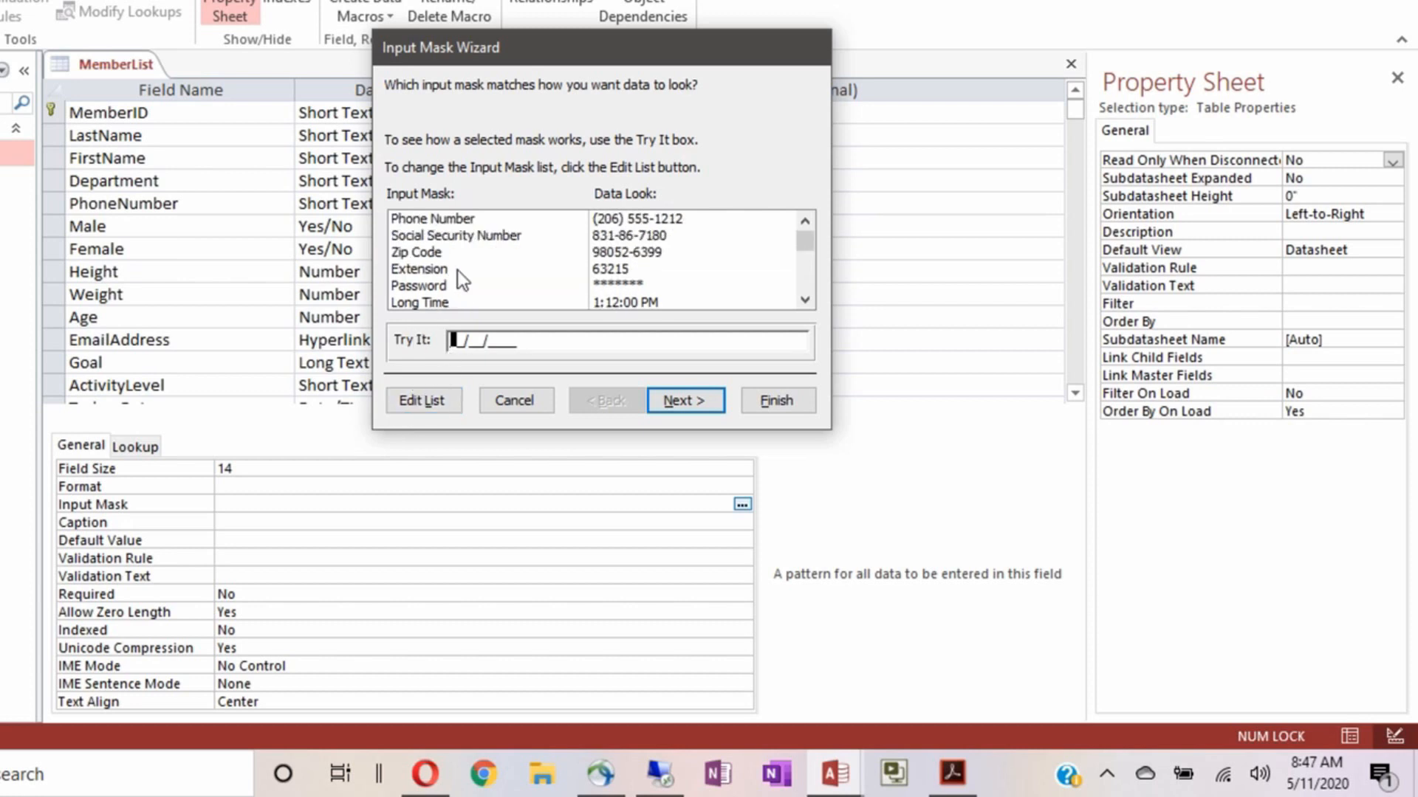
{"action": "left_click", "coordinate": [446, 219]}
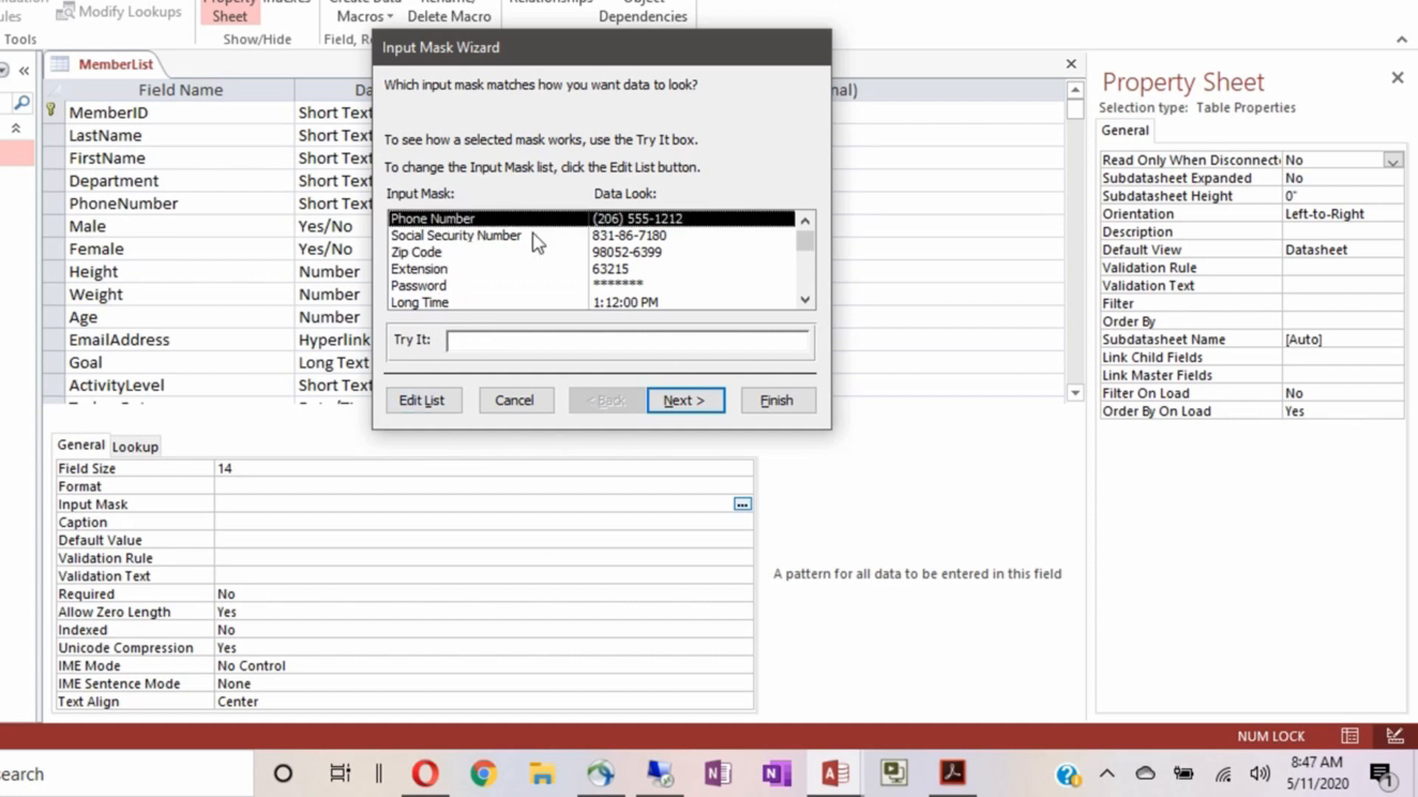
{"action": "left_click", "coordinate": [682, 402]}
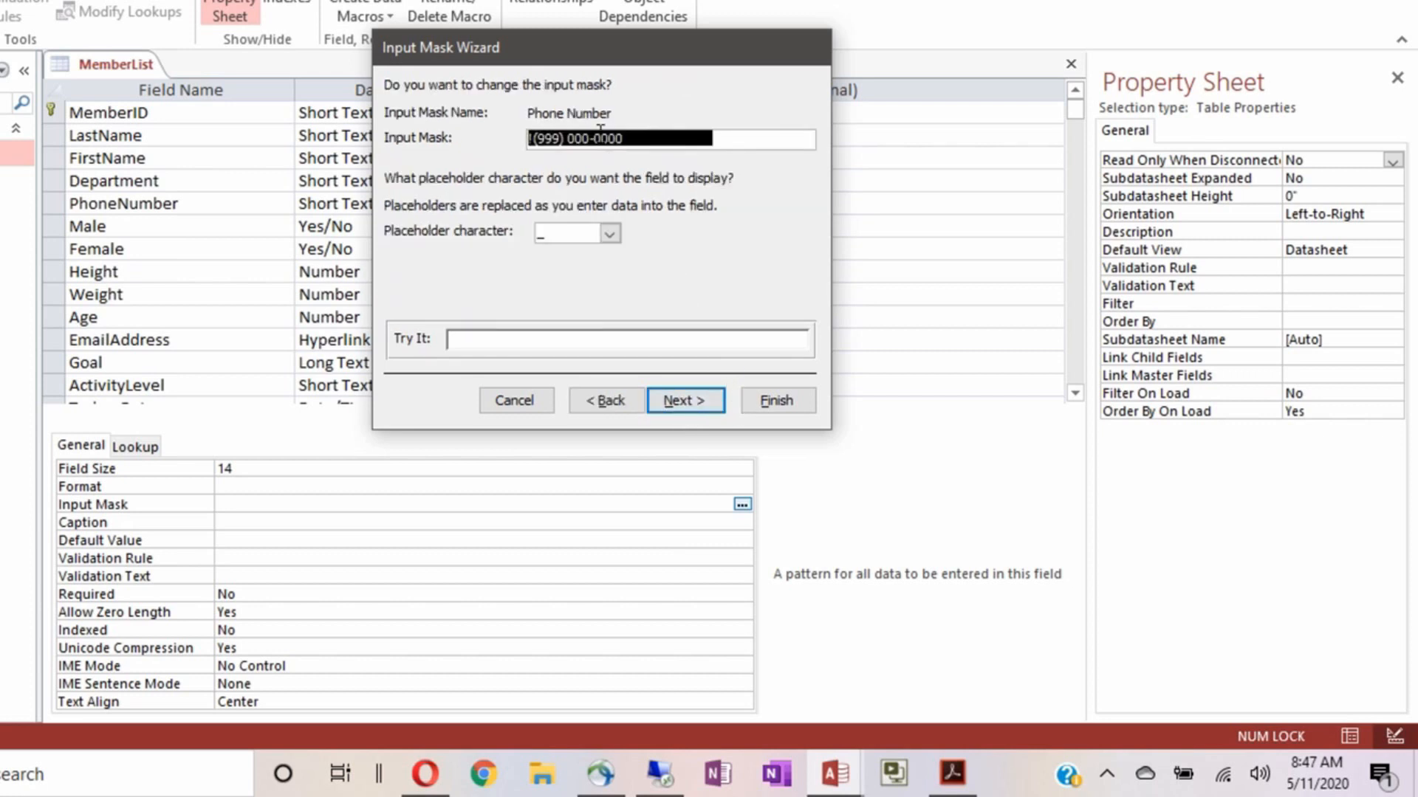
Test the Phone Number mask with the partial entry 1234 and dismiss the invalid-value error
{"action": "left_click", "coordinate": [654, 139]}
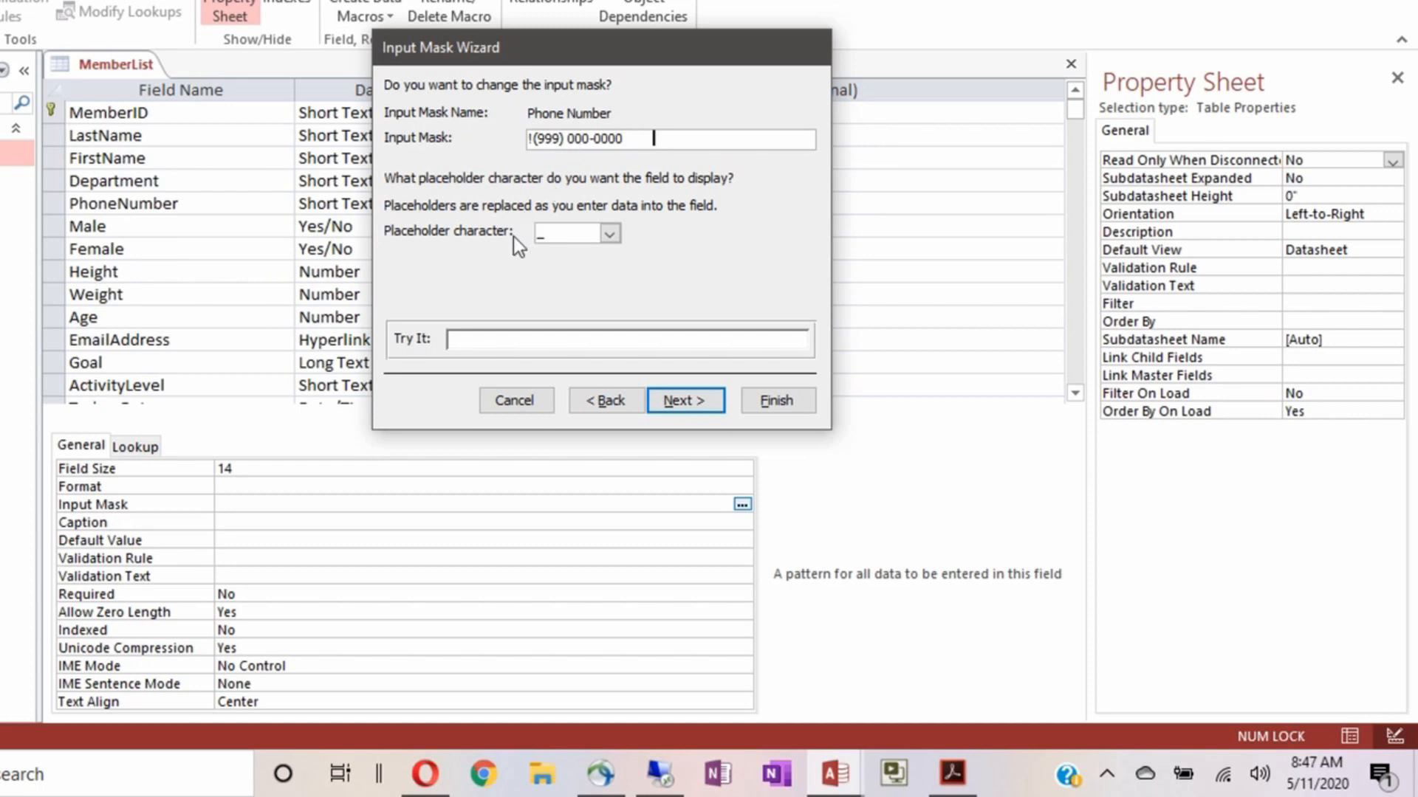
{"action": "left_click", "coordinate": [451, 341]}
{"action": "left_click", "coordinate": [513, 340]}
{"action": "type", "text": "1234"}
{"action": "left_click", "coordinate": [674, 400]}
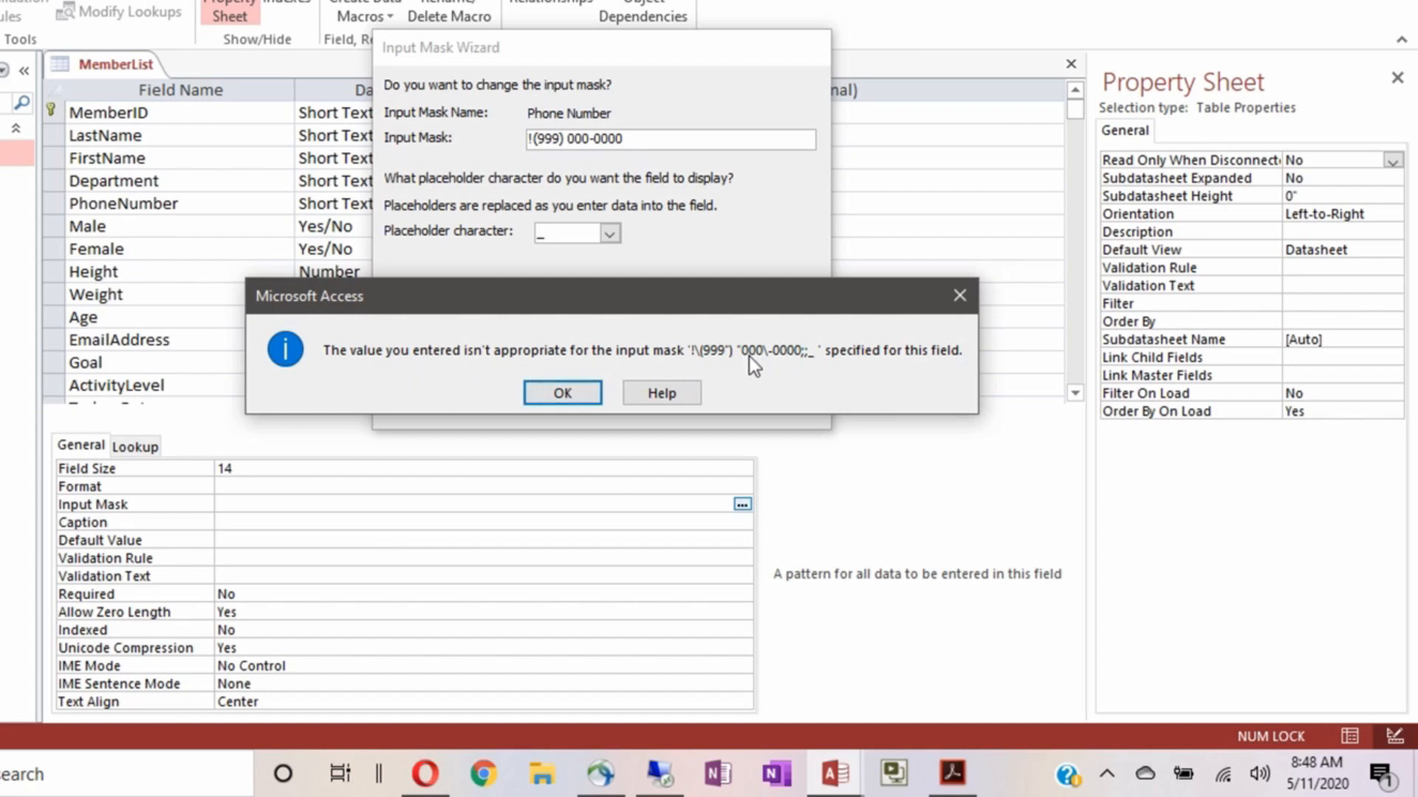
{"action": "left_click", "coordinate": [559, 393]}
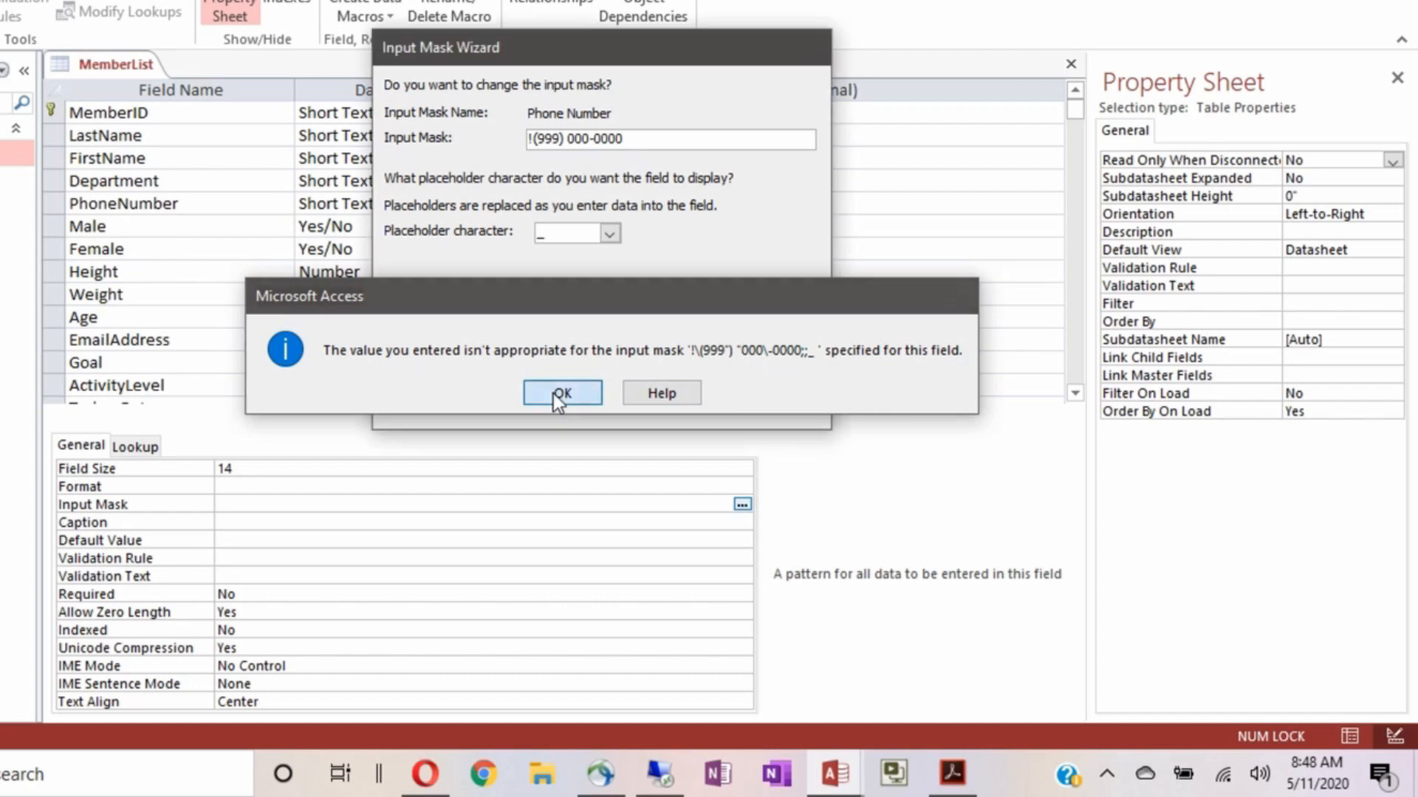
{"action": "key", "text": "BackSpace"}
{"action": "key", "text": "BackSpace"}
{"action": "key", "text": "BackSpace"}
{"action": "key", "text": "BackSpace"}
{"action": "key", "text": "BackSpace"}
{"action": "key", "text": "BackSpace"}
{"action": "key", "text": "BackSpace"}
{"action": "key", "text": "BackSpace"}
{"action": "key", "text": "BackSpace"}
{"action": "key", "text": "BackSpace"}
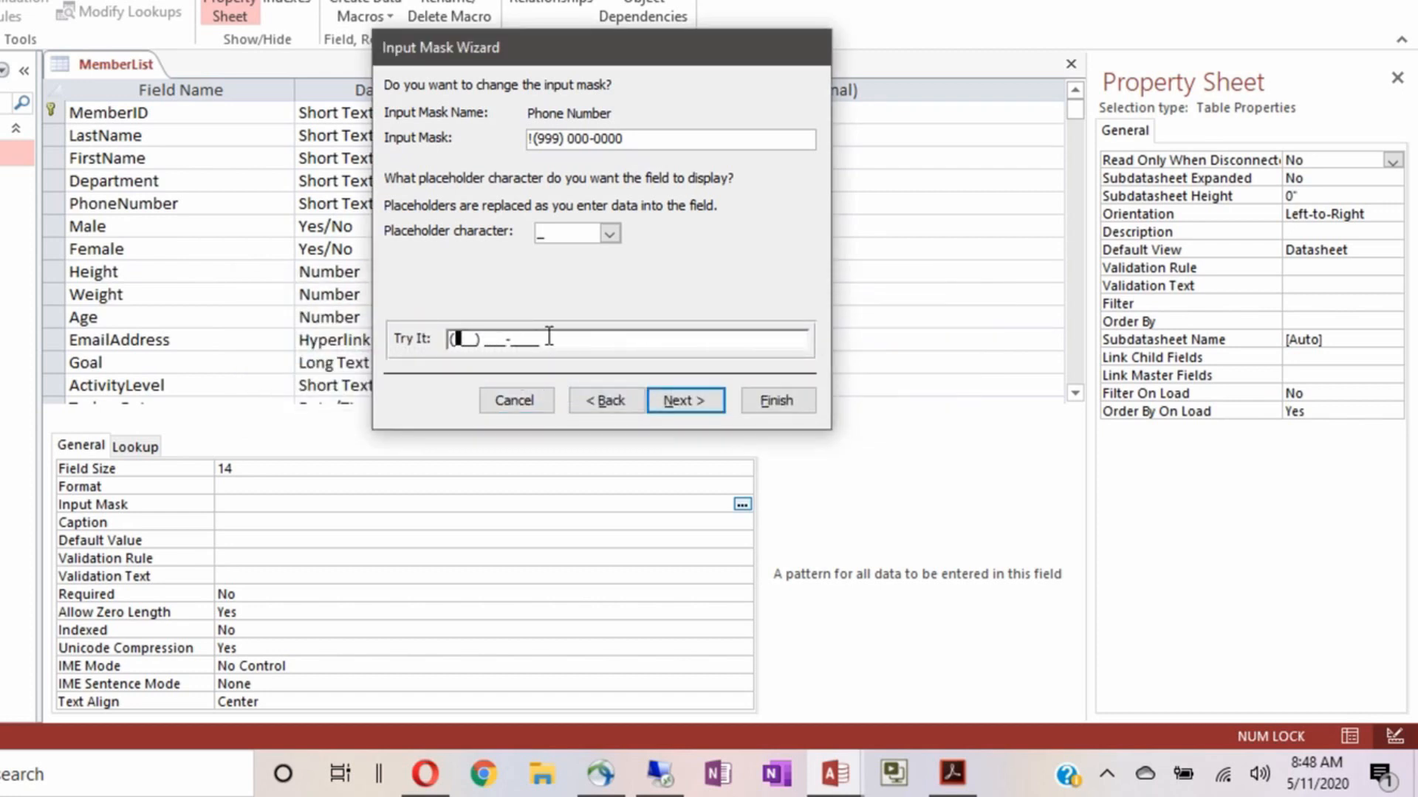
{"action": "left_click", "coordinate": [579, 140]}
{"action": "key", "text": "shift+Right"}
{"action": "key", "text": "shift+Right"}
{"action": "type", "text": "999"}
{"action": "left_click", "coordinate": [454, 344]}
{"action": "left_click", "coordinate": [514, 339]}
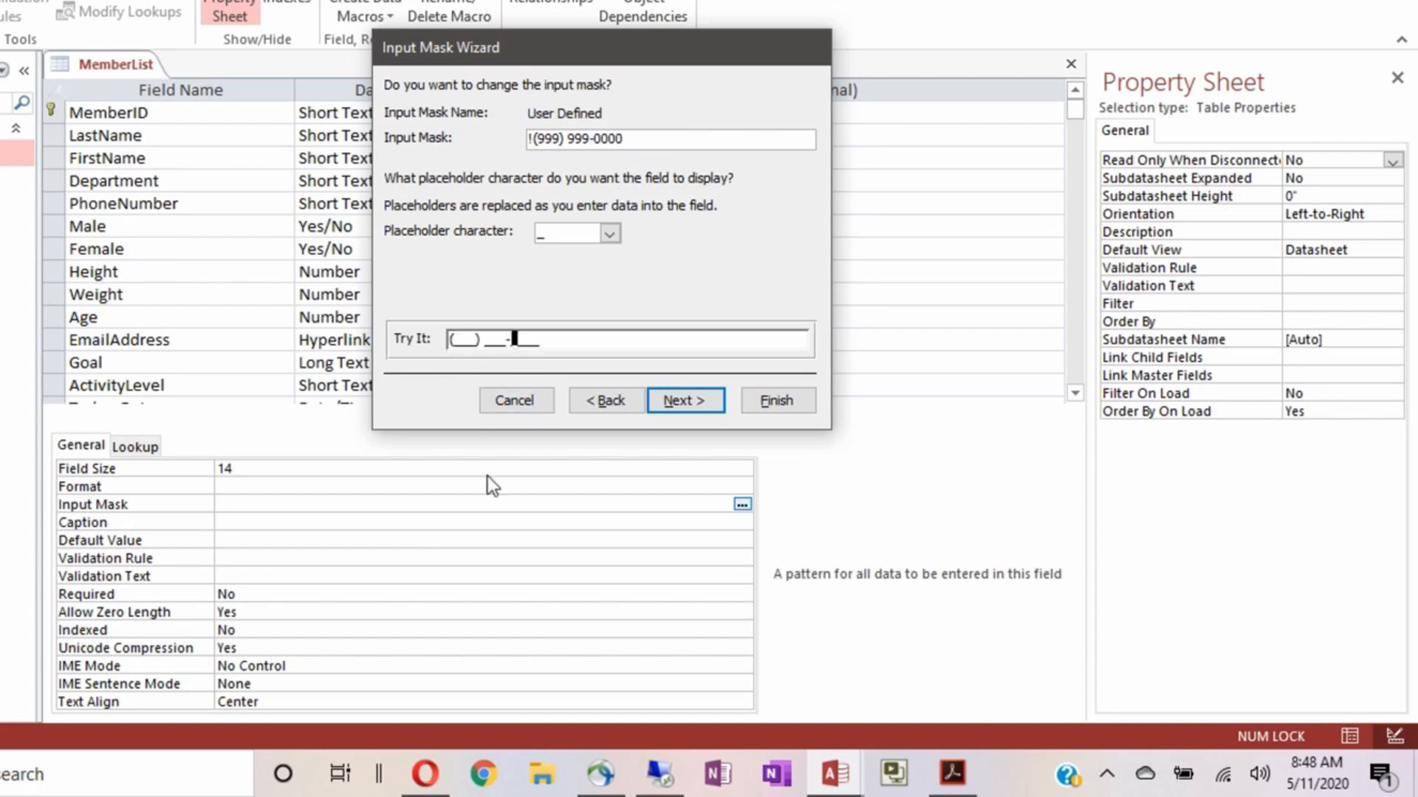
{"action": "type", "text": "1234"}
{"action": "left_click", "coordinate": [689, 399]}
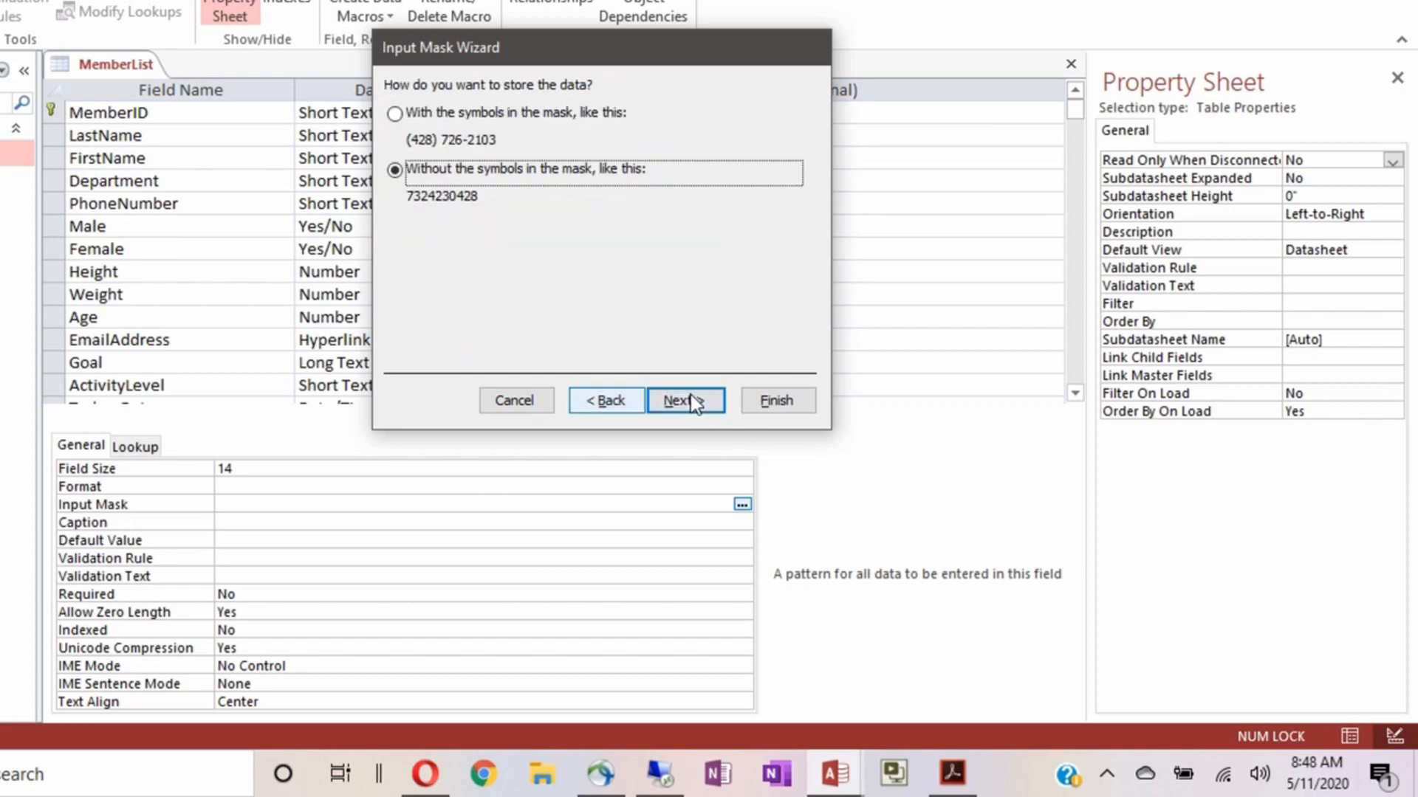
{"action": "left_click", "coordinate": [622, 399]}
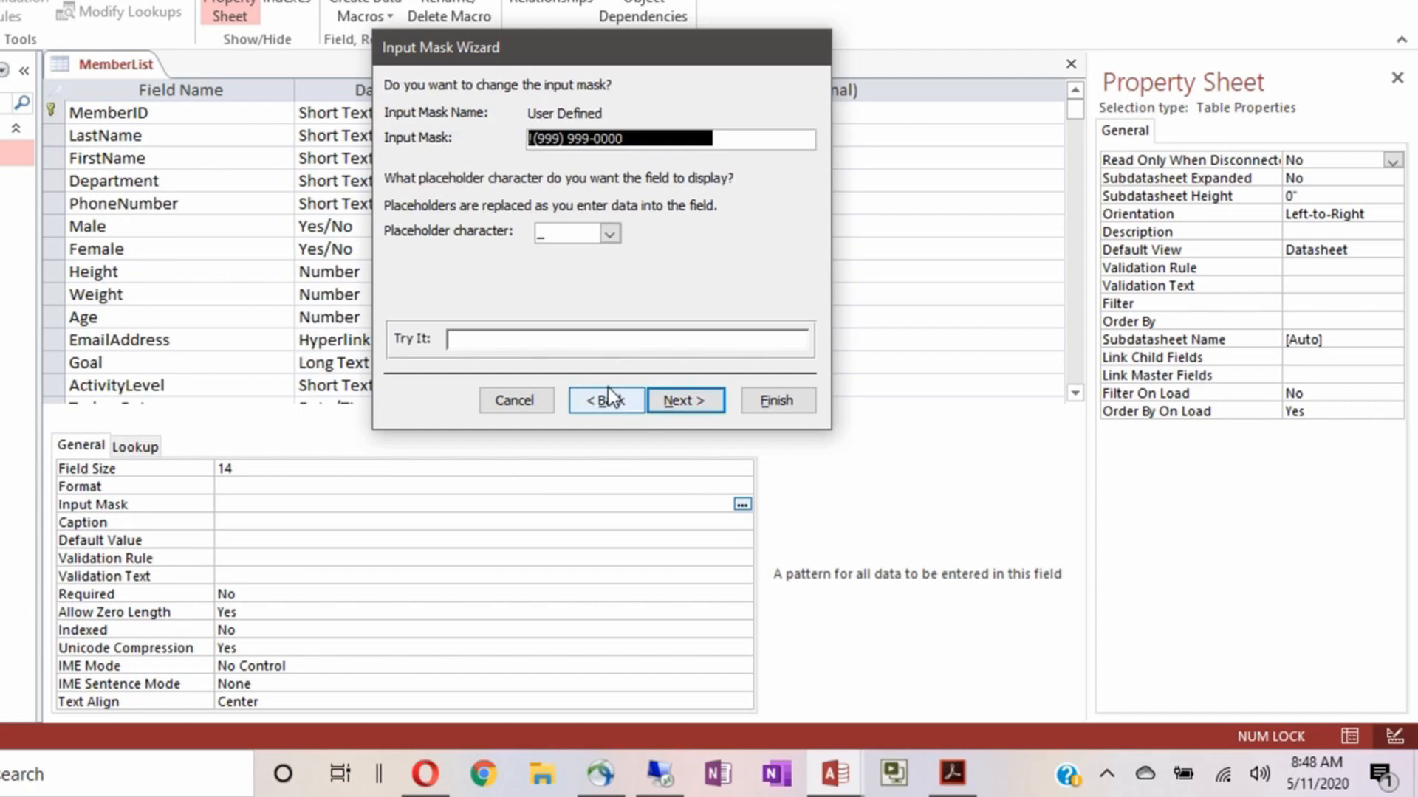
Try # and other placeholder characters on the phone mask and preview the result
{"action": "left_click", "coordinate": [608, 235]}
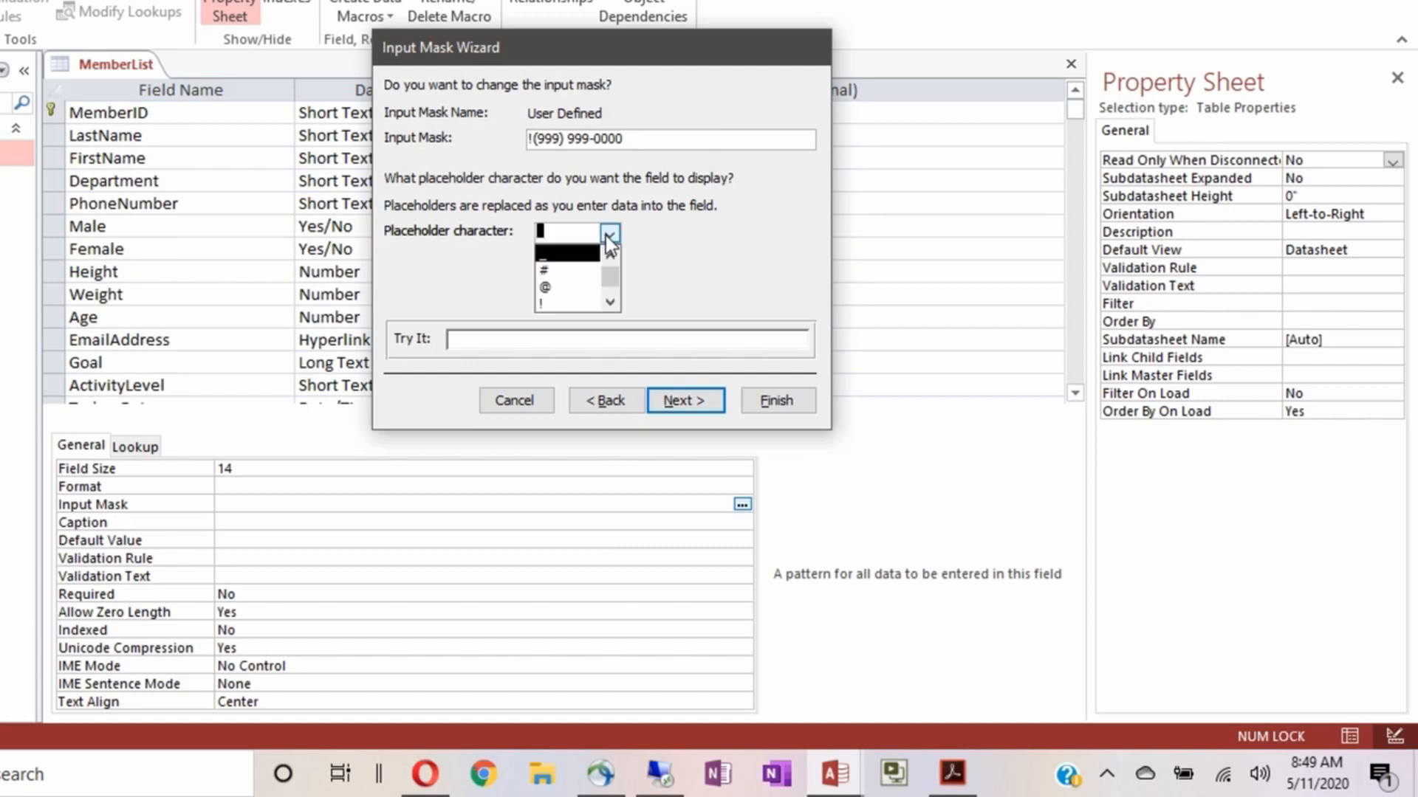
{"action": "left_click", "coordinate": [567, 271]}
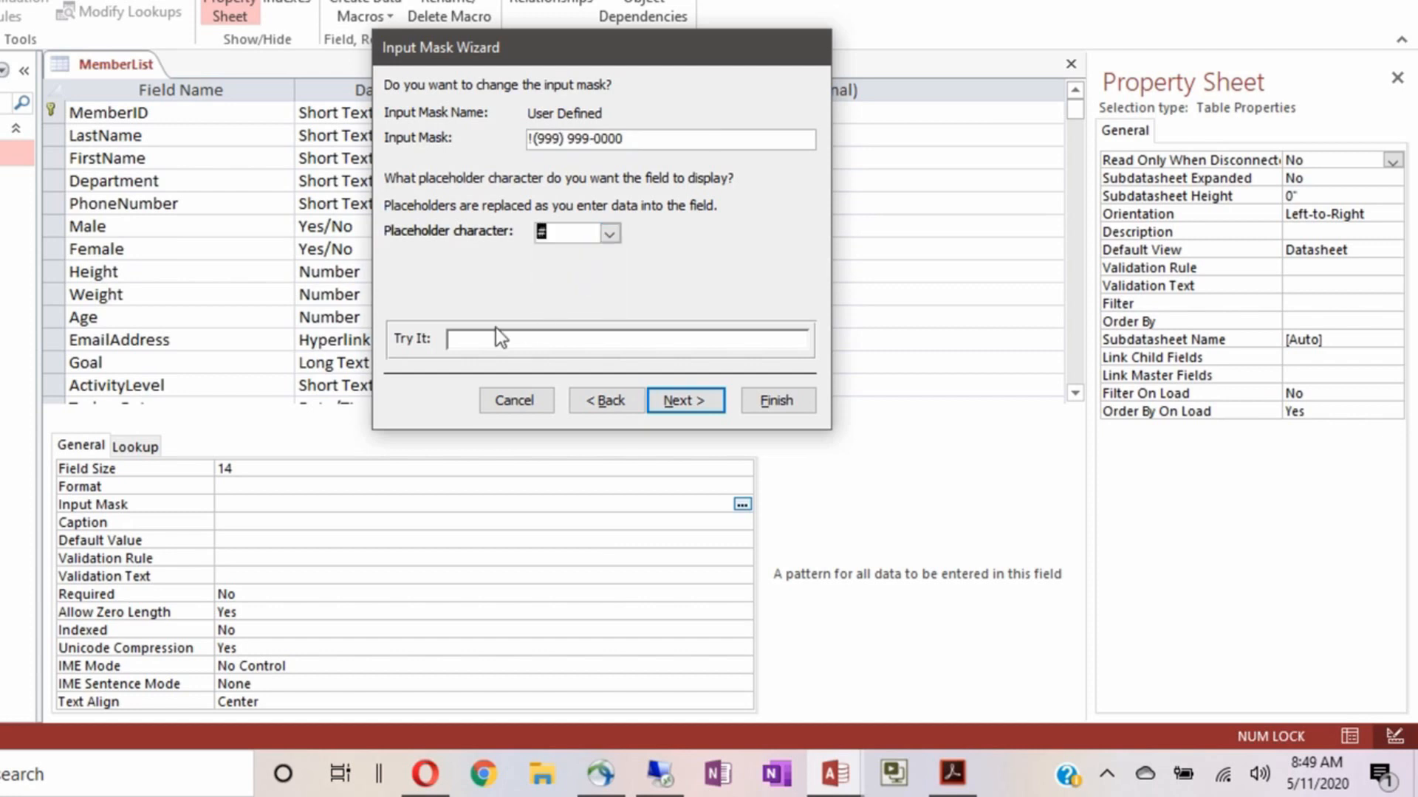
{"action": "left_click", "coordinate": [456, 342]}
{"action": "left_click", "coordinate": [611, 234]}
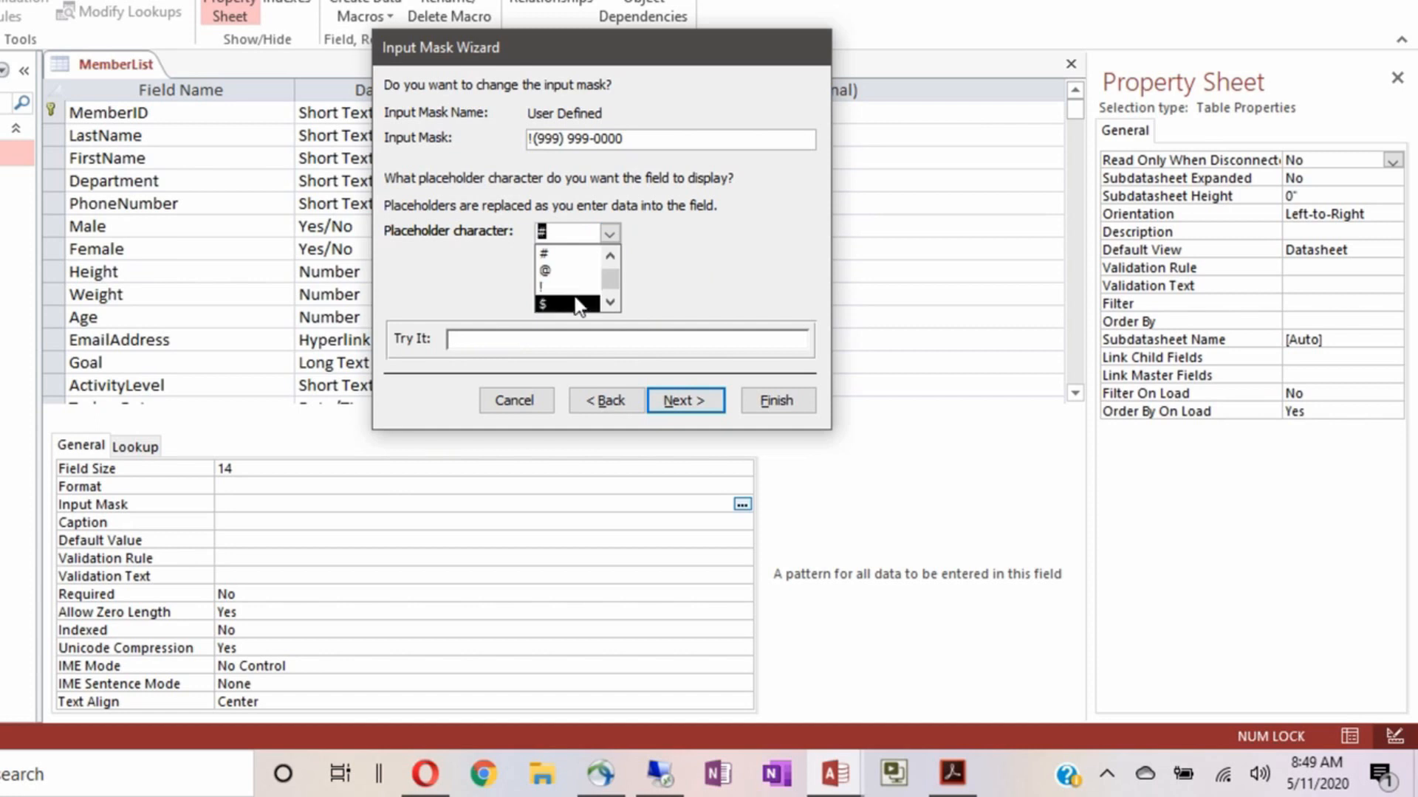
{"action": "left_click", "coordinate": [606, 304]}
{"action": "left_click", "coordinate": [607, 304]}
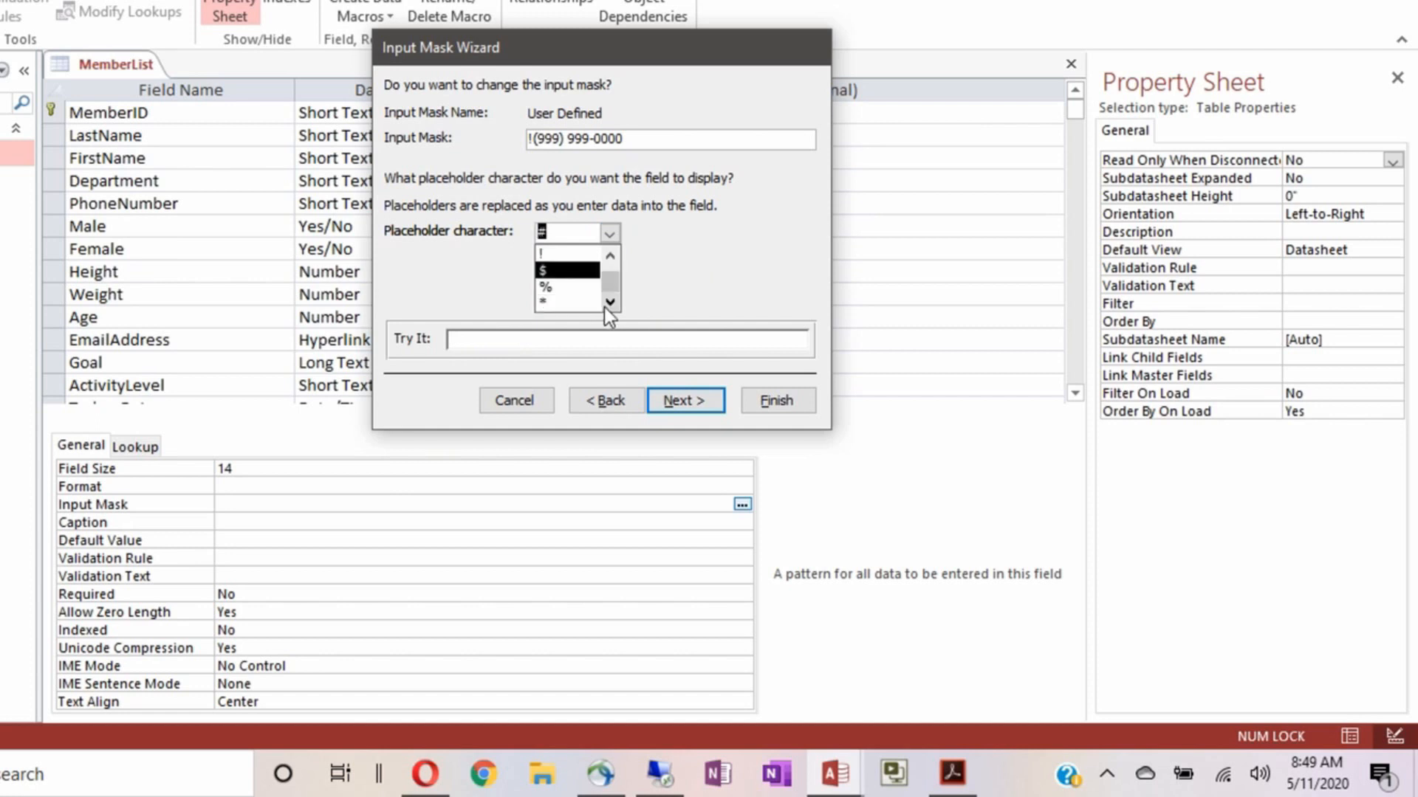
{"action": "left_click", "coordinate": [611, 256]}
{"action": "left_click", "coordinate": [611, 255]}
{"action": "left_click", "coordinate": [611, 255]}
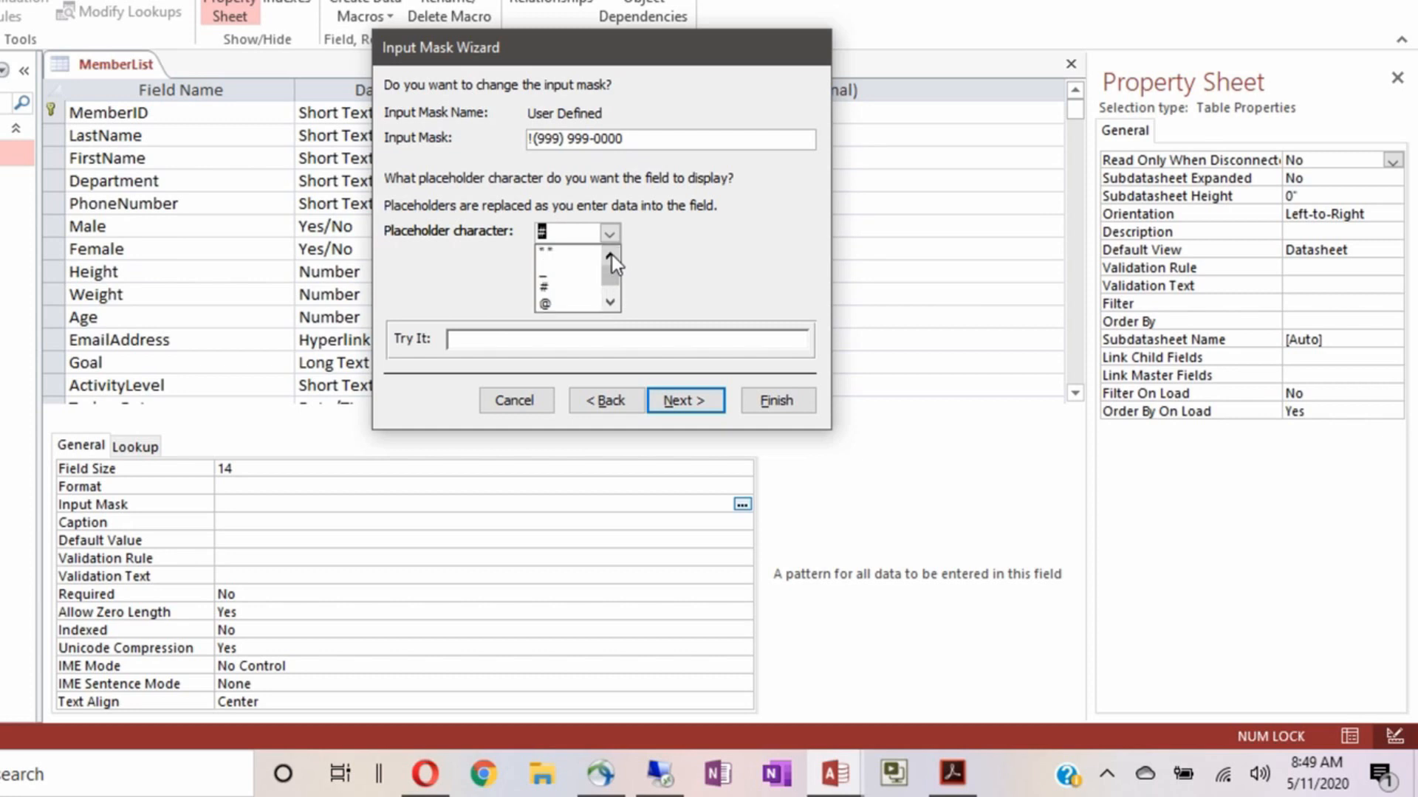
{"action": "left_click", "coordinate": [565, 255]}
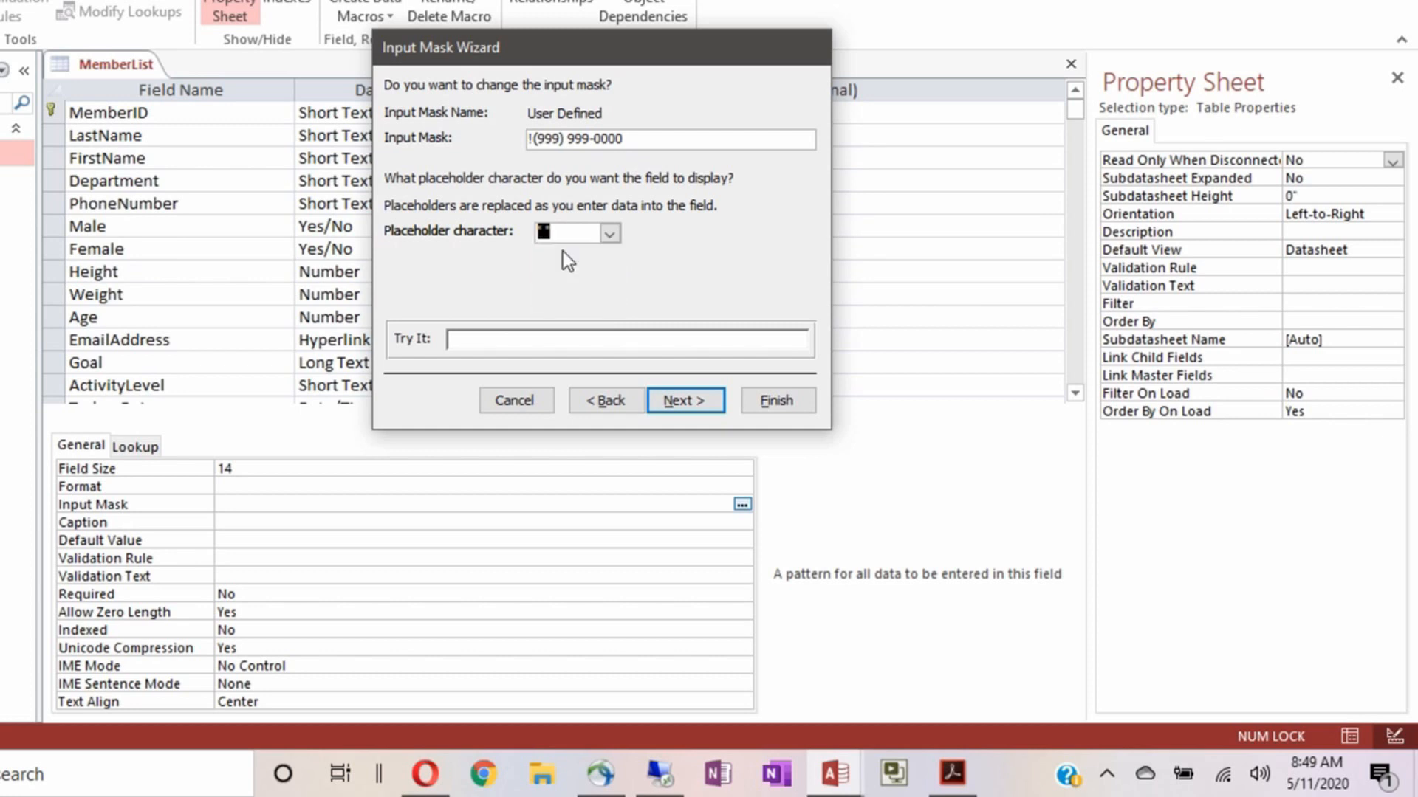
{"action": "left_click", "coordinate": [449, 339]}
{"action": "type", "text": "123) 456-7891"}
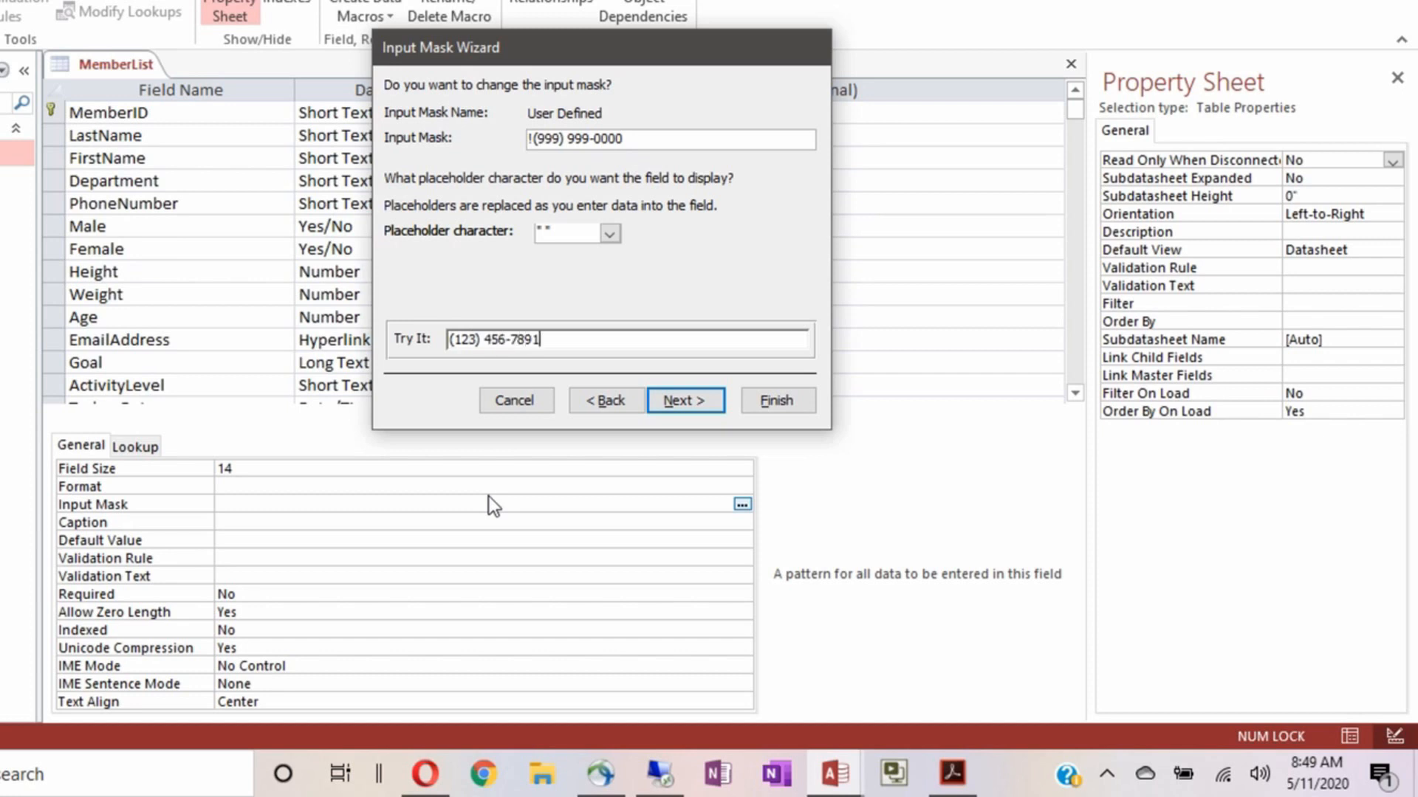
{"action": "key", "text": "BackSpace"}
{"action": "key", "text": "BackSpace"}
{"action": "key", "text": "BackSpace"}
{"action": "key", "text": "BackSpace"}
{"action": "key", "text": "BackSpace"}
{"action": "key", "text": "BackSpace"}
{"action": "key", "text": "BackSpace"}
{"action": "key", "text": "BackSpace"}
{"action": "key", "text": "BackSpace"}
{"action": "key", "text": "BackSpace"}
{"action": "left_click", "coordinate": [609, 233]}
{"action": "left_click", "coordinate": [558, 285]}
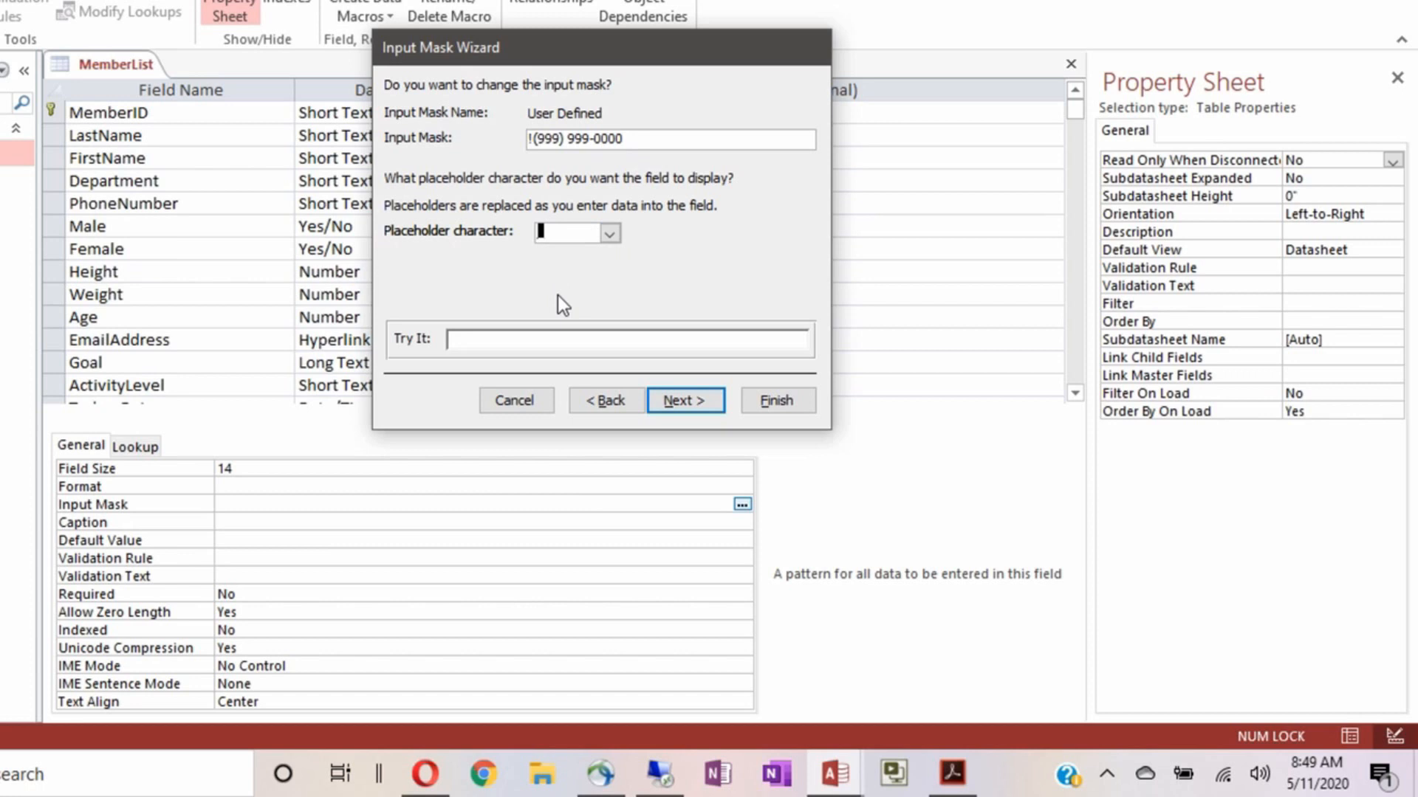
{"action": "left_click", "coordinate": [680, 403]}
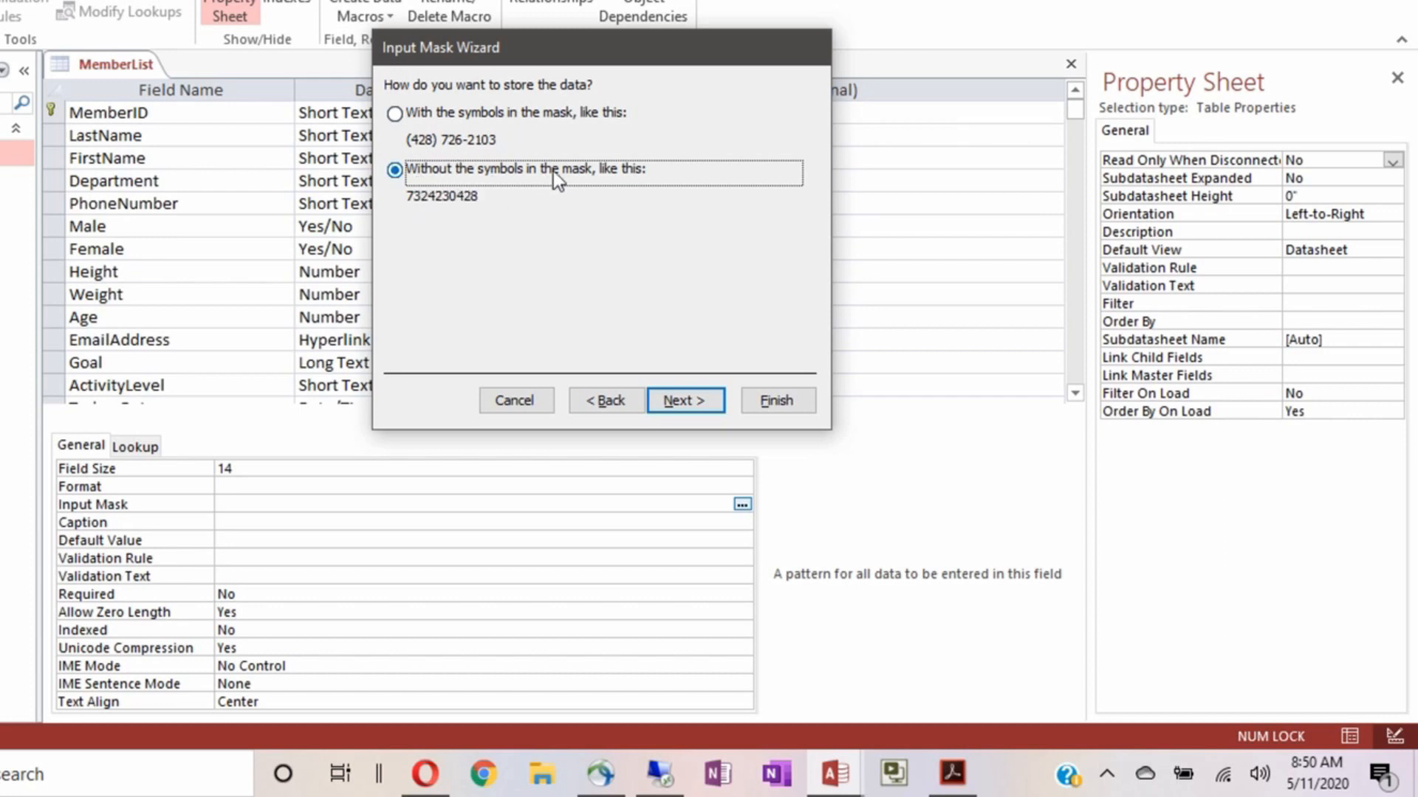
Finish the wizard so PhoneNumber's Input Mask becomes !\(999") "999\-0000;;_
{"action": "left_click", "coordinate": [681, 409]}
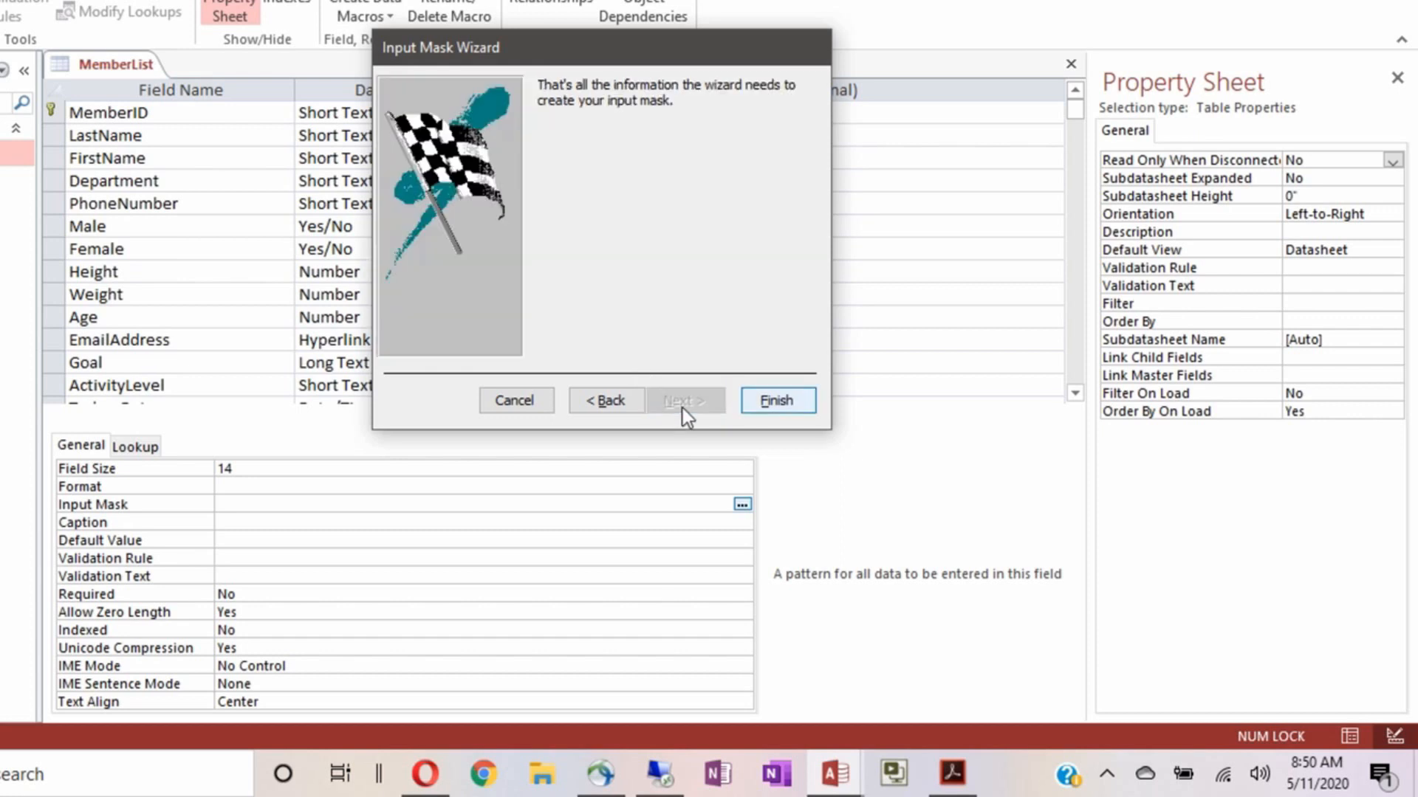
{"action": "left_click", "coordinate": [768, 406]}
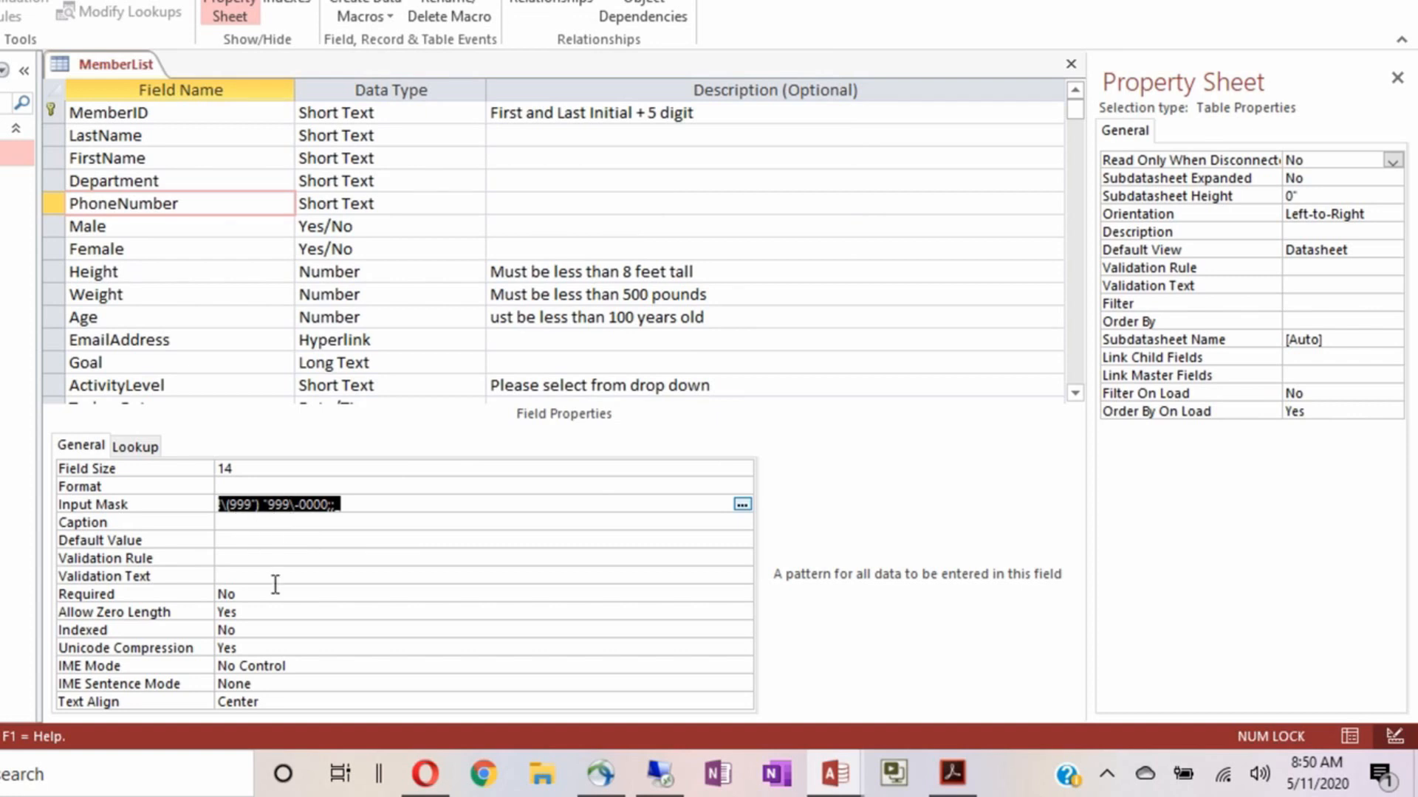
{"action": "left_click", "coordinate": [253, 522]}
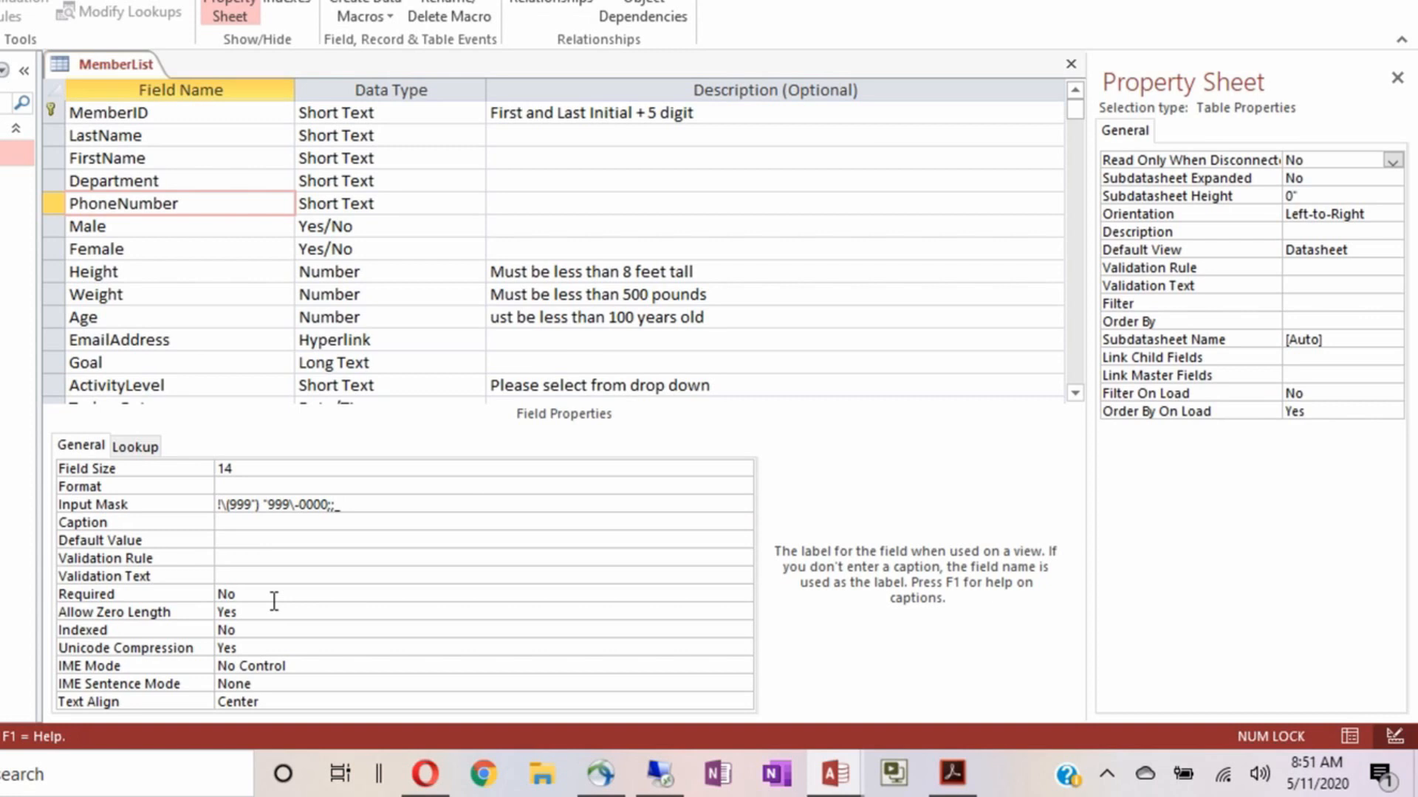
Give PhoneNumber caption 'Phone Number', Required Yes, Allow Zero Length No and Text Align Left
{"action": "type", "text": "Phon"}
{"action": "type", "text": "e Number"}
{"action": "double_click", "coordinate": [254, 593]}
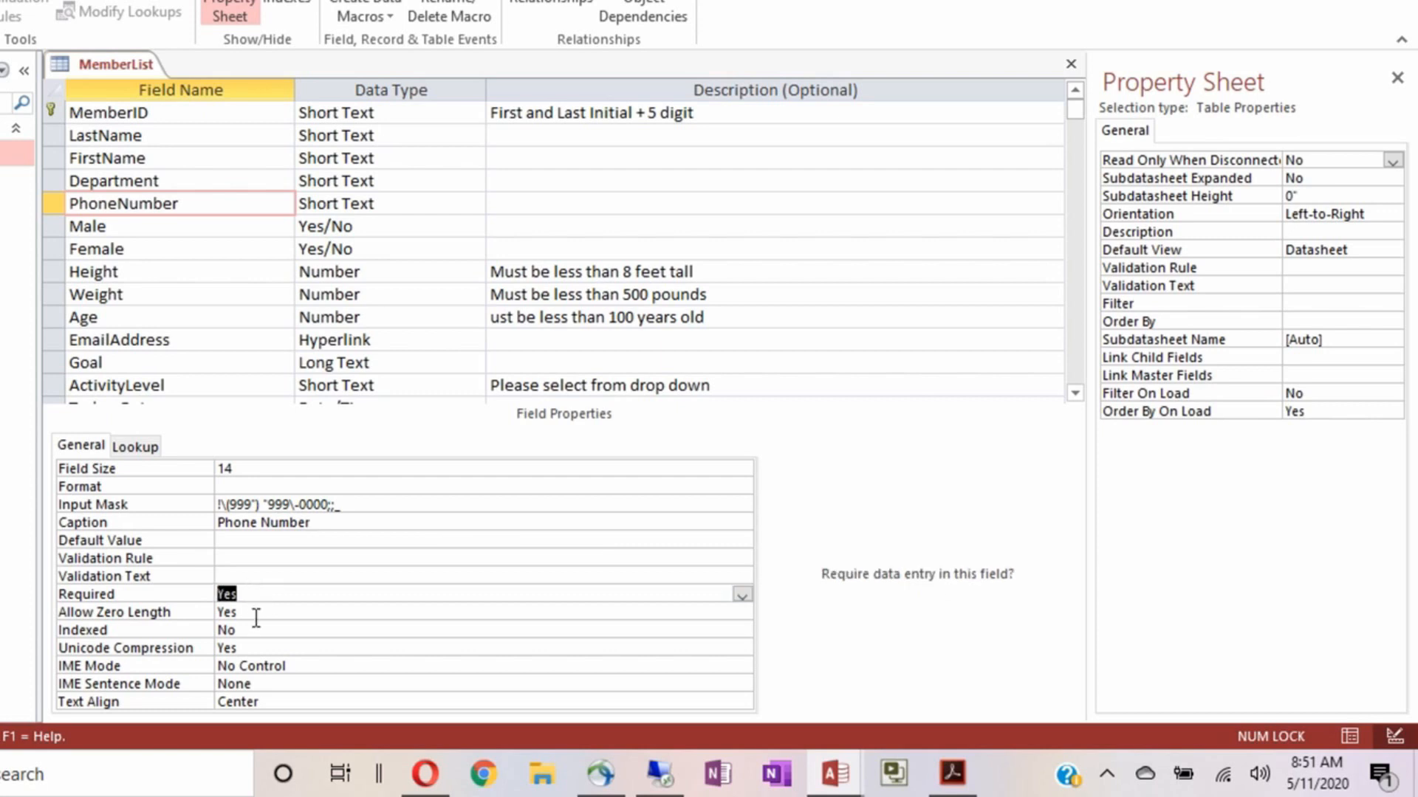
{"action": "double_click", "coordinate": [255, 614]}
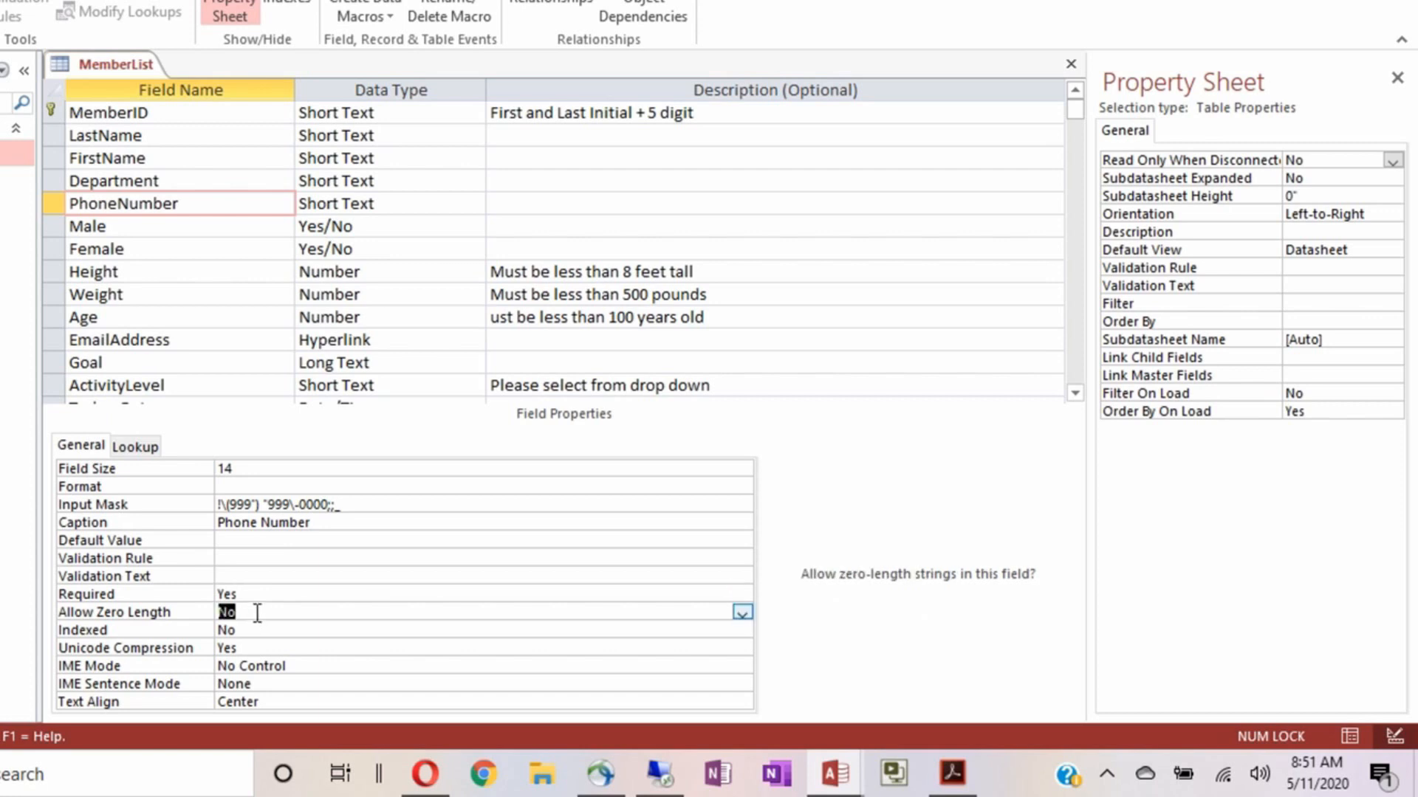
{"action": "left_click", "coordinate": [272, 700]}
{"action": "double_click", "coordinate": [273, 700]}
{"action": "double_click", "coordinate": [273, 699]}
{"action": "double_click", "coordinate": [272, 700]}
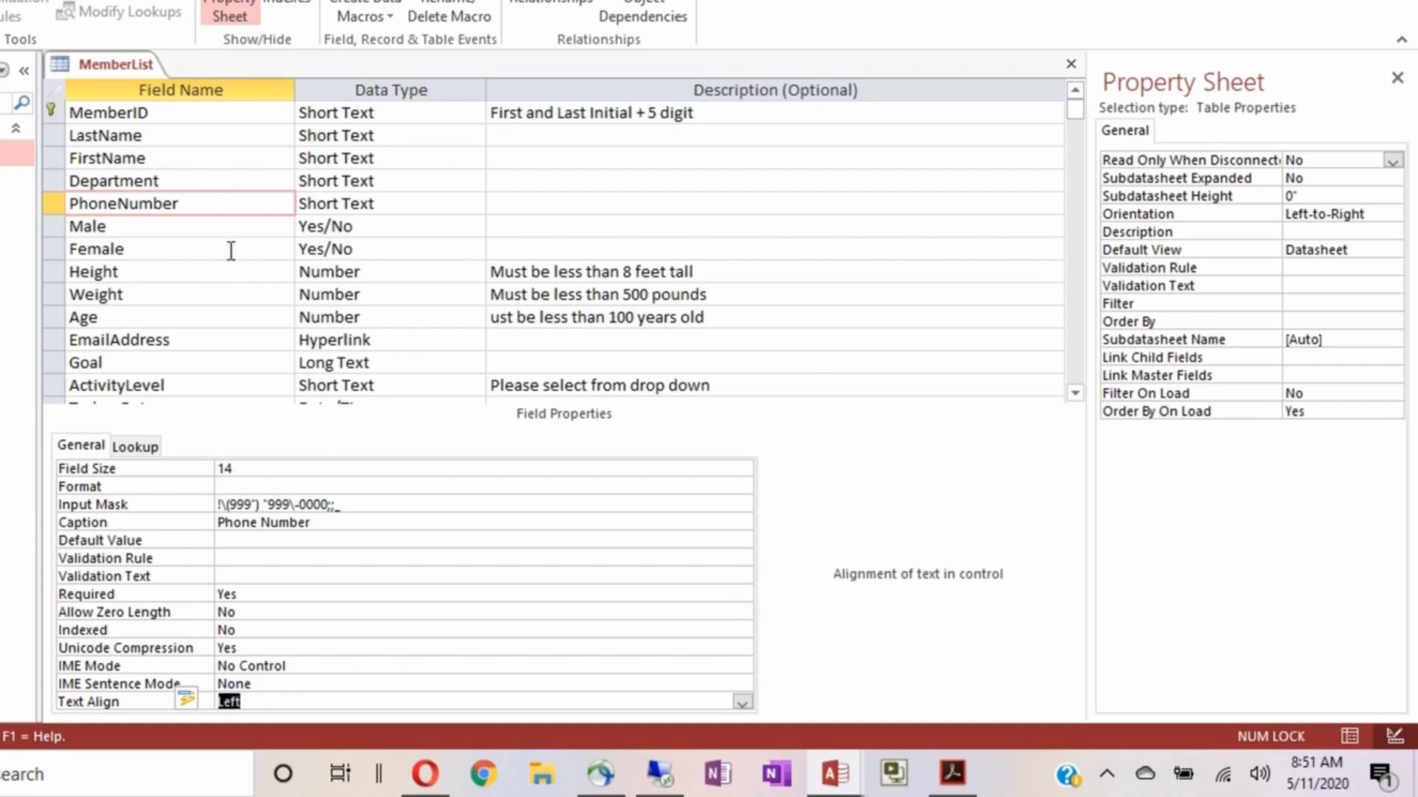
{"action": "left_click", "coordinate": [223, 231]}
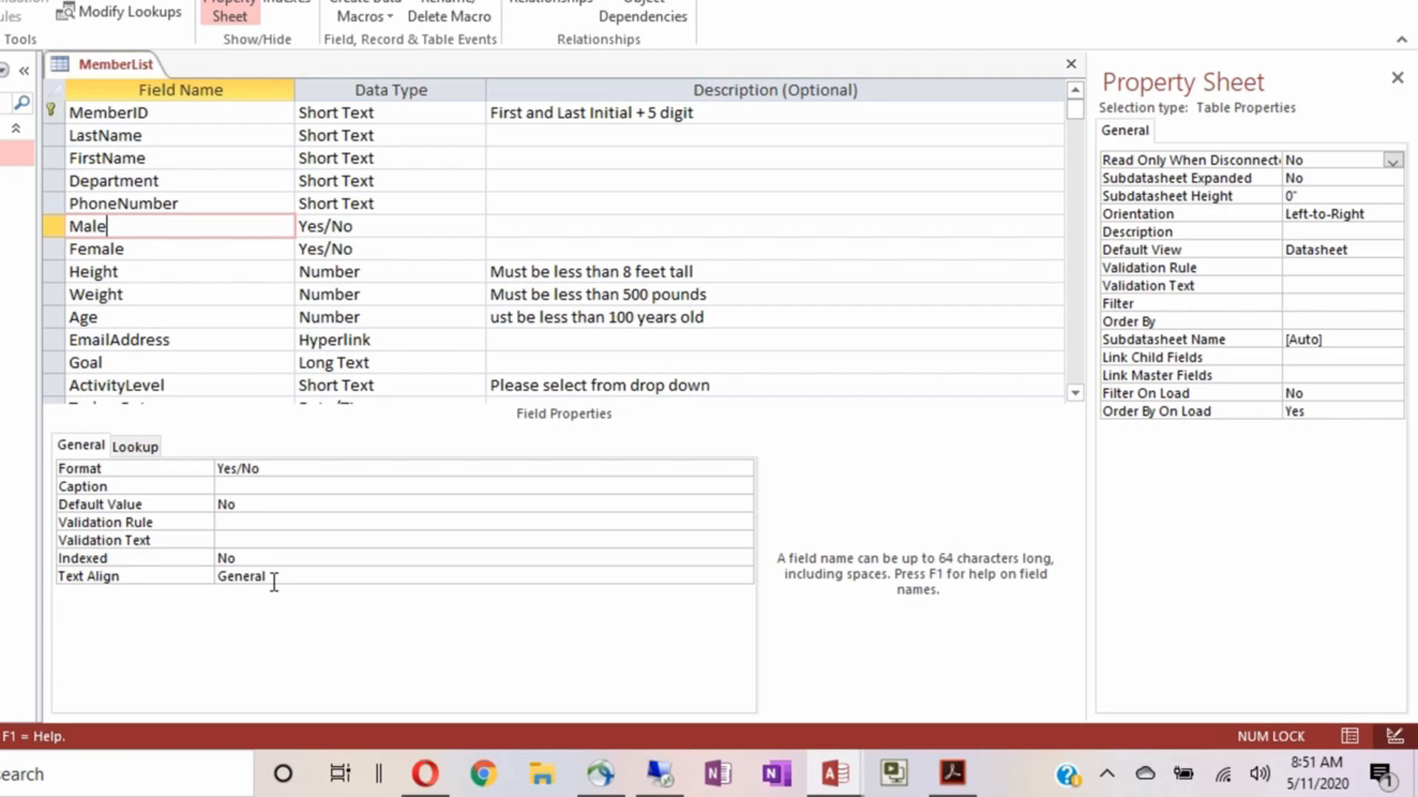
{"action": "left_click", "coordinate": [183, 272]}
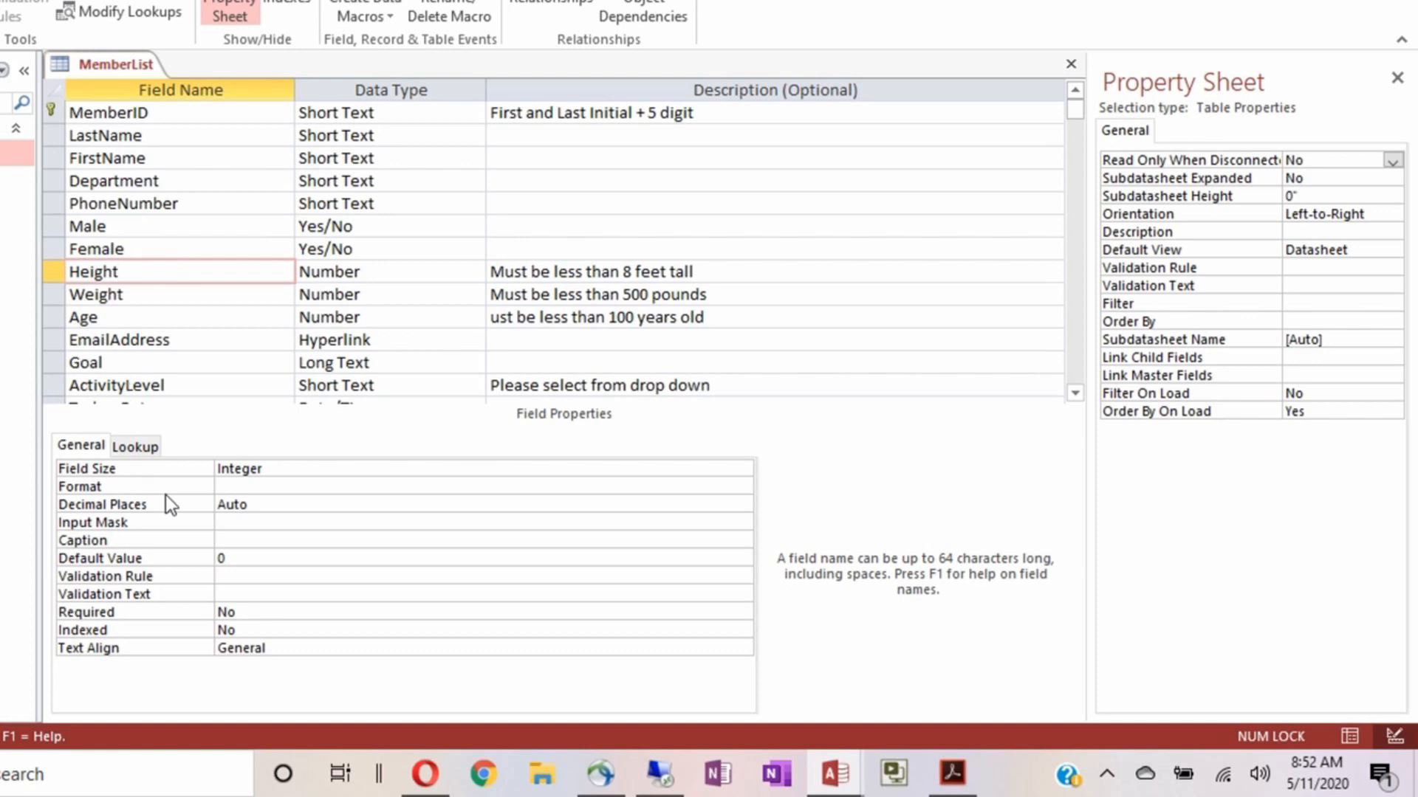
Set Height's field size to Double with 2 decimal places
{"action": "left_click", "coordinate": [298, 466]}
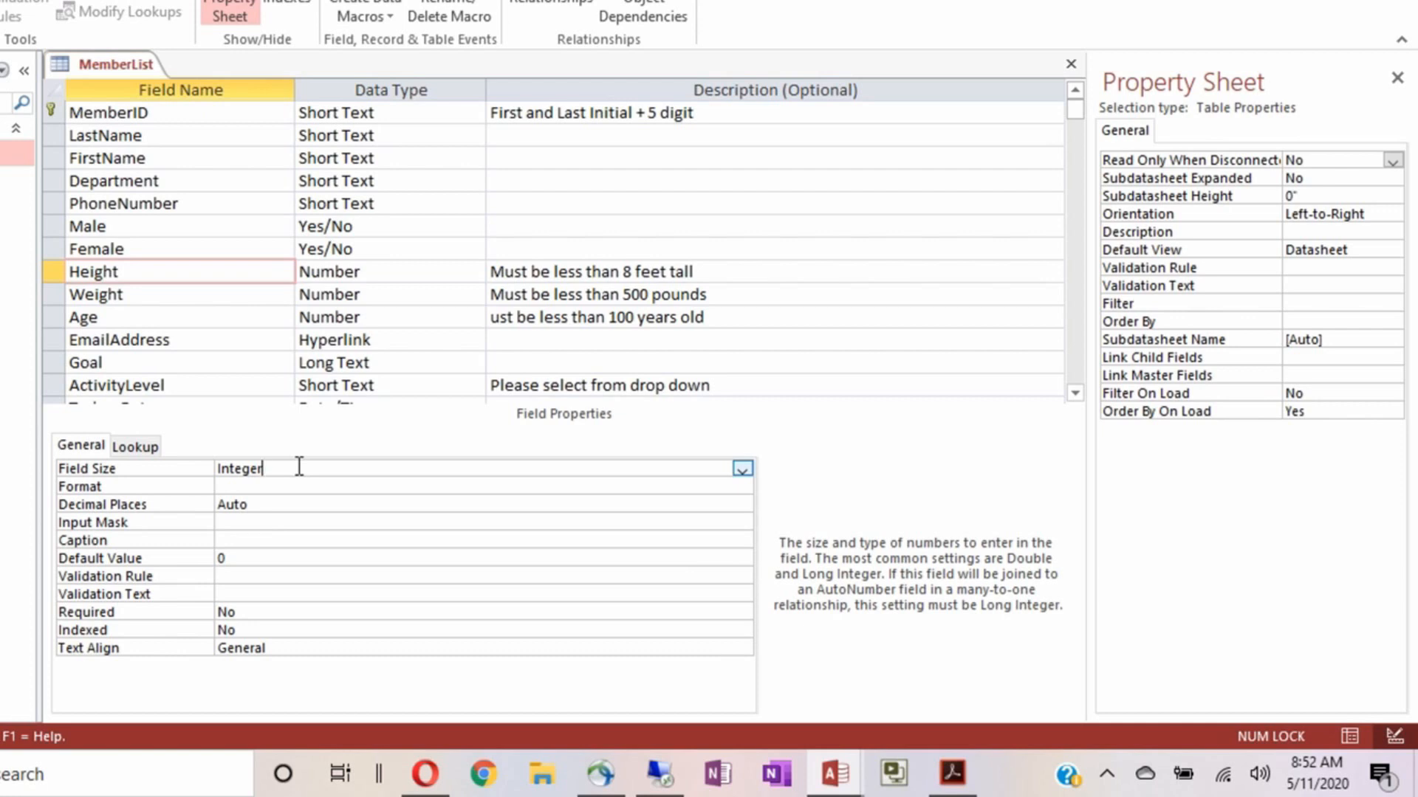
{"action": "double_click", "coordinate": [299, 467]}
{"action": "double_click", "coordinate": [301, 468]}
{"action": "left_click", "coordinate": [303, 468]}
{"action": "double_click", "coordinate": [302, 468]}
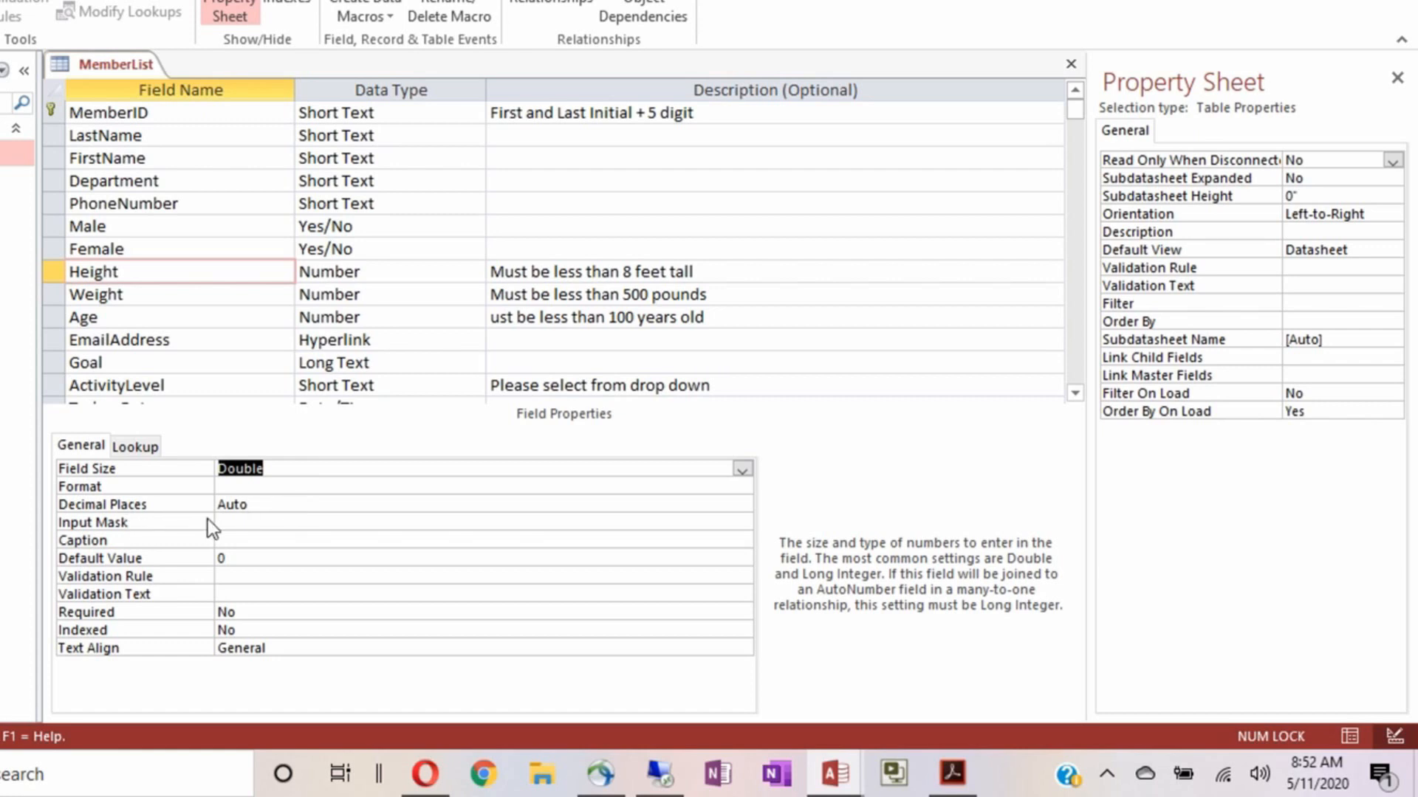
{"action": "left_click", "coordinate": [284, 501]}
{"action": "type", "text": "1"}
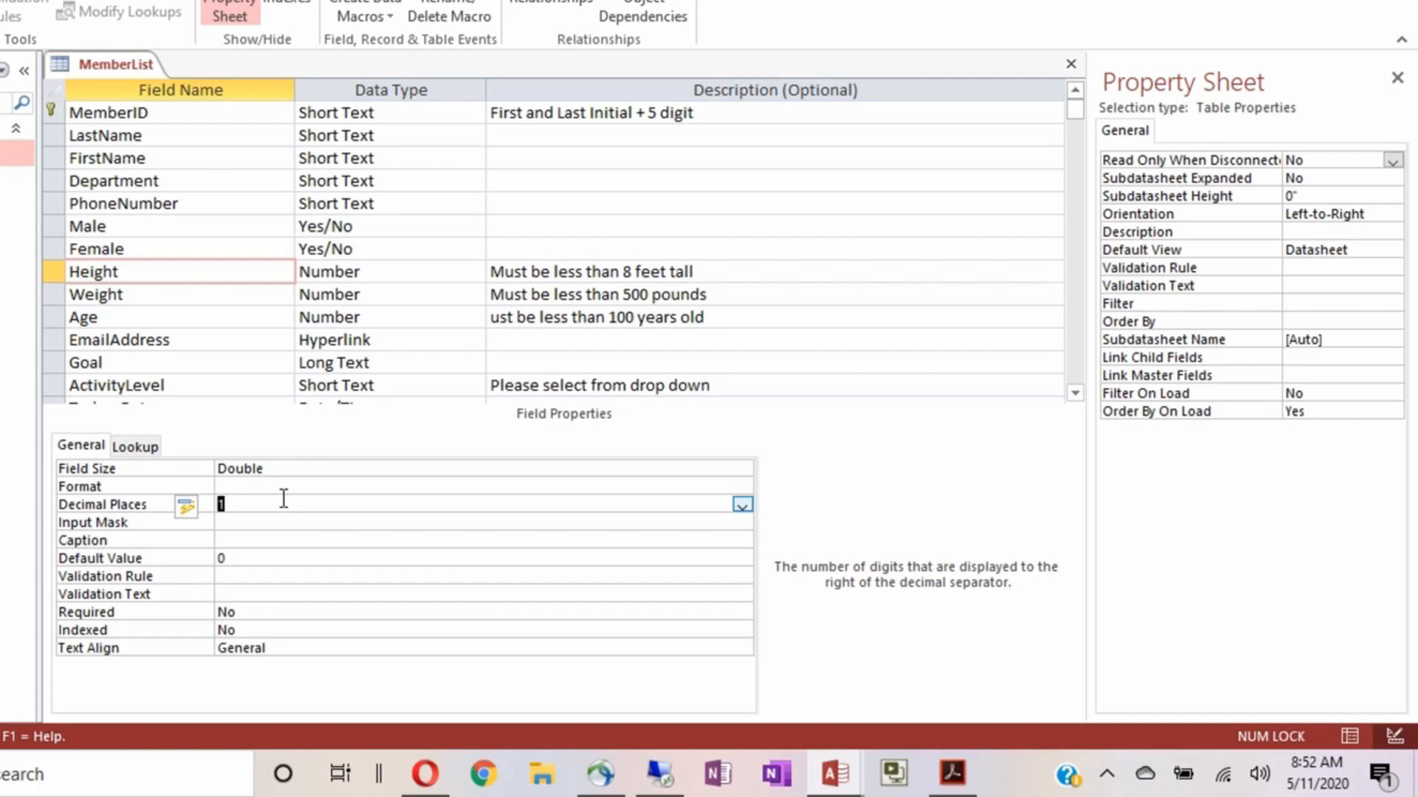
{"action": "type", "text": "2"}
Clear Height's default value of 0 and select its description text for reuse
{"action": "left_click", "coordinate": [263, 559]}
{"action": "key", "text": "BackSpace"}
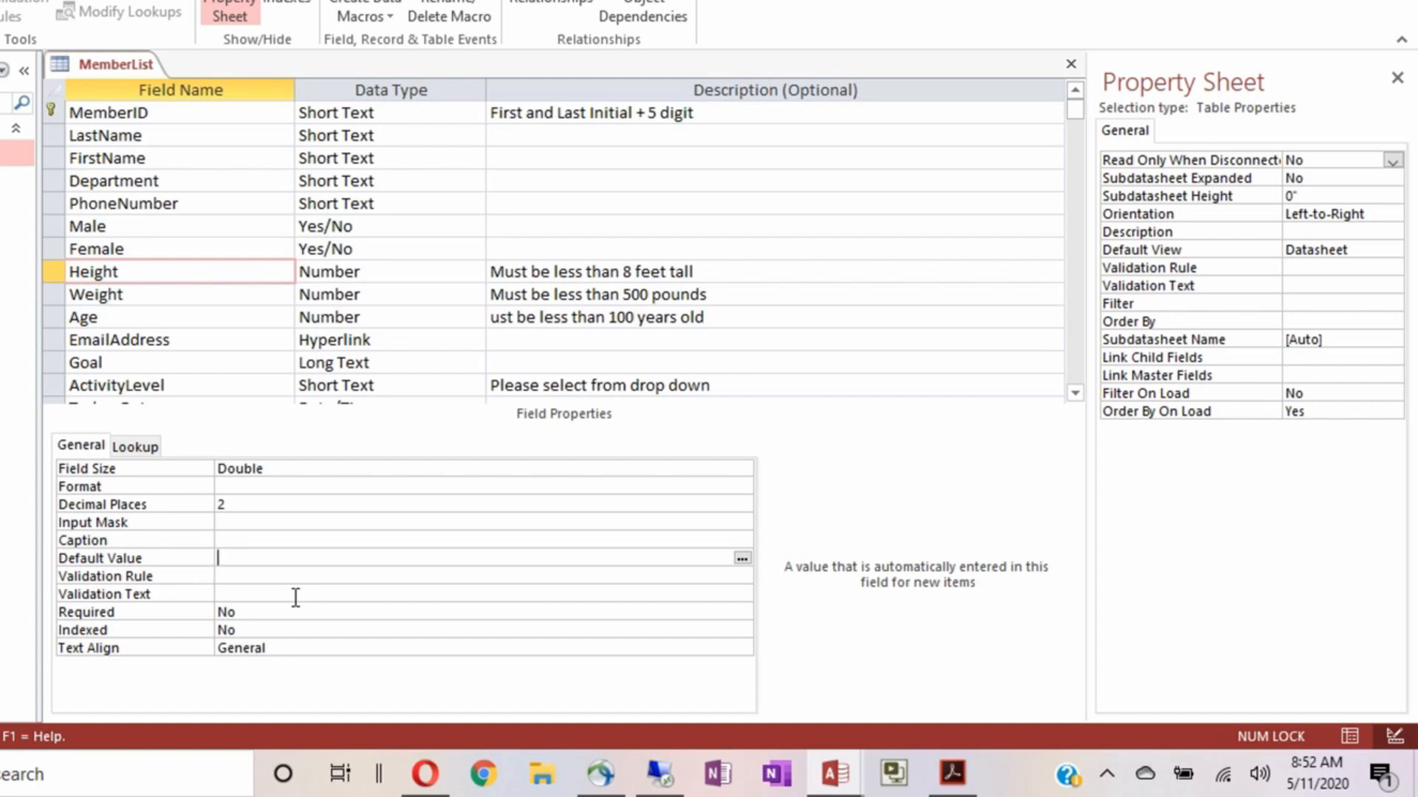
{"action": "left_click", "coordinate": [238, 575]}
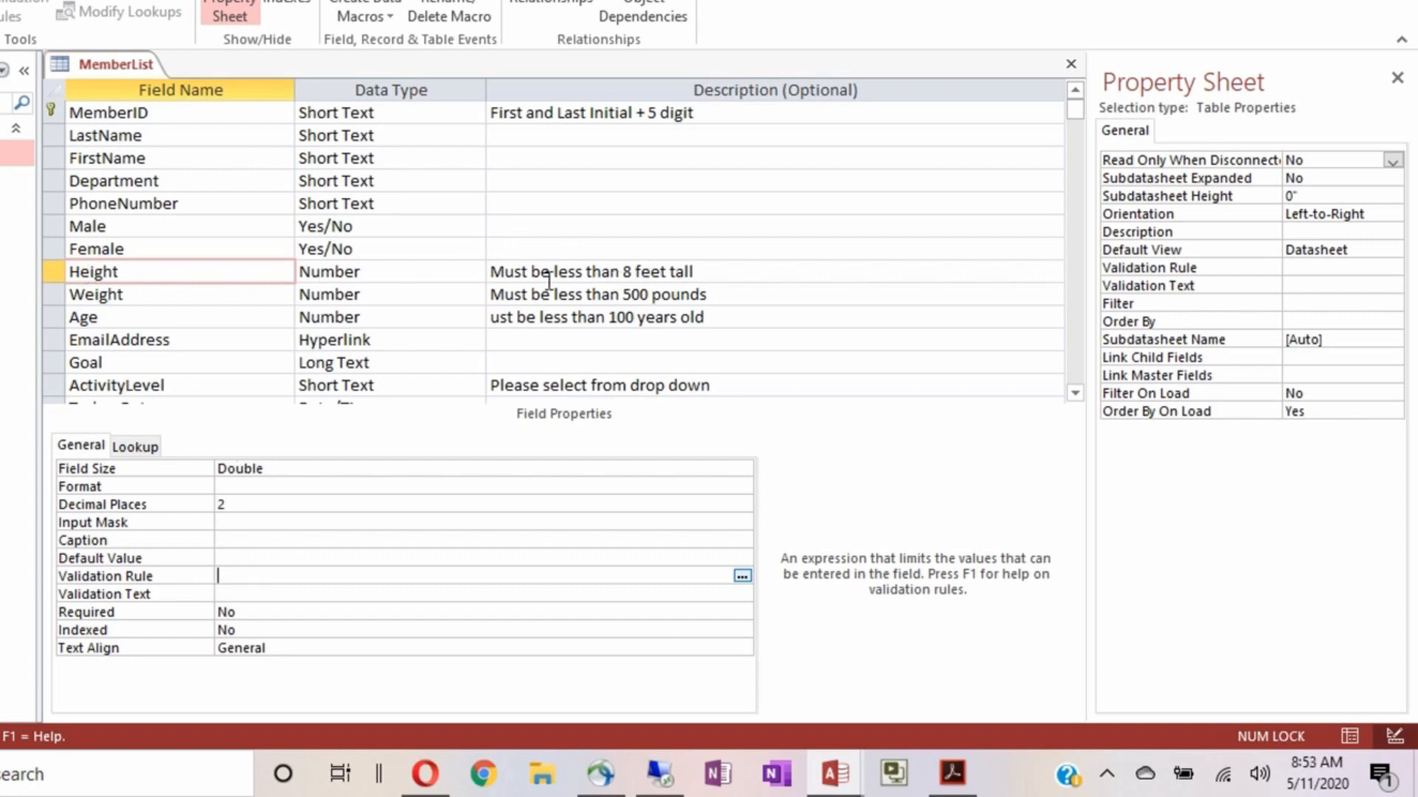
{"action": "left_click_drag", "start_coordinate": [700, 273], "coordinate": [482, 277]}
{"action": "key", "text": "ctrl+c"}
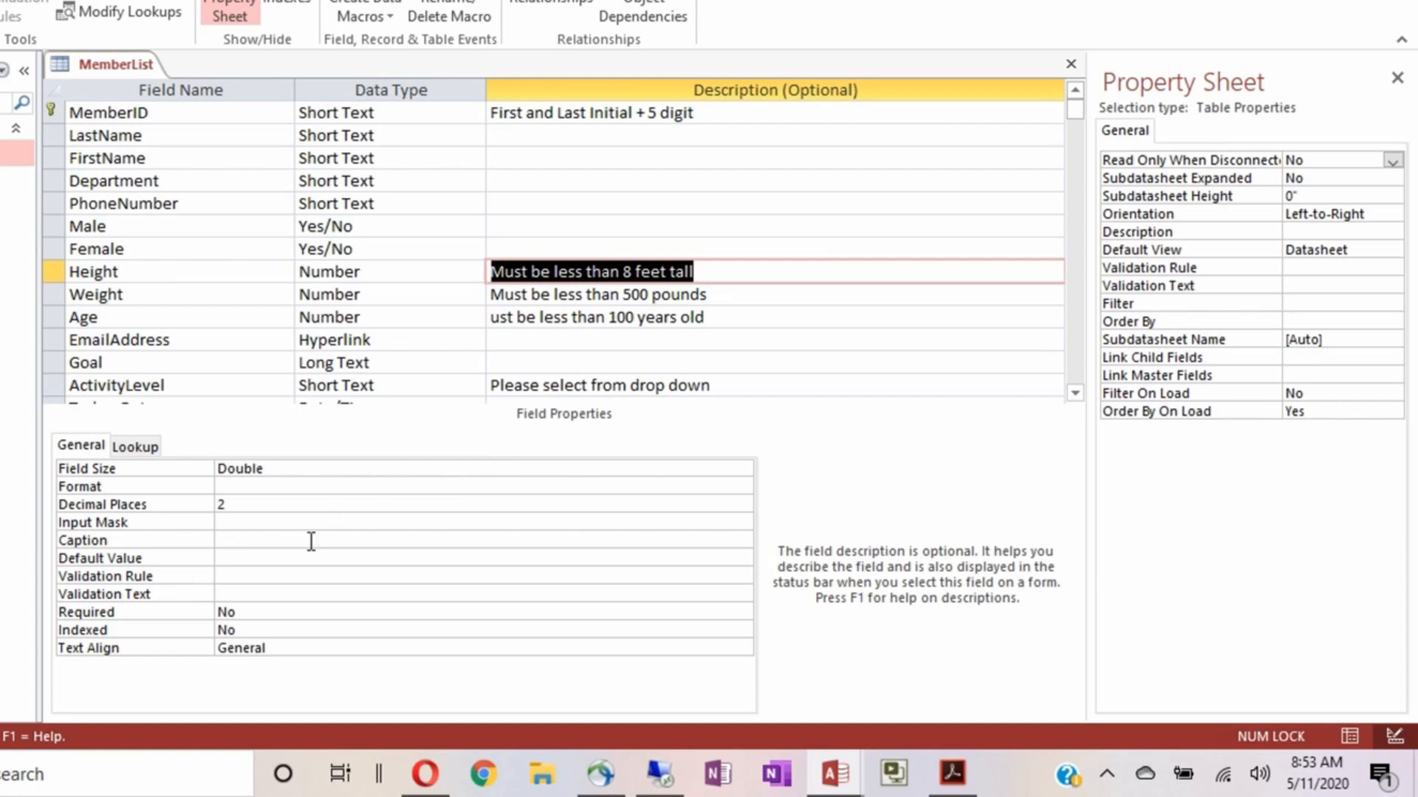
Give Height the validation rule <96 with the message 'Members must be less than 8 feet tall.'
{"action": "left_click", "coordinate": [235, 577]}
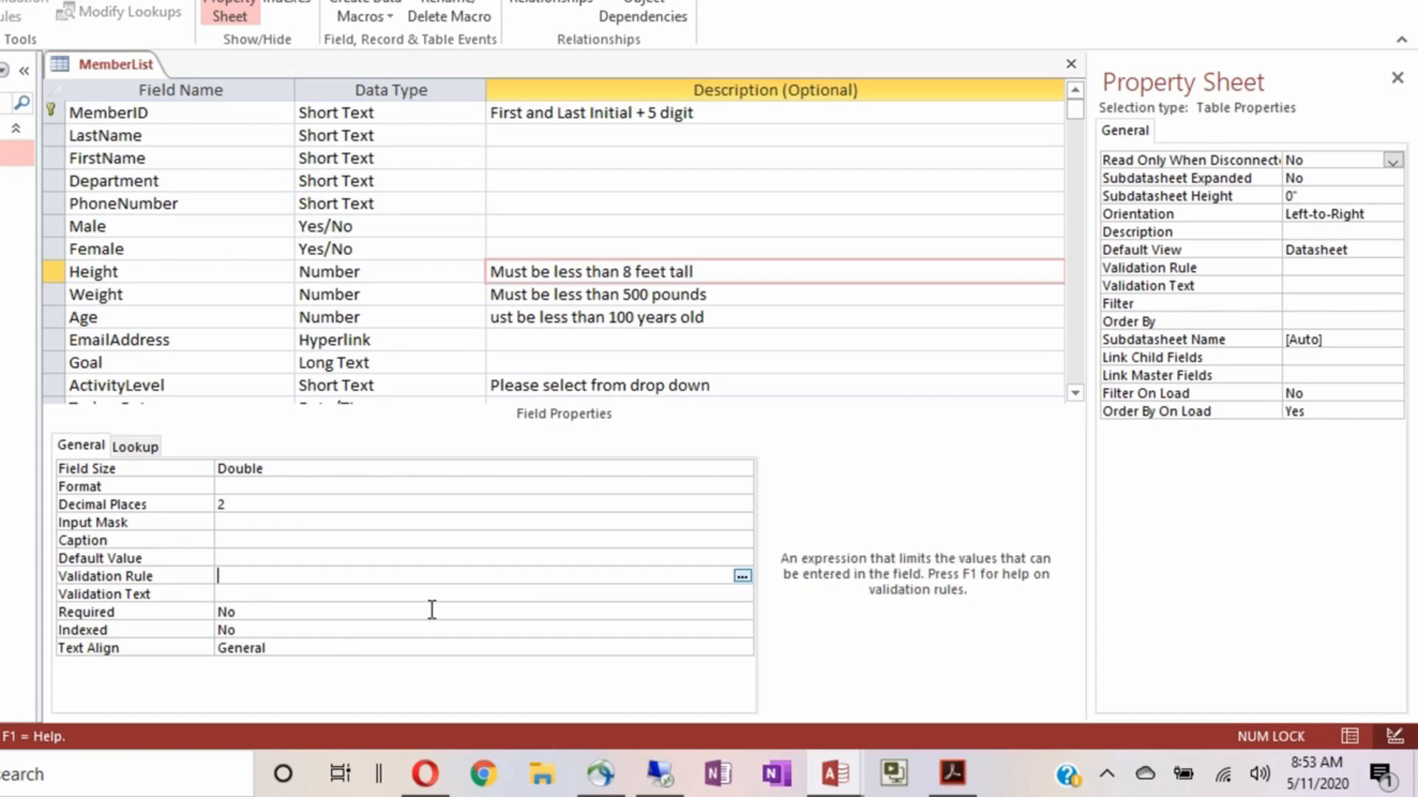
{"action": "type", "text": "<96"}
{"action": "left_click", "coordinate": [283, 594]}
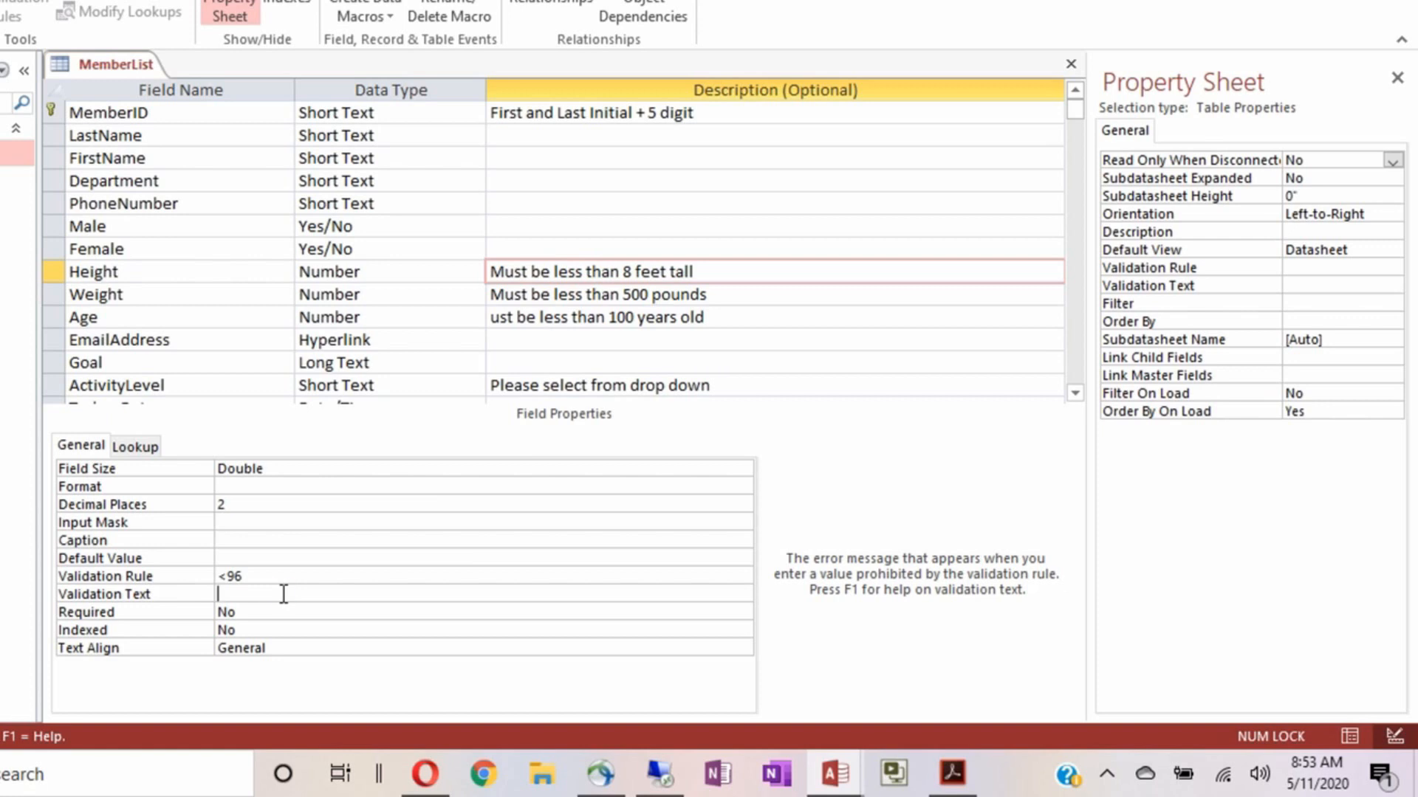
{"action": "key", "text": "ctrl+v"}
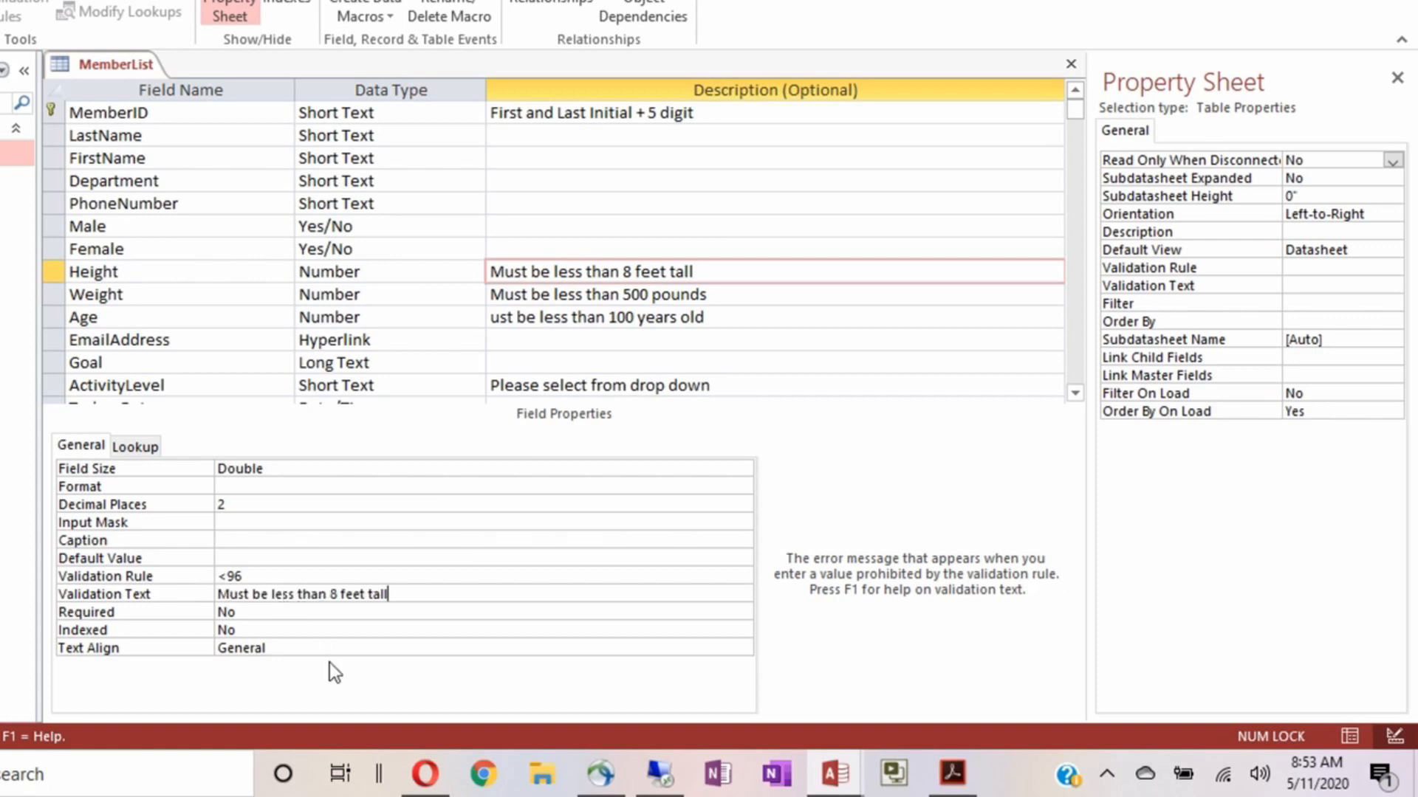
{"action": "left_click", "coordinate": [217, 593]}
{"action": "key", "text": "Right"}
{"action": "type", "text": "embers m"}
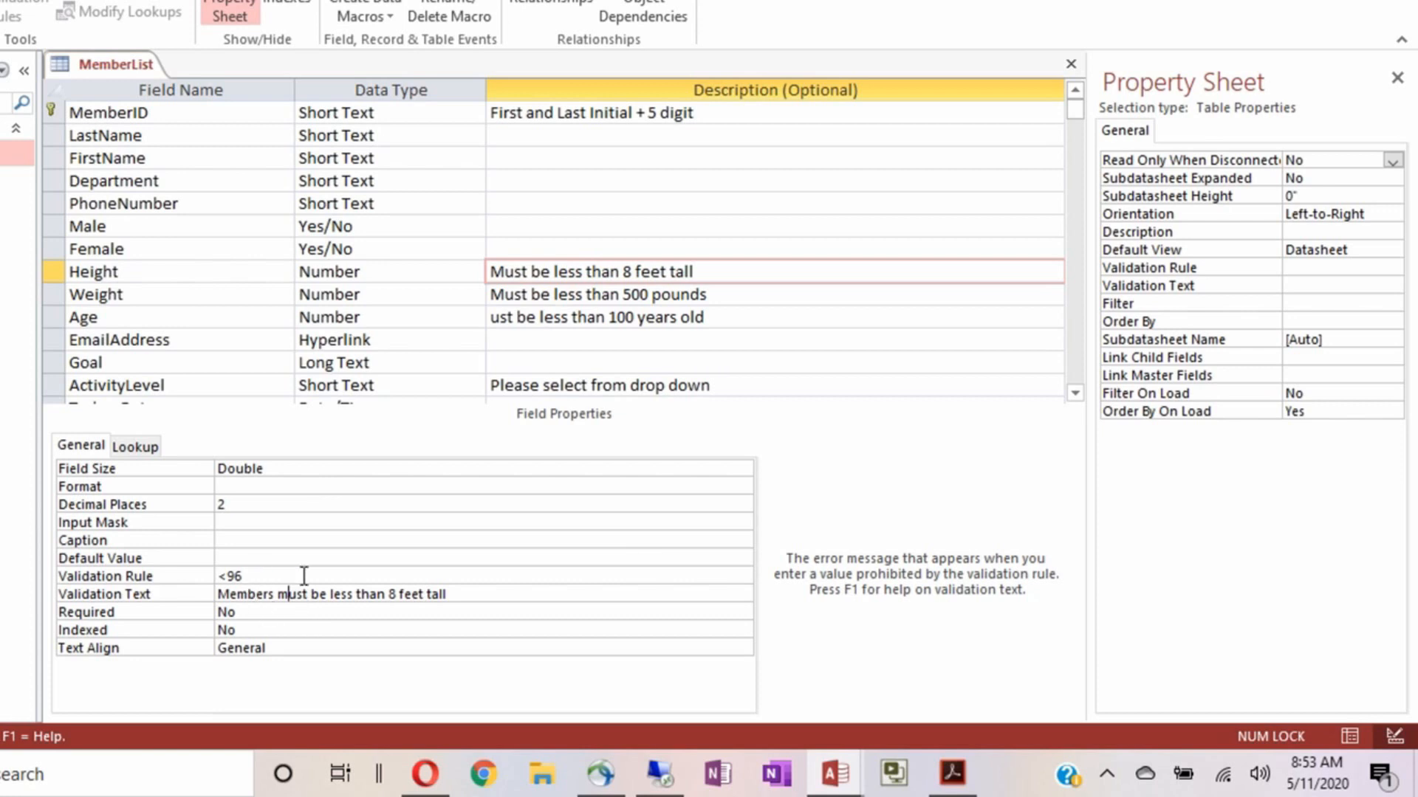
{"action": "left_click", "coordinate": [463, 590]}
{"action": "type", "text": "."}
Make Height required and left-aligned
{"action": "double_click", "coordinate": [274, 611]}
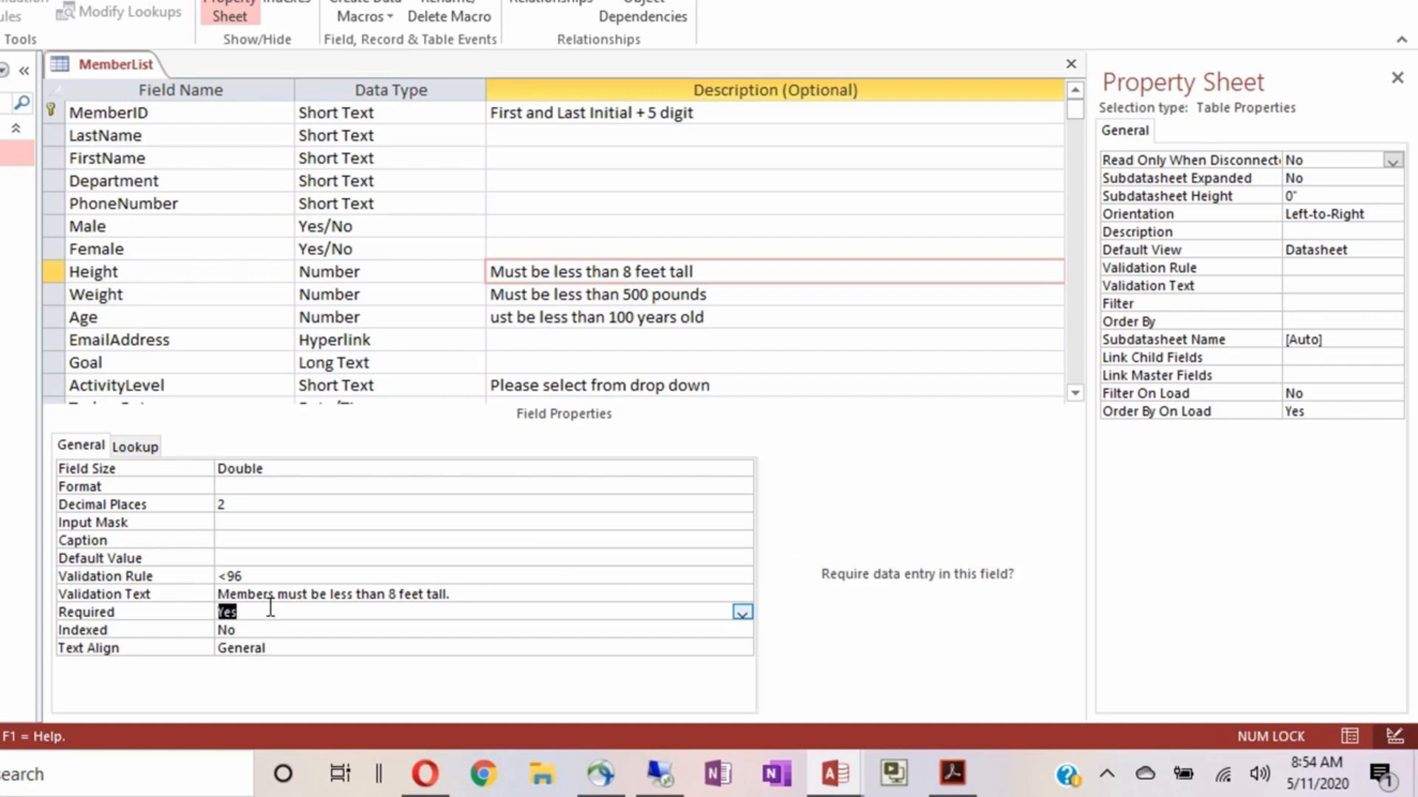
{"action": "double_click", "coordinate": [280, 648]}
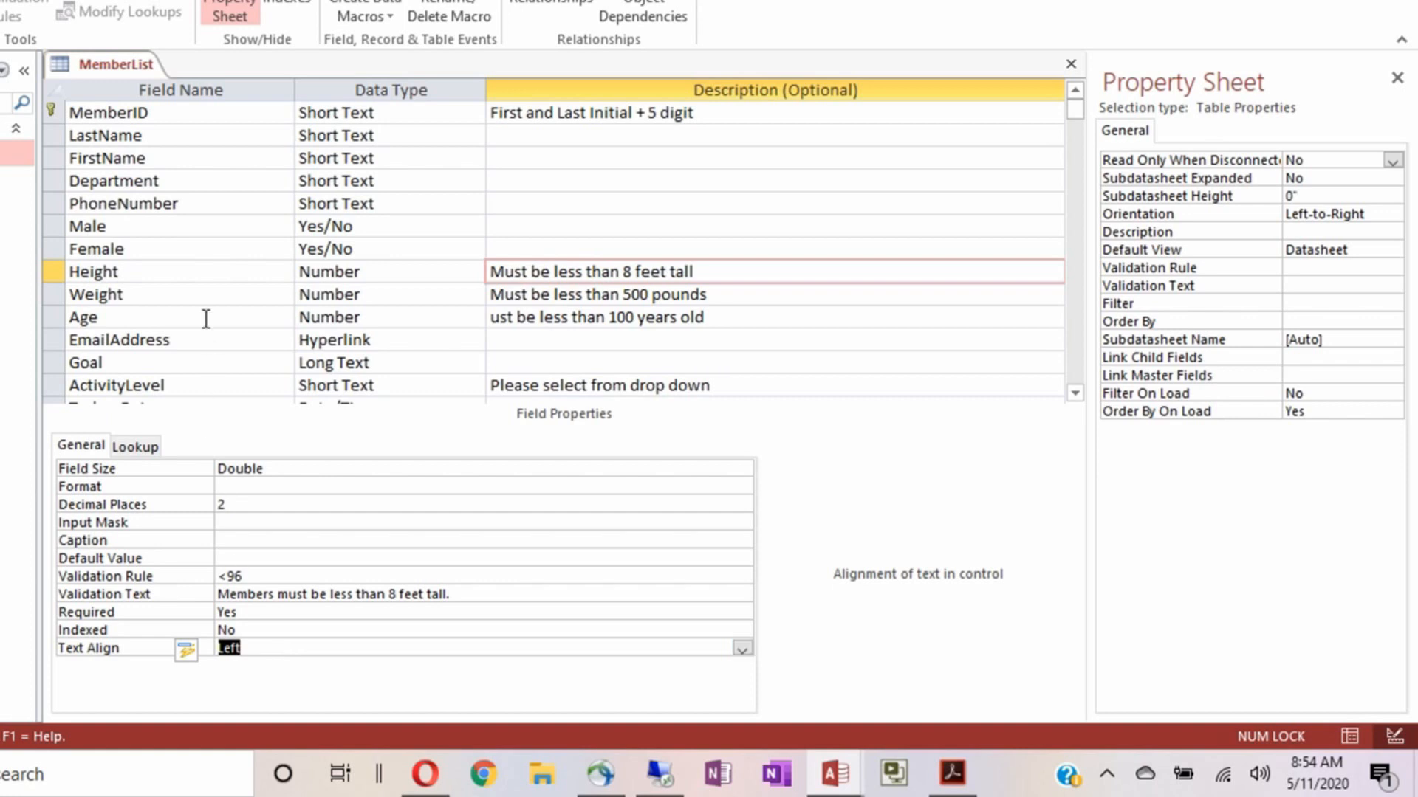
{"action": "left_click", "coordinate": [200, 291]}
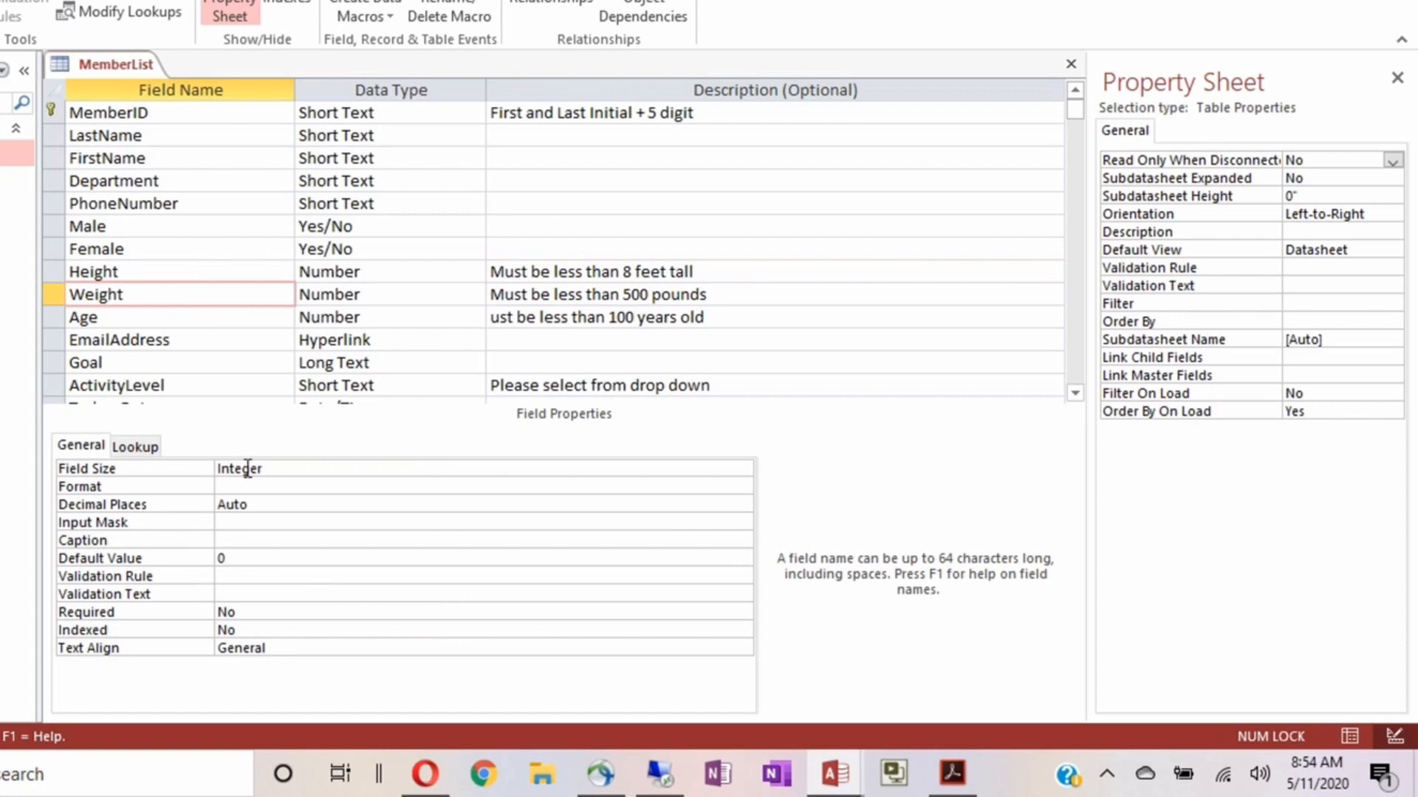
Set Weight's field size to Double with 2 decimal places and select its description text
{"action": "double_click", "coordinate": [318, 471]}
{"action": "double_click", "coordinate": [319, 471]}
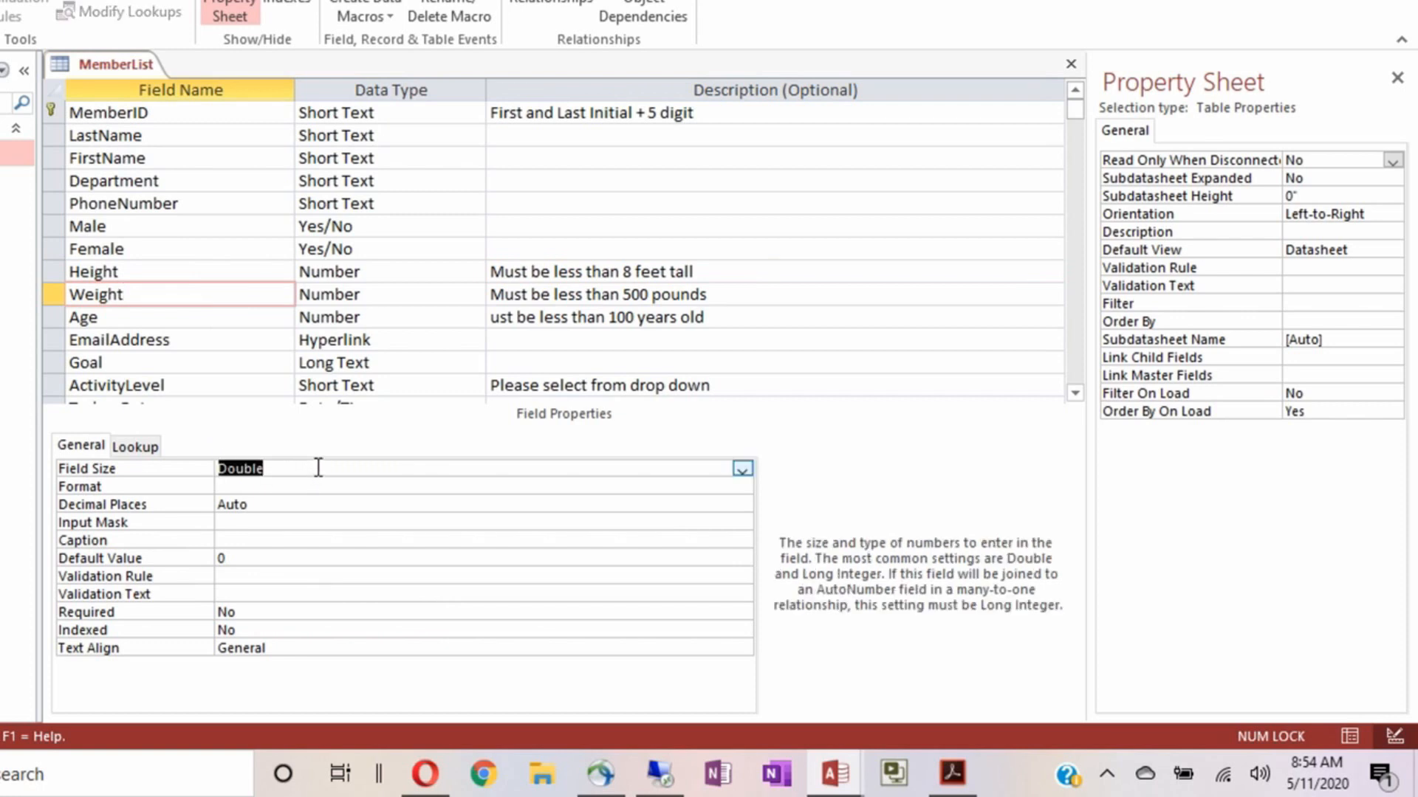
{"action": "double_click", "coordinate": [302, 505]}
{"action": "double_click", "coordinate": [303, 505]}
{"action": "double_click", "coordinate": [302, 503]}
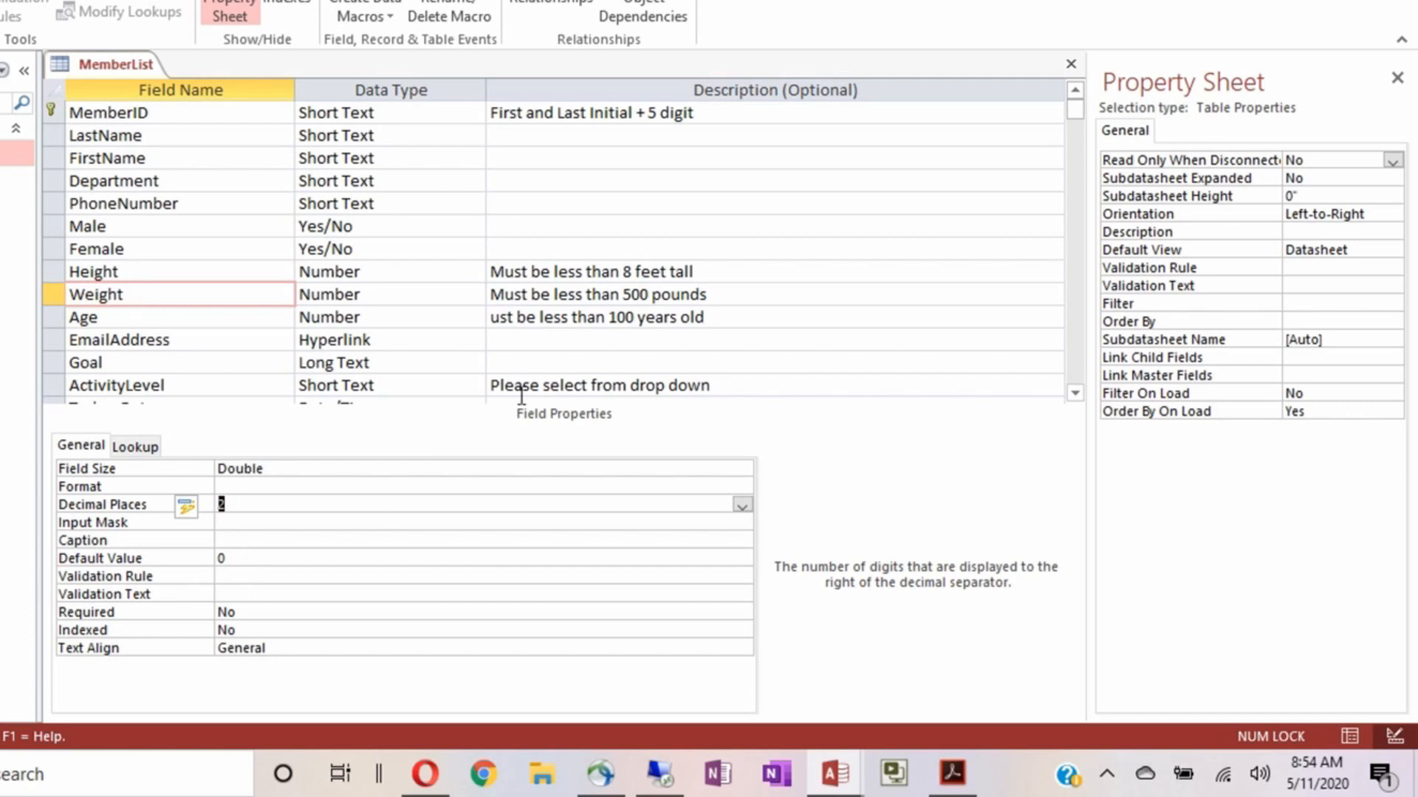
{"action": "left_click", "coordinate": [720, 296]}
{"action": "left_click_drag", "start_coordinate": [690, 296], "coordinate": [480, 295]}
{"action": "key", "text": "ctrl+c"}
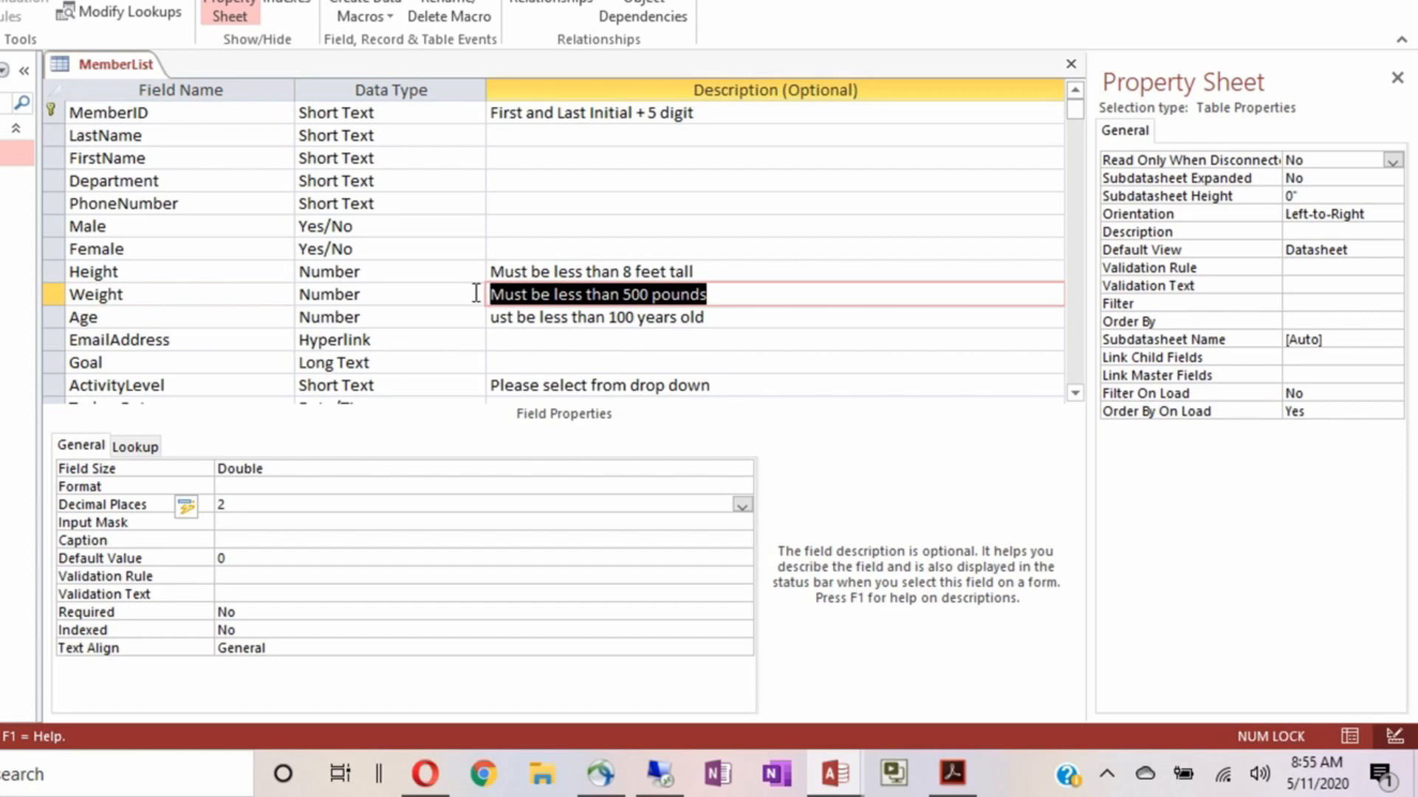
Give Weight the validation rule <500 with the message 'Members must be less than 500 pounds.'
{"action": "left_click", "coordinate": [236, 577]}
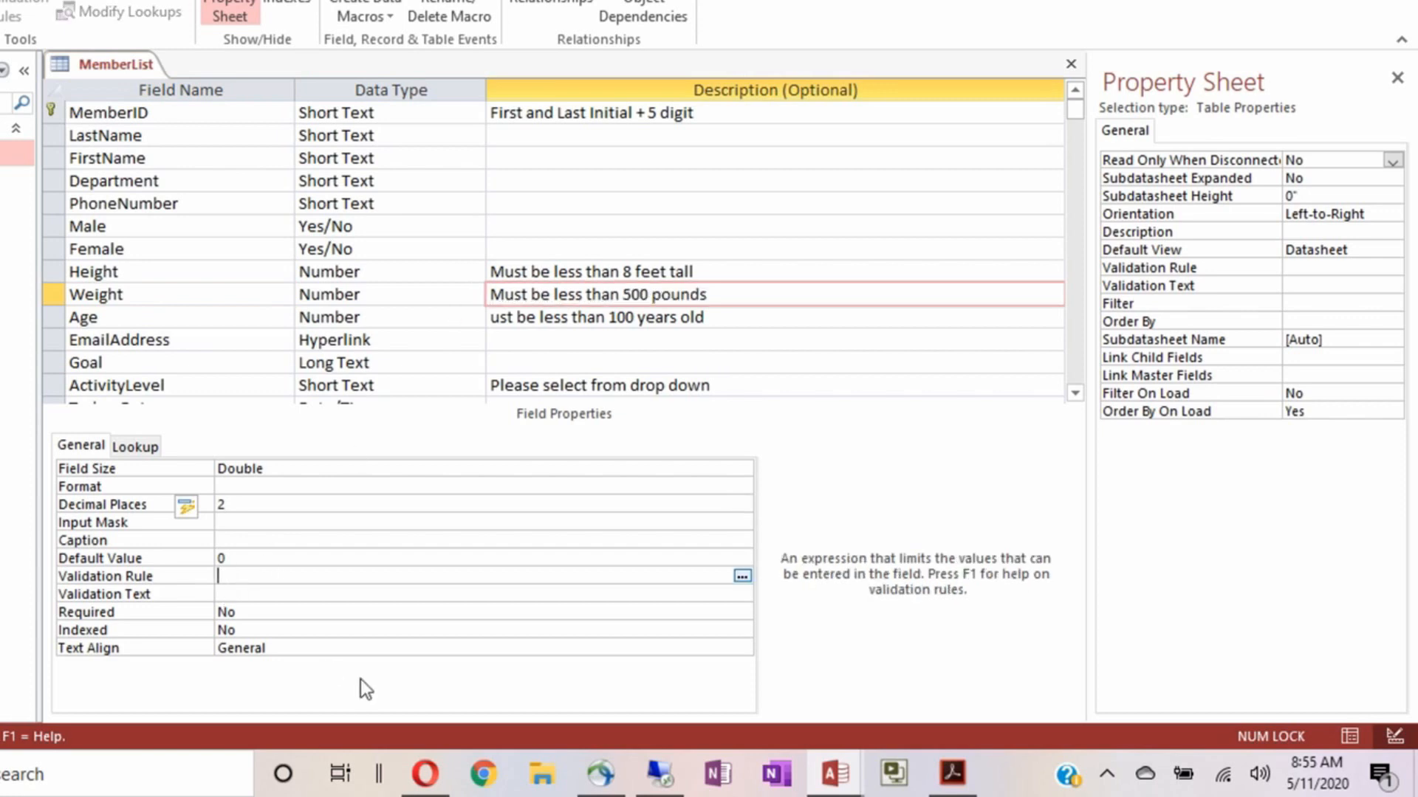
{"action": "type", "text": "<500"}
{"action": "left_click", "coordinate": [298, 593]}
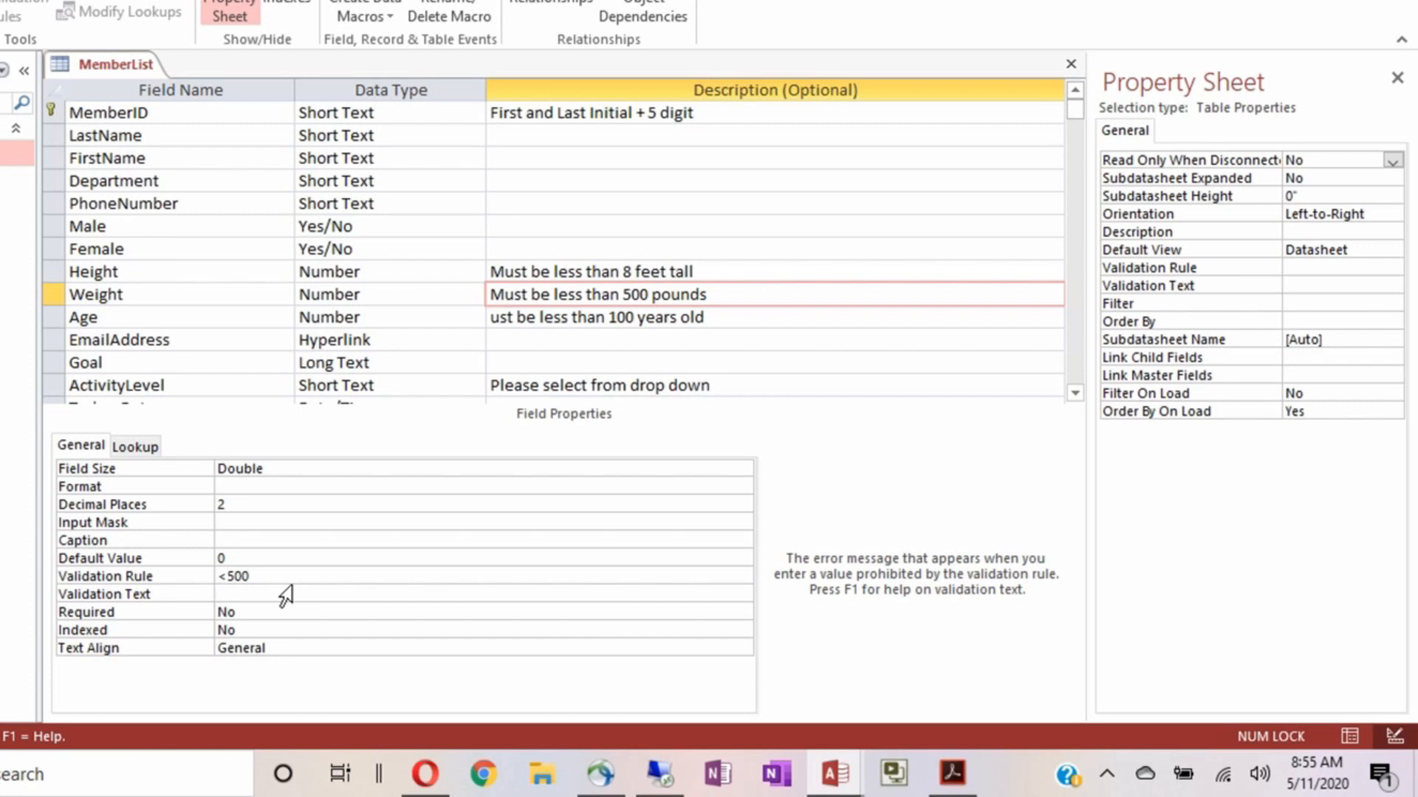
{"action": "key", "text": "ctrl+v"}
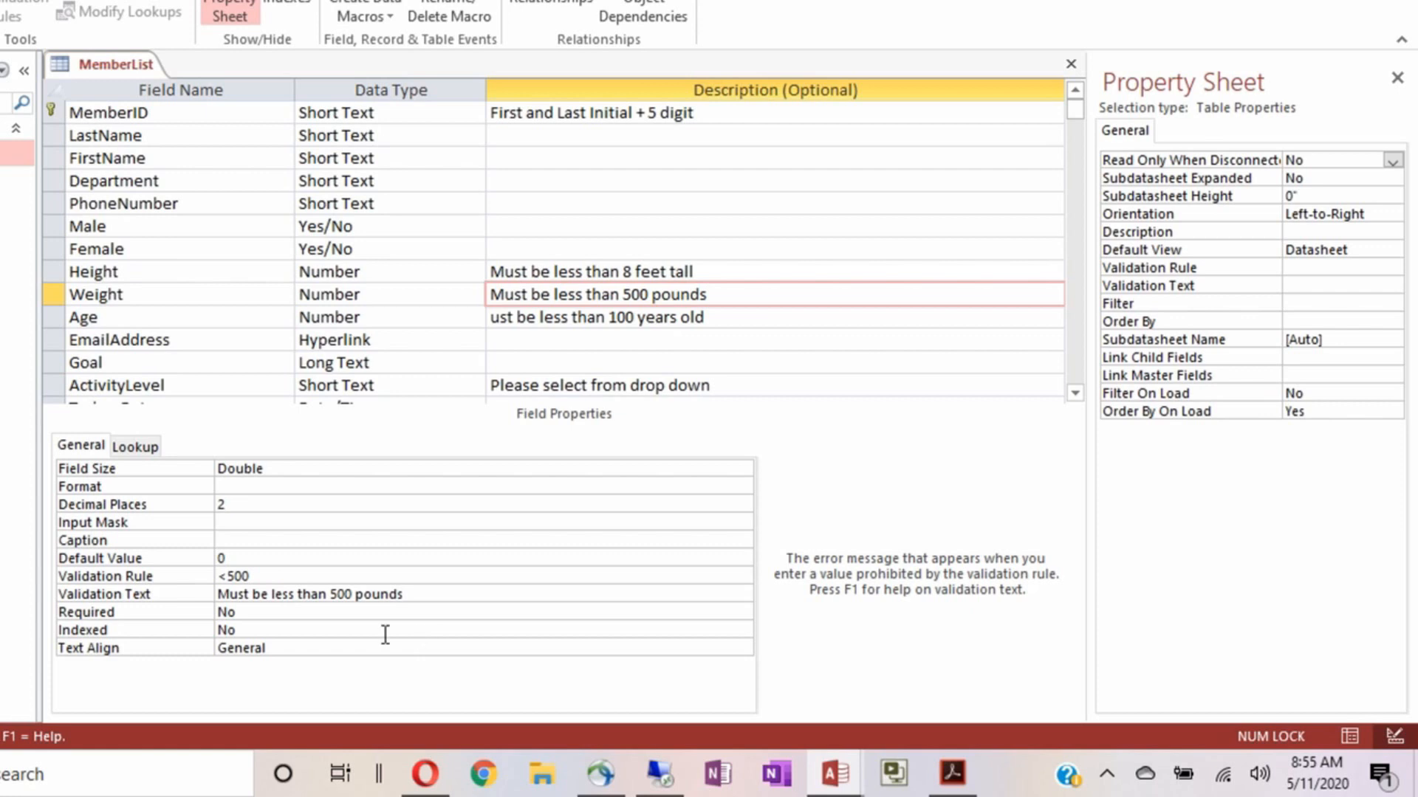
{"action": "left_click", "coordinate": [228, 594]}
{"action": "type", "text": "ember"}
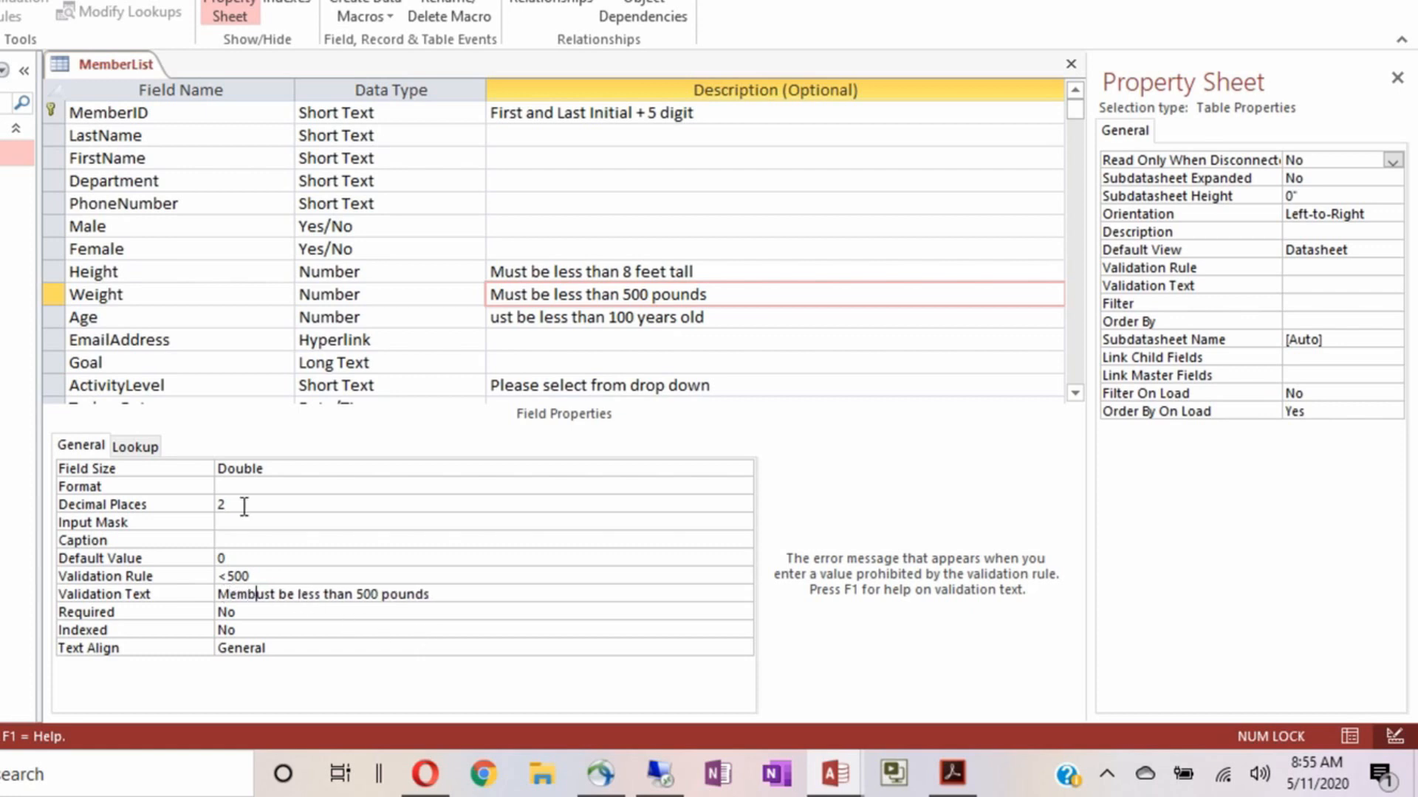
{"action": "key", "text": "BackSpace"}
{"action": "type", "text": "s m"}
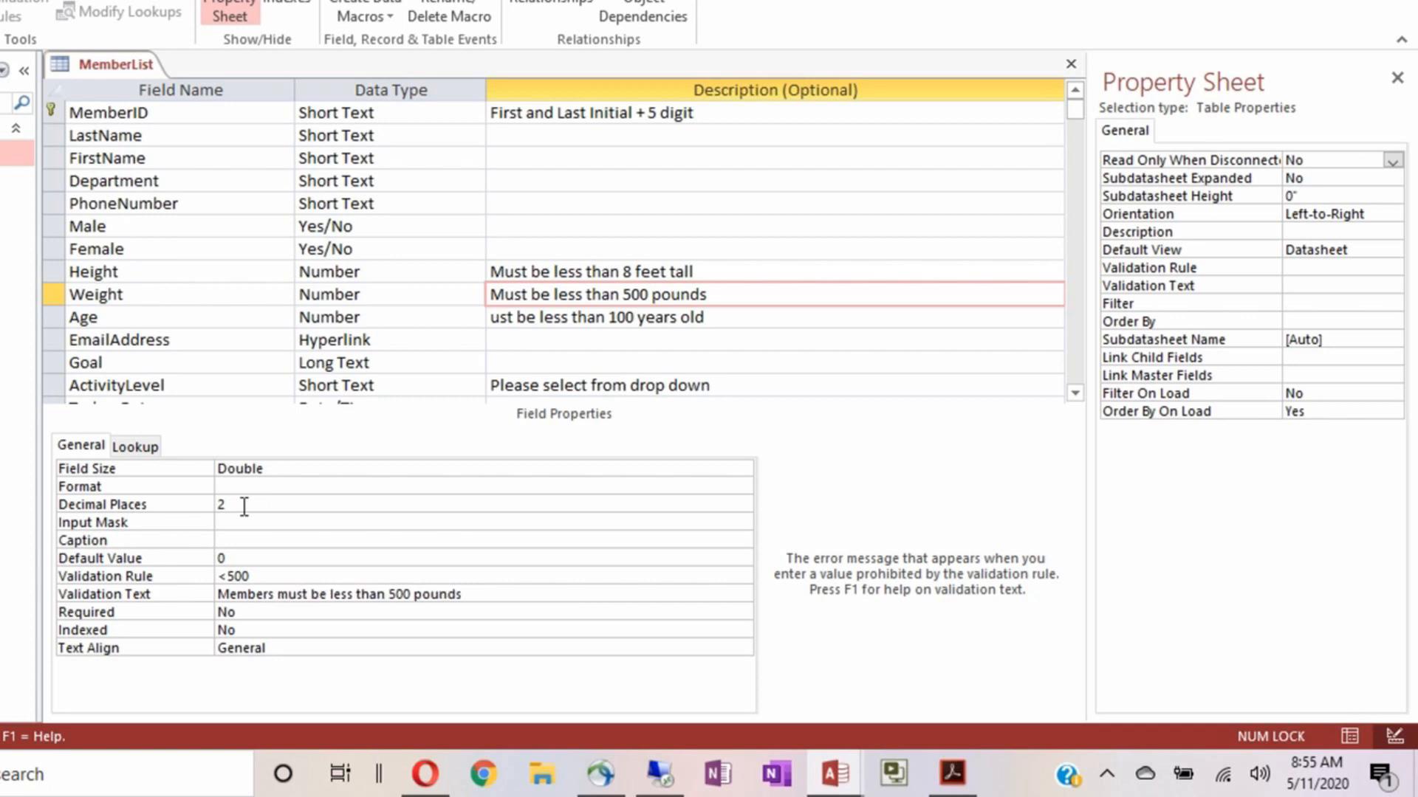
{"action": "type", "text": "."}
Make Weight required and left-aligned
{"action": "double_click", "coordinate": [260, 611]}
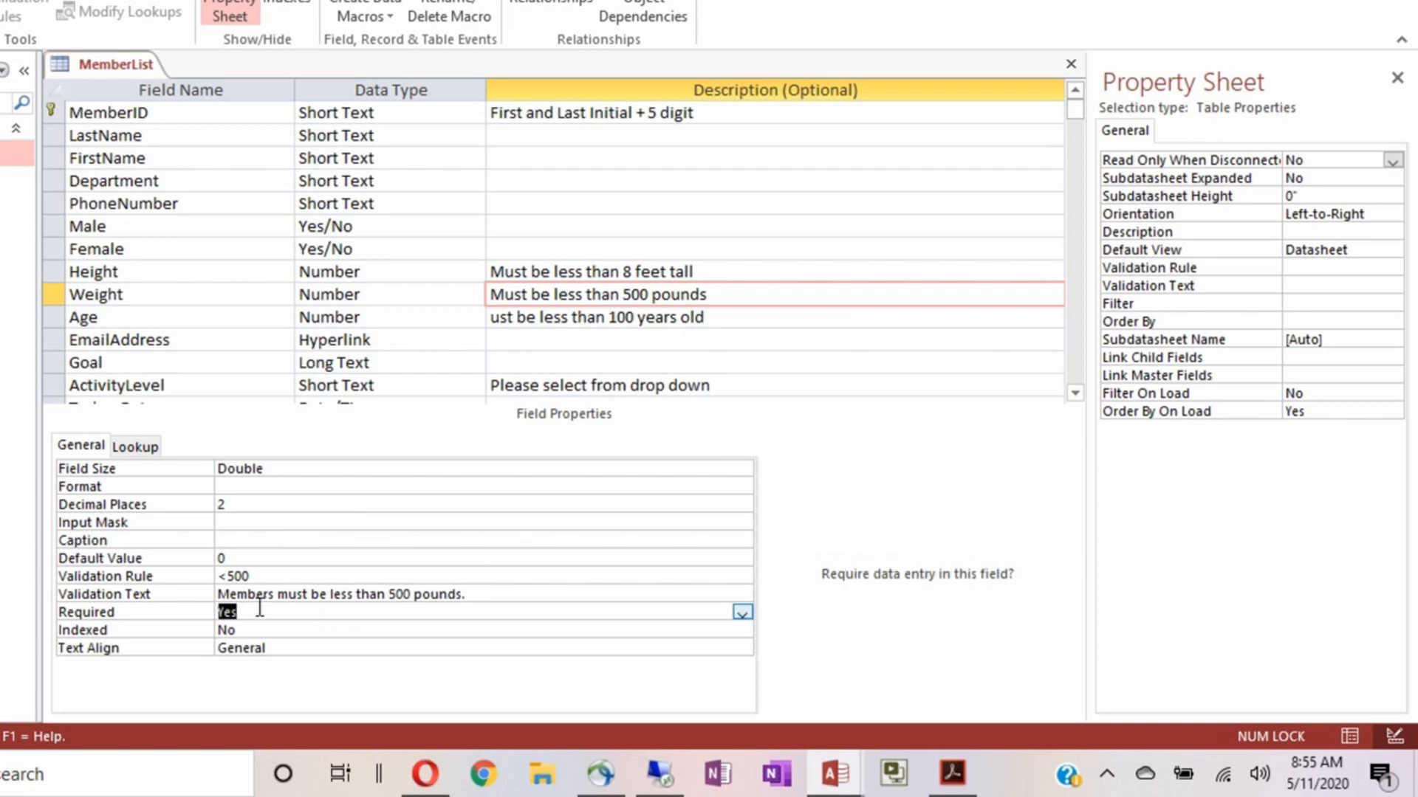
{"action": "double_click", "coordinate": [272, 647]}
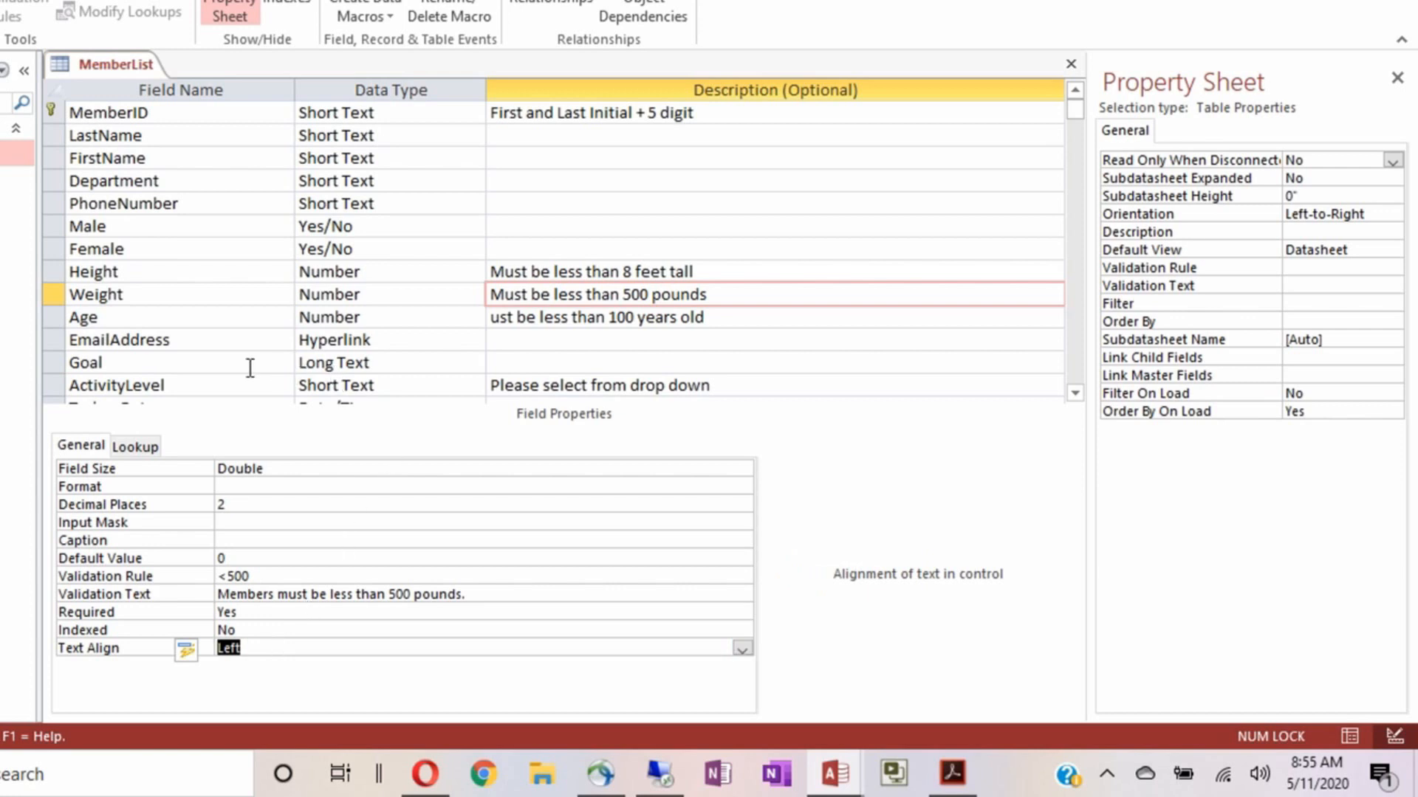
{"action": "left_click", "coordinate": [198, 316]}
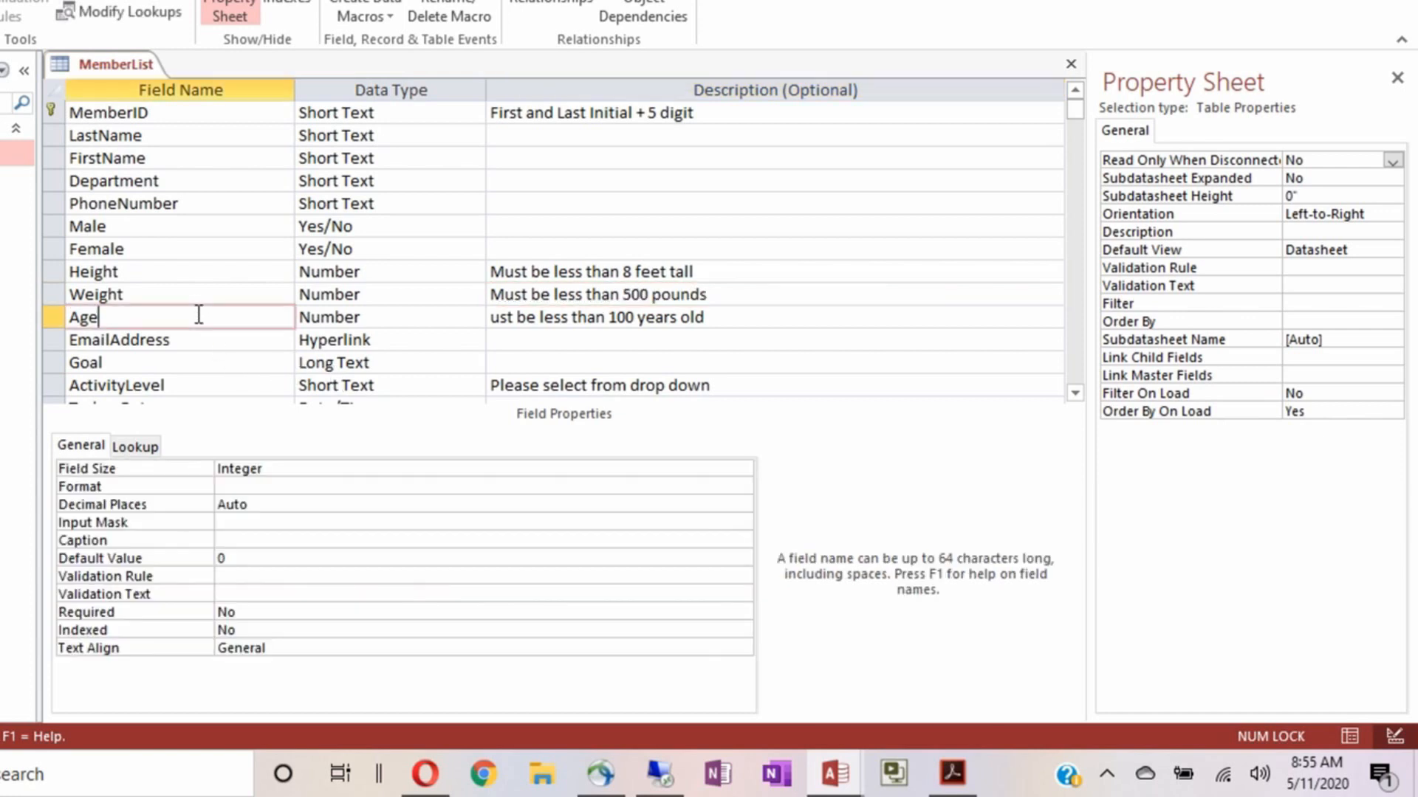
Set Age's Field Size to Double with 0 decimal places
{"action": "double_click", "coordinate": [313, 467]}
{"action": "type", "text": "Single"}
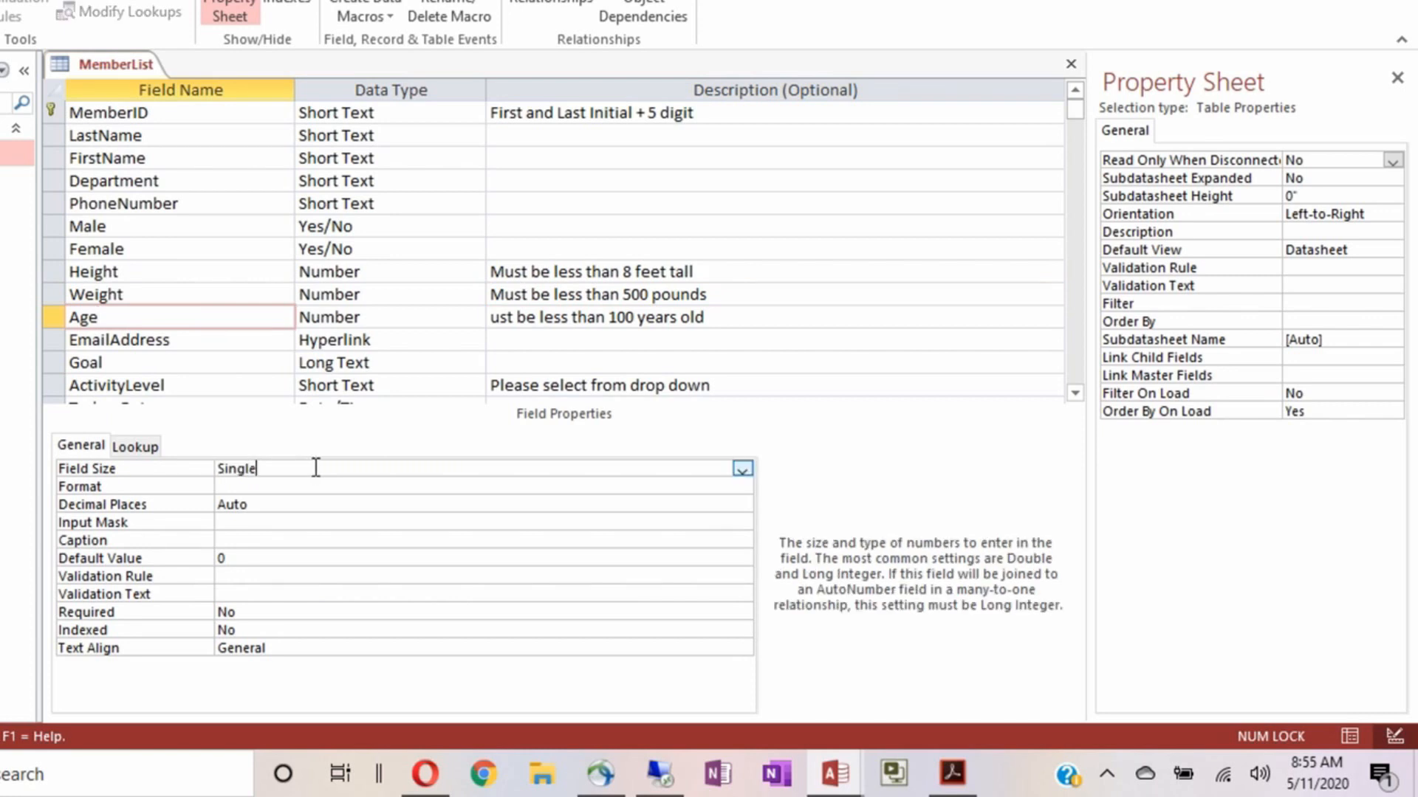
{"action": "double_click", "coordinate": [316, 468]}
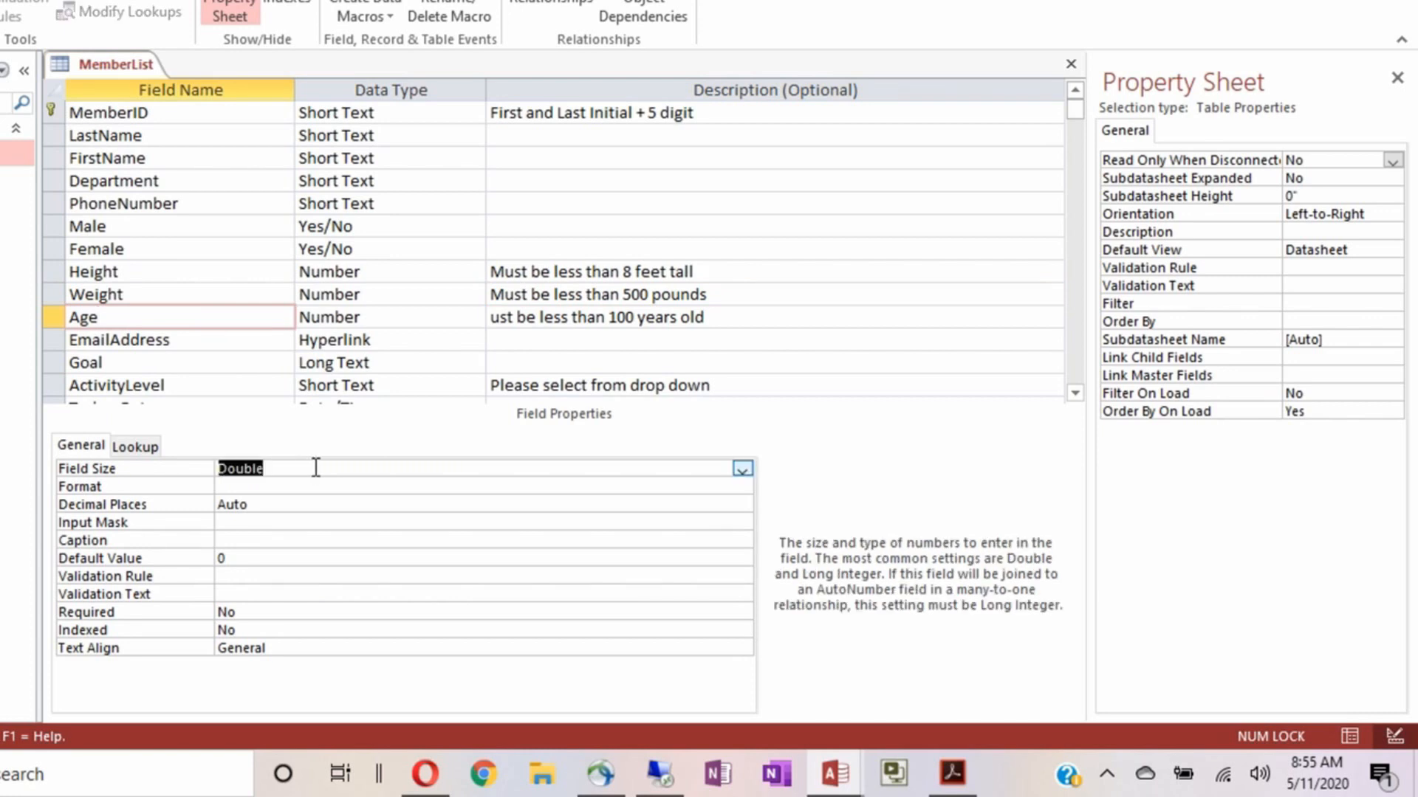
{"action": "left_click", "coordinate": [293, 504]}
{"action": "double_click", "coordinate": [293, 505]}
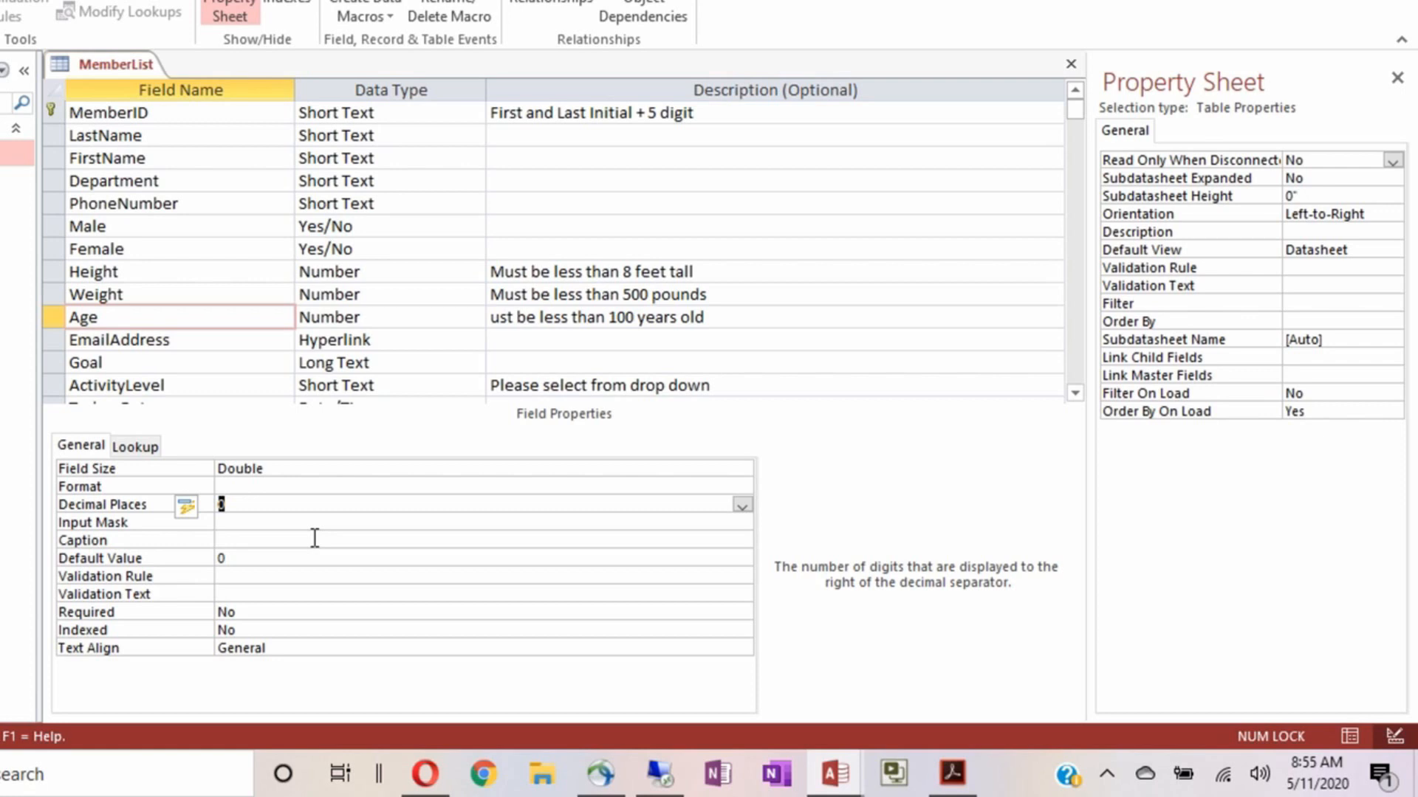
Fix Age's description to read 'Must be less than 100 years old' and select it
{"action": "left_click", "coordinate": [259, 526]}
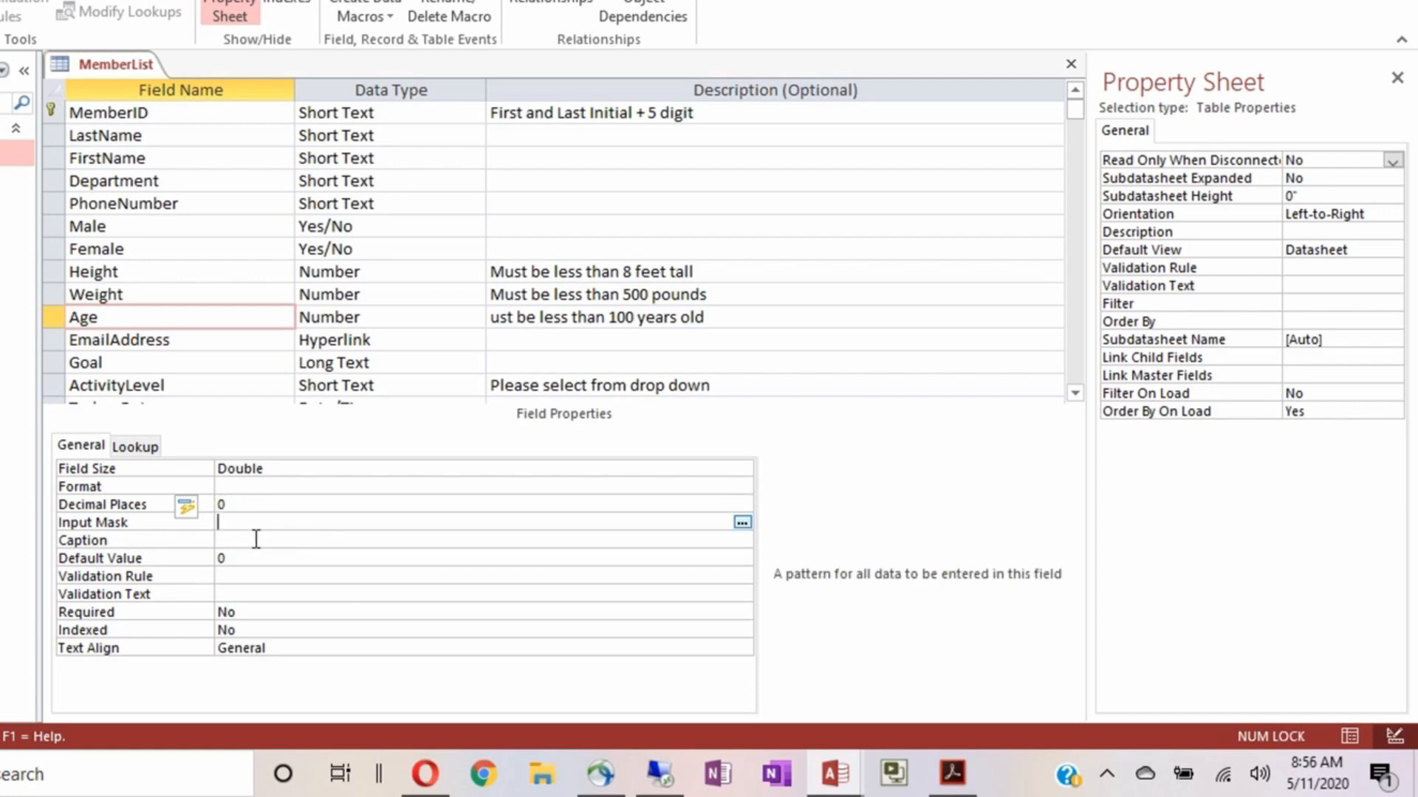
{"action": "left_click", "coordinate": [256, 544]}
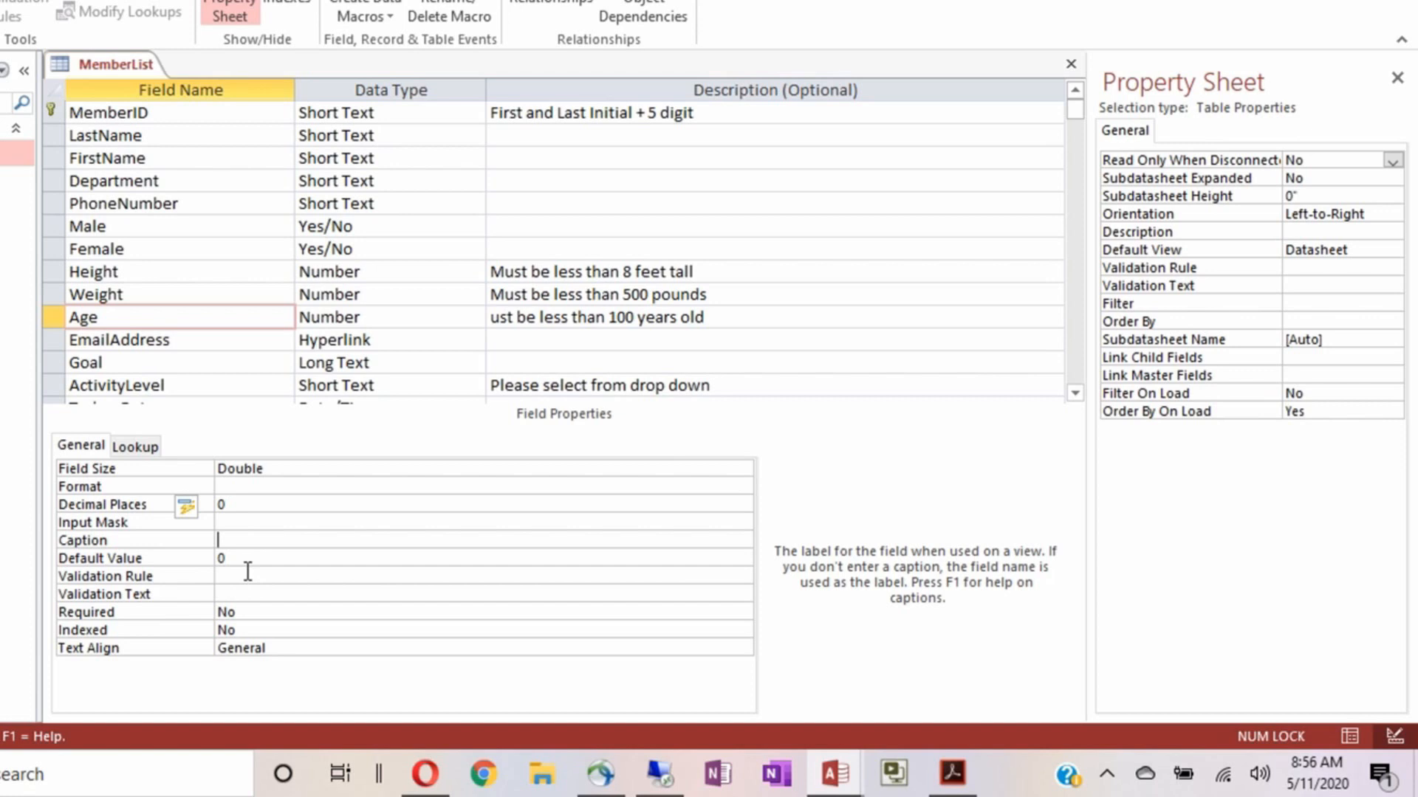
{"action": "left_click", "coordinate": [247, 576]}
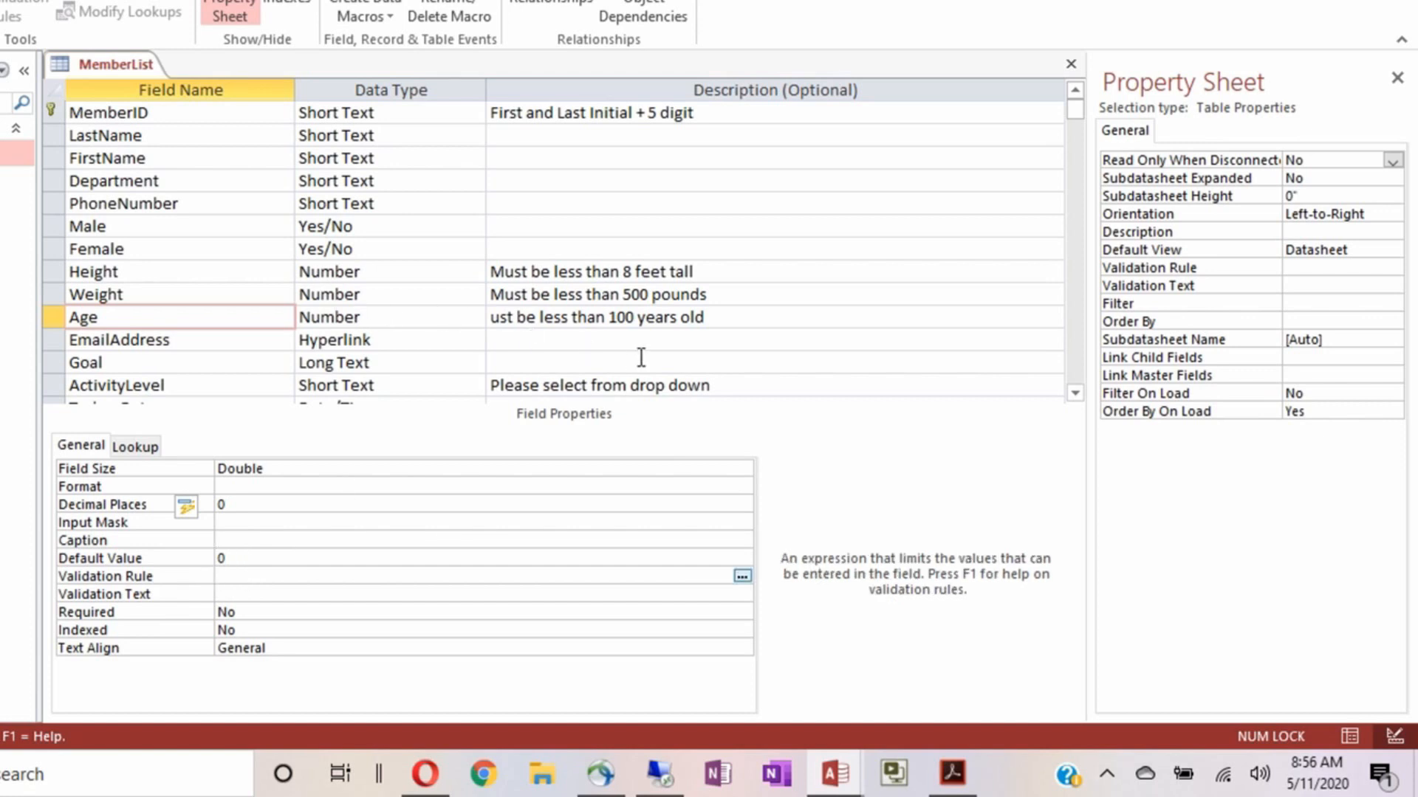
{"action": "left_click", "coordinate": [722, 313]}
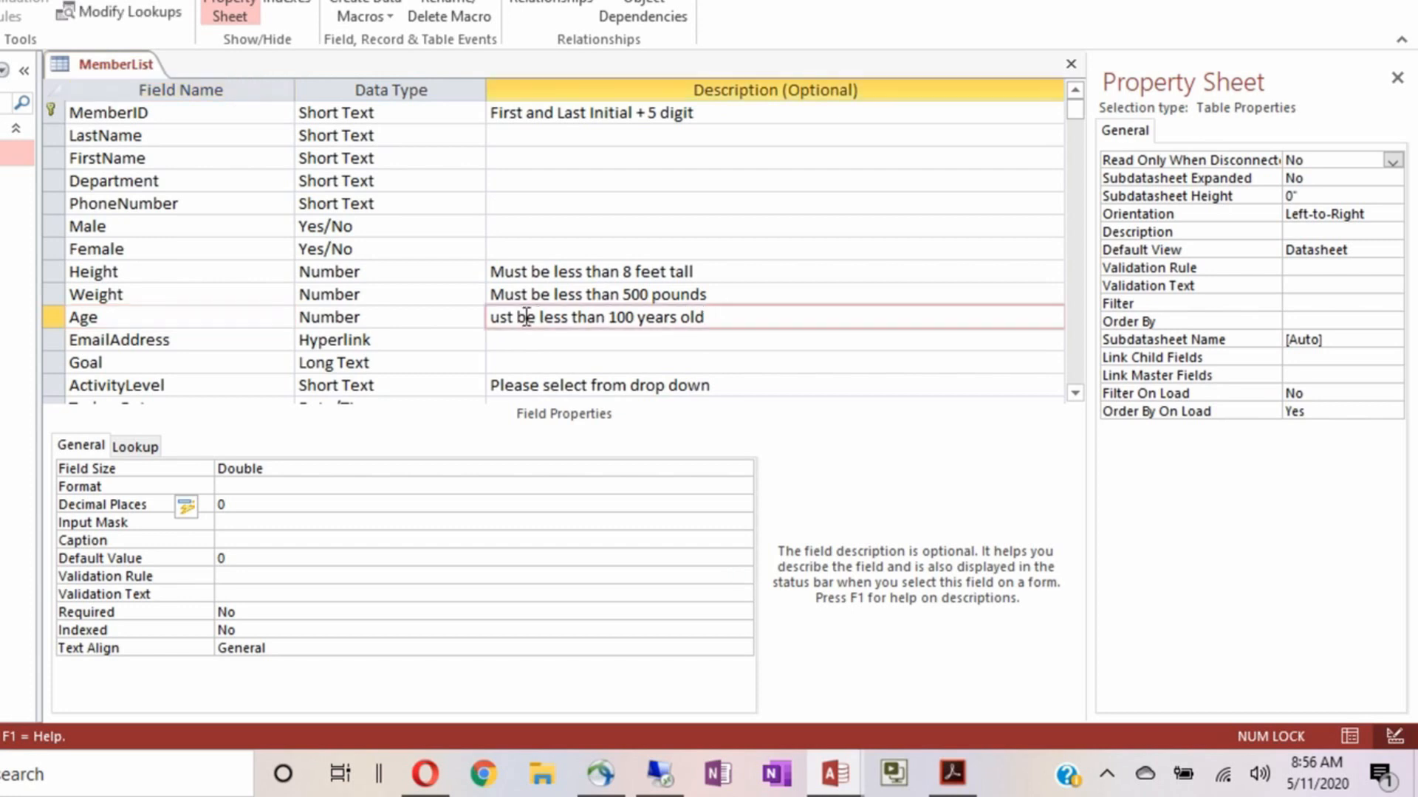
{"action": "left_click", "coordinate": [491, 317]}
{"action": "type", "text": "M"}
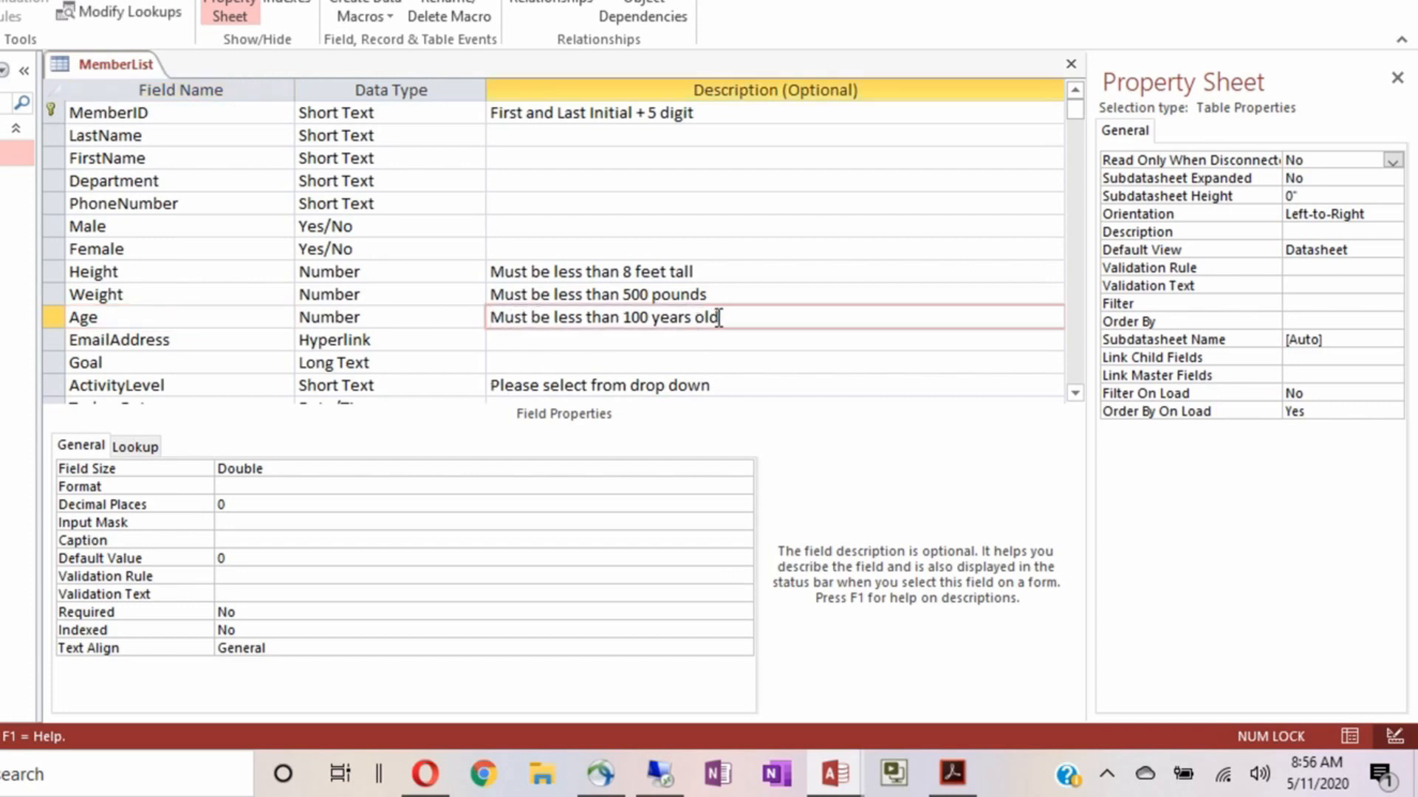
{"action": "left_click_drag", "start_coordinate": [720, 318], "coordinate": [443, 307]}
{"action": "key", "text": "ctrl+c"}
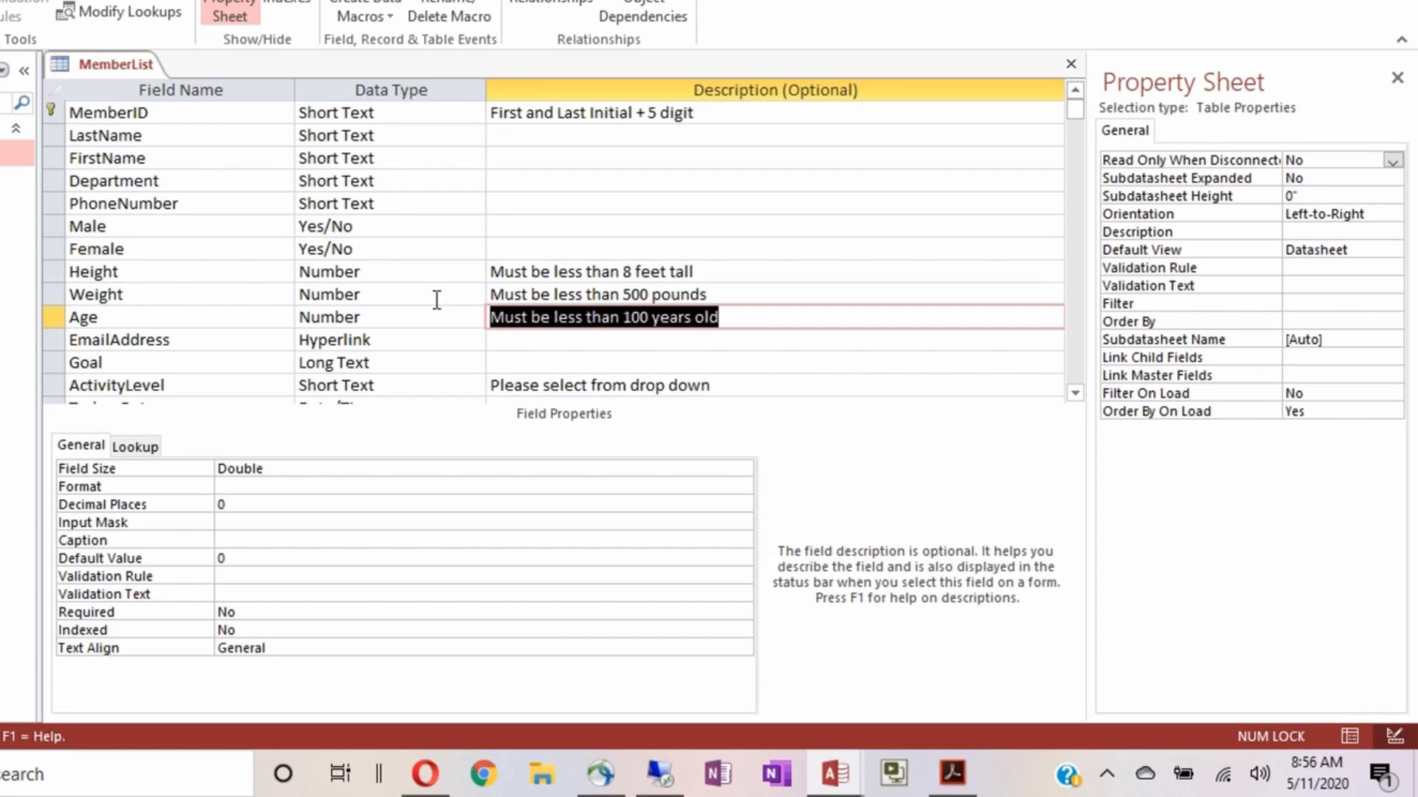
{"action": "left_click", "coordinate": [245, 577]}
Give Age the validation rule <100 with message 'Members must be less than 100 years old.'
{"action": "type", "text": "<100"}
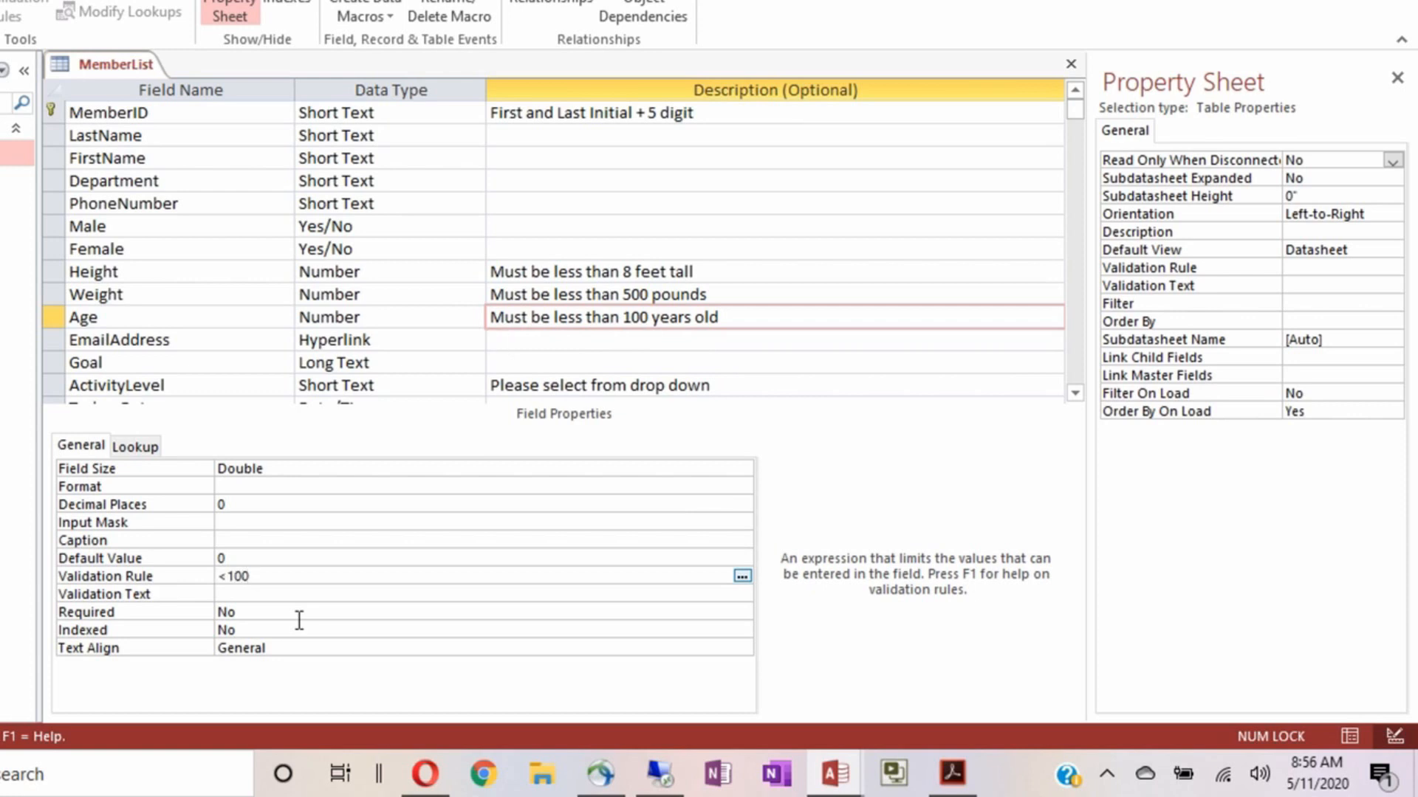
{"action": "left_click", "coordinate": [265, 586]}
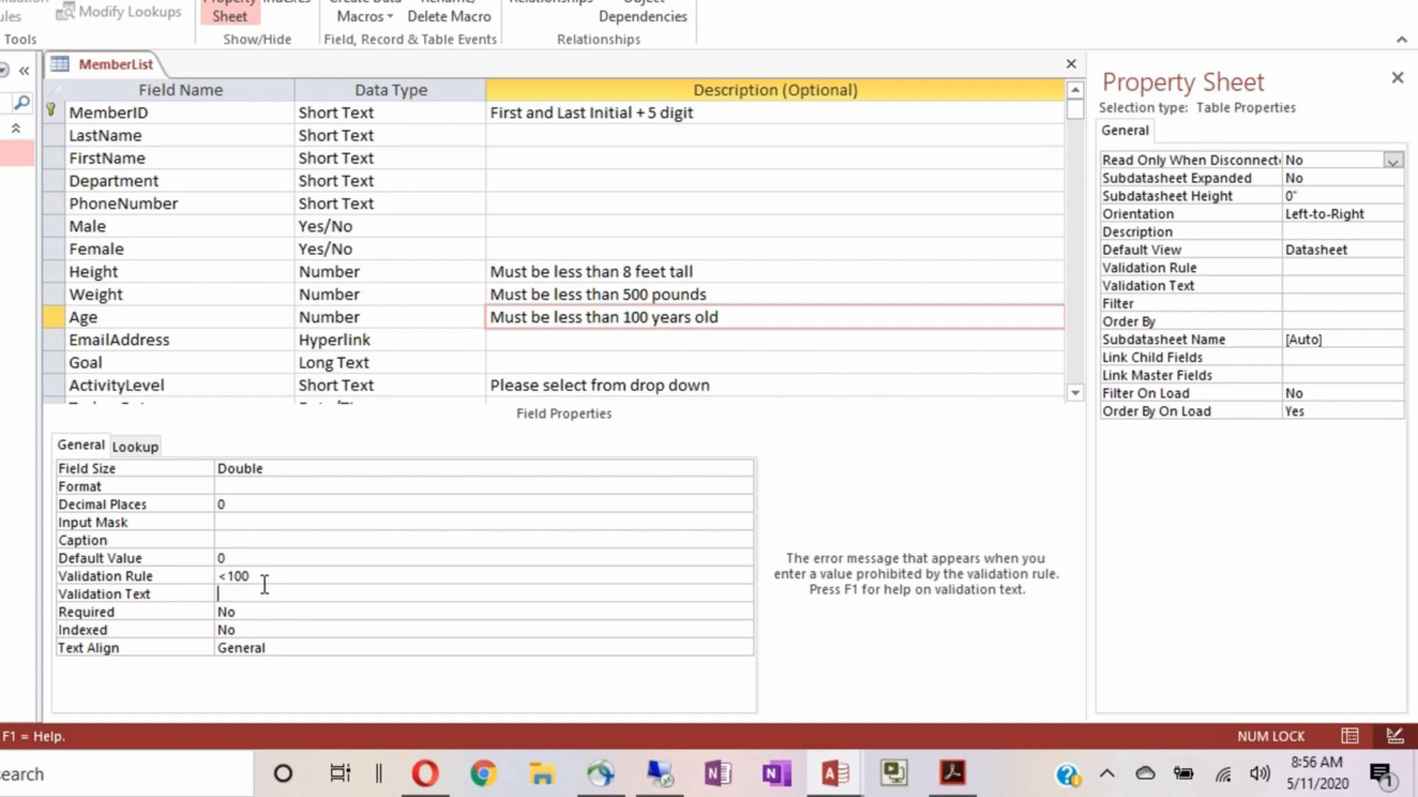
{"action": "key", "text": "ctrl+v"}
{"action": "key", "text": "Home"}
{"action": "key", "text": "Right"}
{"action": "type", "text": "eme"}
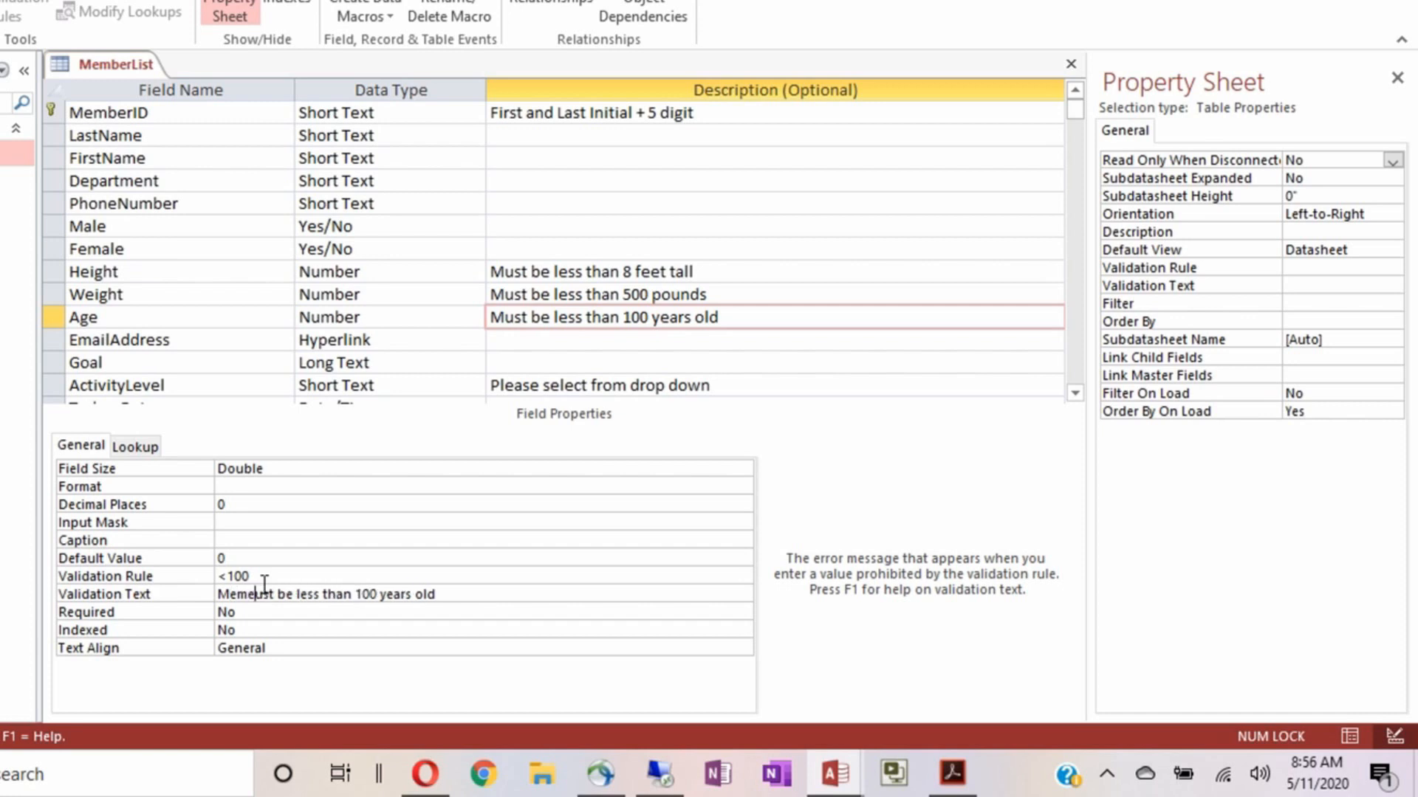
{"action": "key", "text": "BackSpace"}
{"action": "type", "text": "bers m"}
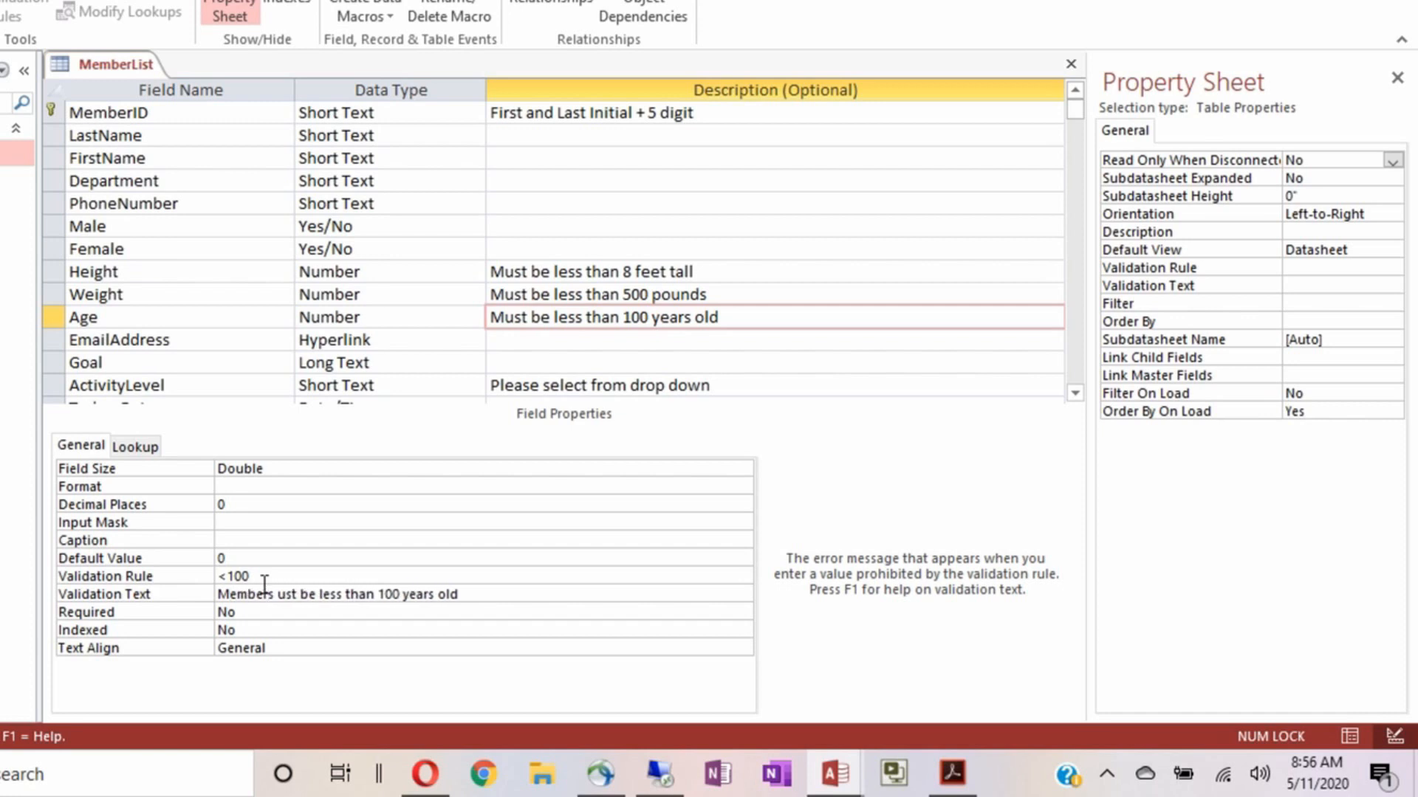
{"action": "key", "text": "End"}
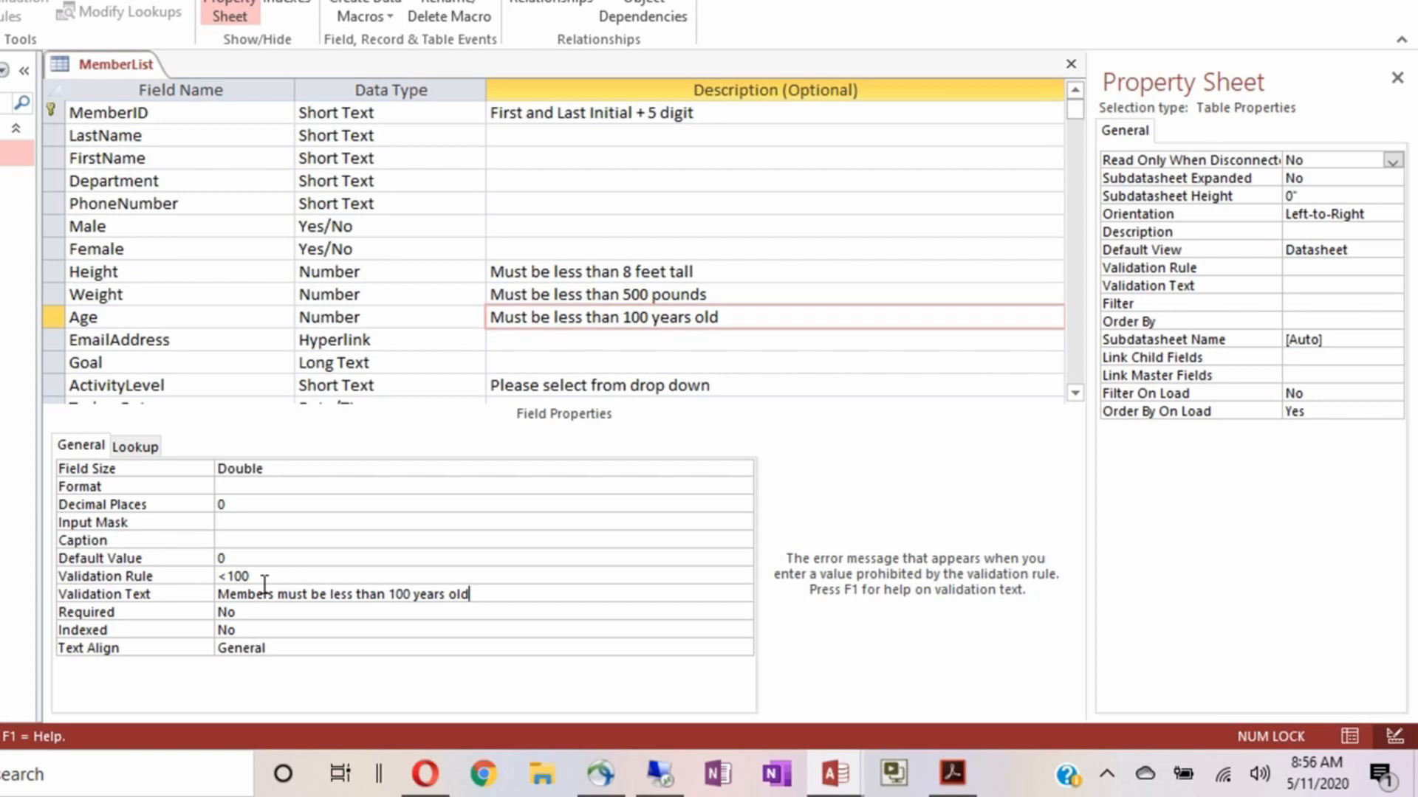
{"action": "type", "text": "."}
Make Age required and left-aligned, then show the EmailAddress field's properties
{"action": "double_click", "coordinate": [263, 612]}
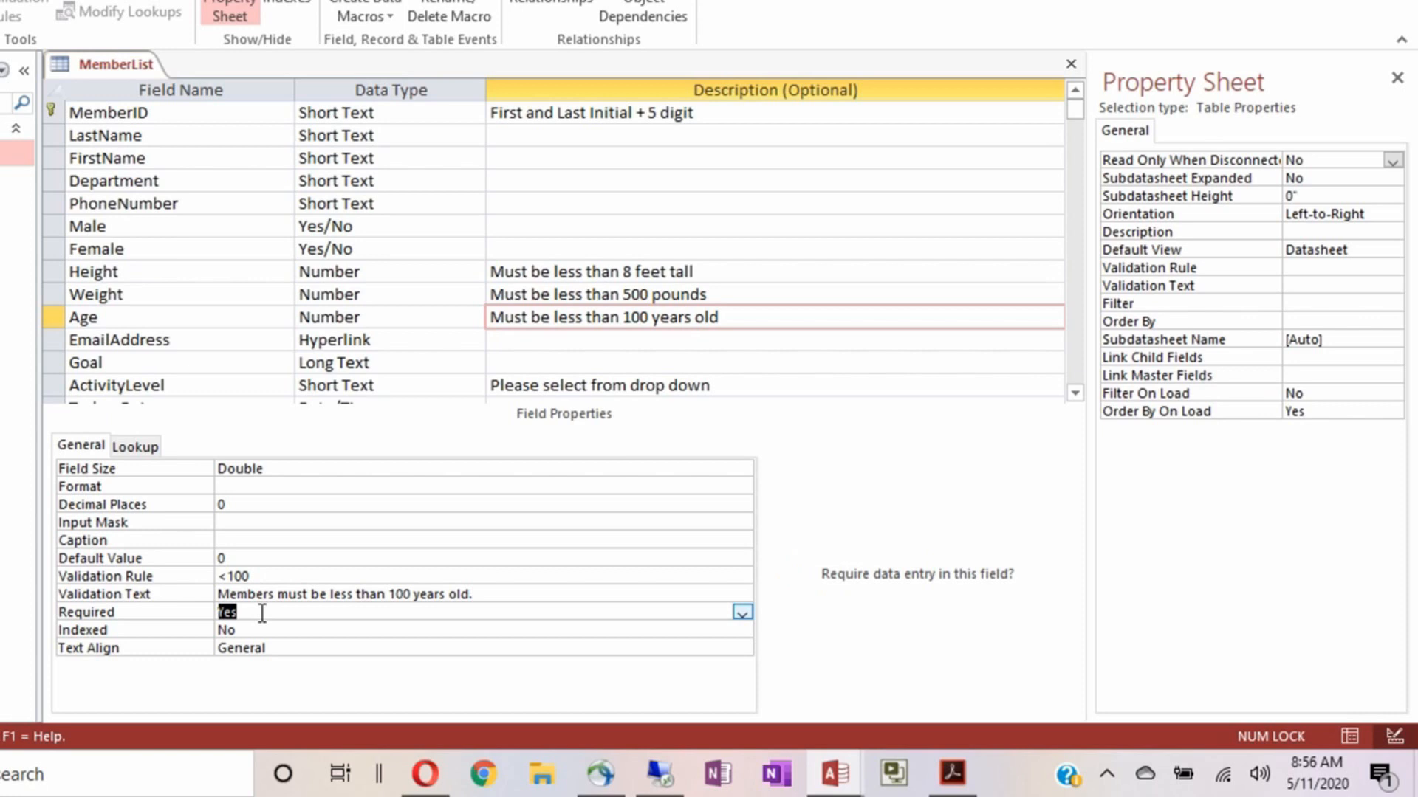
{"action": "double_click", "coordinate": [280, 647]}
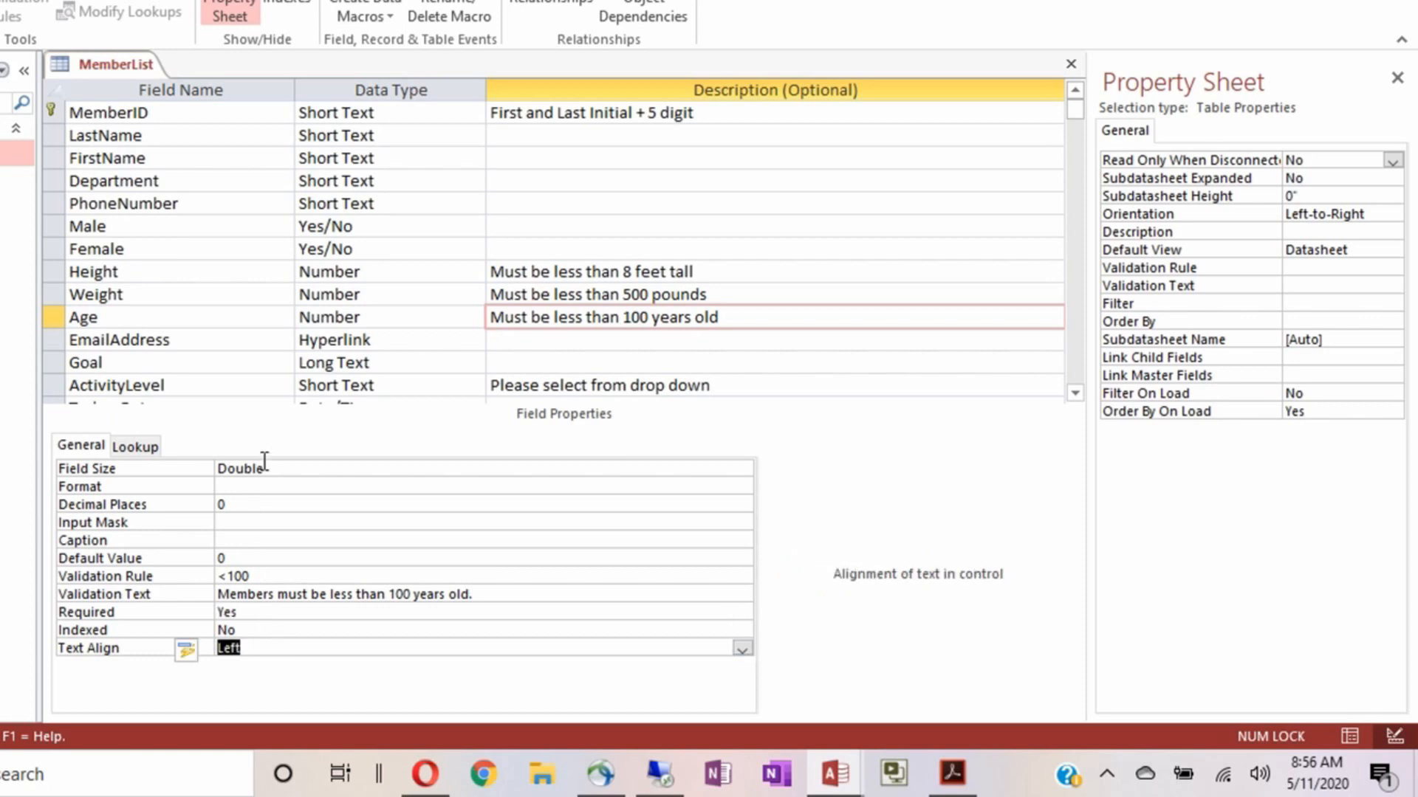
{"action": "left_click", "coordinate": [249, 339]}
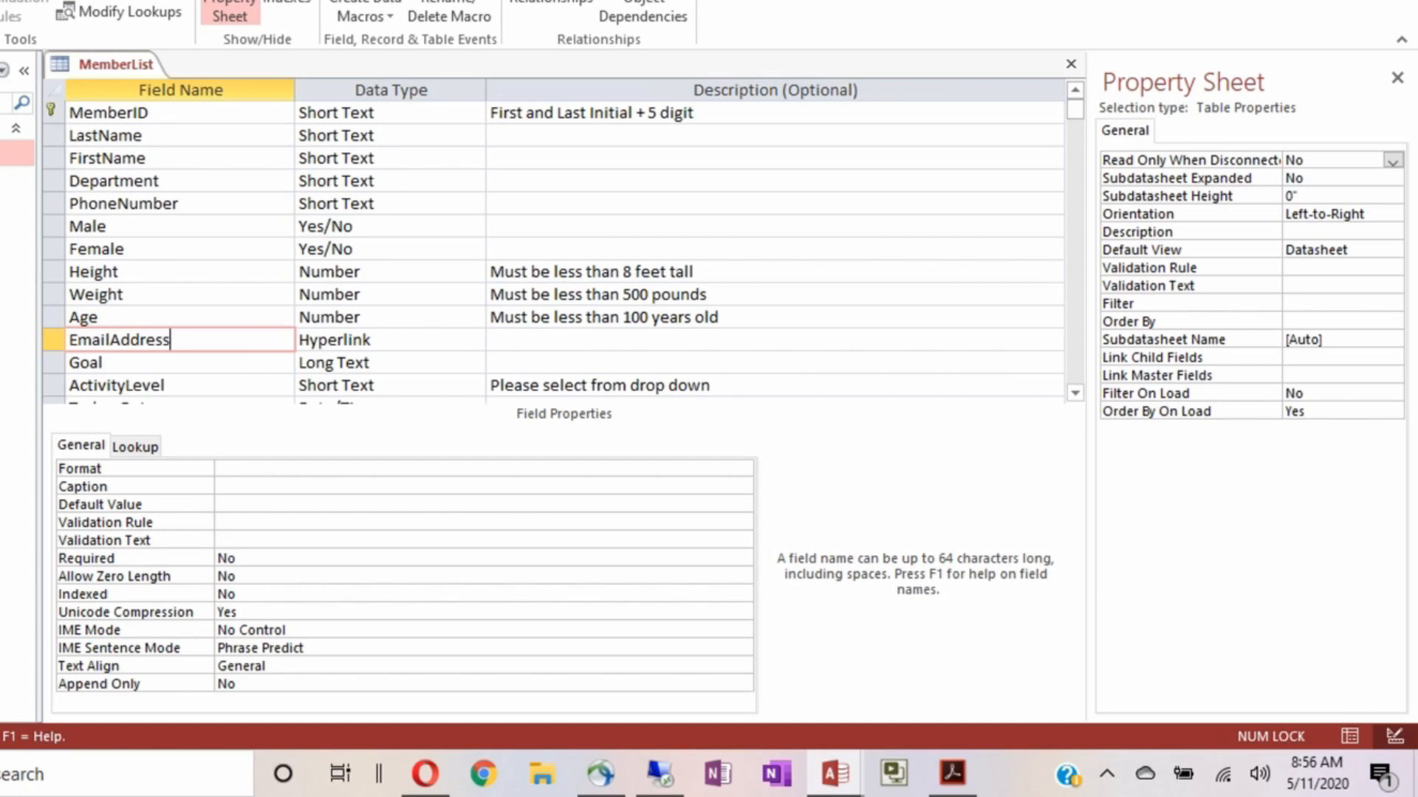
{"action": "key", "text": "alt+Tab"}
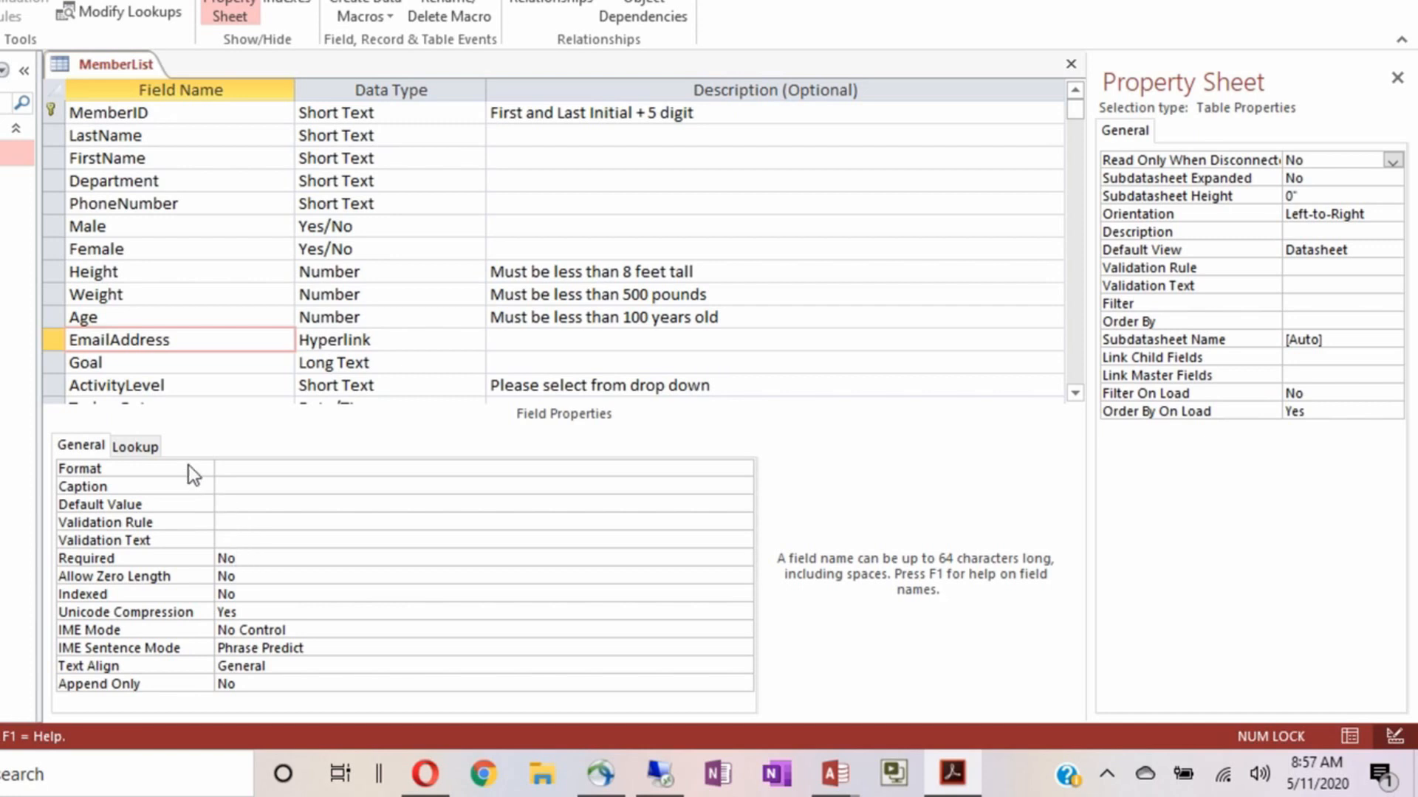
Enter the EmailAddress validation rule (Like "*?@?*.?*") And (Not Like "*[,;]*")
{"action": "left_click", "coordinate": [233, 522]}
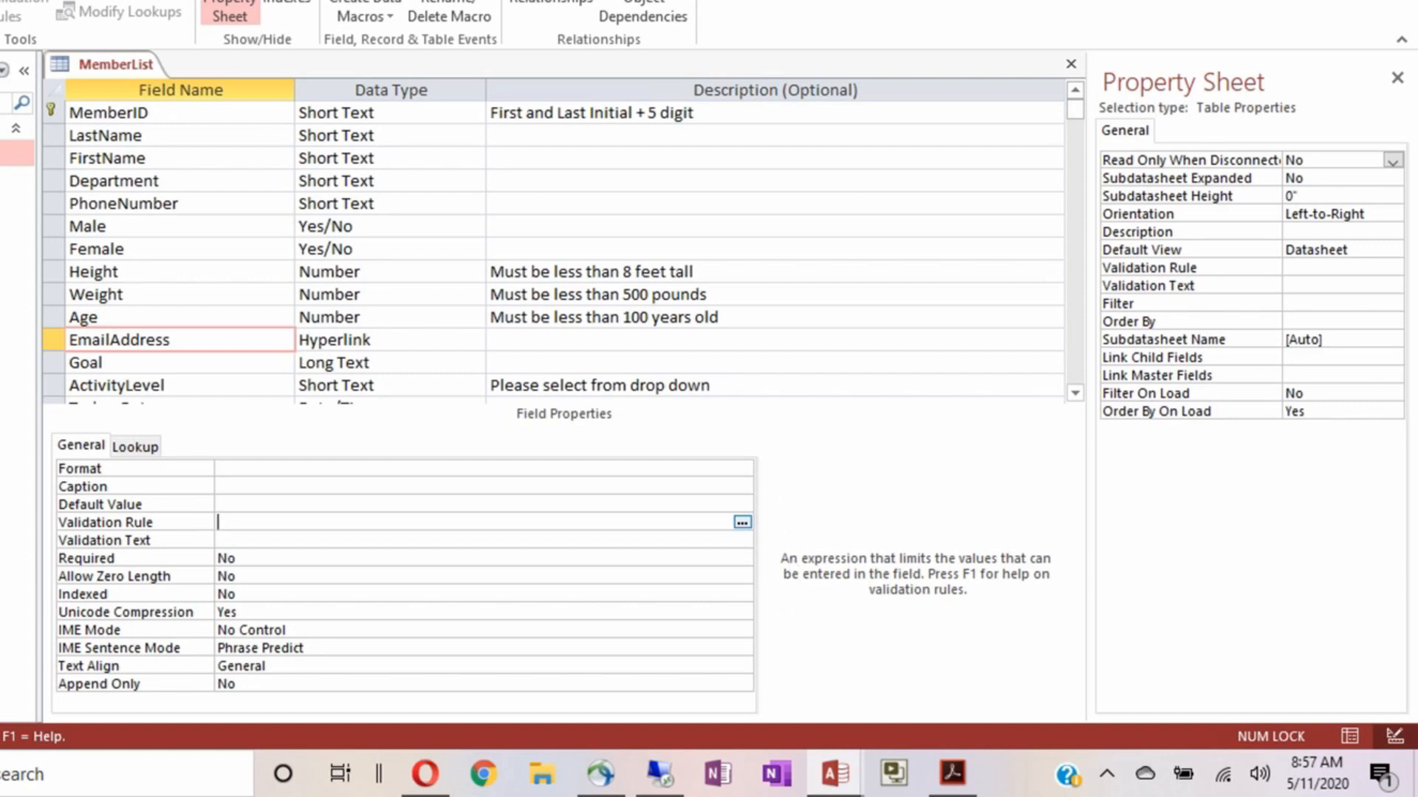
{"action": "key", "text": "alt+Tab"}
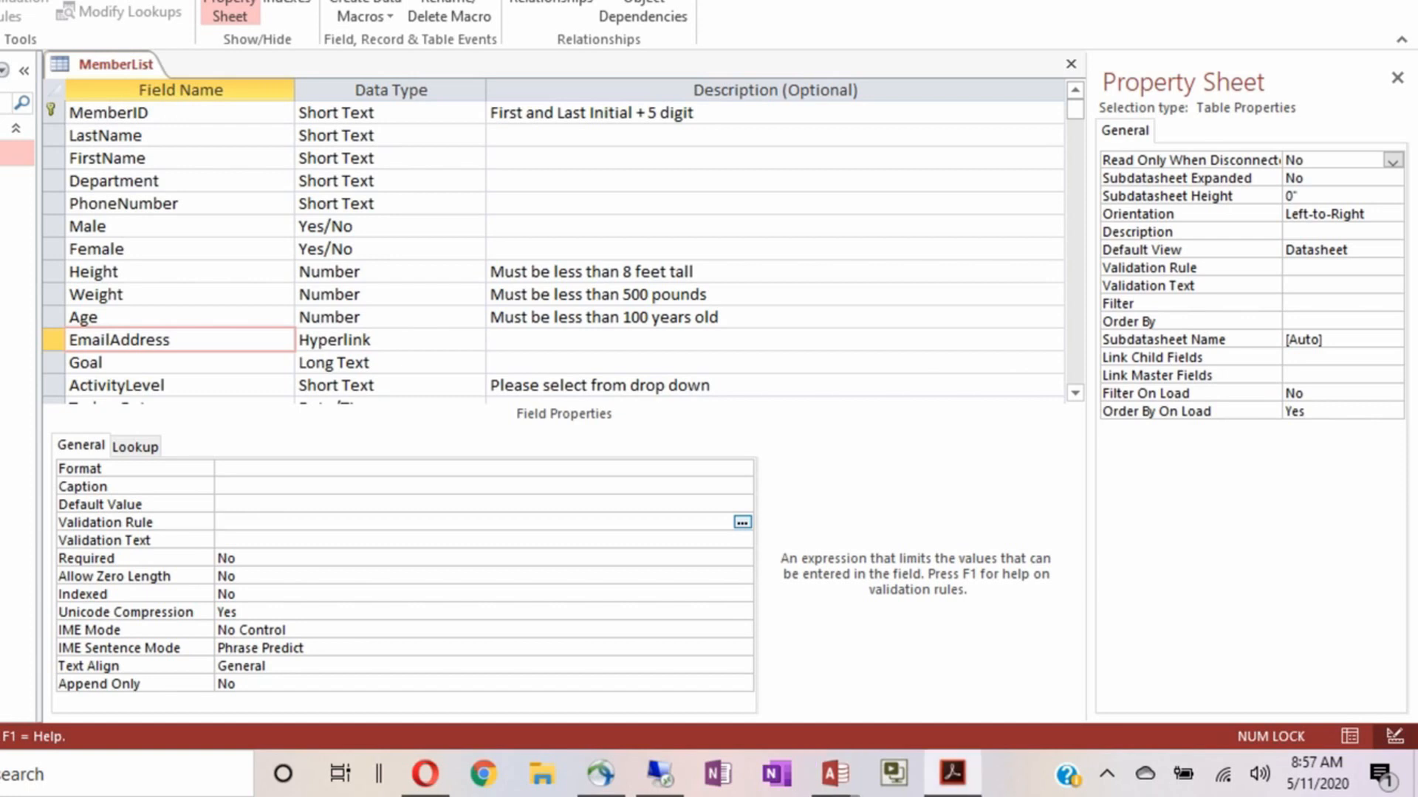
{"action": "left_click", "coordinate": [231, 522]}
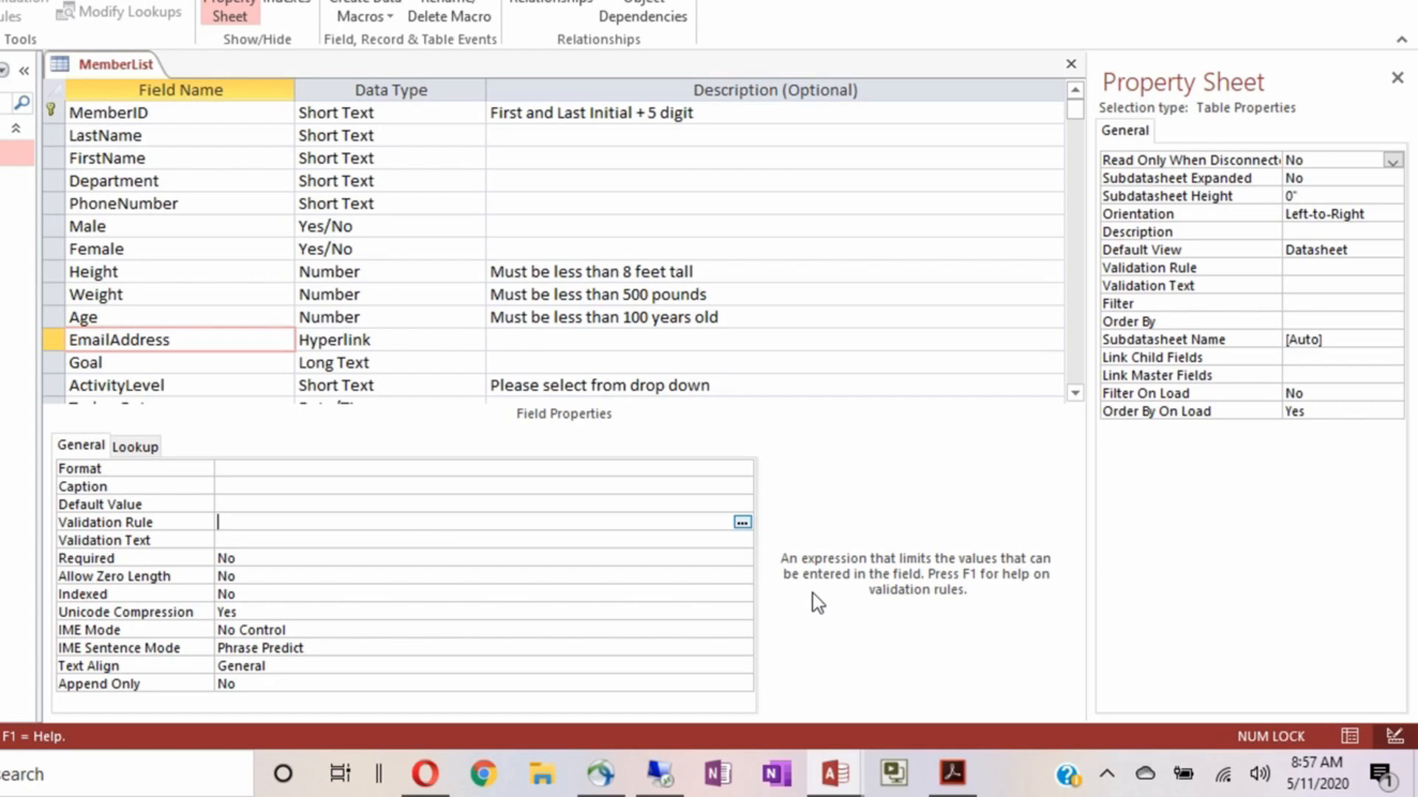
{"action": "type", "text": "(Like \"*?"}
{"action": "type", "text": "@?*"}
{"action": "type", "text": ".?*\")"}
{"action": "type", "text": "A"}
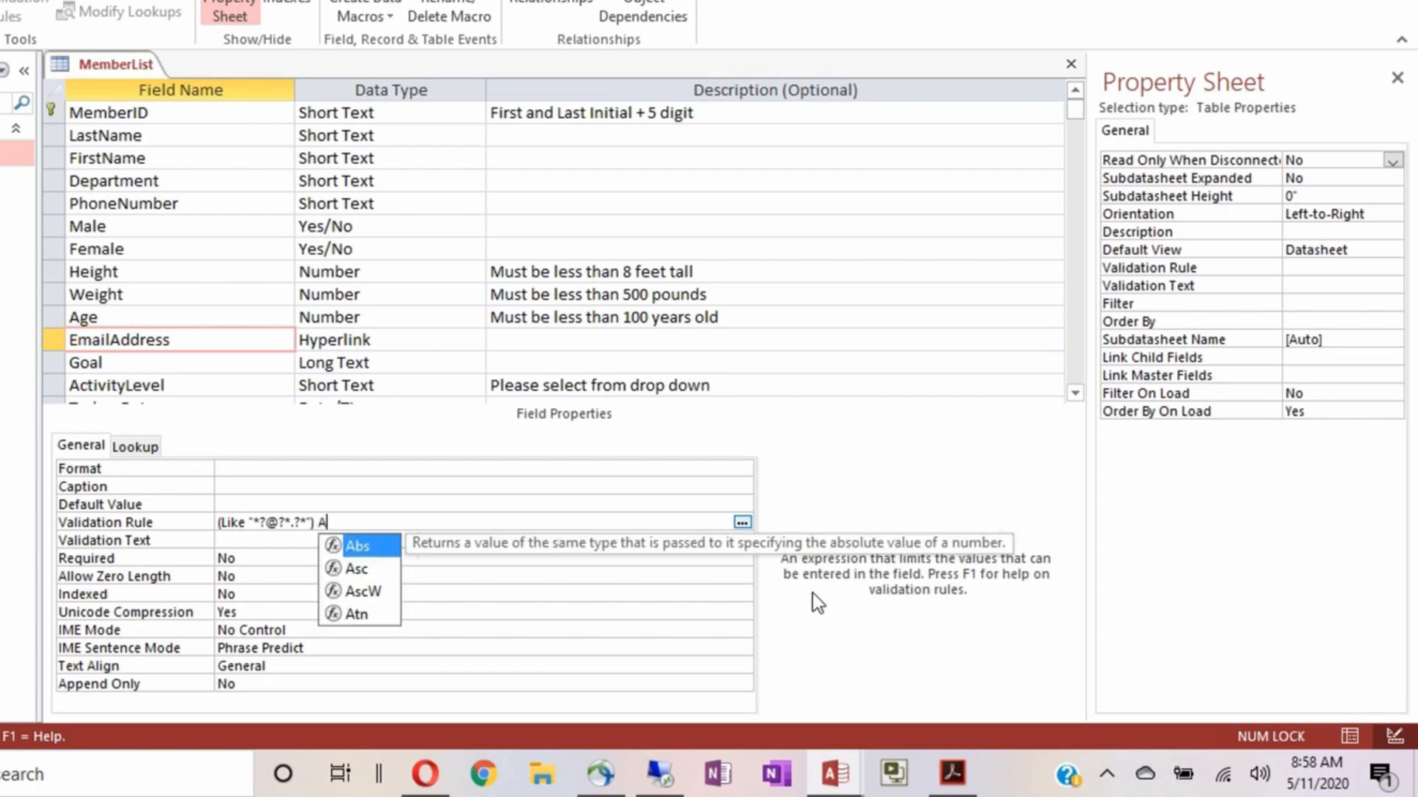
{"action": "type", "text": "nd"}
{"action": "type", "text": " ("}
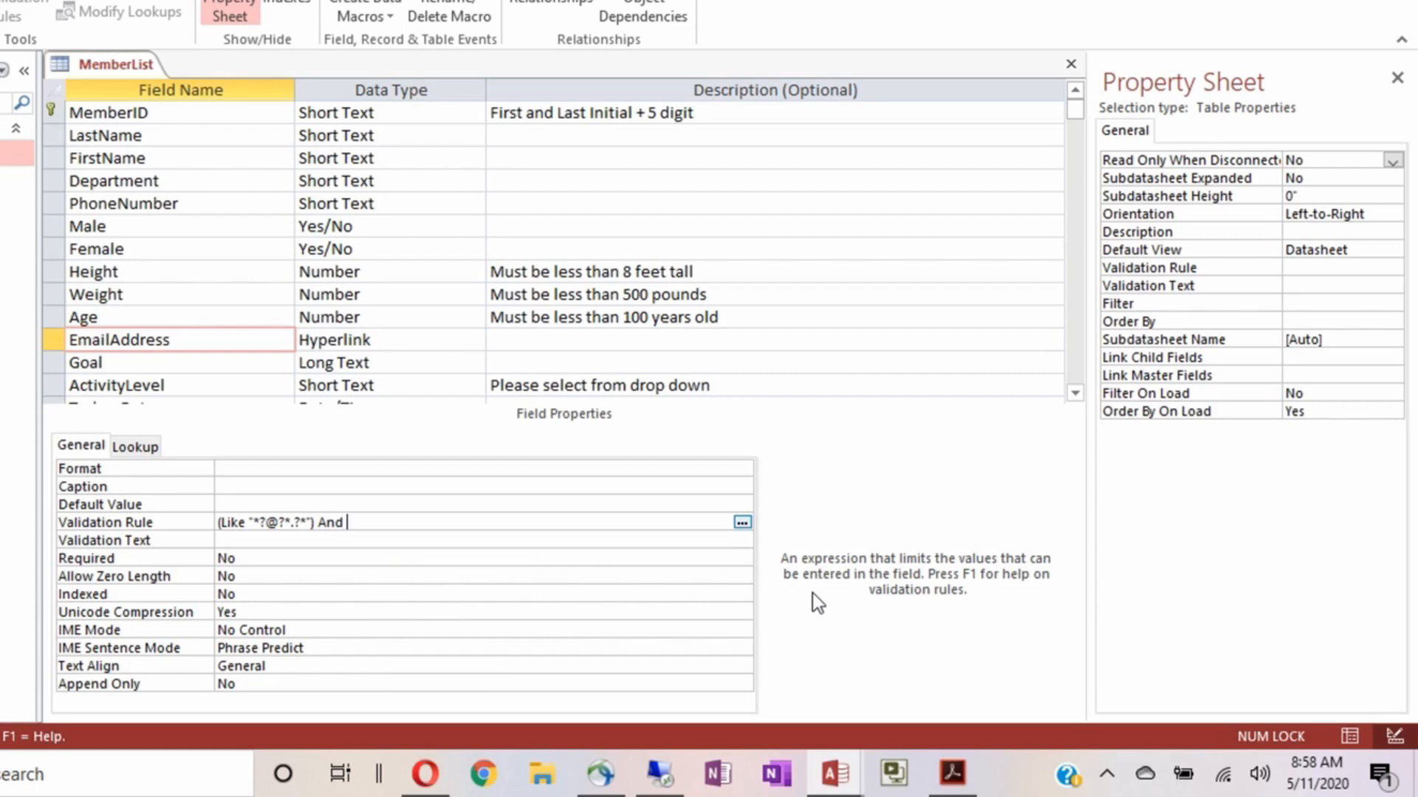
{"action": "type", "text": "Not Like"}
{"action": "type", "text": "\"*[,;]*"}
{"action": "type", "text": "\")"}
{"action": "left_click", "coordinate": [240, 544]}
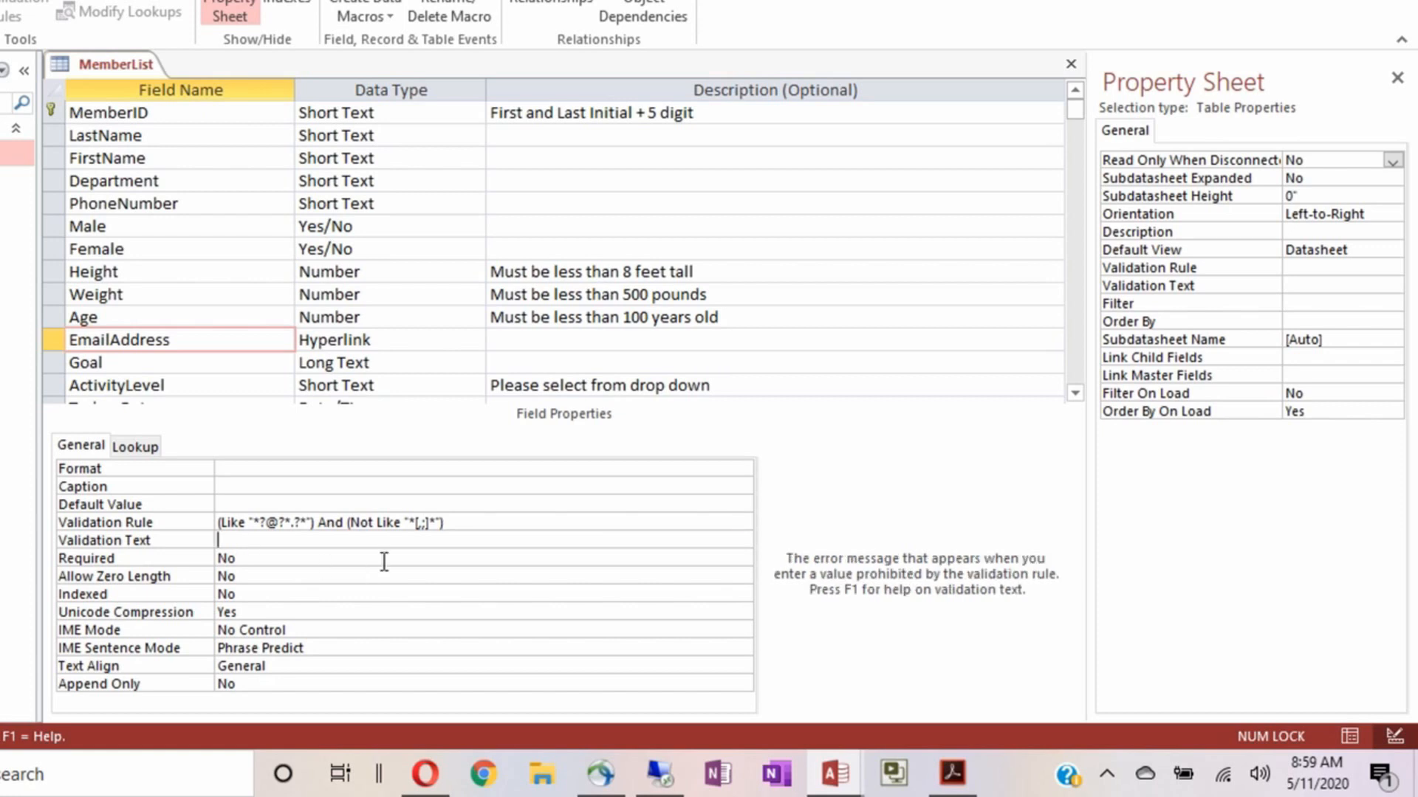
Add the missing ") to the EmailAddress rule and enter the message 'Please enter a valid Email Address.'
{"action": "left_click", "coordinate": [436, 521]}
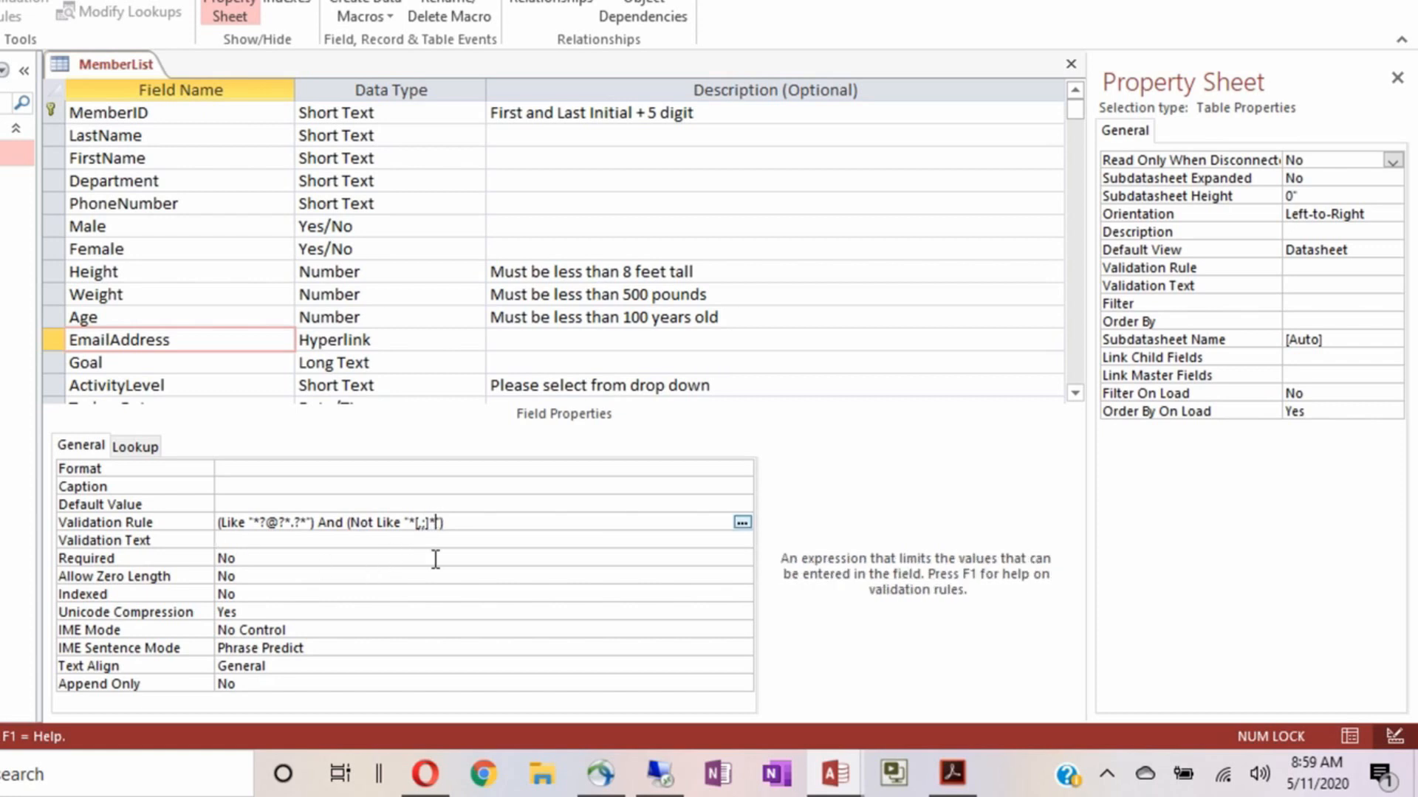
{"action": "left_click", "coordinate": [238, 544]}
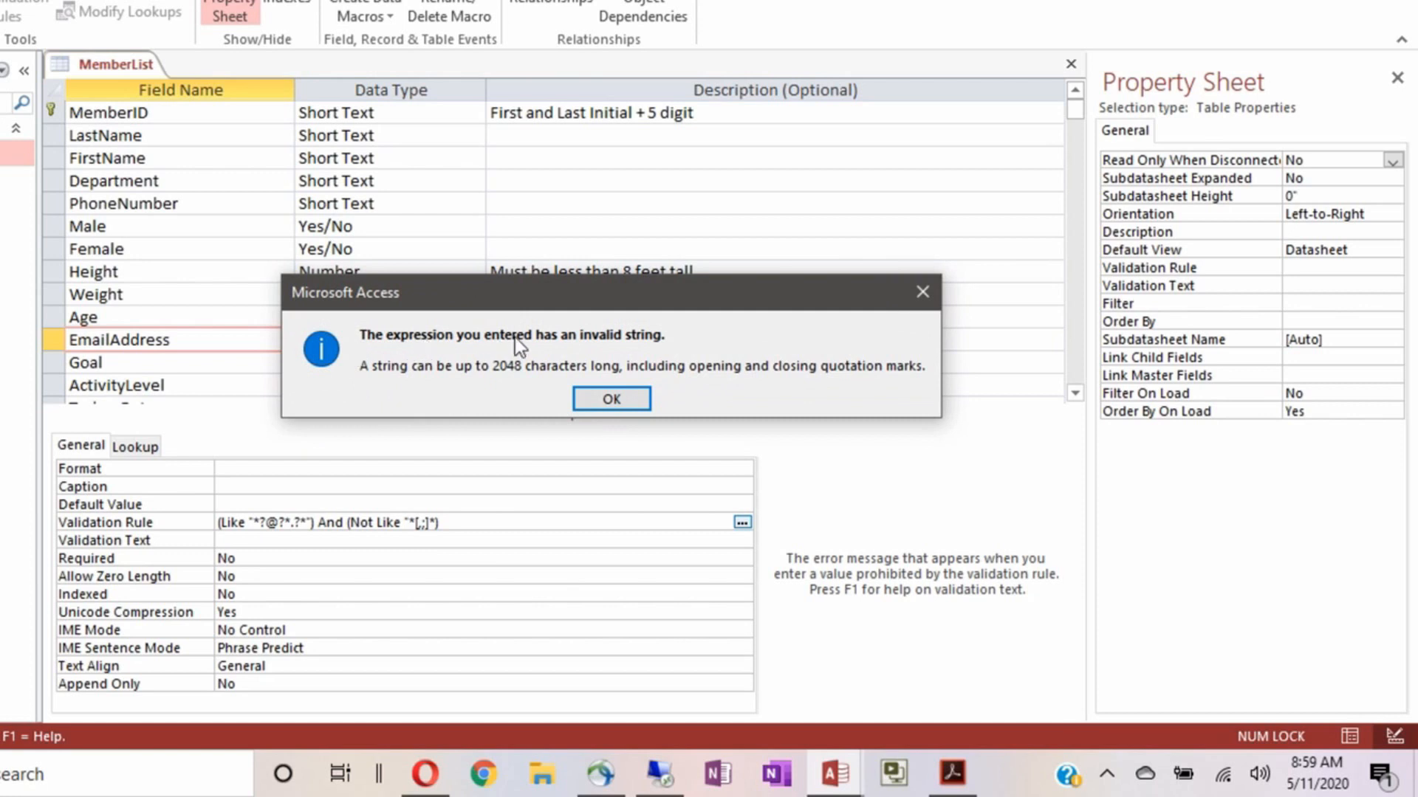
{"action": "left_click", "coordinate": [599, 399]}
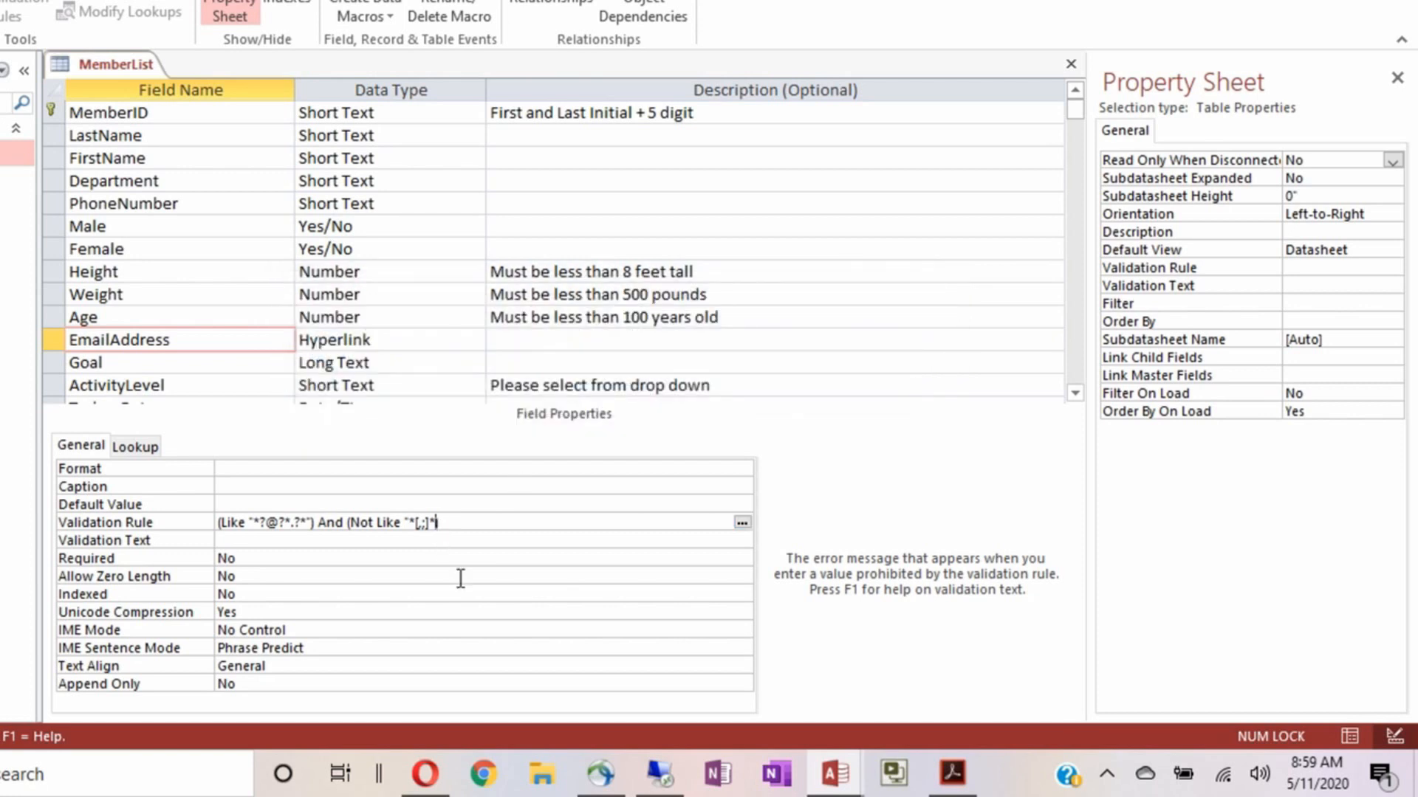
{"action": "type", "text": "\")"}
{"action": "left_click", "coordinate": [250, 543]}
{"action": "type", "text": "Please enter a "}
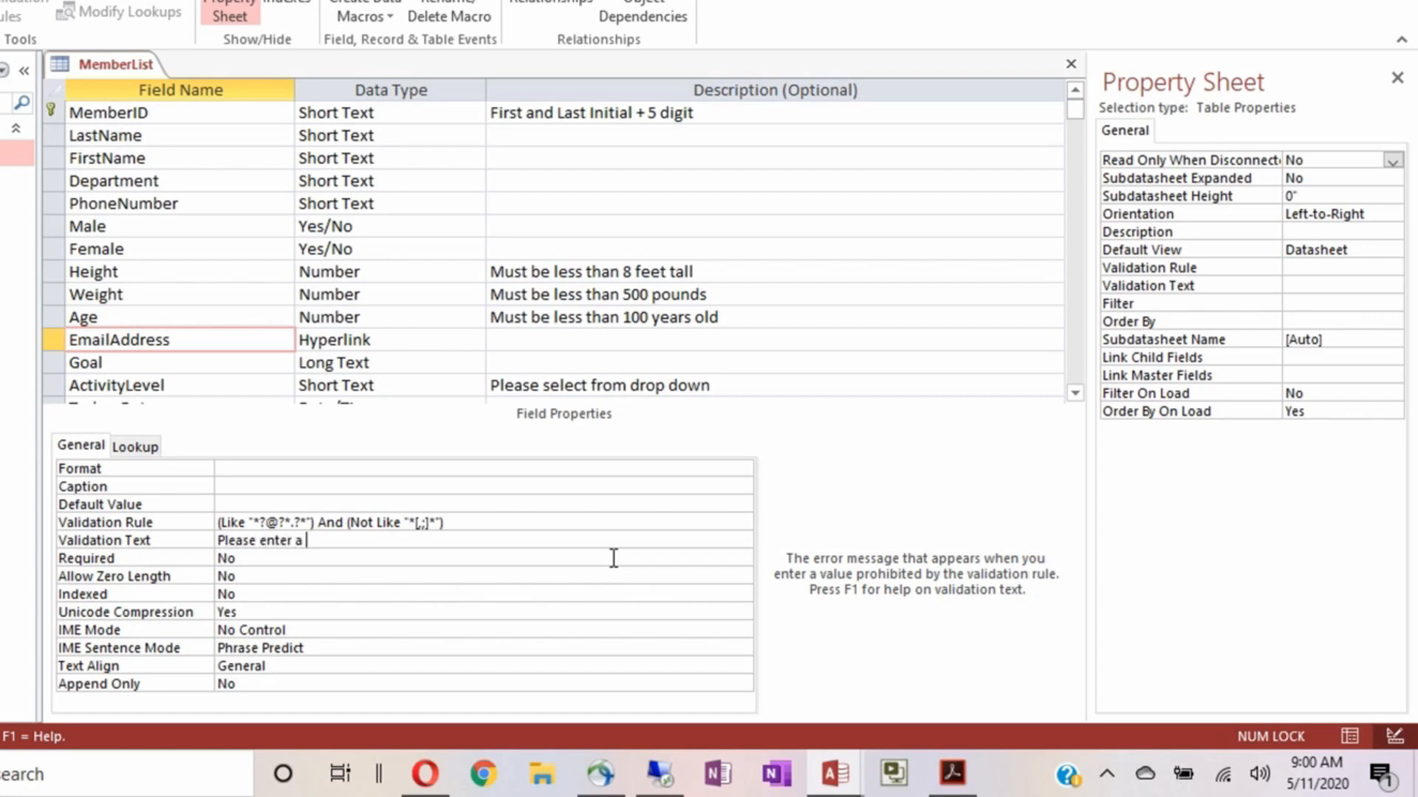
{"action": "type", "text": "valid Email Addre"}
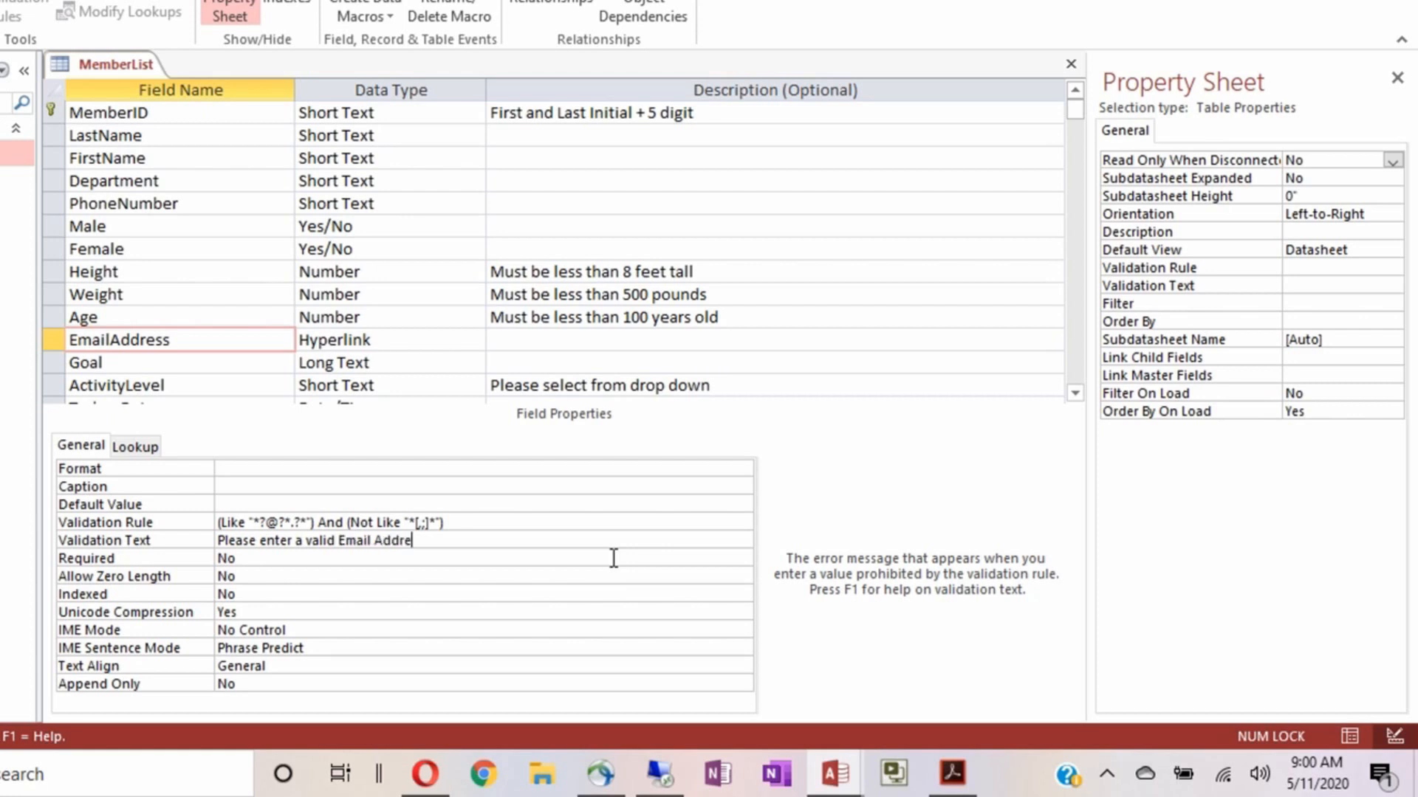
{"action": "type", "text": "ss."}
Set the EmailAddress field's Text Align to Left
{"action": "double_click", "coordinate": [292, 666]}
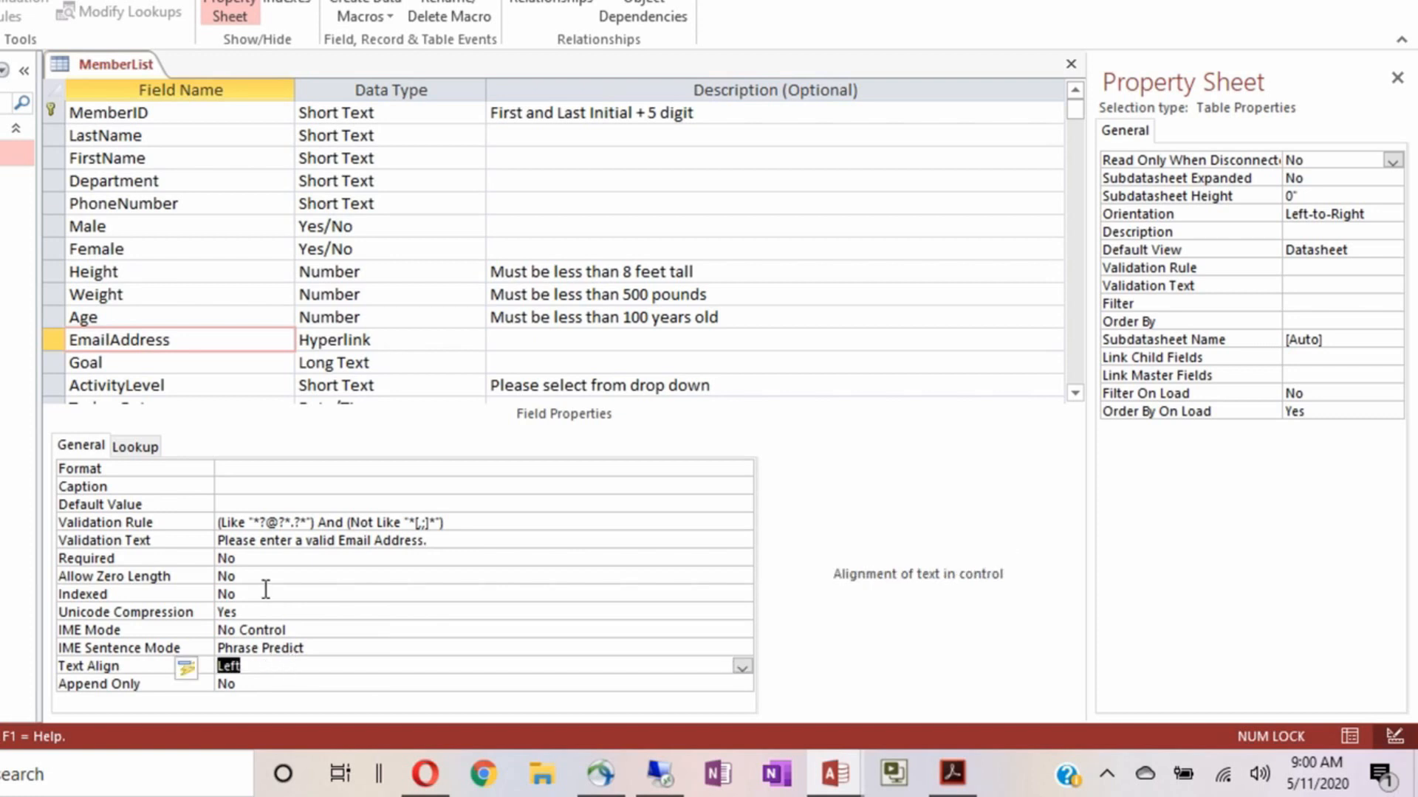
{"action": "left_click", "coordinate": [189, 364]}
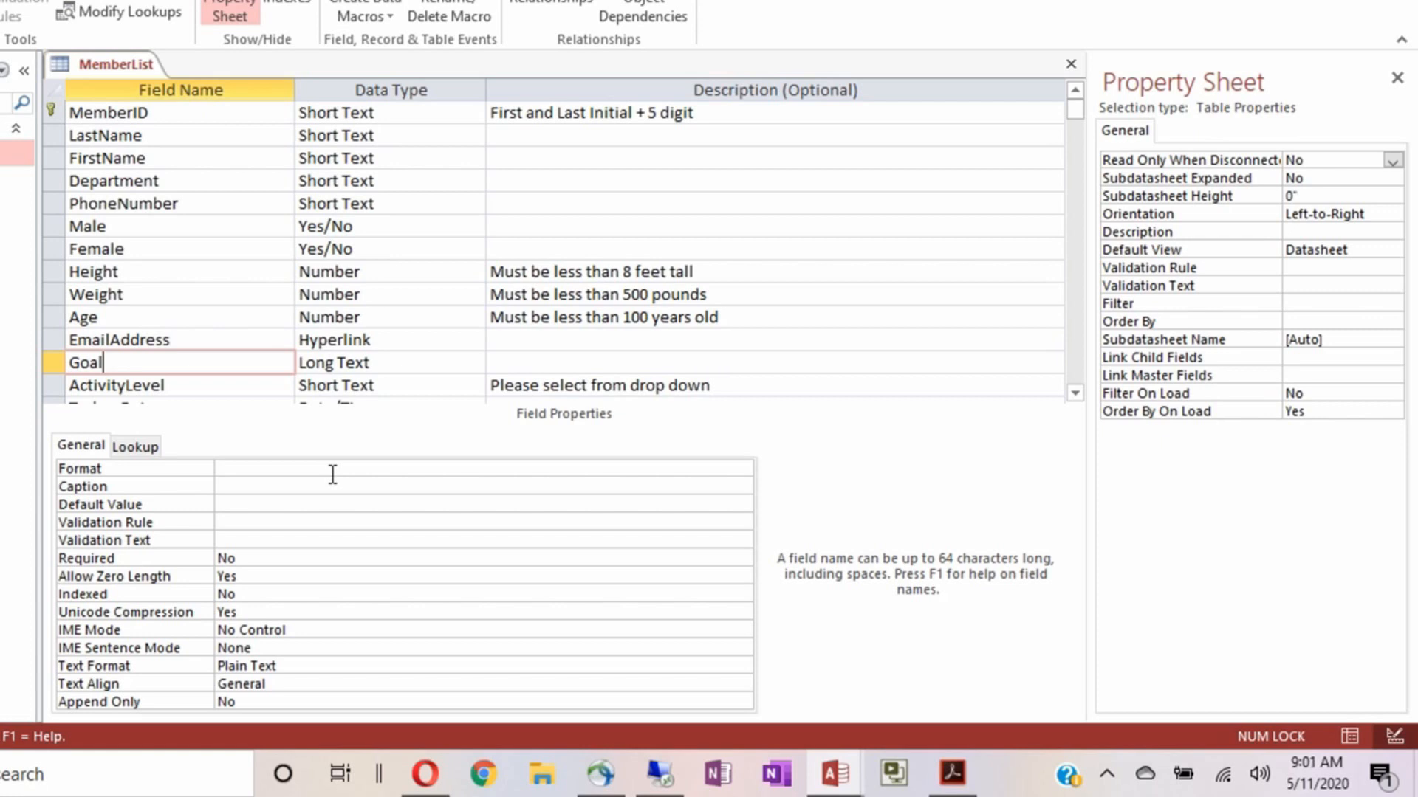
Caption EmailAddress 'Email Address' and set the Goal field's Text Align to Left
{"action": "left_click", "coordinate": [248, 340]}
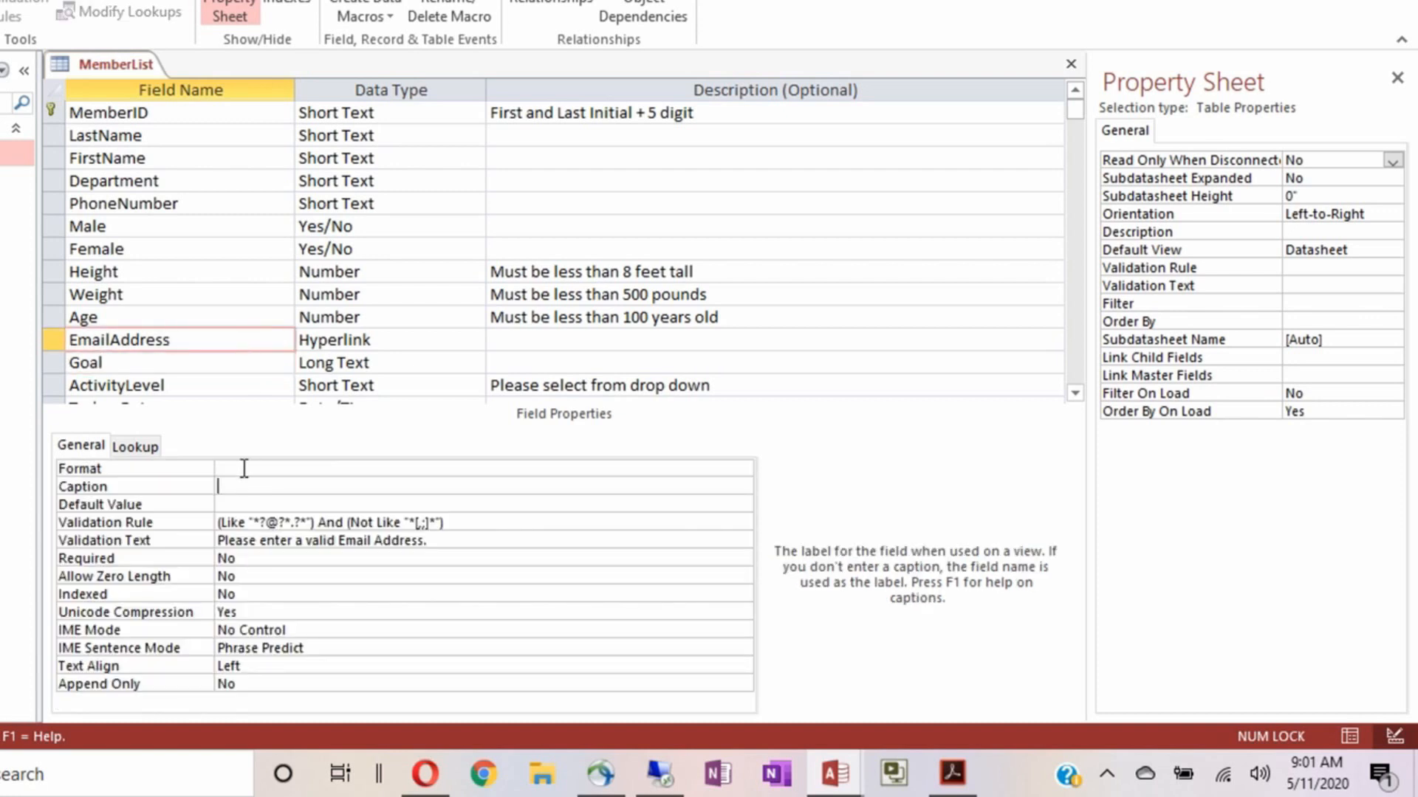
{"action": "type", "text": "Email Address"}
{"action": "left_click", "coordinate": [216, 364]}
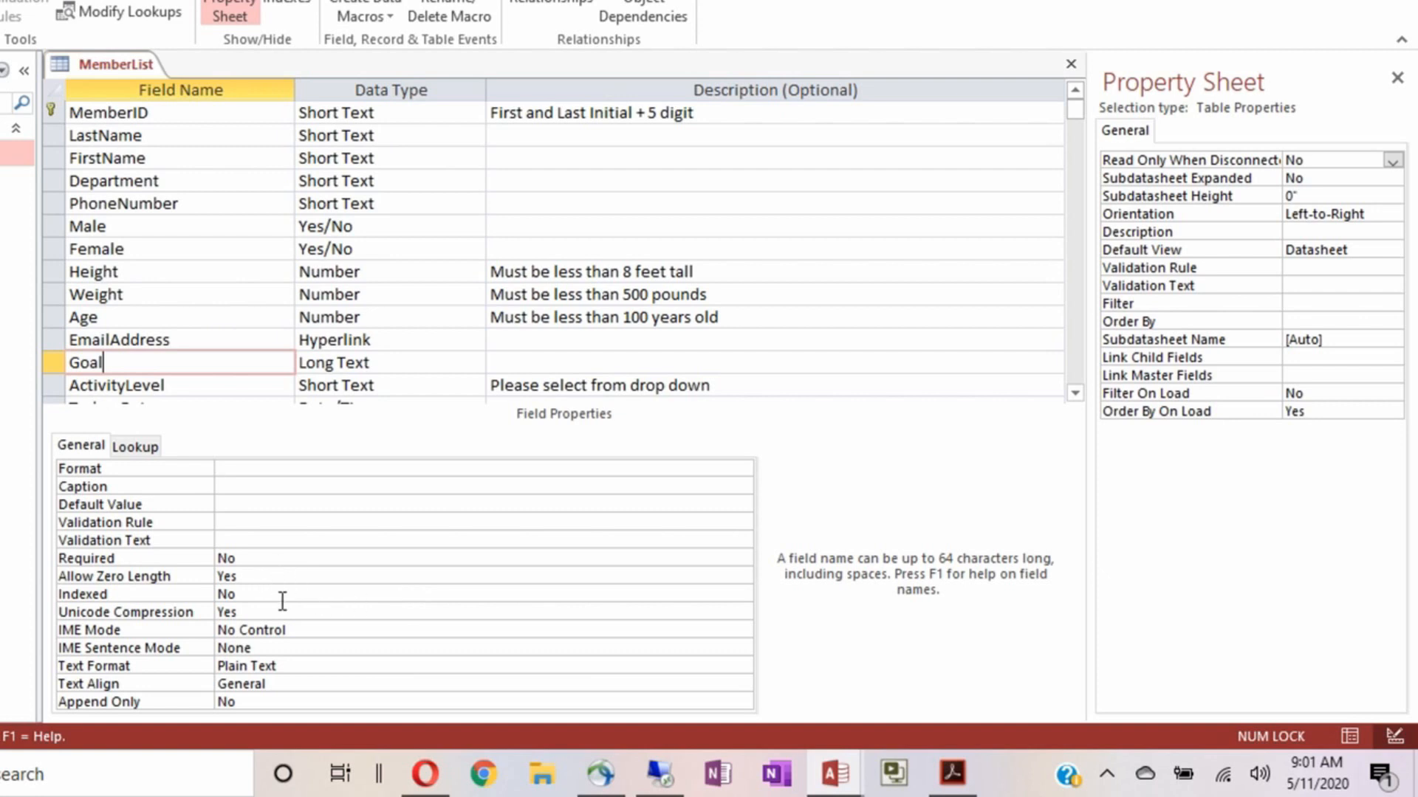
{"action": "double_click", "coordinate": [316, 680]}
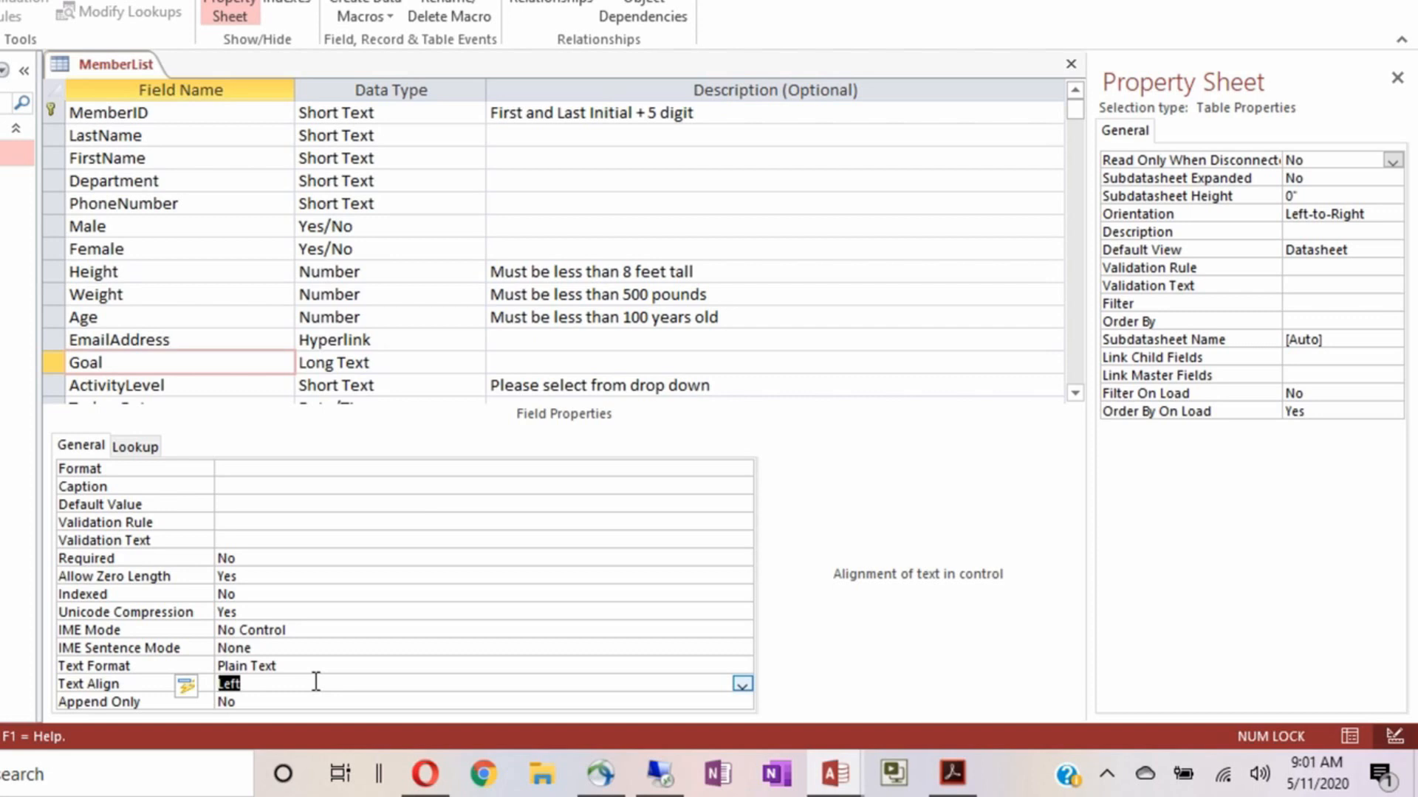
{"action": "left_click", "coordinate": [198, 387]}
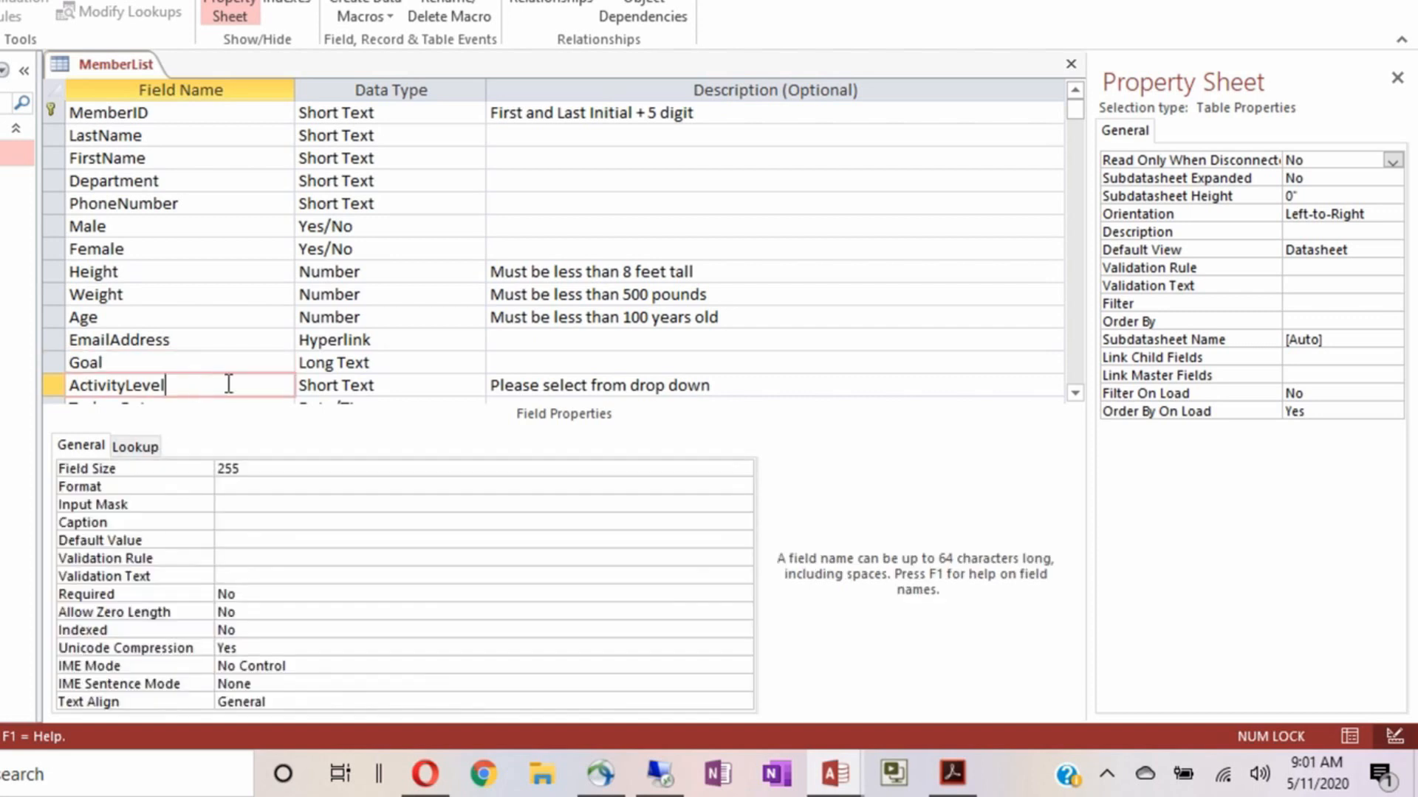
Make ActivityLevel required with Left alignment and the caption 'Activity Level'
{"action": "scroll", "coordinate": [198, 279], "scroll_direction": "down", "scroll_amount": 1}
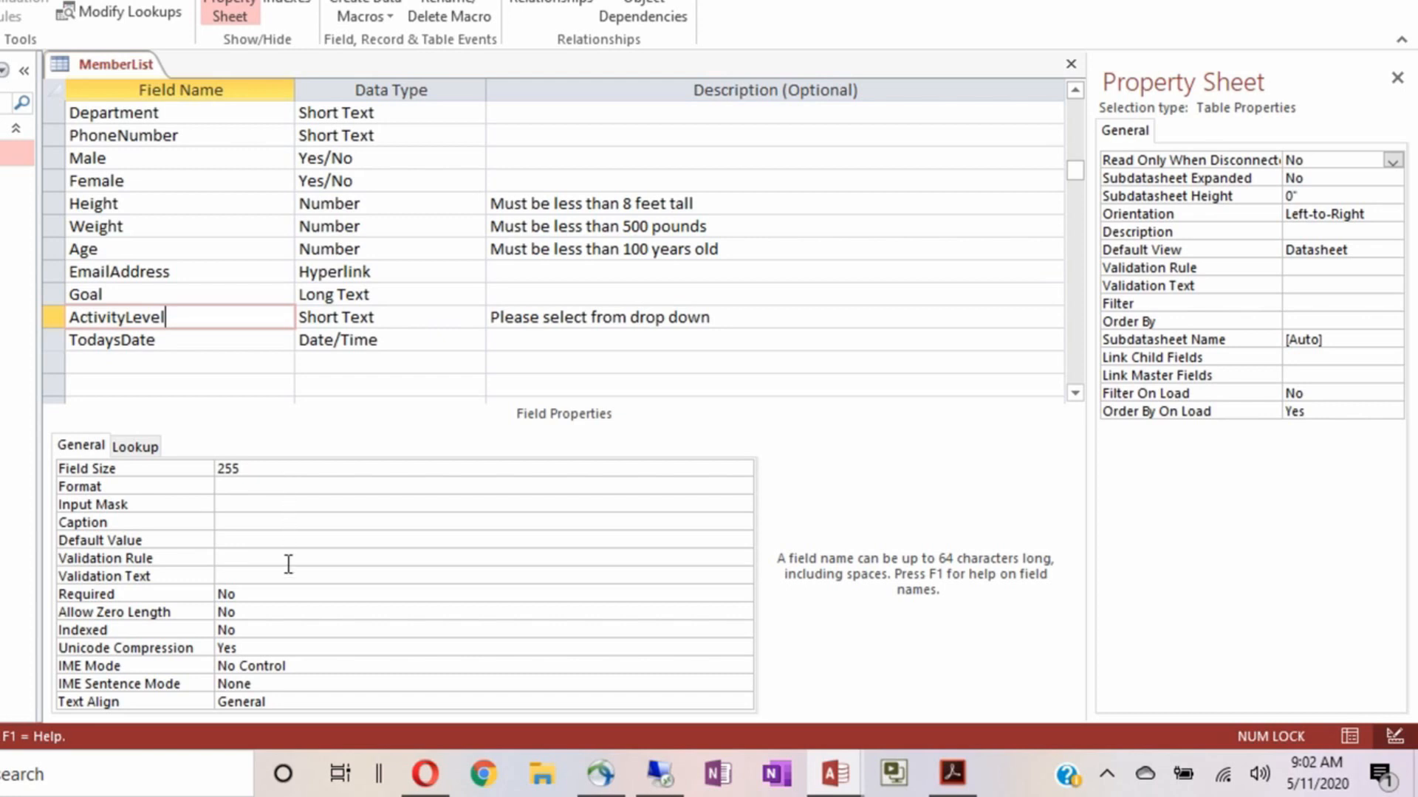
{"action": "double_click", "coordinate": [266, 595]}
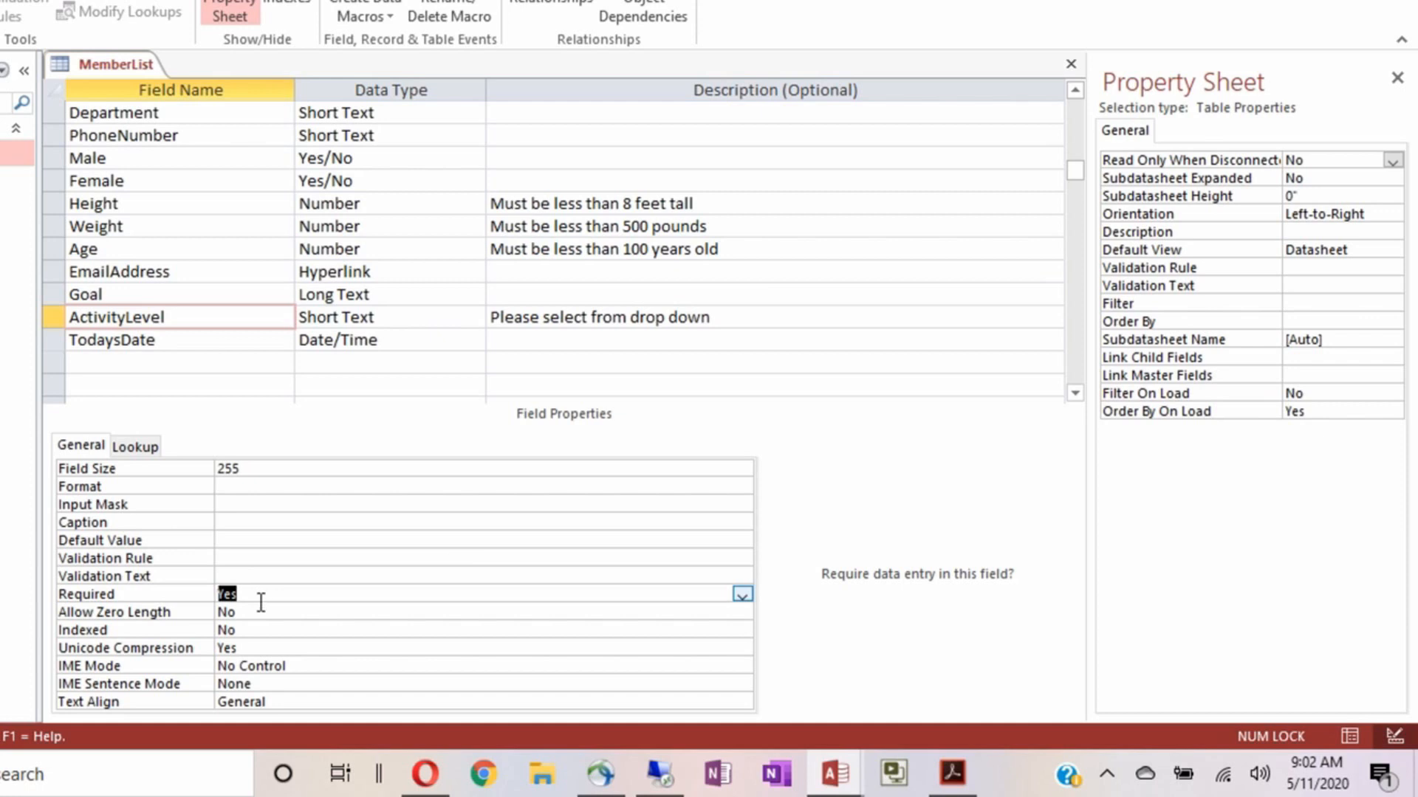
{"action": "left_click", "coordinate": [280, 701]}
{"action": "double_click", "coordinate": [280, 702]}
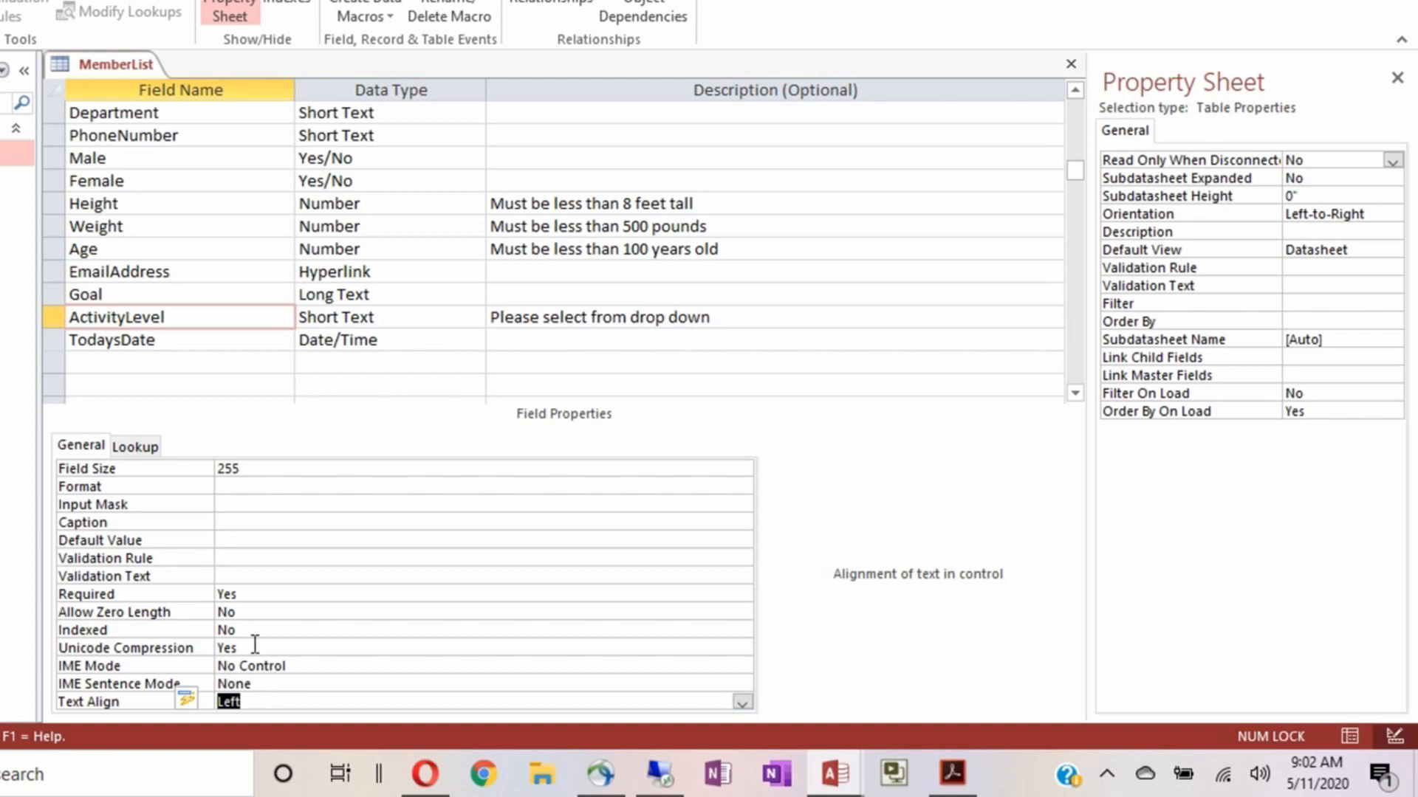
{"action": "left_click", "coordinate": [222, 525]}
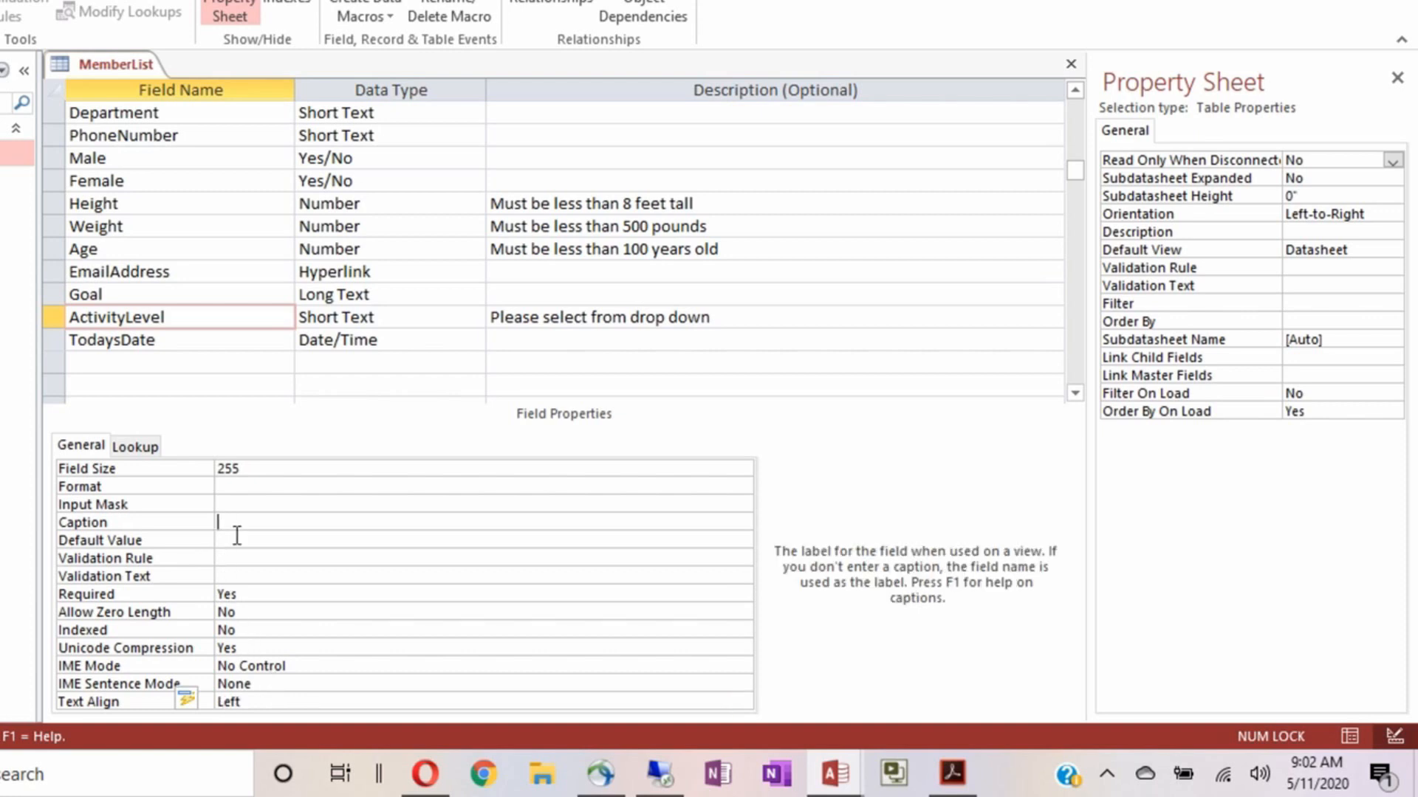
{"action": "type", "text": "Activity Level"}
{"action": "left_click", "coordinate": [135, 449]}
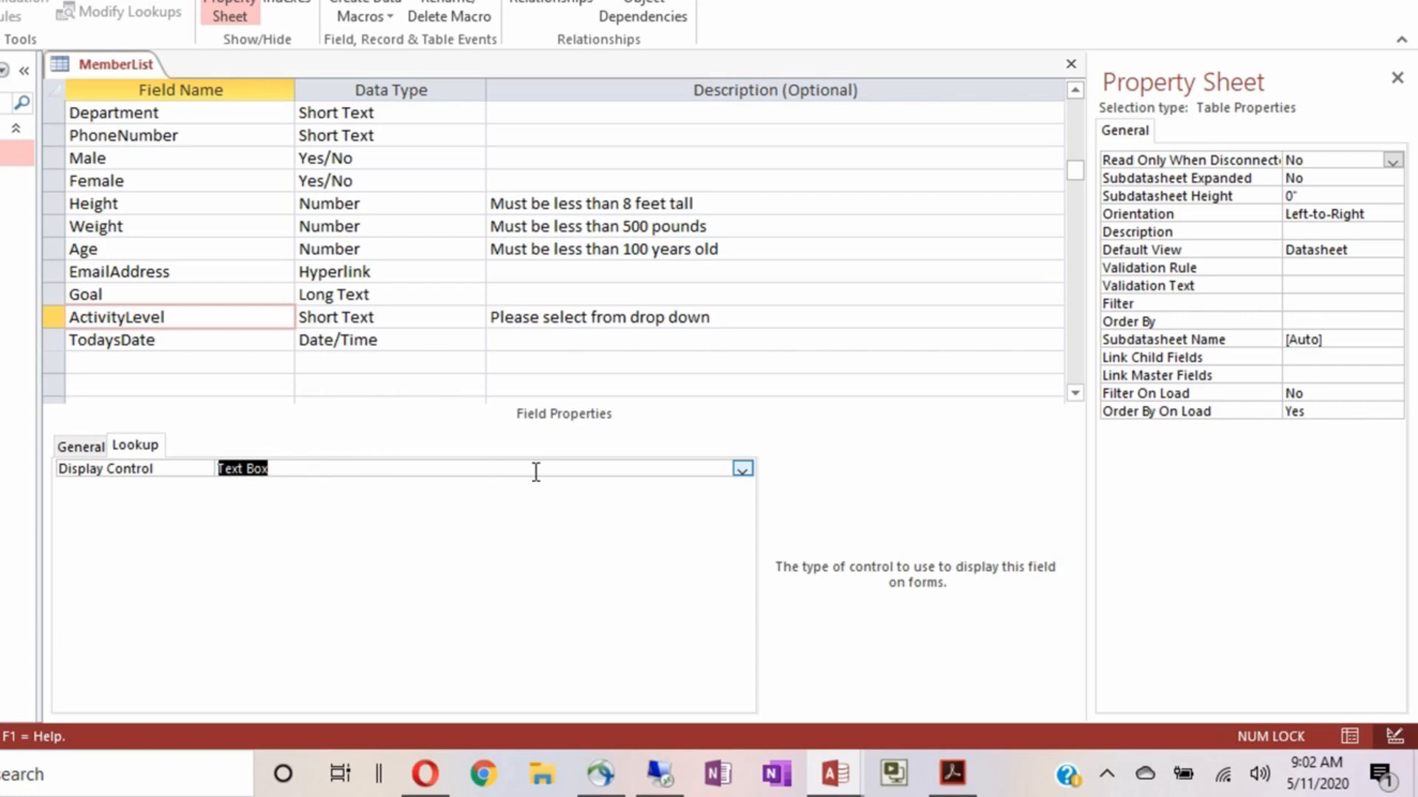
Set ActivityLevel's lookup Display Control to Combo Box
{"action": "left_click", "coordinate": [744, 468]}
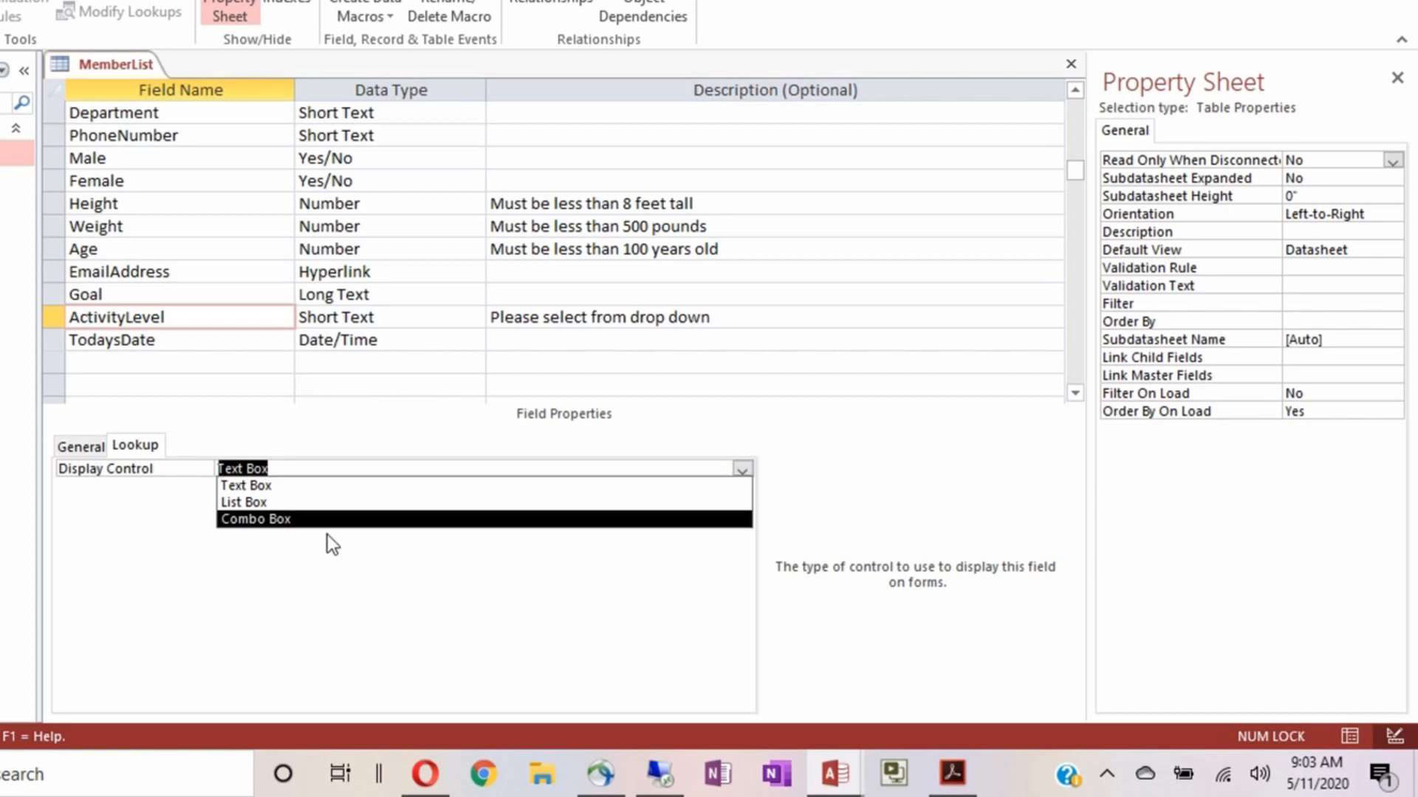
{"action": "left_click", "coordinate": [288, 519]}
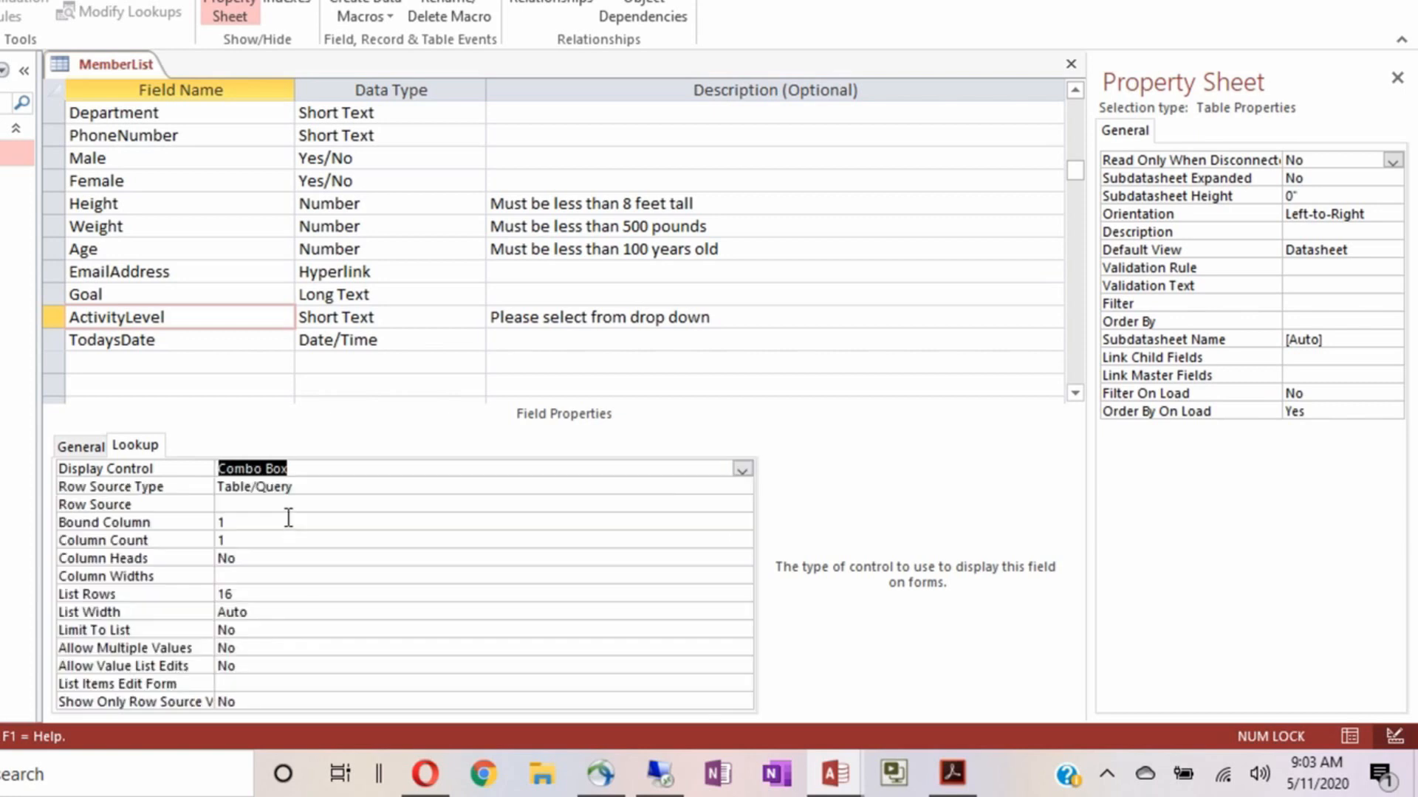
{"action": "left_click", "coordinate": [352, 482]}
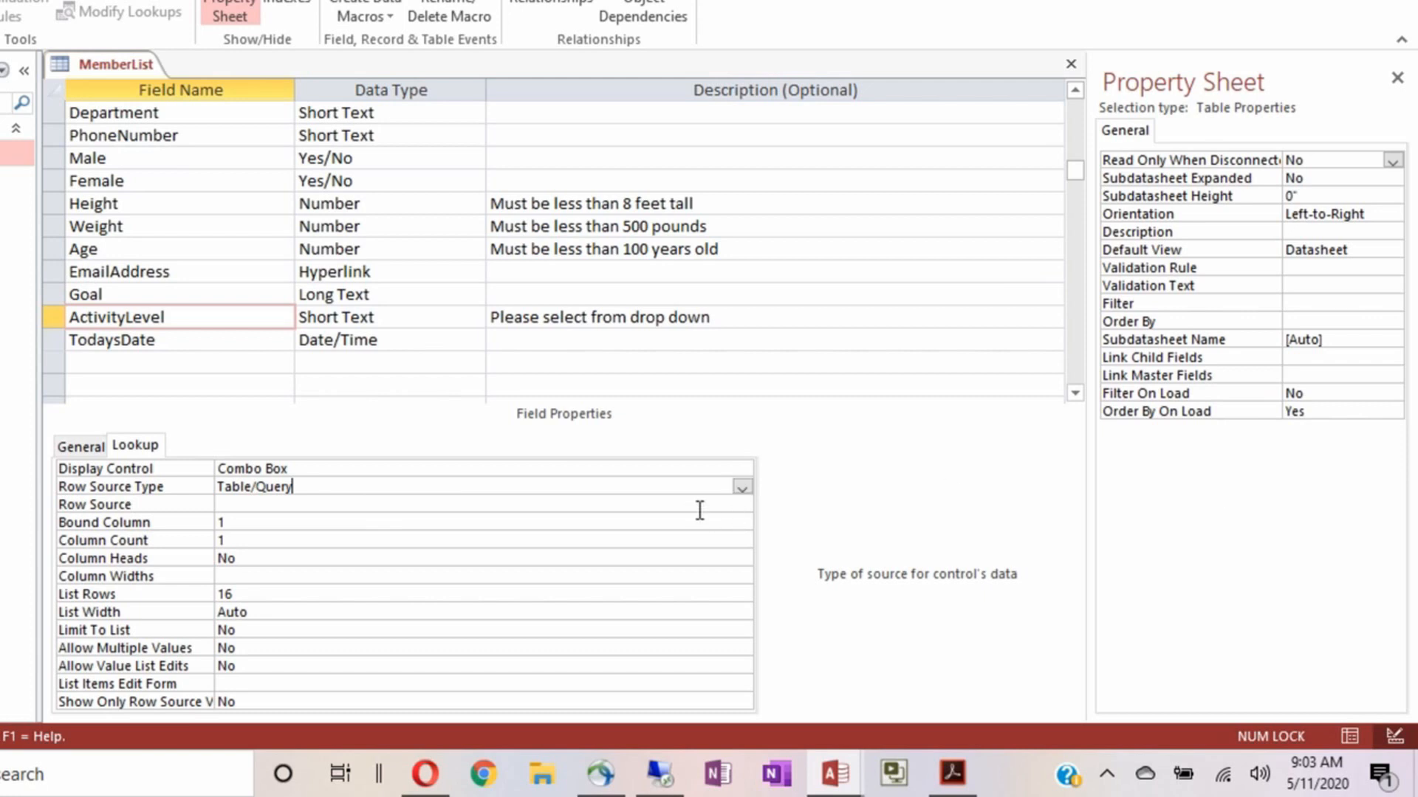
{"action": "left_click", "coordinate": [743, 489]}
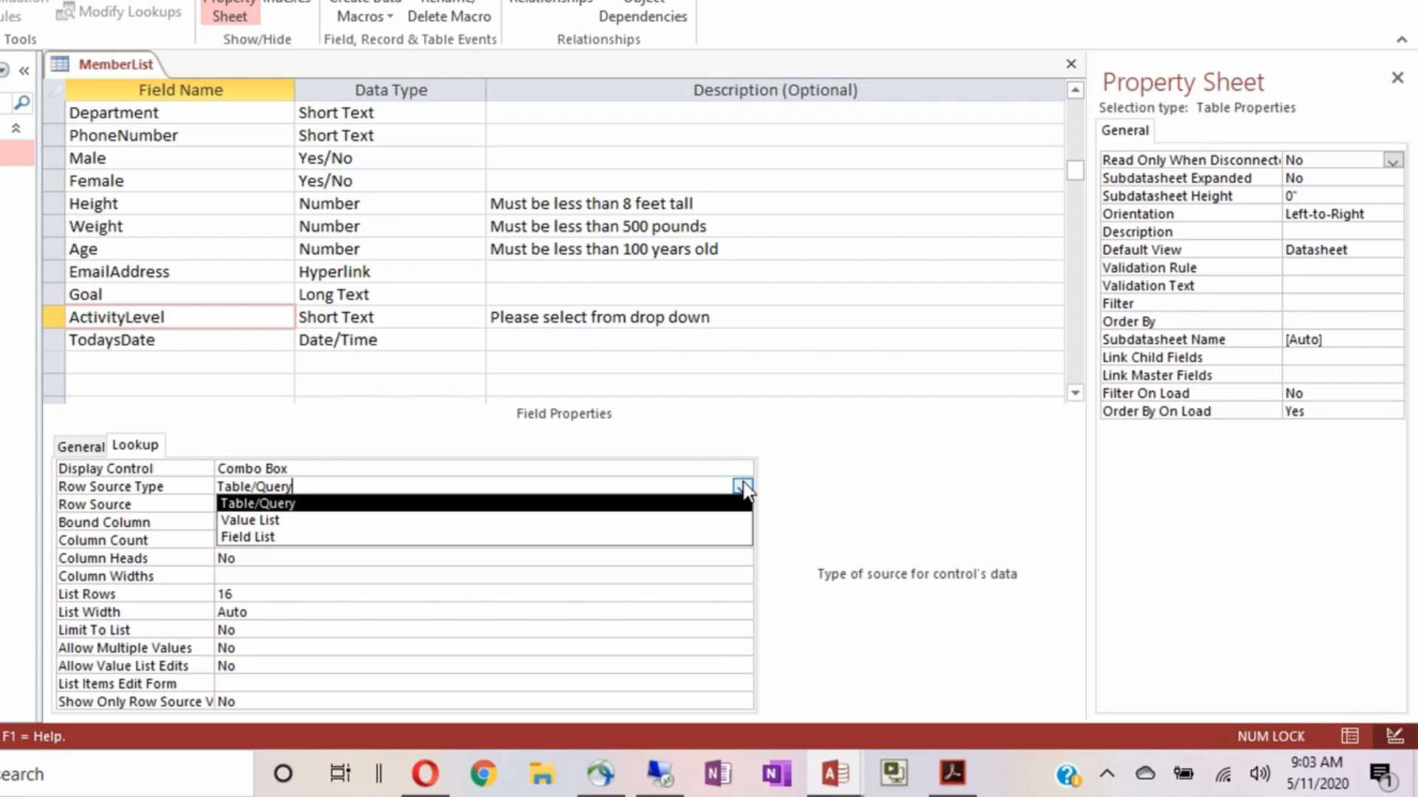
Switch ActivityLevel's Row Source Type to Value List and enter Low;Moderate;High; Super Hero
{"action": "left_click", "coordinate": [707, 524]}
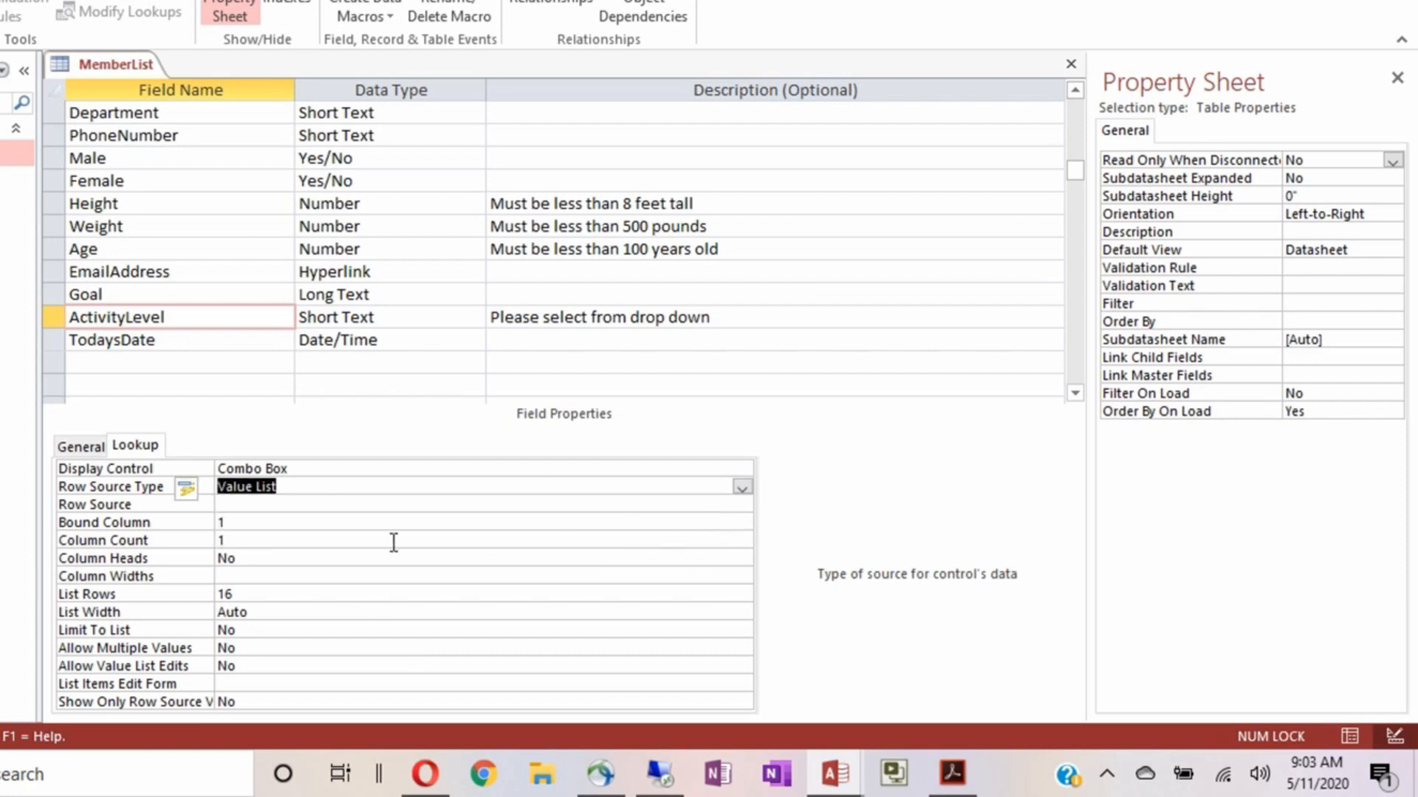
{"action": "left_click", "coordinate": [274, 502]}
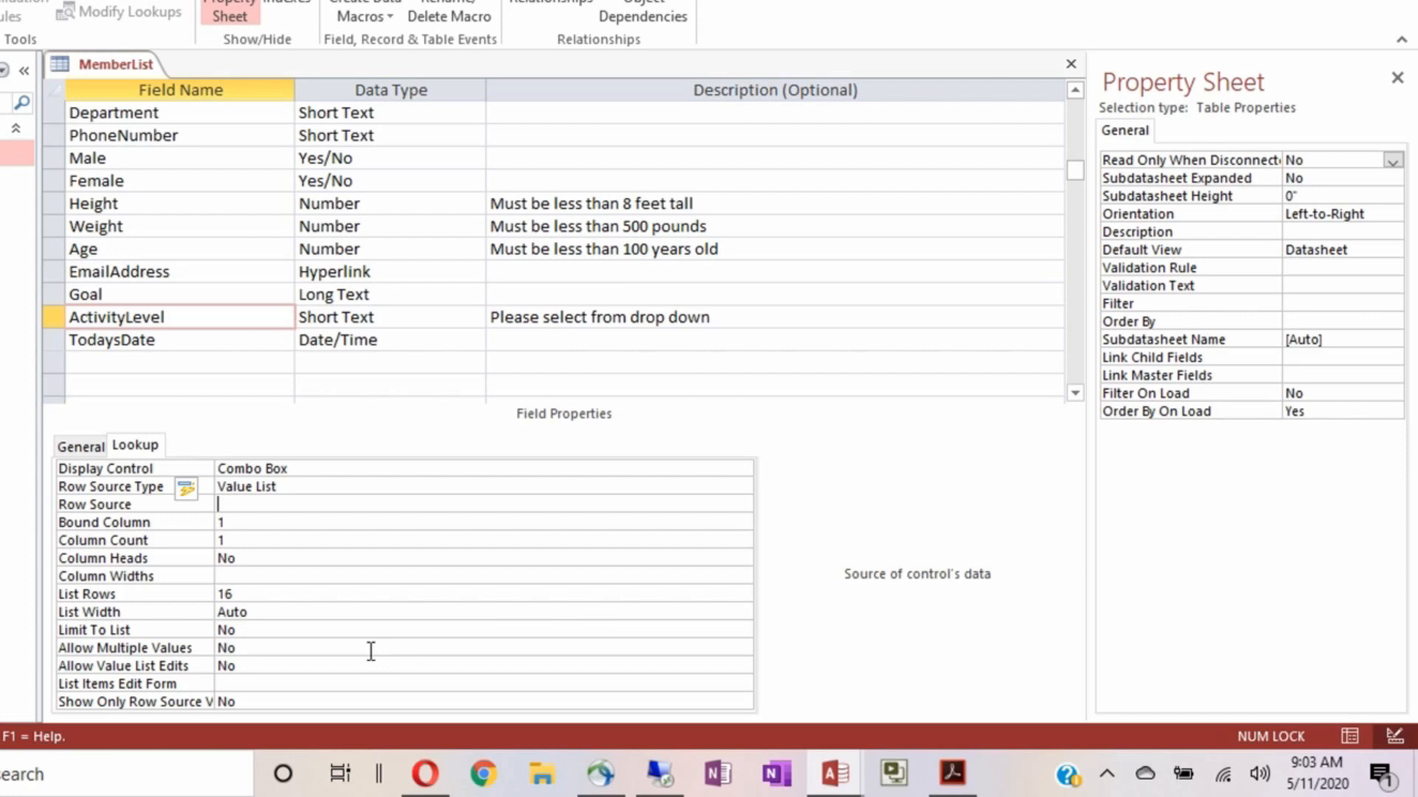
{"action": "type", "text": "Low;Moderate"}
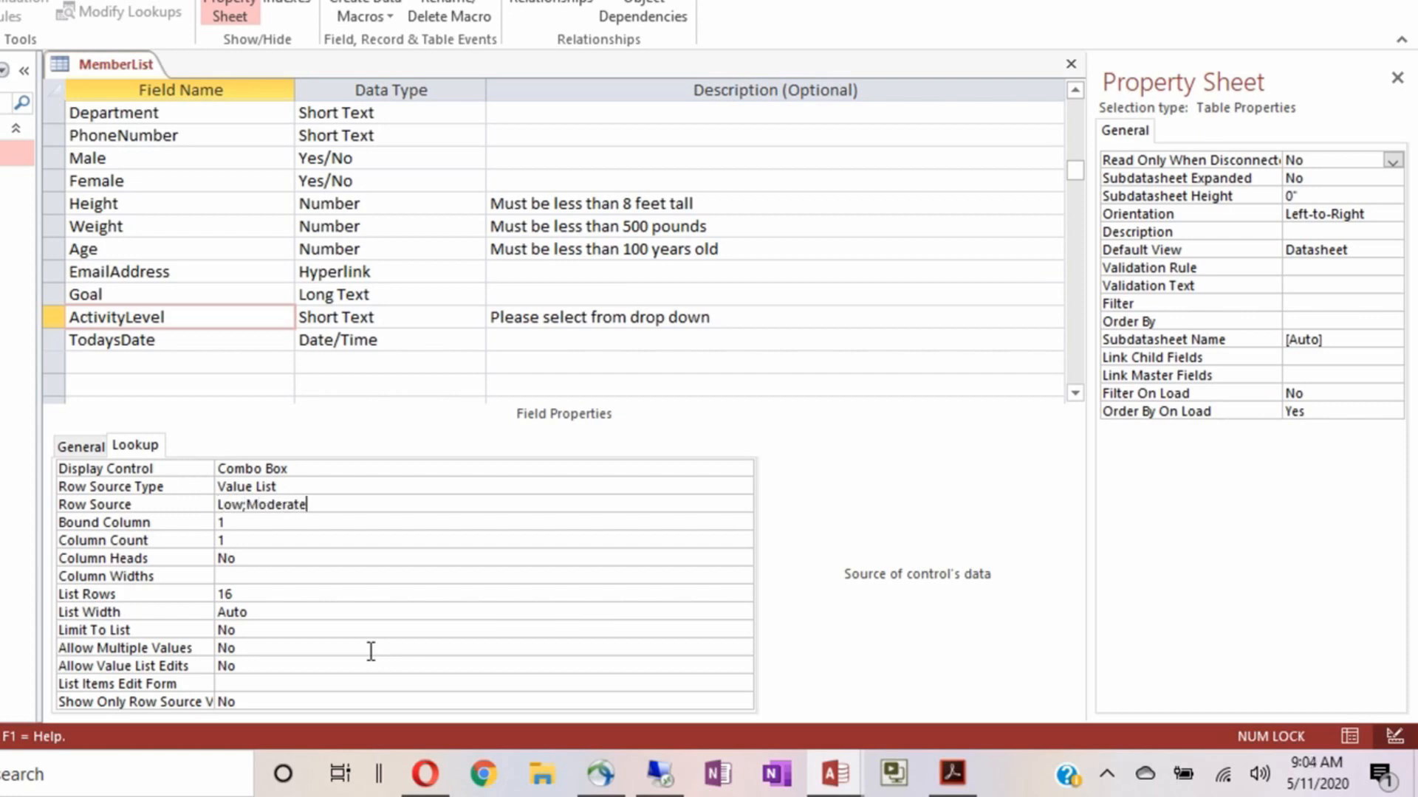
{"action": "type", "text": ";High; Super Hero"}
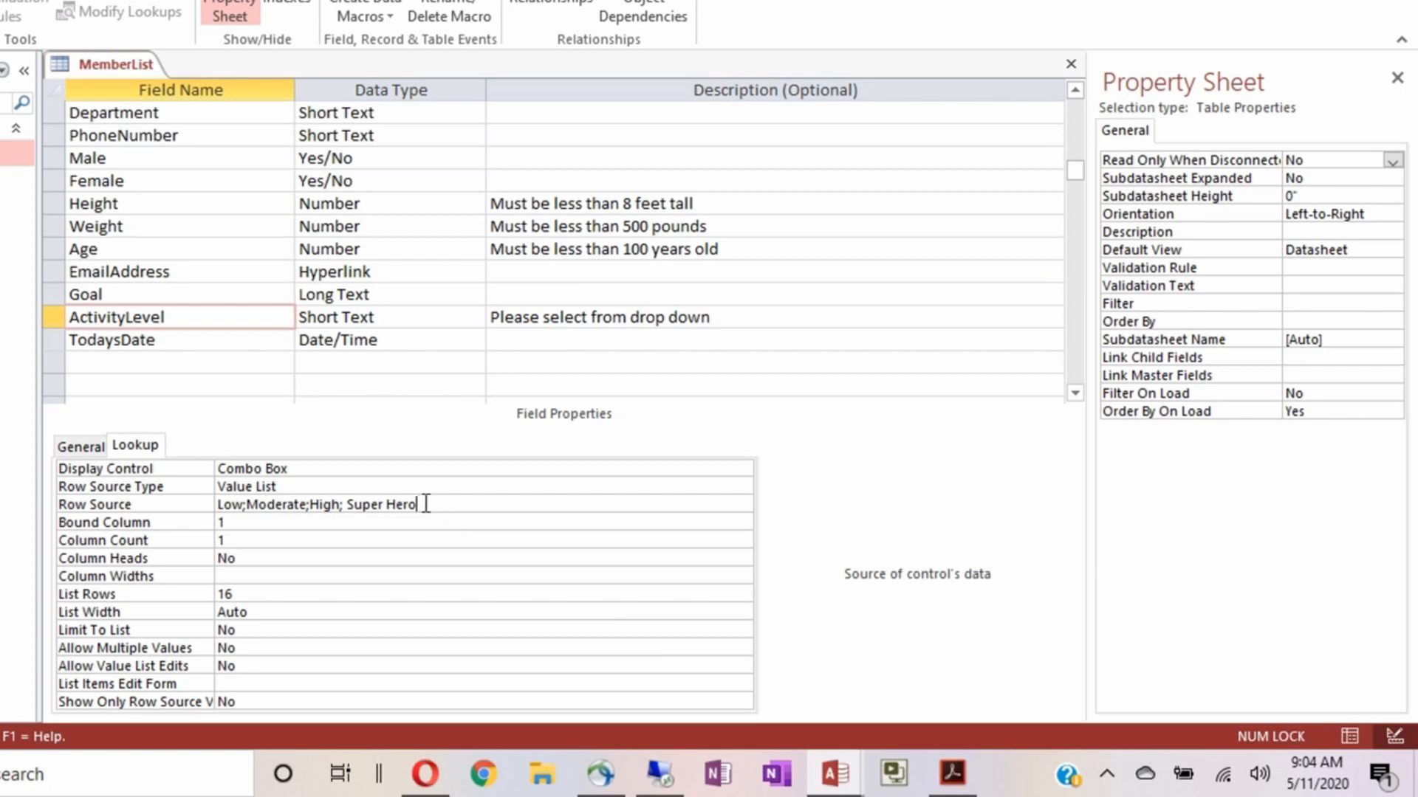
{"action": "key", "text": "BackSpace"}
{"action": "key", "text": "BackSpace"}
{"action": "key", "text": "BackSpace"}
{"action": "key", "text": "BackSpace"}
{"action": "key", "text": "BackSpace"}
{"action": "key", "text": "BackSpace"}
{"action": "key", "text": "BackSpace"}
{"action": "key", "text": "BackSpace"}
{"action": "key", "text": "BackSpace"}
{"action": "key", "text": "BackSpace"}
{"action": "key", "text": "BackSpace"}
{"action": "key", "text": "BackSpace"}
{"action": "key", "text": "BackSpace"}
{"action": "key", "text": "BackSpace"}
{"action": "key", "text": "BackSpace"}
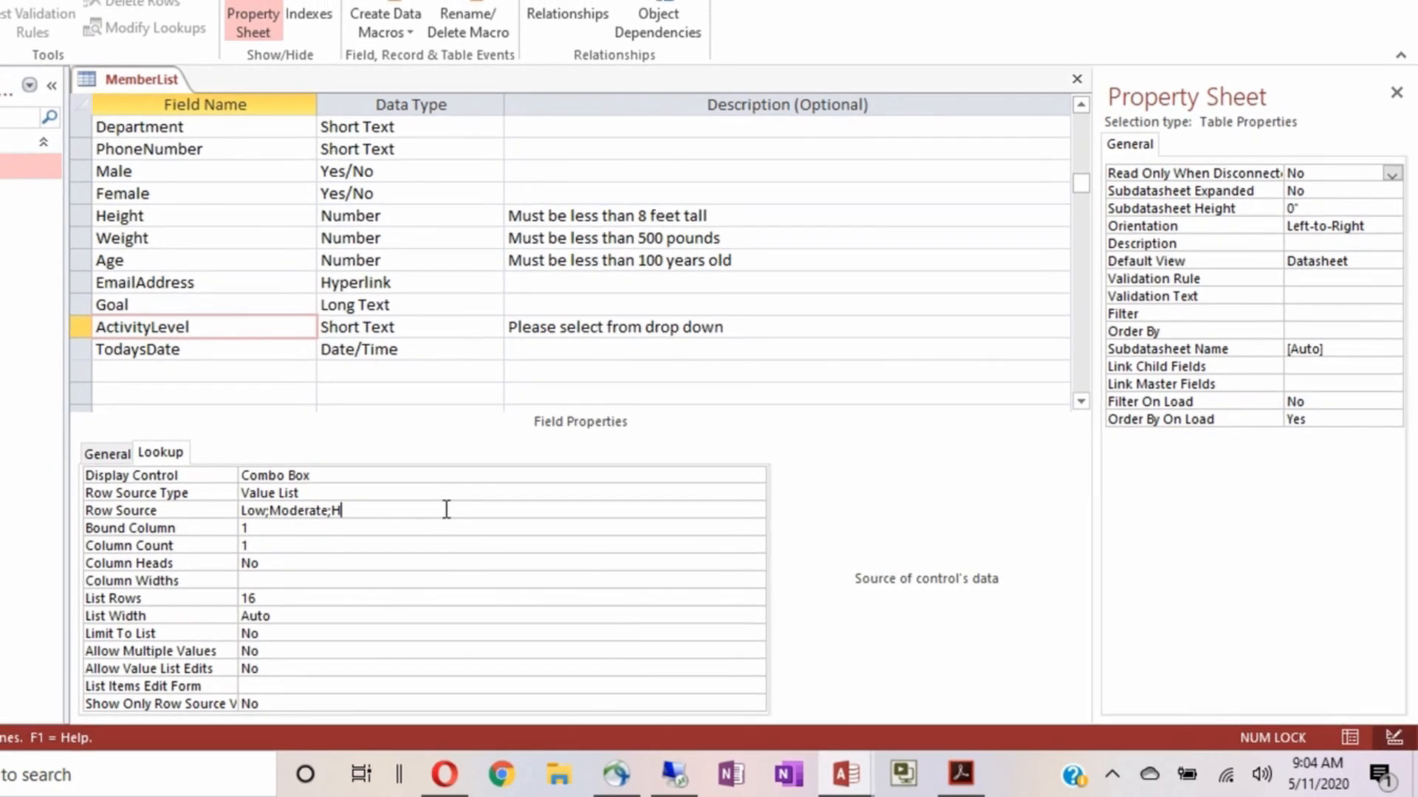
{"action": "key", "text": "BackSpace"}
{"action": "key", "text": "BackSpace"}
{"action": "key", "text": "BackSpace"}
{"action": "key", "text": "BackSpace"}
{"action": "key", "text": "BackSpace"}
{"action": "key", "text": "BackSpace"}
{"action": "key", "text": "BackSpace"}
{"action": "key", "text": "BackSpace"}
{"action": "key", "text": "BackSpace"}
{"action": "key", "text": "BackSpace"}
{"action": "key", "text": "BackSpace"}
{"action": "key", "text": "BackSpace"}
{"action": "key", "text": "BackSpace"}
{"action": "key", "text": "BackSpace"}
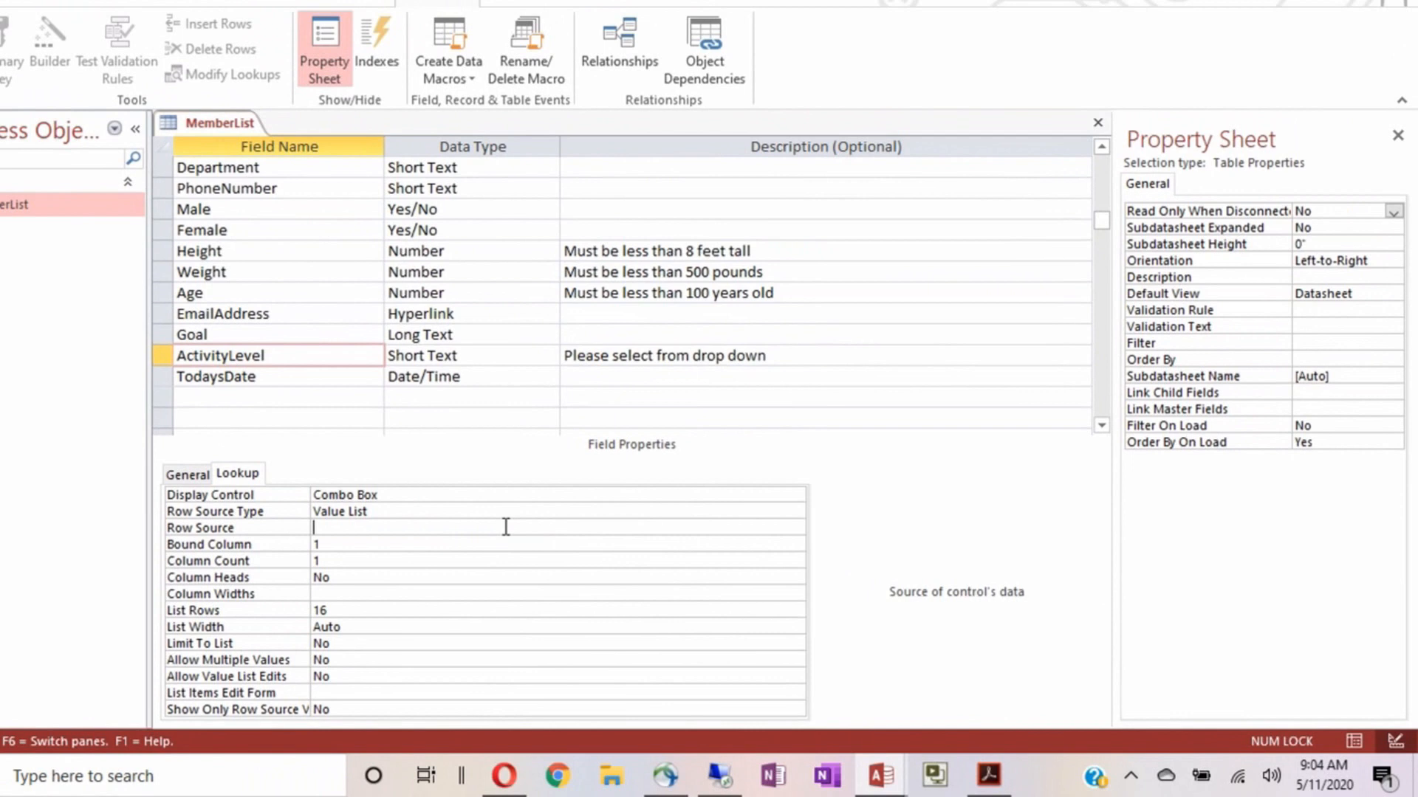
Clear the Row Source, set Row Source Type back to Table/Query, and save MemberList
{"action": "left_click", "coordinate": [554, 495]}
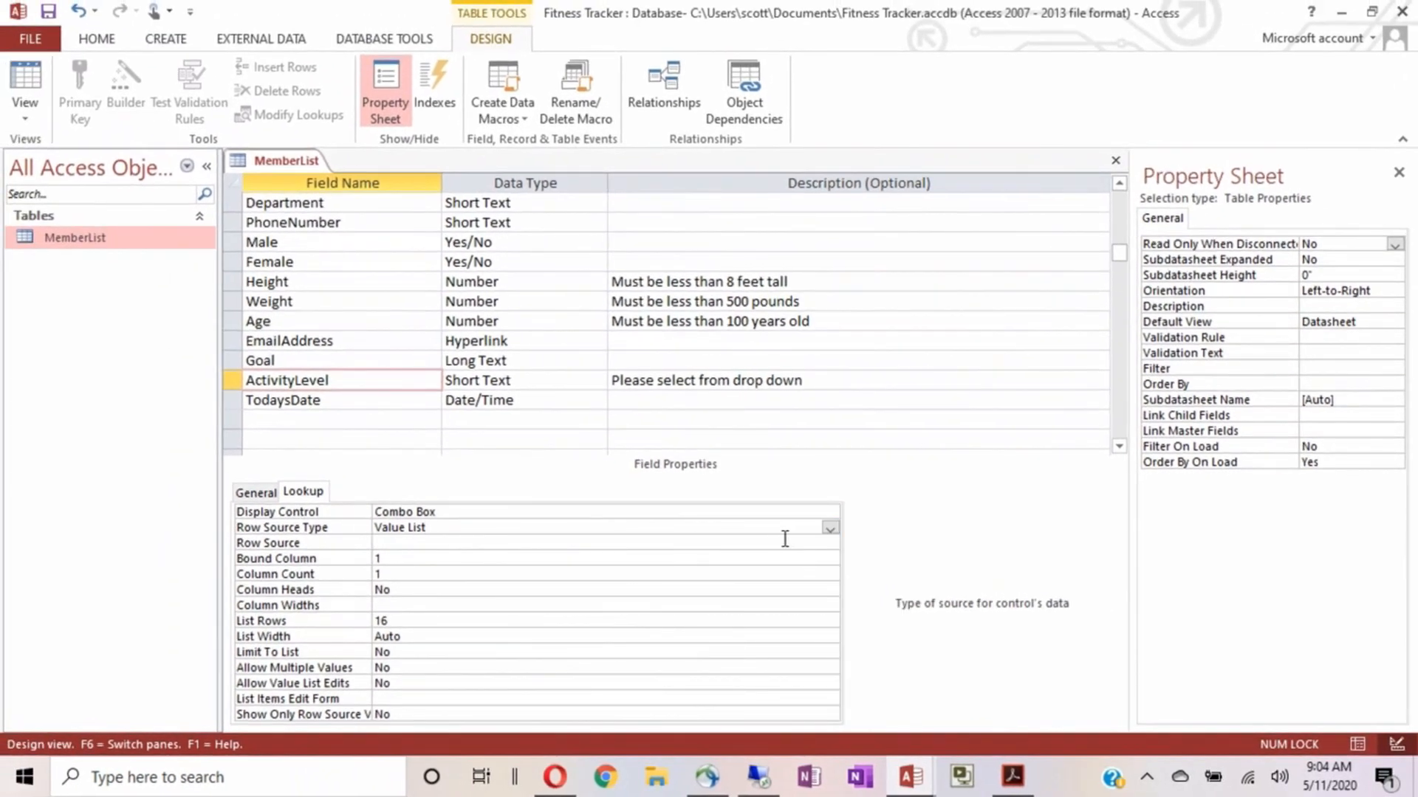
{"action": "left_click", "coordinate": [829, 528]}
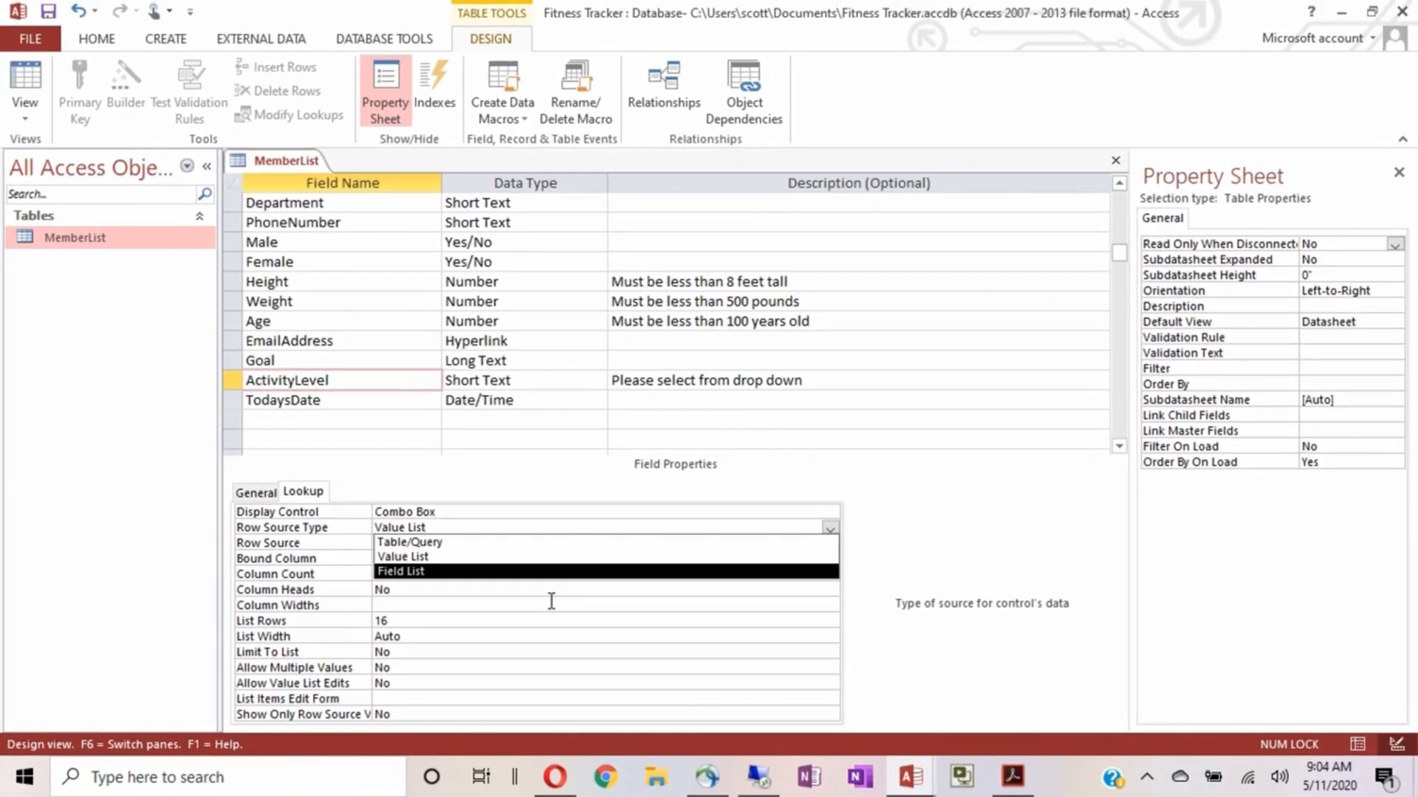
{"action": "left_click", "coordinate": [522, 550]}
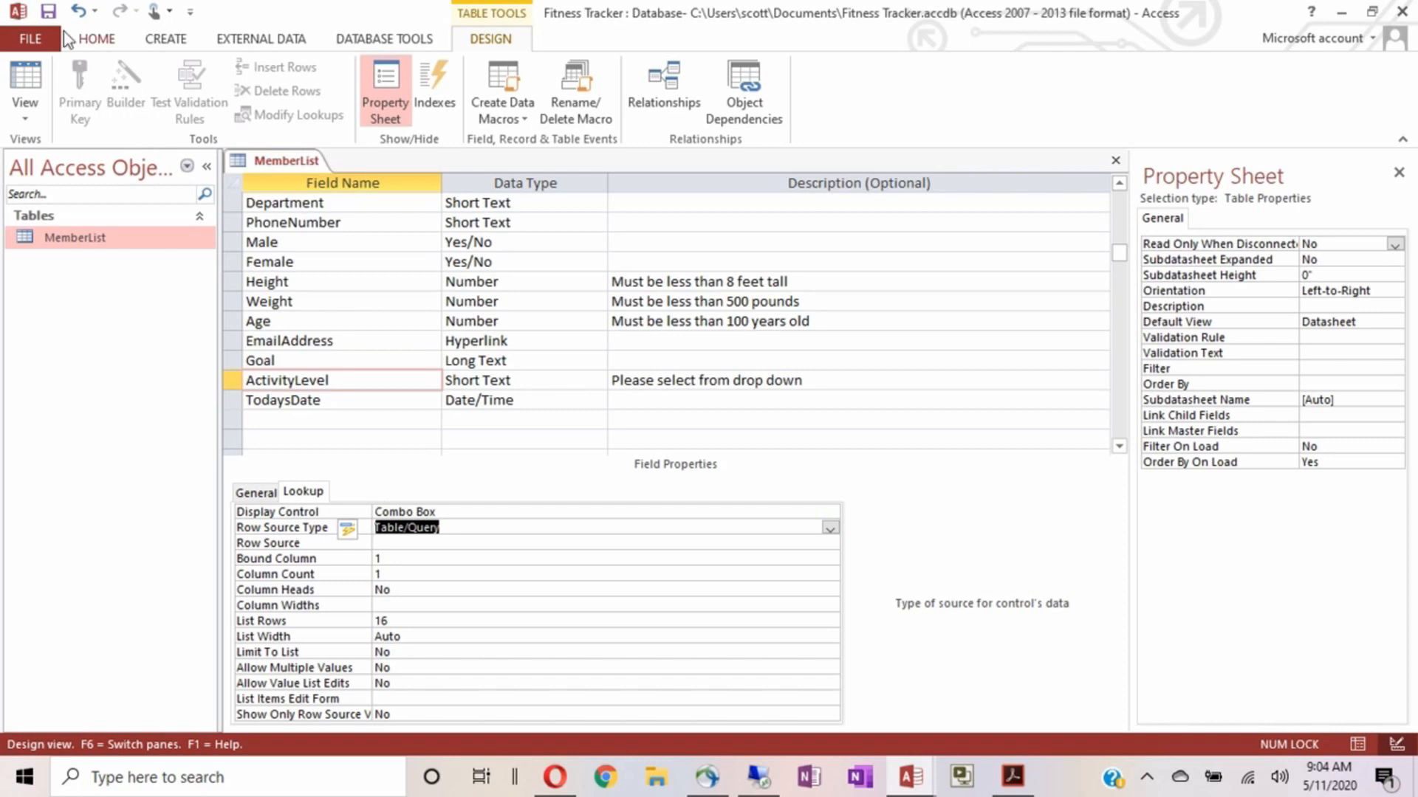
{"action": "left_click", "coordinate": [48, 10]}
{"action": "left_click", "coordinate": [164, 40]}
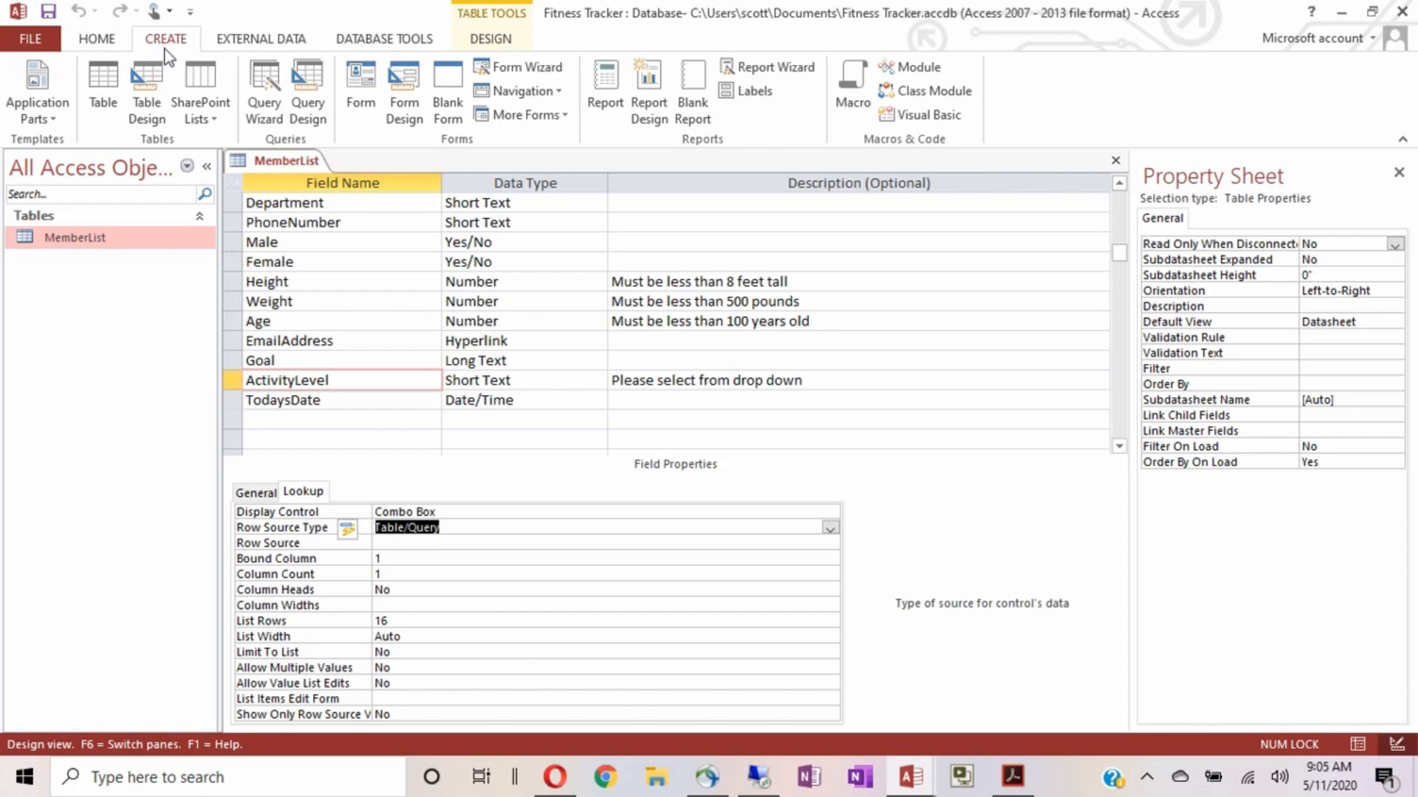
Design a new table with primary key ActivityLevel: size 50, caption 'Activity Level', left-aligned
{"action": "left_click", "coordinate": [145, 81]}
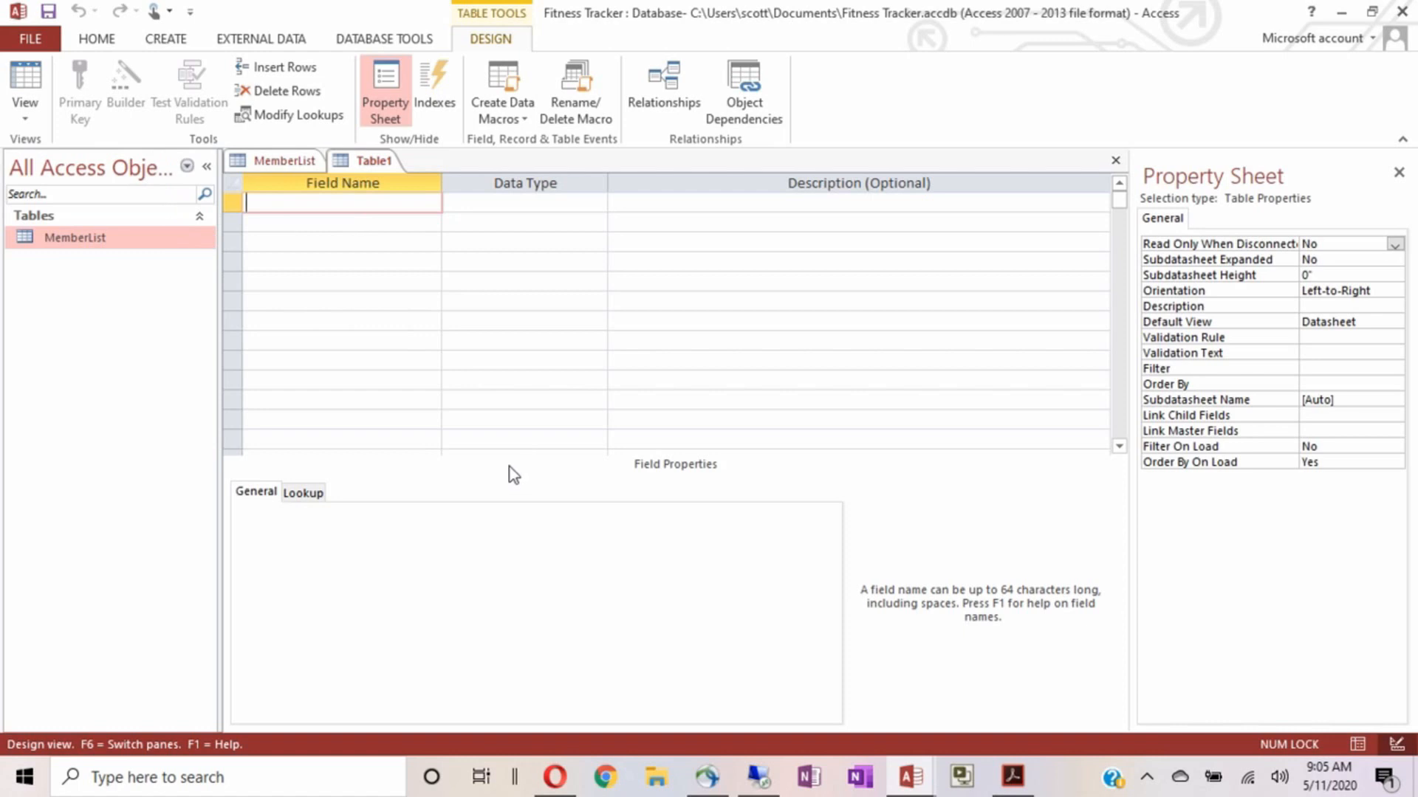
{"action": "type", "text": "ActivityLevel"}
{"action": "left_click", "coordinate": [230, 202]}
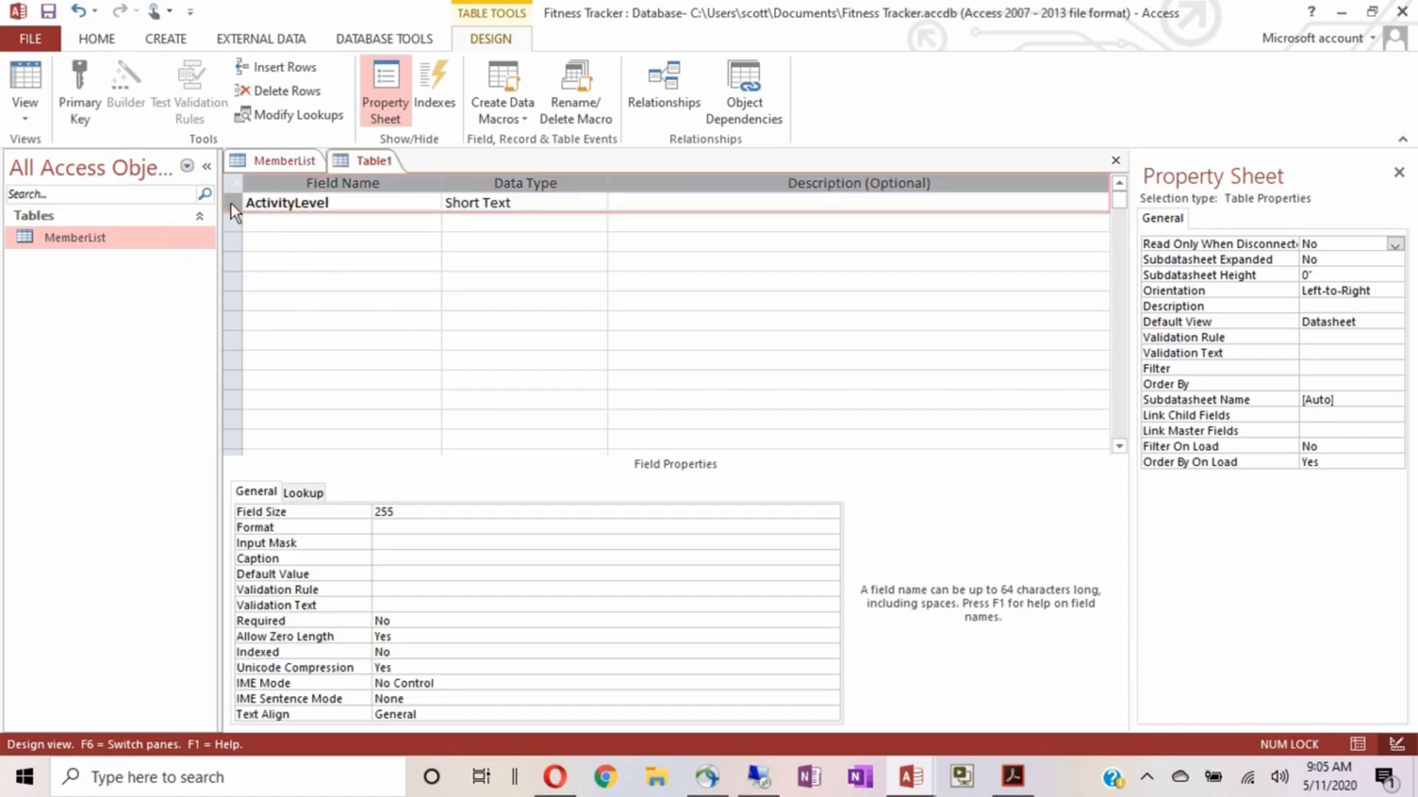
{"action": "left_click", "coordinate": [82, 93]}
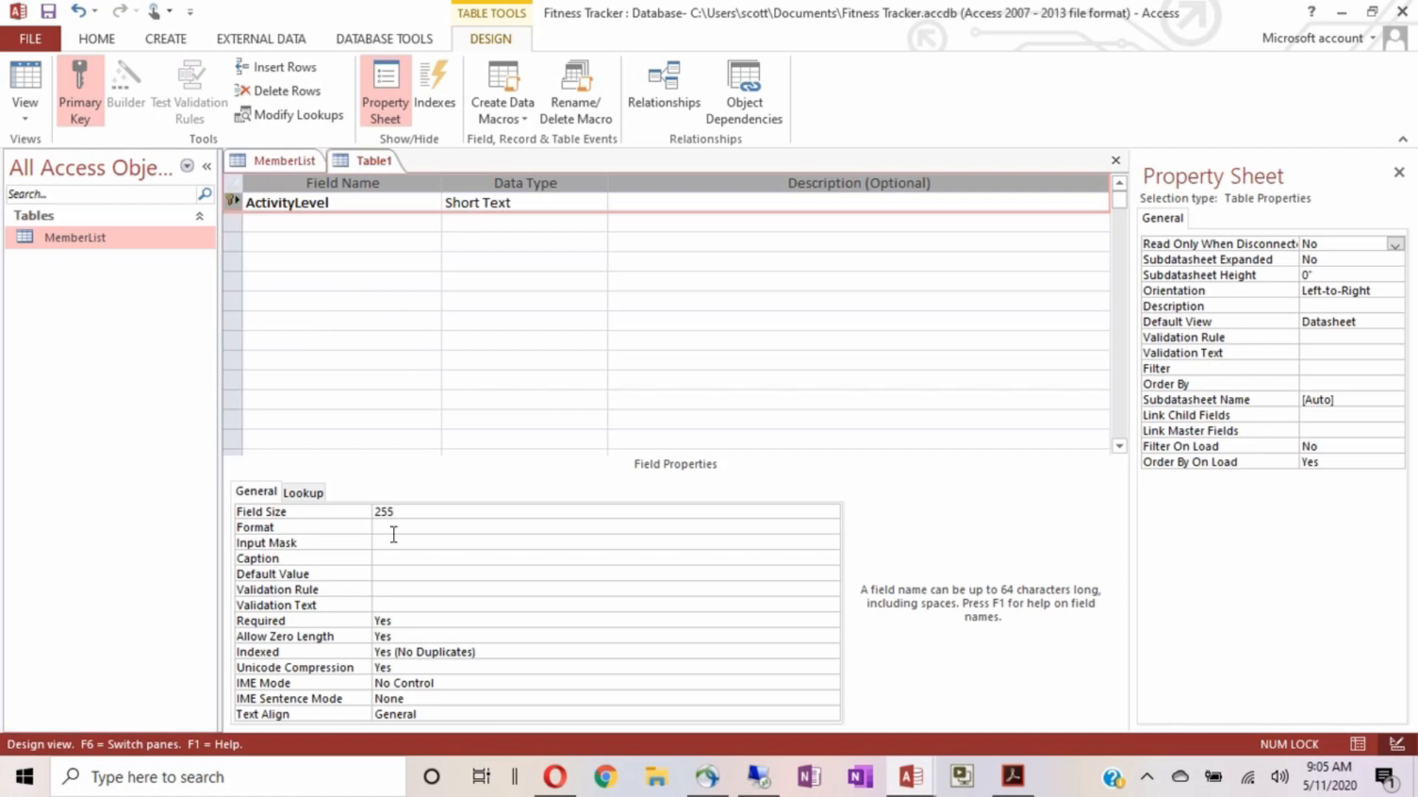
{"action": "double_click", "coordinate": [388, 512]}
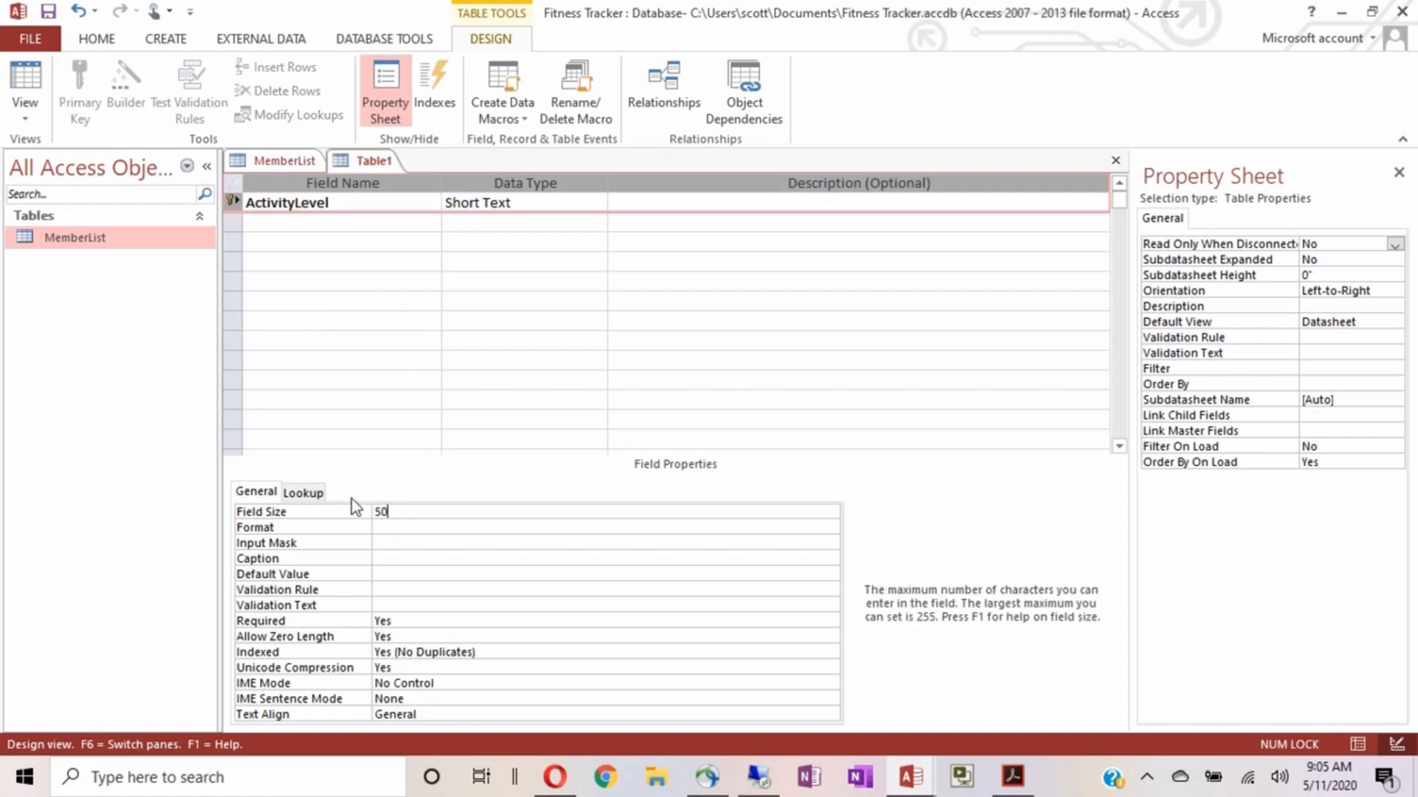
{"action": "left_click", "coordinate": [406, 555]}
{"action": "type", "text": "Activity Level"}
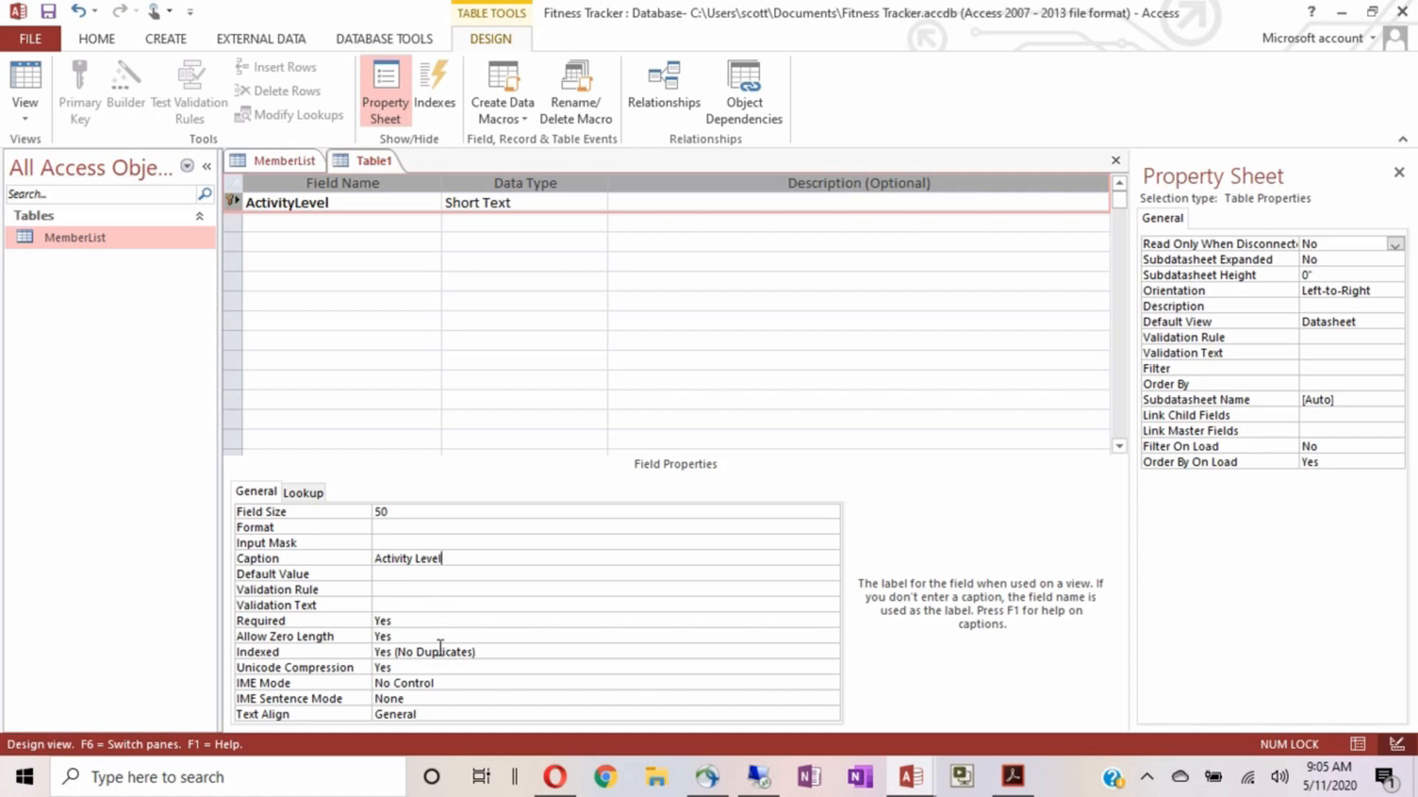
{"action": "double_click", "coordinate": [452, 715]}
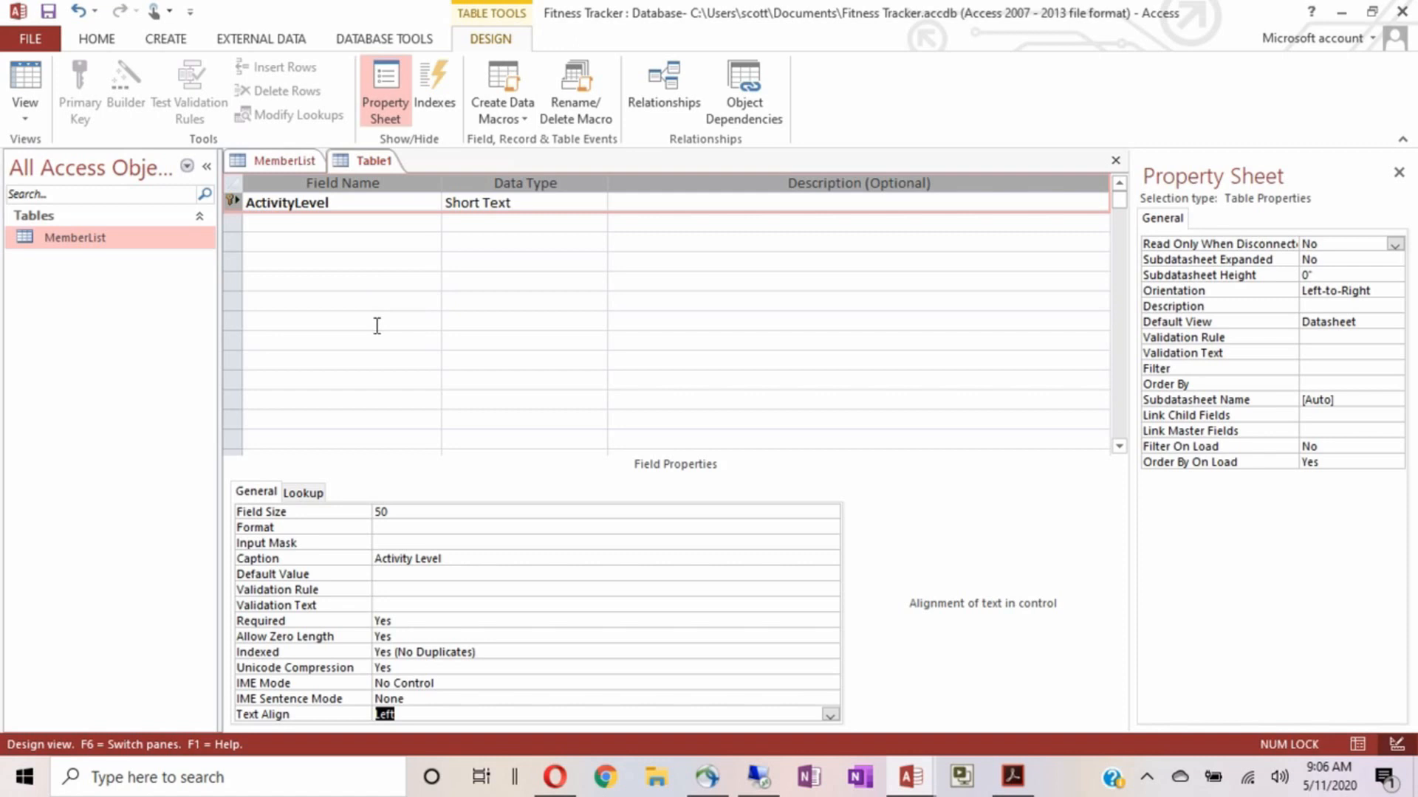
{"action": "left_click", "coordinate": [50, 15]}
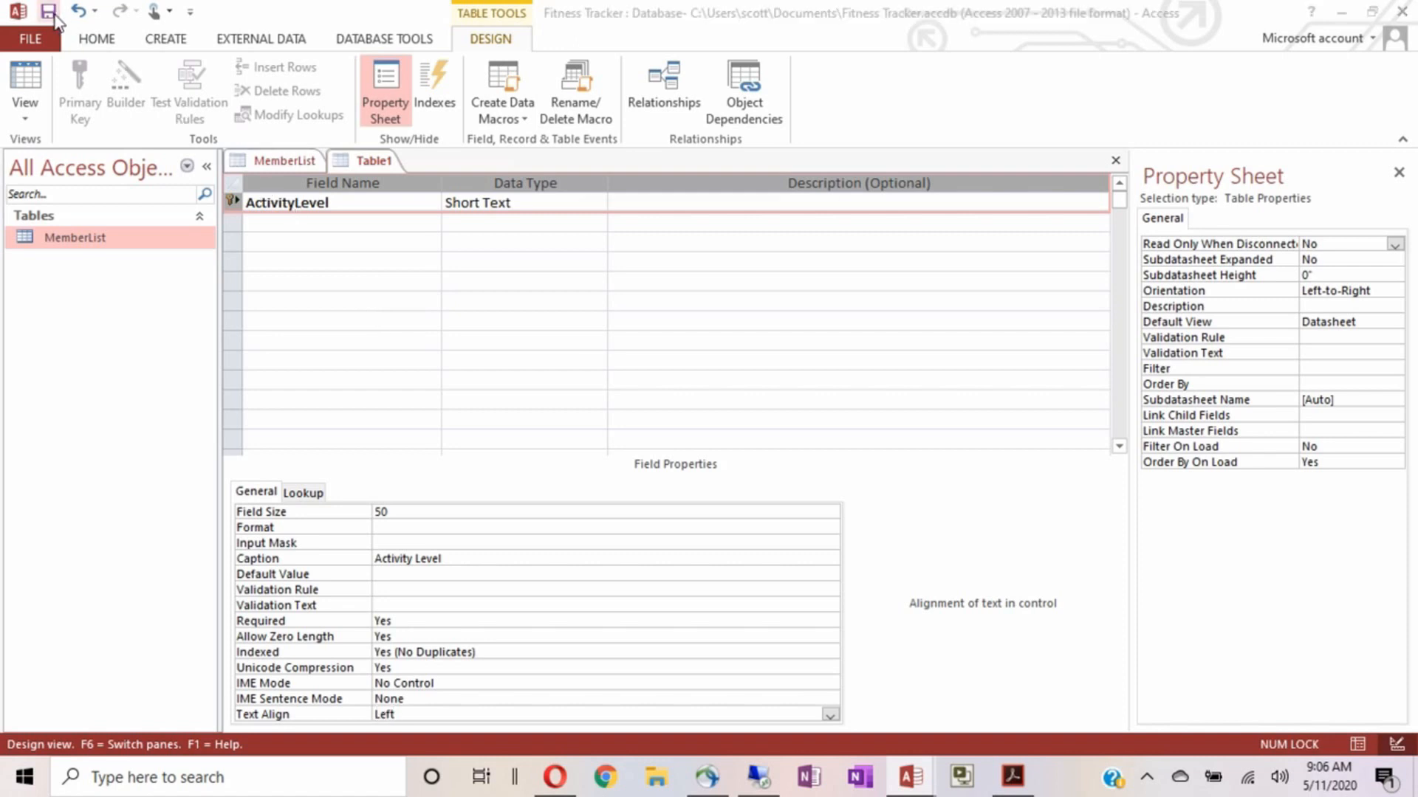
Name the new table ActivityLevel and save it
{"action": "type", "text": "Acti"}
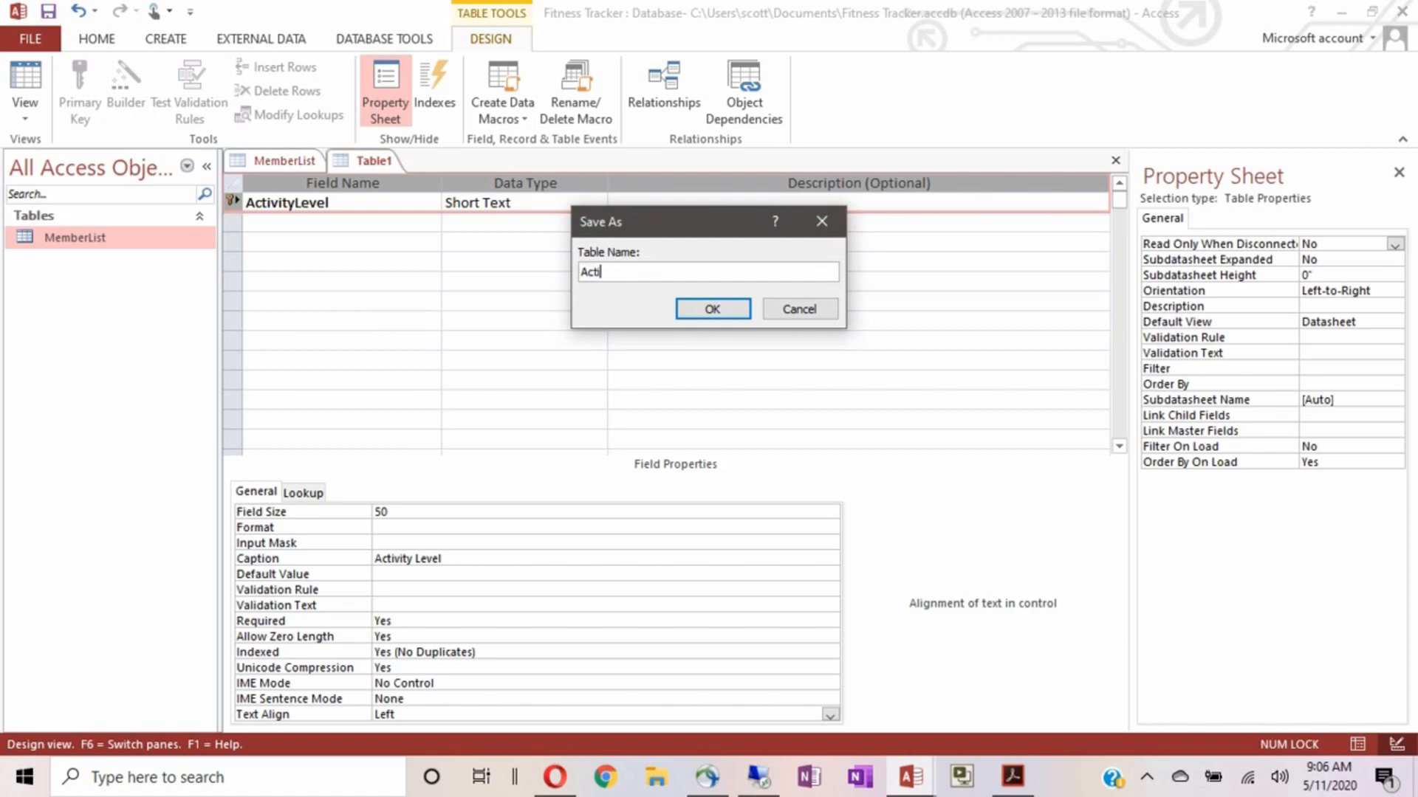
{"action": "type", "text": "vityLevel"}
{"action": "key", "text": "Return"}
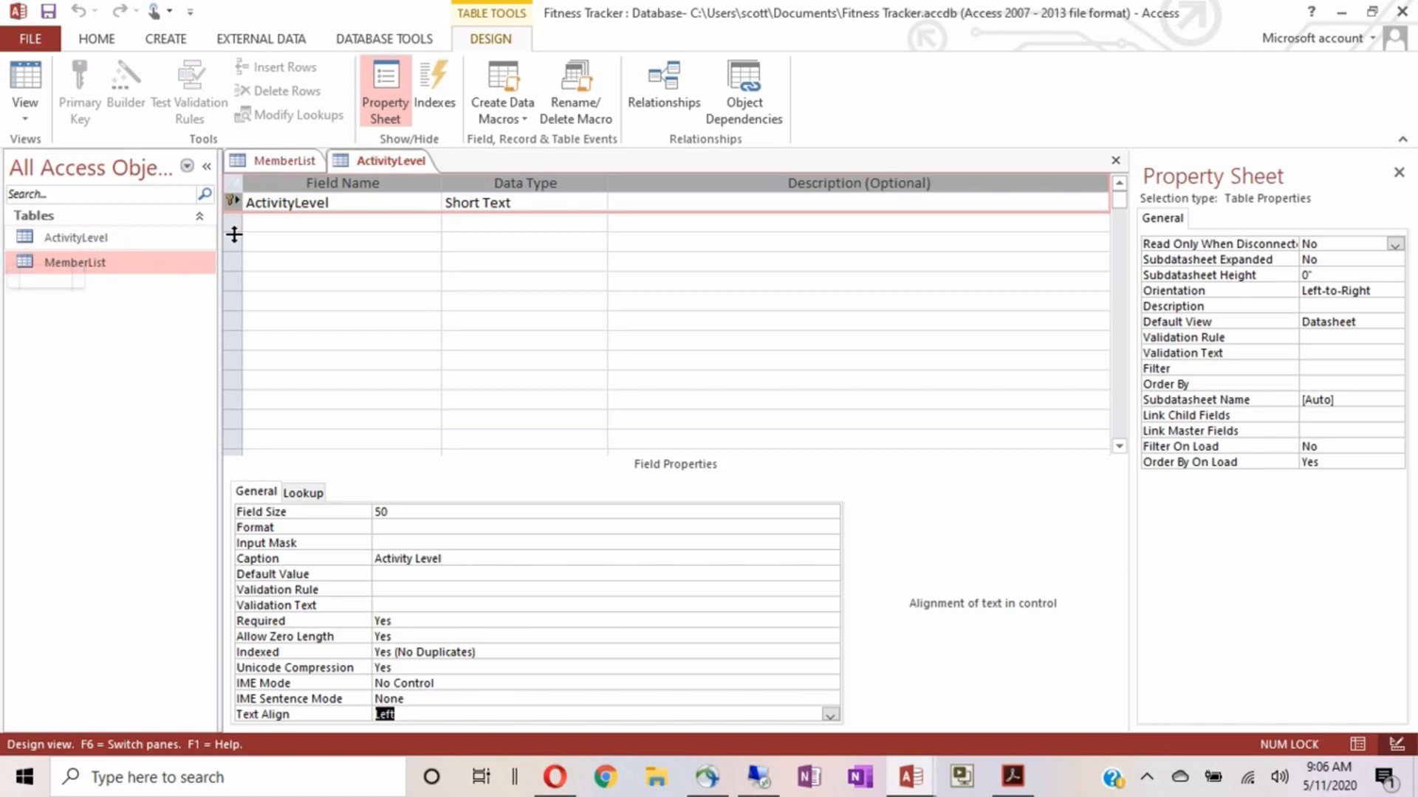
{"action": "left_click", "coordinate": [387, 162]}
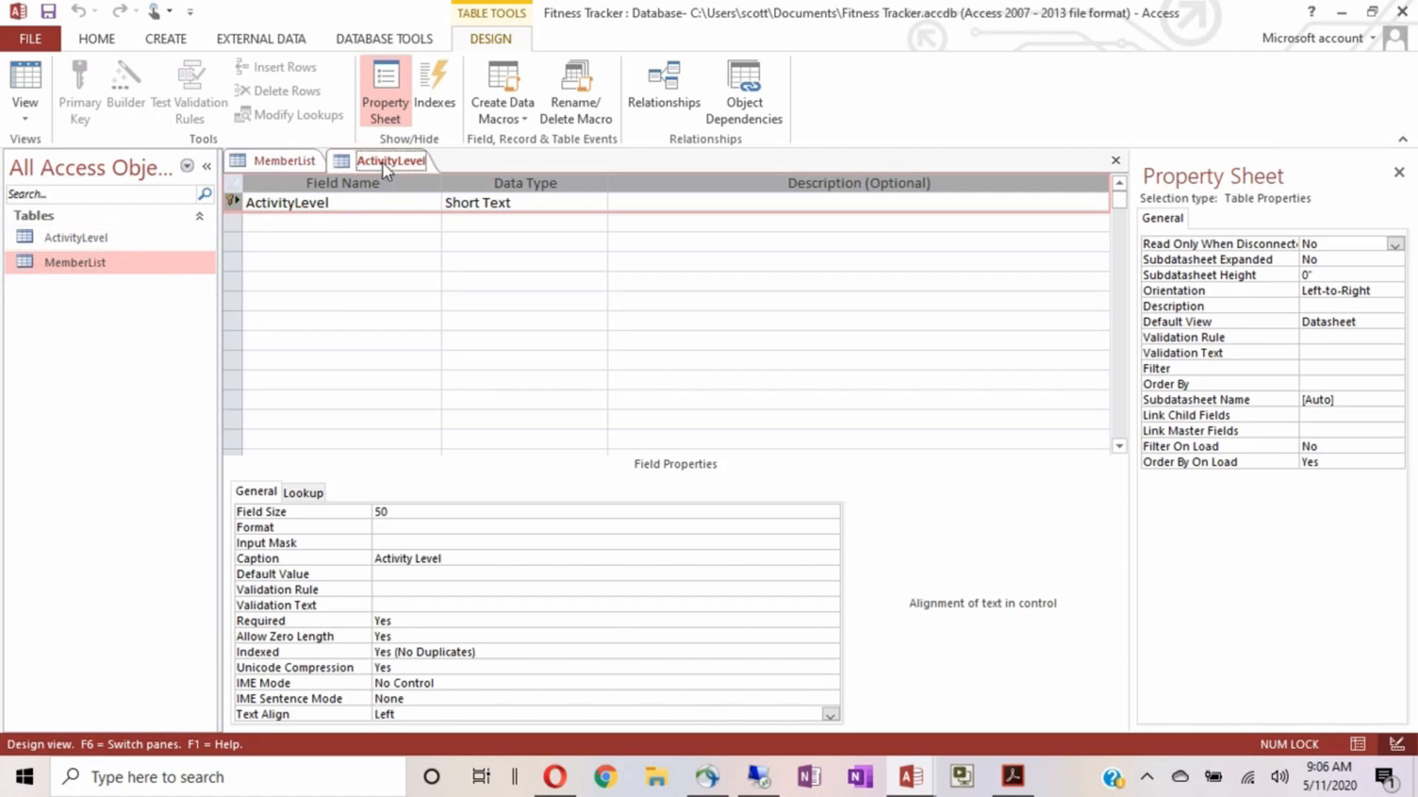
Switch ActivityLevel to Datasheet view and enter the Push-Ups and Pull_Ups records
{"action": "left_click", "coordinate": [24, 80]}
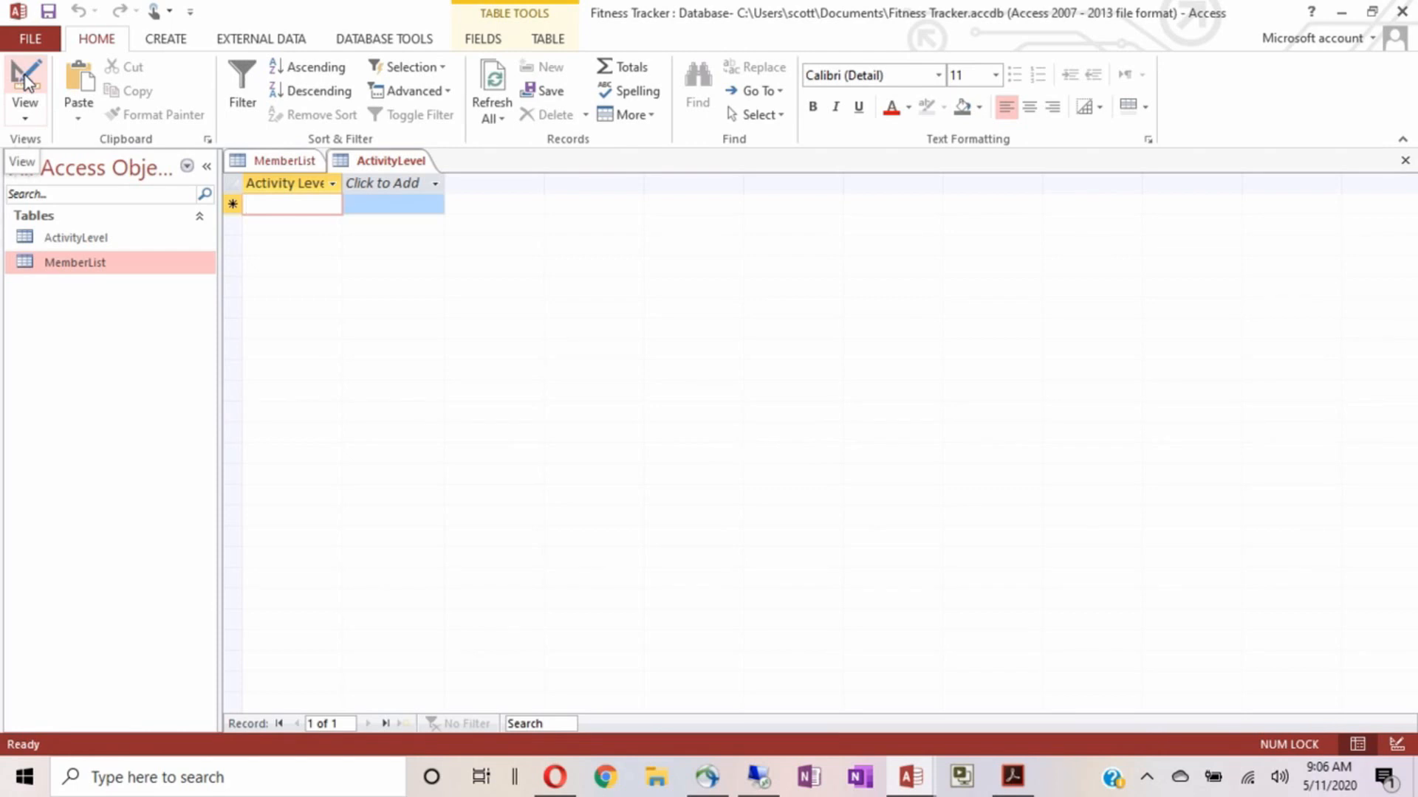
{"action": "type", "text": "Push-Ups"}
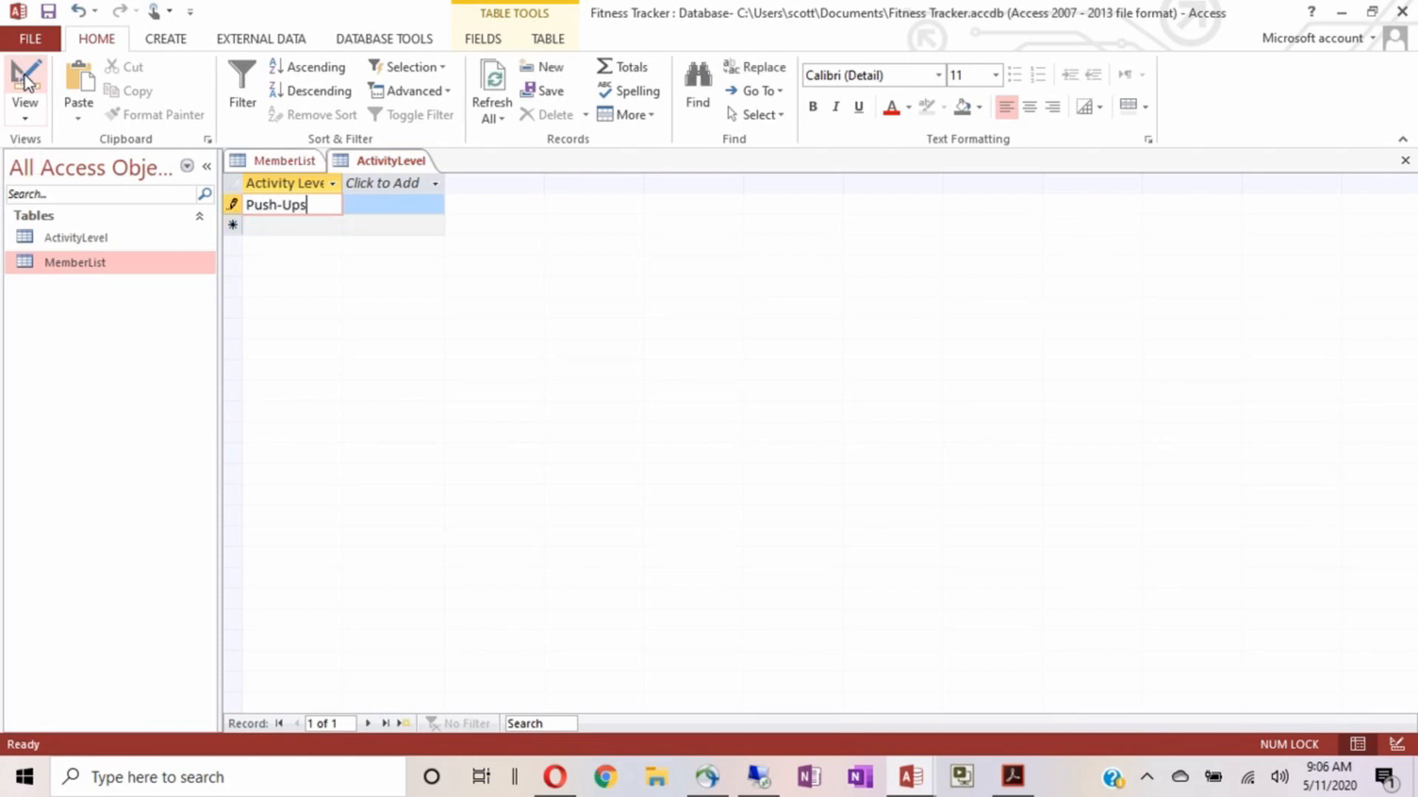
{"action": "key", "text": "Return"}
{"action": "type", "text": "Pulol"}
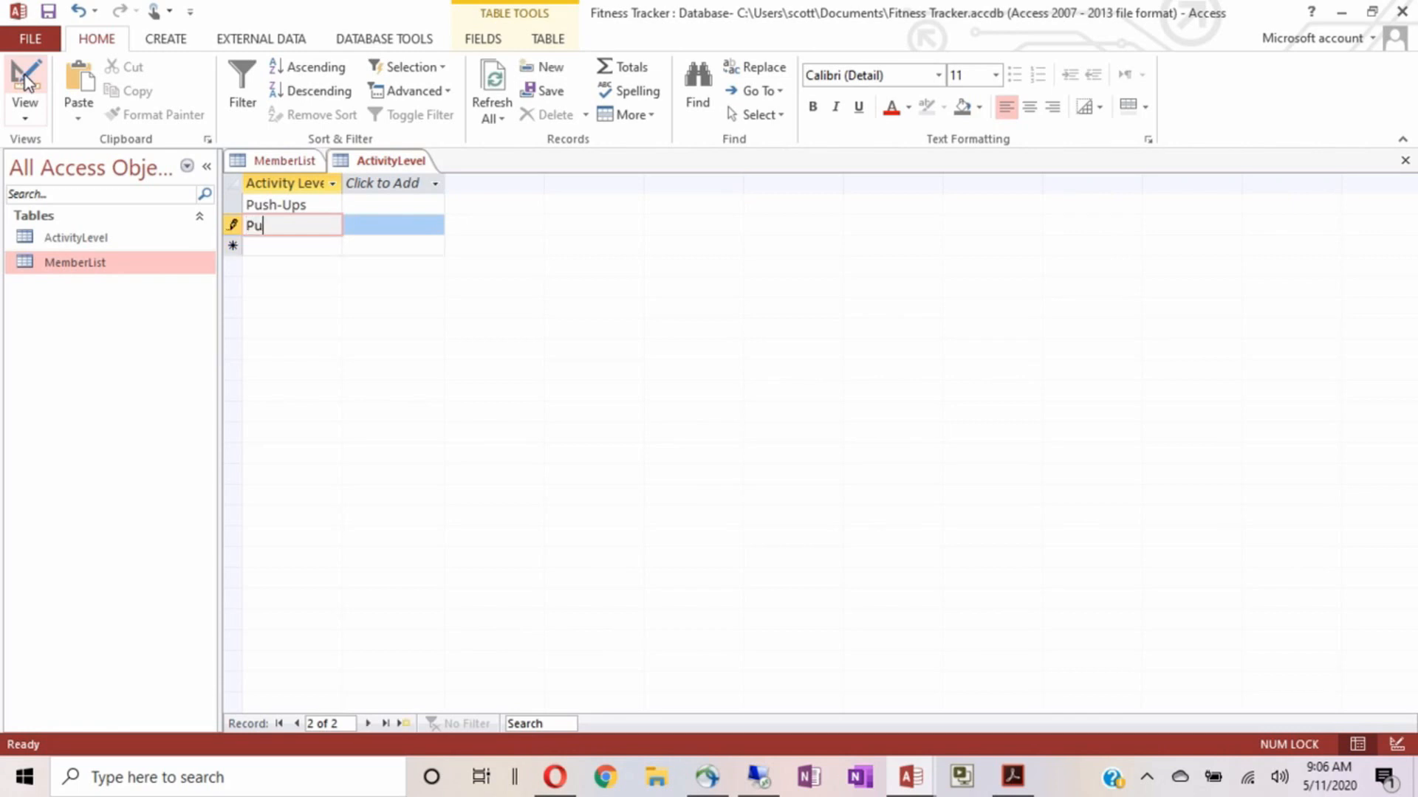
{"action": "key", "text": "BackSpace"}
{"action": "key", "text": "BackSpace"}
{"action": "key", "text": "BackSpace"}
{"action": "type", "text": "ll up"}
{"action": "key", "text": "BackSpace"}
{"action": "key", "text": "BackSpace"}
{"action": "type", "text": "Ups"}
{"action": "key", "text": "Return"}
Add the Running, Bench Press and Bike Riding records
{"action": "type", "text": "Running"}
{"action": "key", "text": "Return"}
{"action": "type", "text": "W"}
{"action": "key", "text": "BackSpace"}
{"action": "type", "text": "Bench Press"}
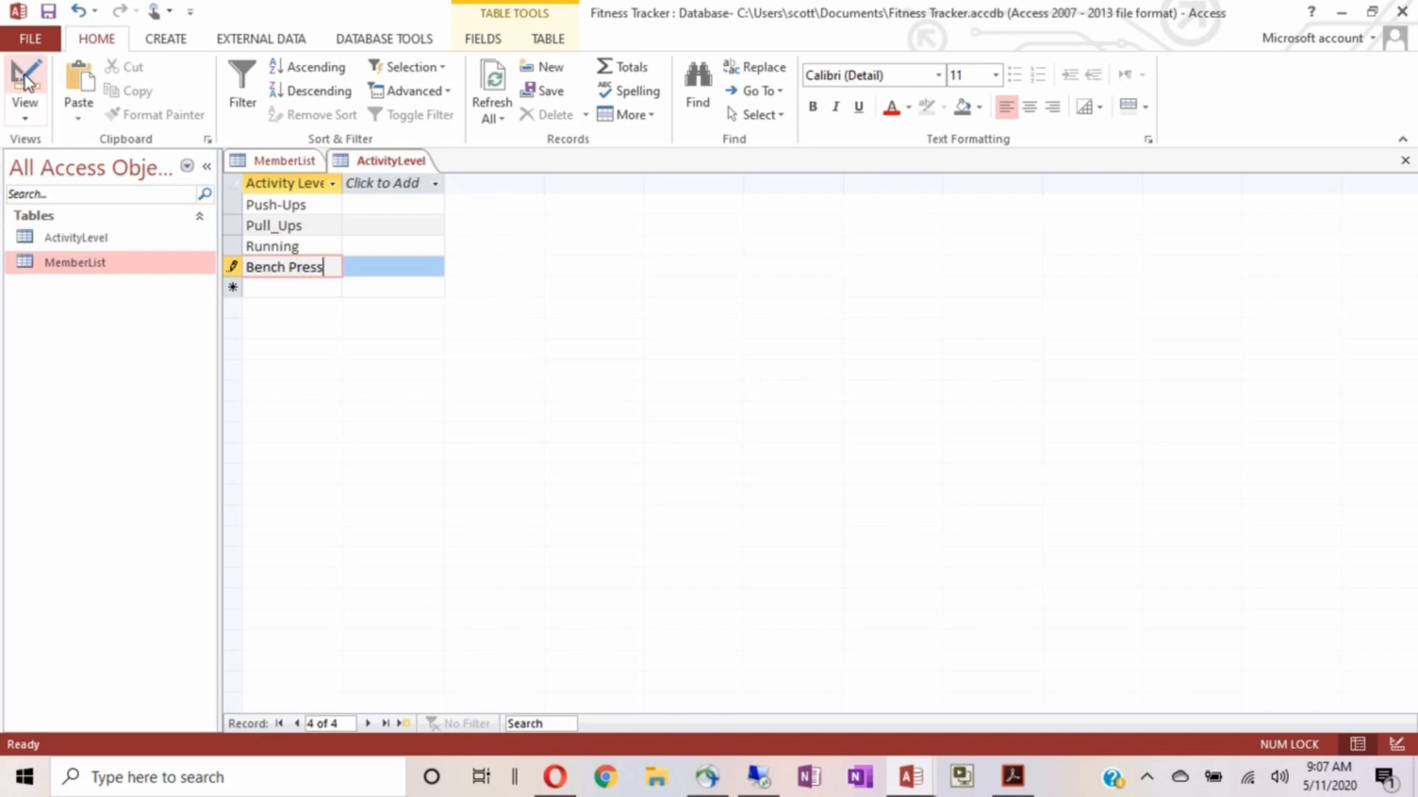
{"action": "key", "text": "Return"}
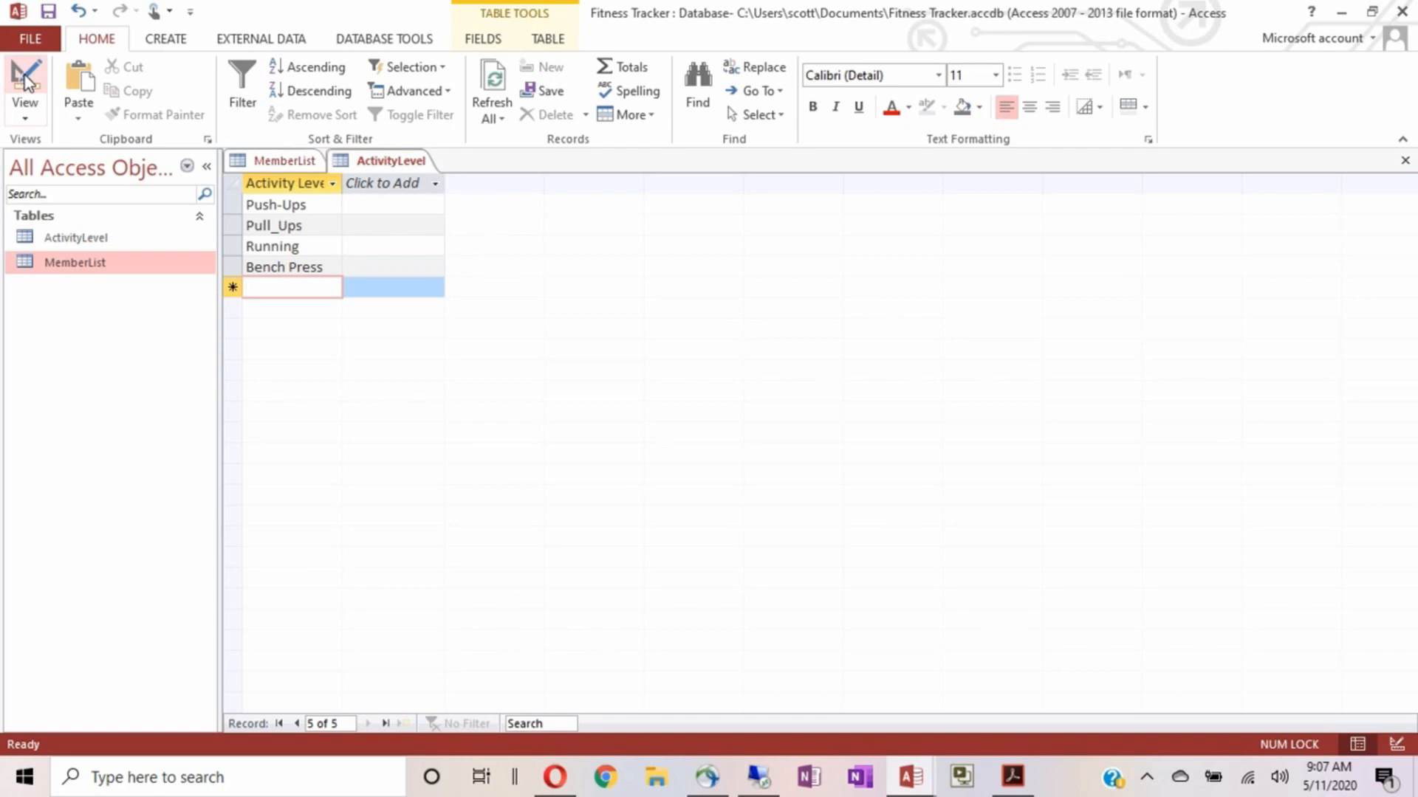
{"action": "type", "text": "Bike Riding"}
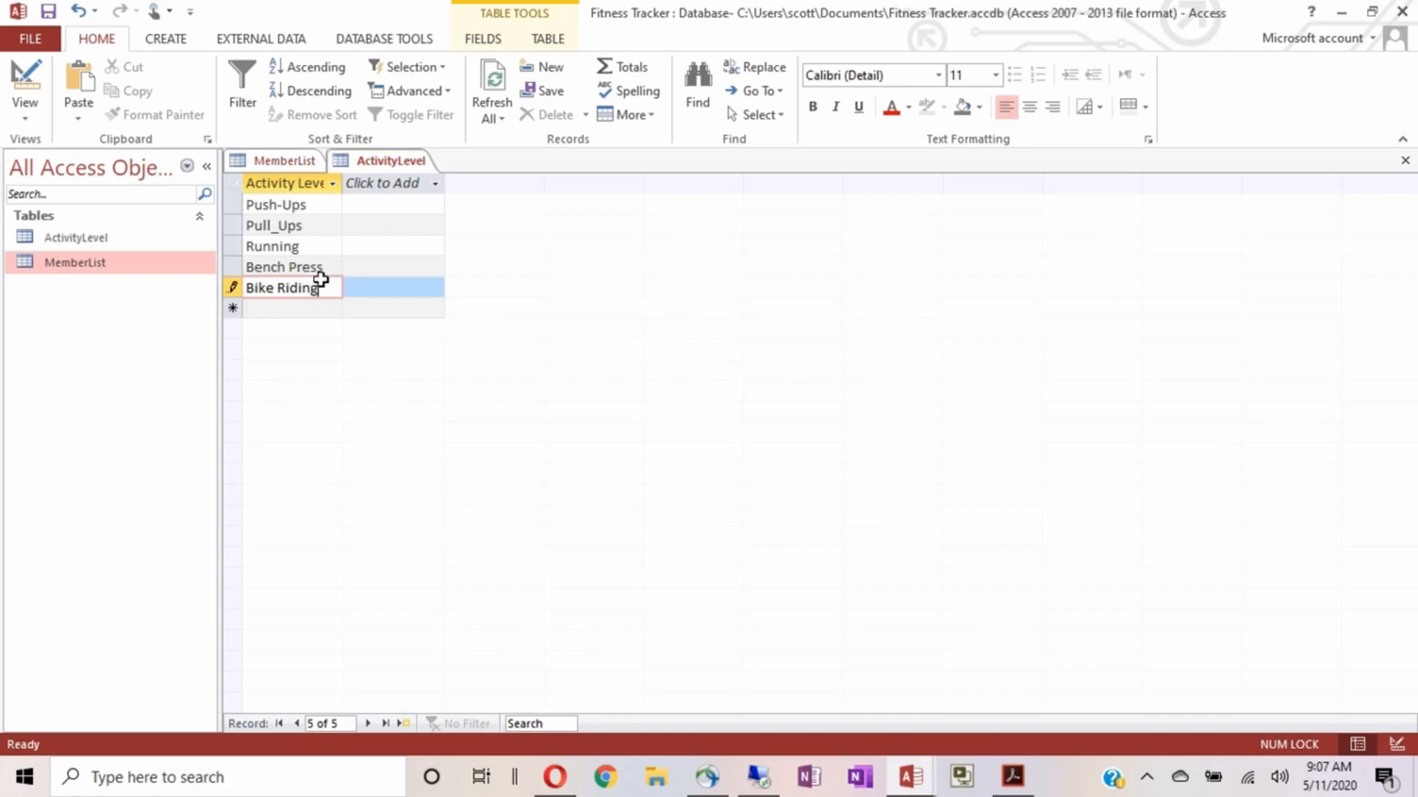
{"action": "key", "text": "Return"}
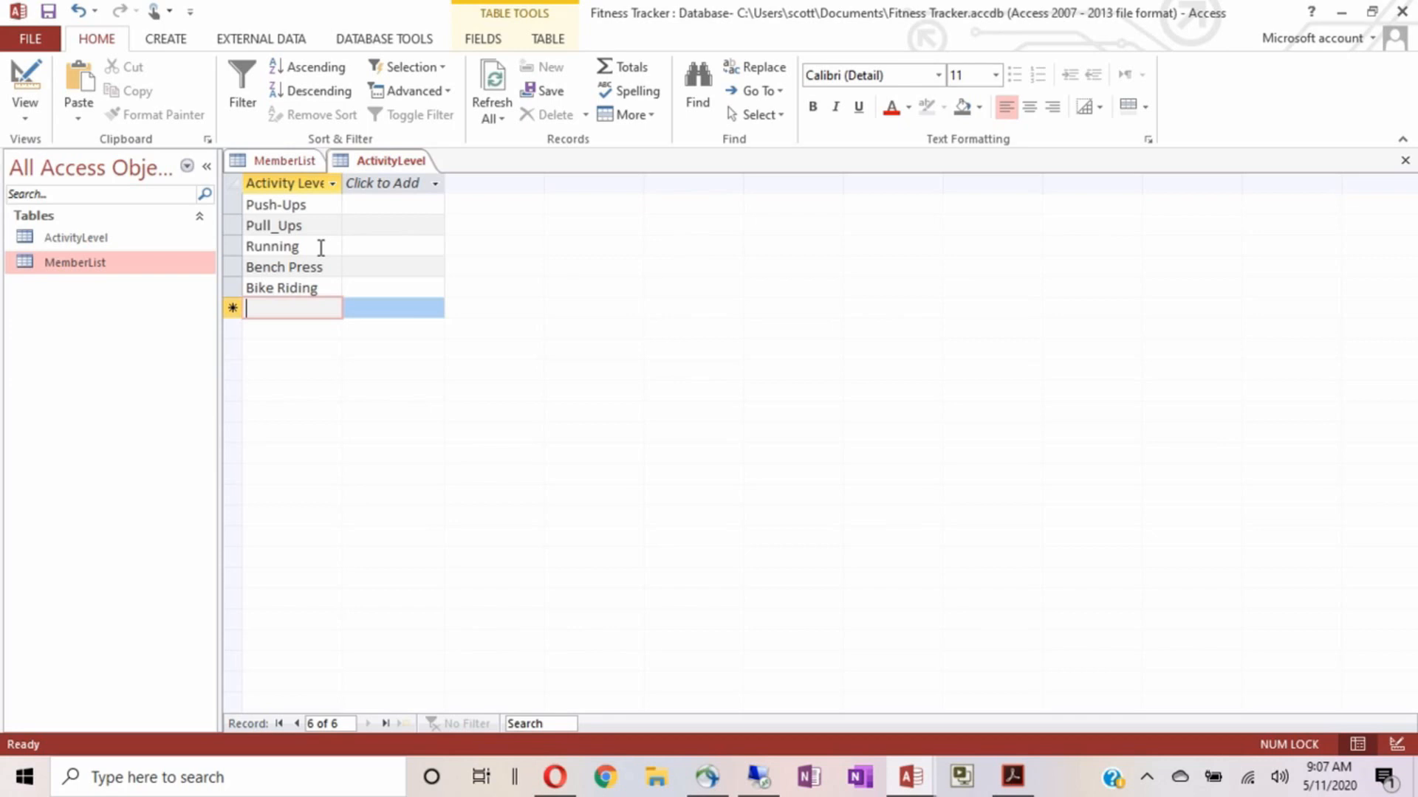
Back in MemberList, set the ActivityLevel lookup Row Source to the ActivityLevel table, then view General properties
{"action": "left_click", "coordinate": [1405, 160]}
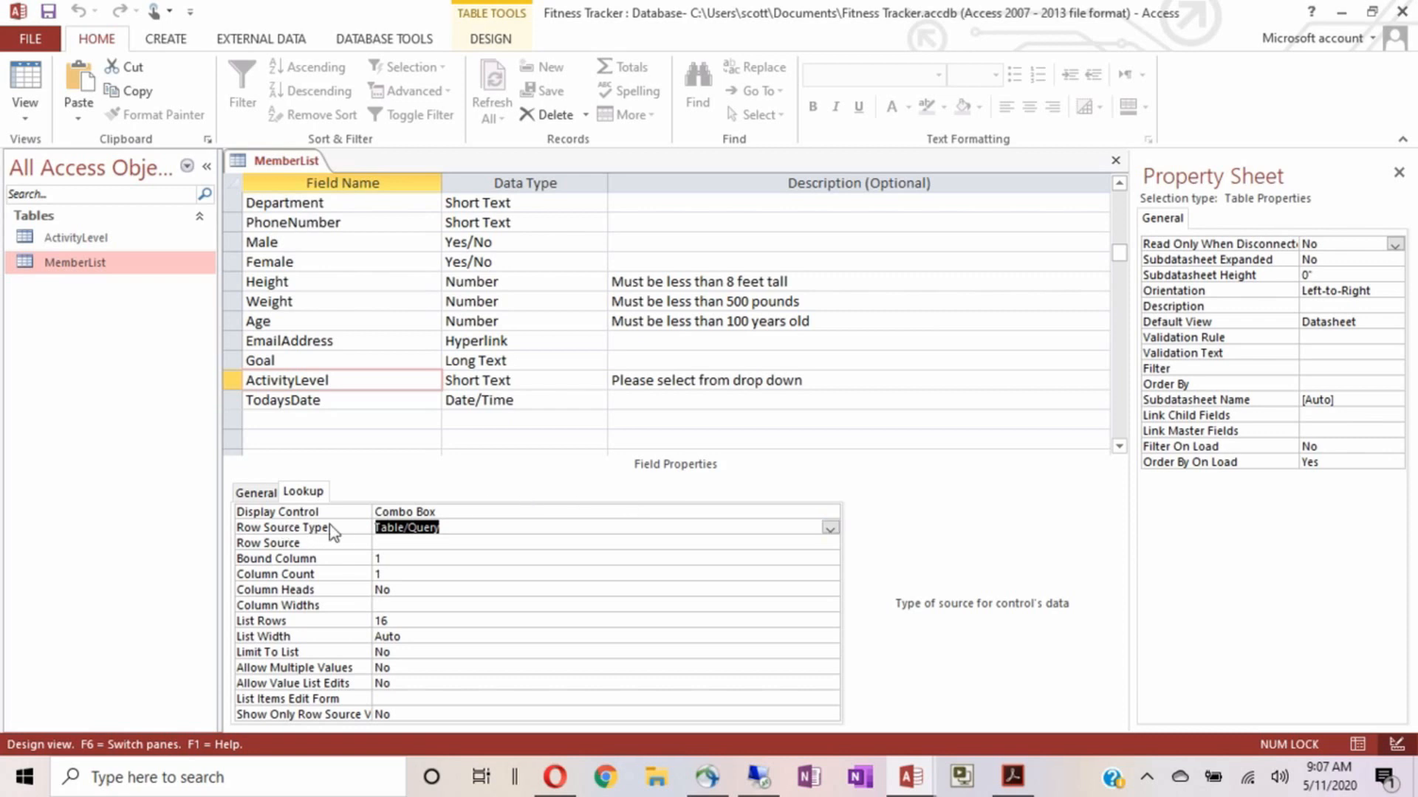
{"action": "left_click", "coordinate": [379, 545]}
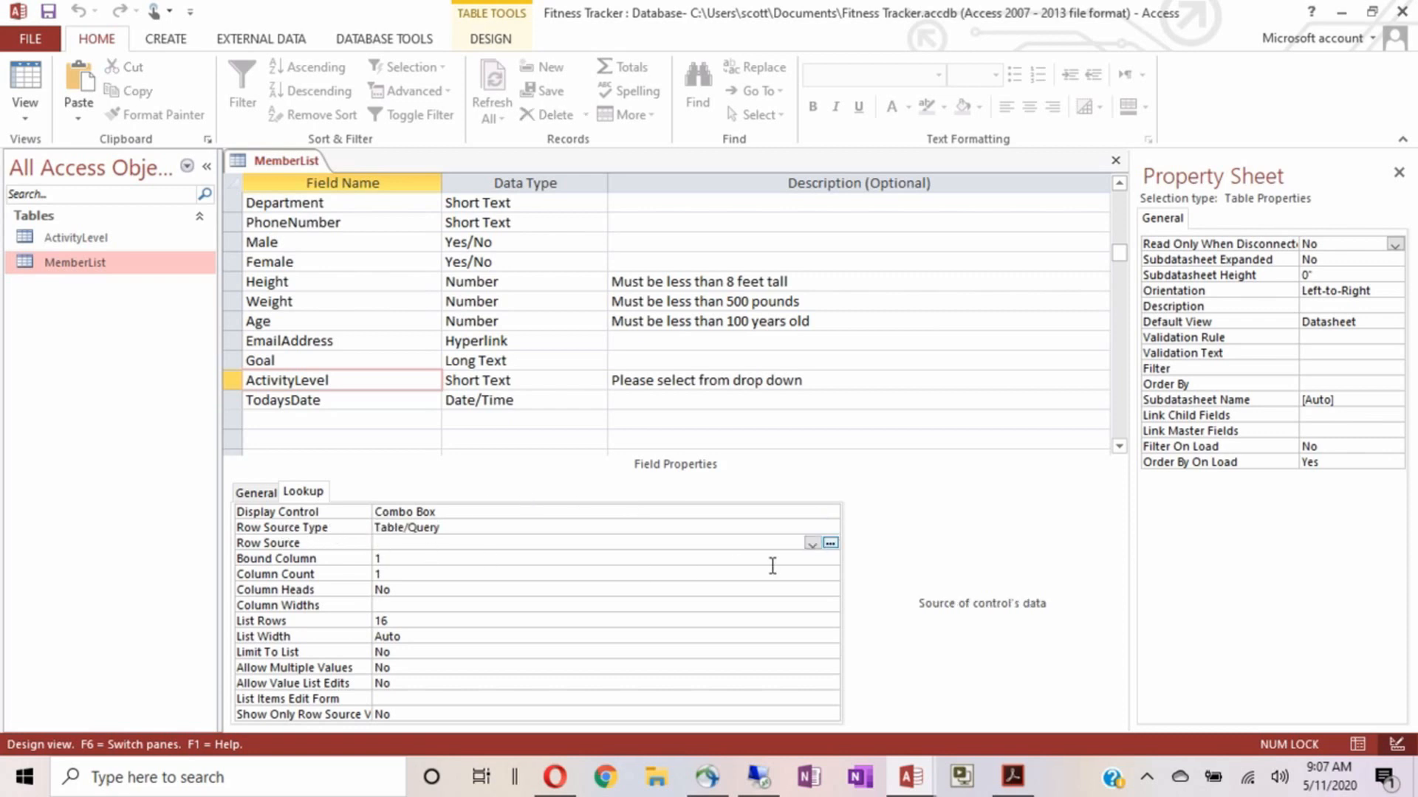
{"action": "left_click", "coordinate": [814, 544]}
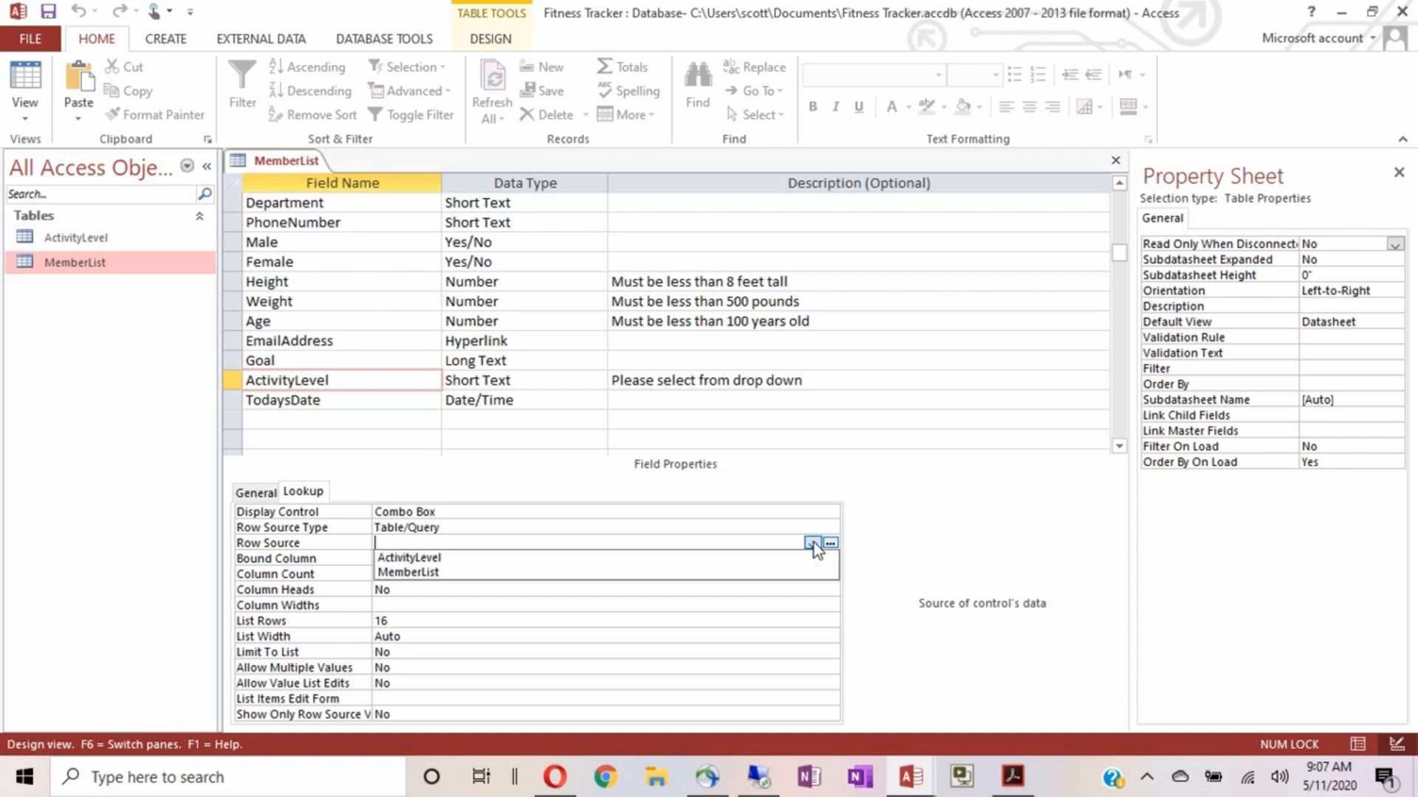
{"action": "left_click", "coordinate": [543, 559]}
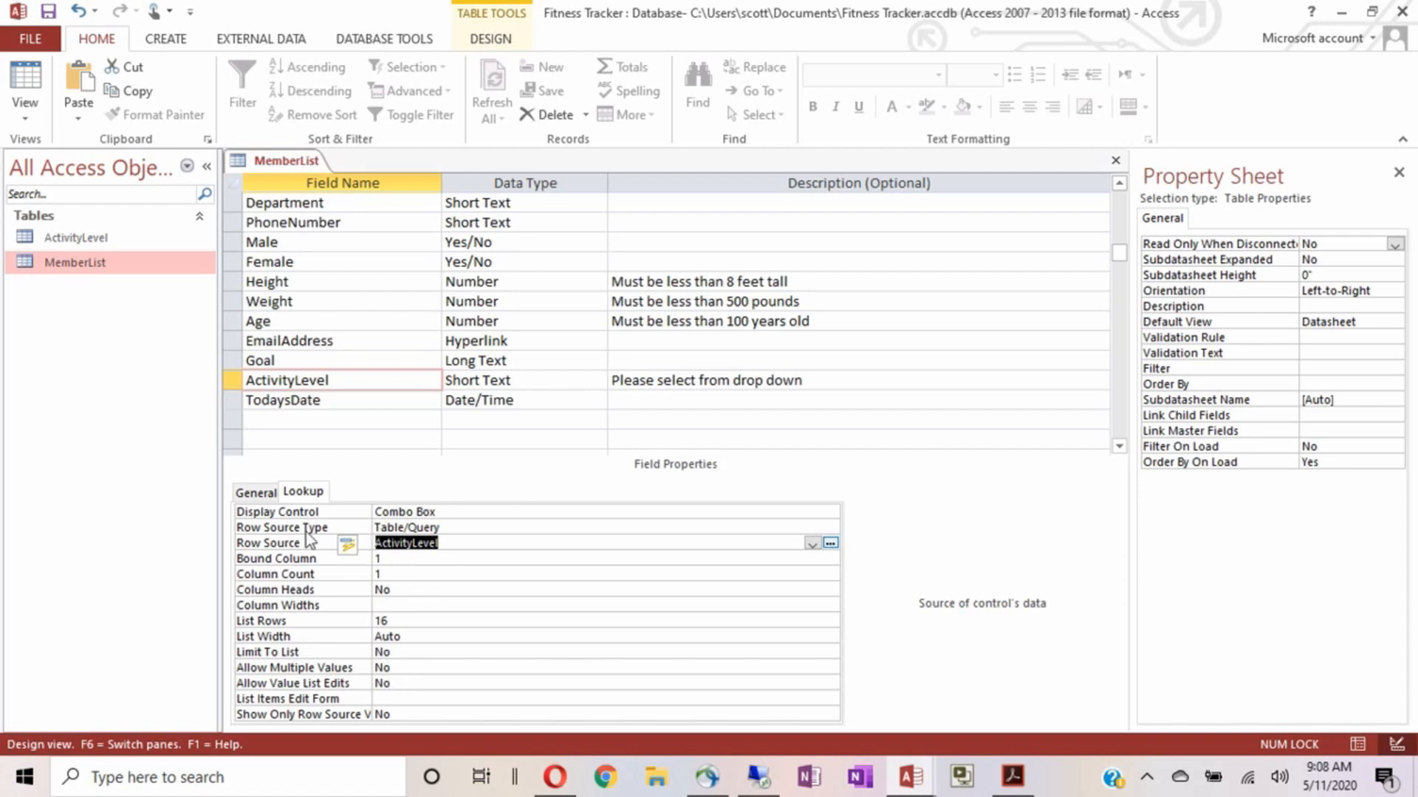
{"action": "left_click", "coordinate": [254, 494]}
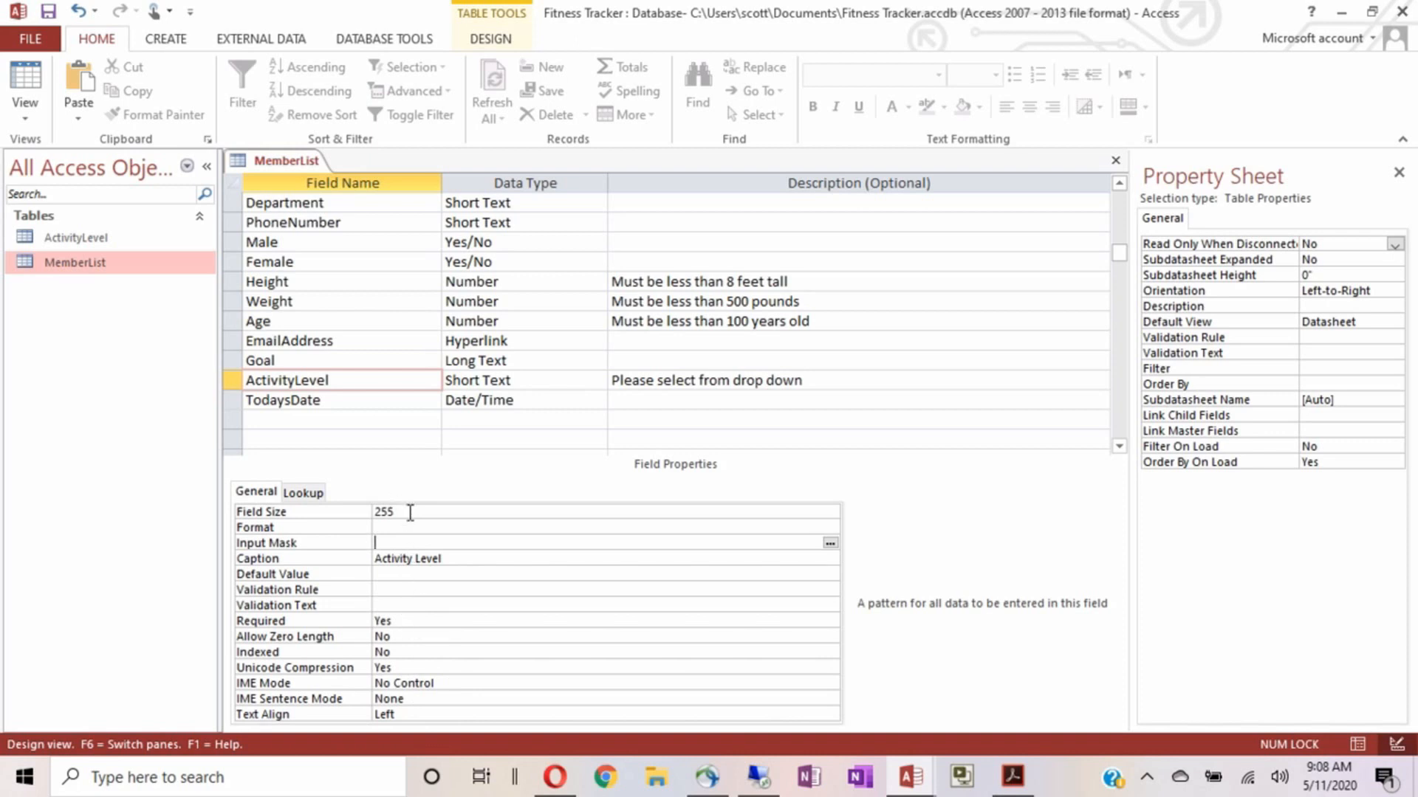
Set the ActivityLevel field's Field Size to 50
{"action": "left_click", "coordinate": [380, 510]}
{"action": "left_click", "coordinate": [353, 516]}
{"action": "type", "text": "50"}
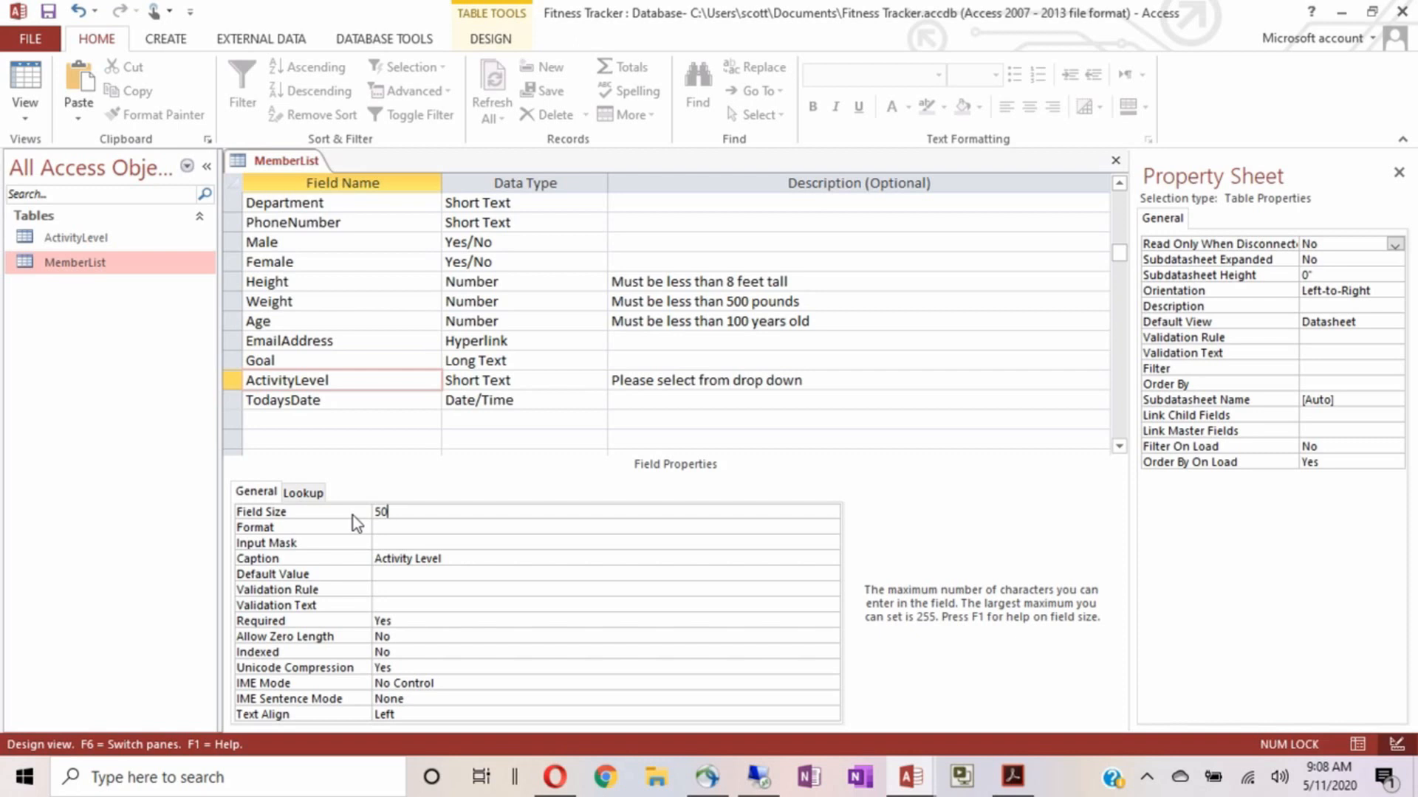
{"action": "key", "text": "Return"}
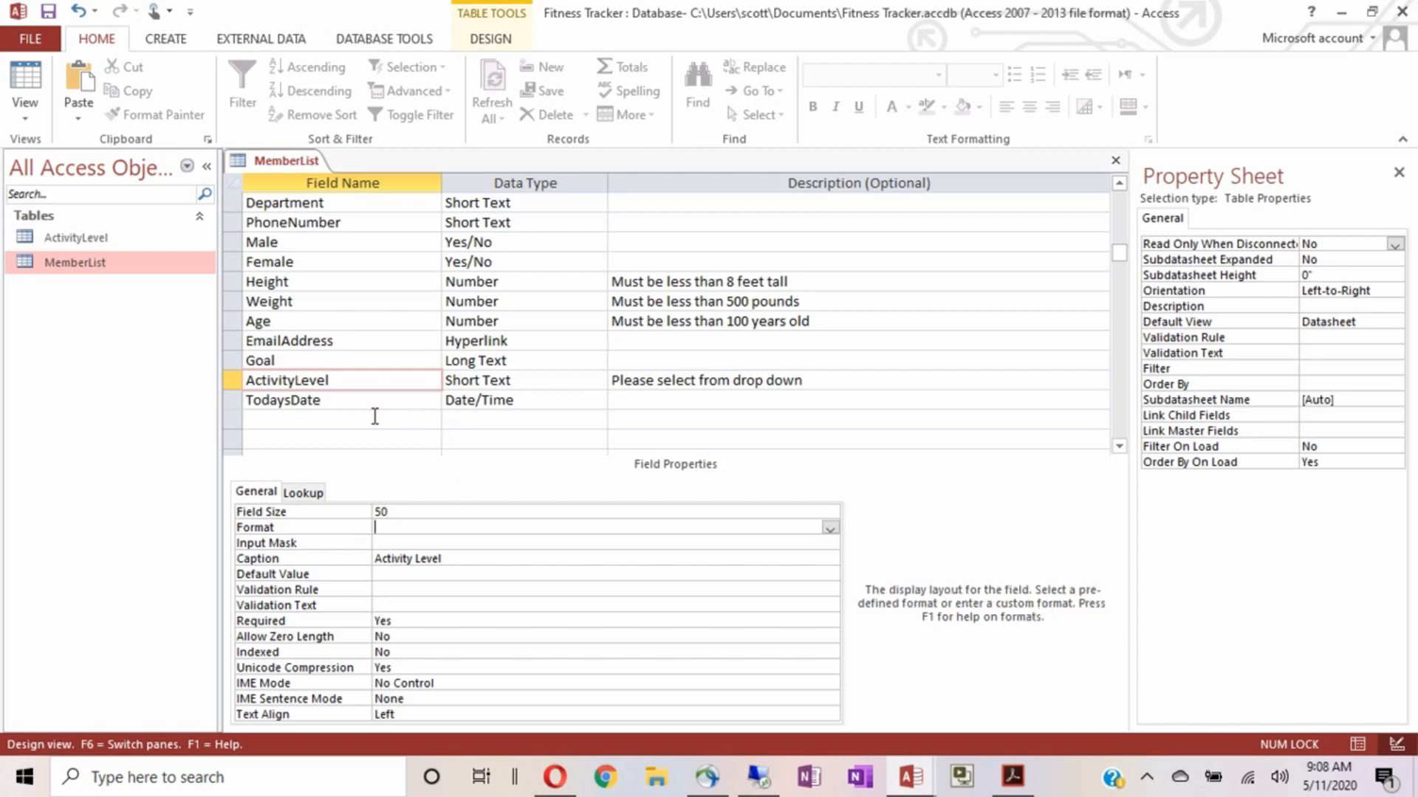
Rename the TodaysDate field to MemberDate
{"action": "left_click", "coordinate": [346, 399]}
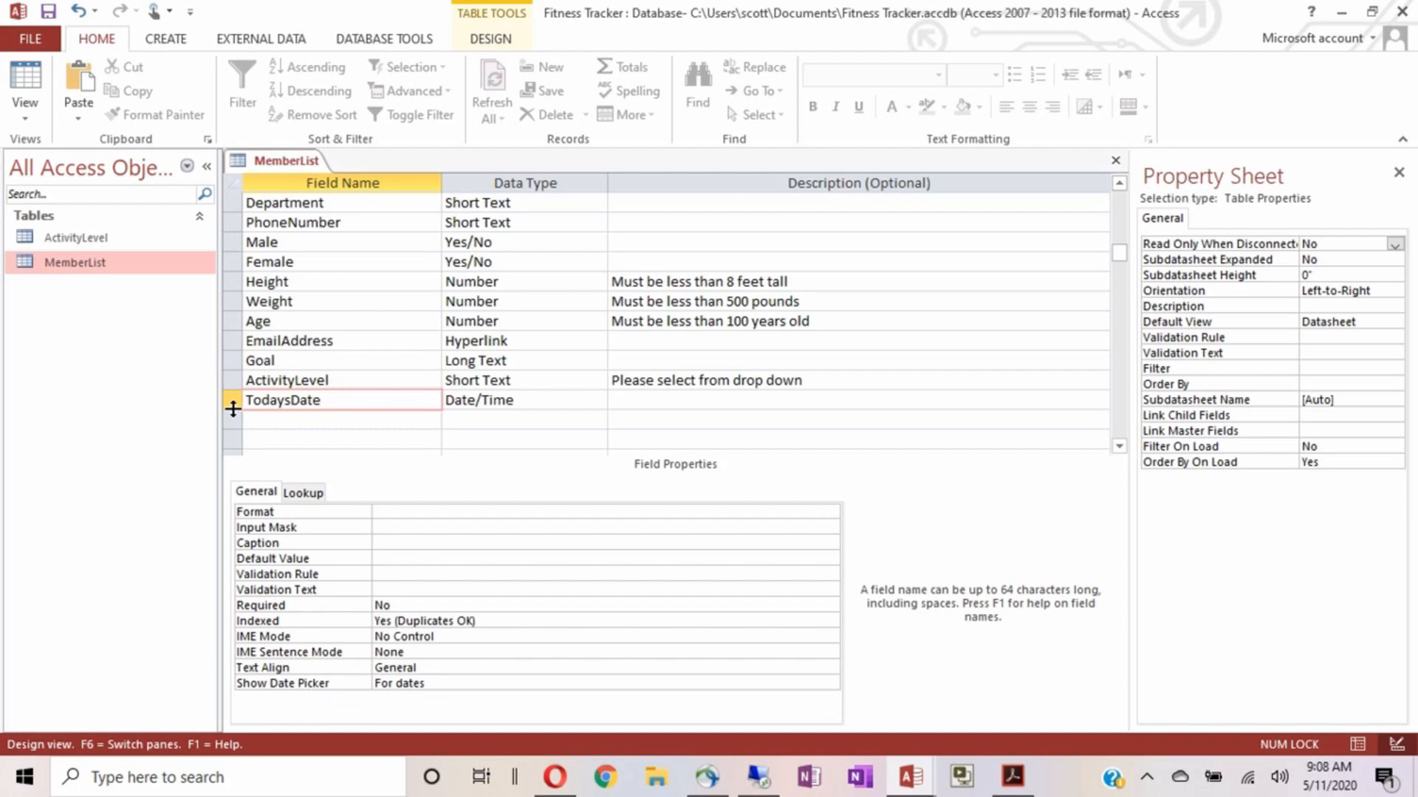
{"action": "key", "text": "Delete"}
{"action": "key", "text": "Delete"}
{"action": "key", "text": "Delete"}
{"action": "key", "text": "Delete"}
{"action": "key", "text": "Delete"}
{"action": "key", "text": "Delete"}
{"action": "type", "text": "Member"}
Set the MemberDate Format to Short Date
{"action": "left_click", "coordinate": [380, 512]}
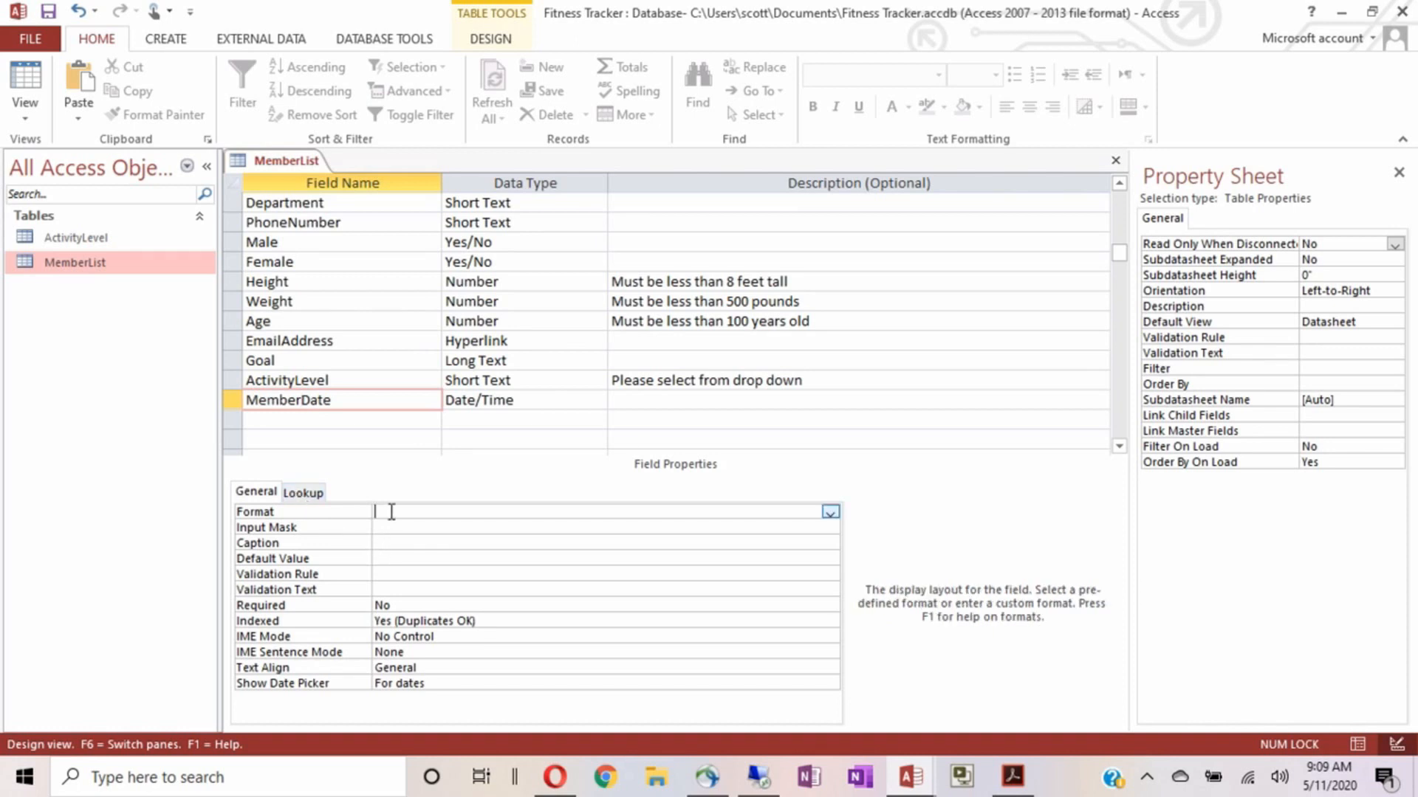
{"action": "left_click", "coordinate": [830, 512]}
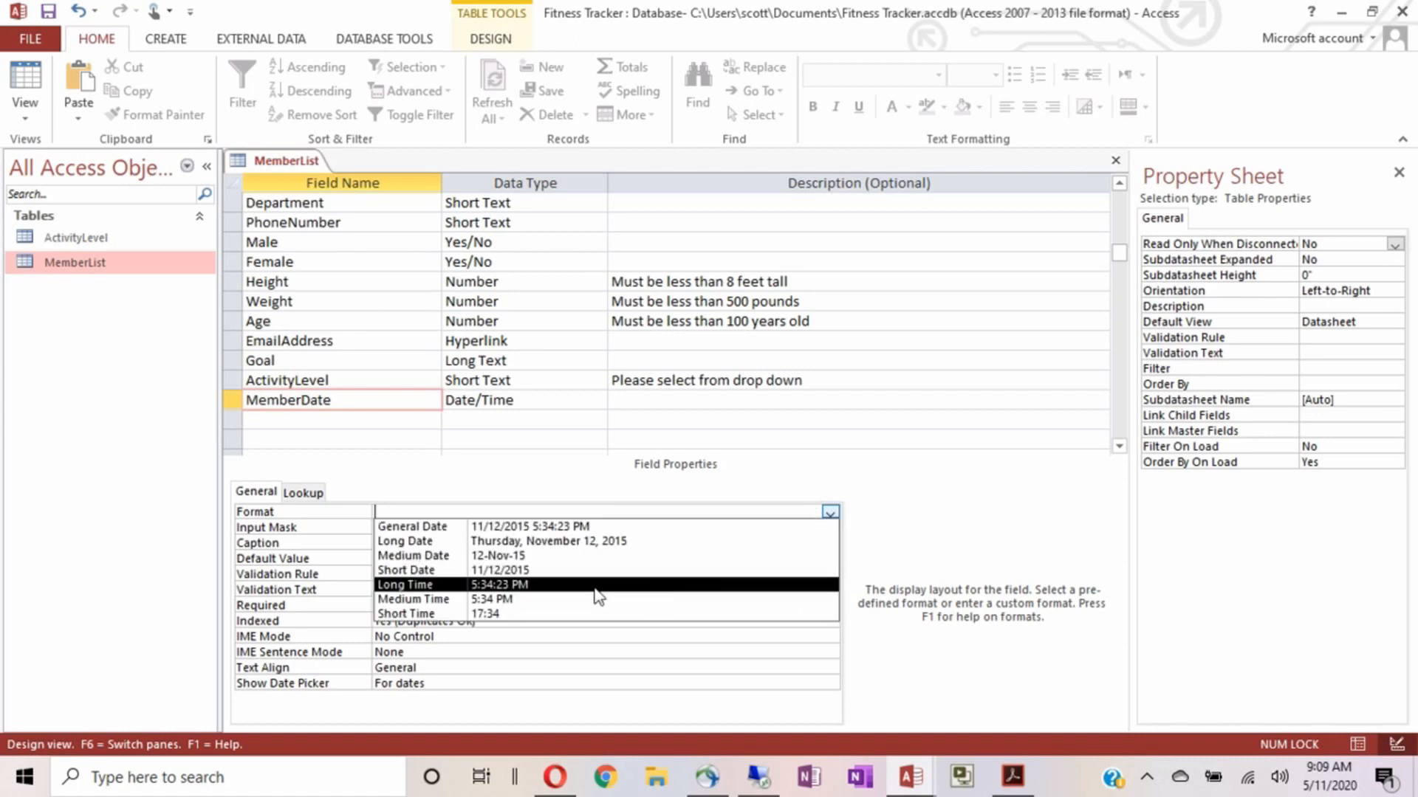
{"action": "left_click", "coordinate": [502, 570]}
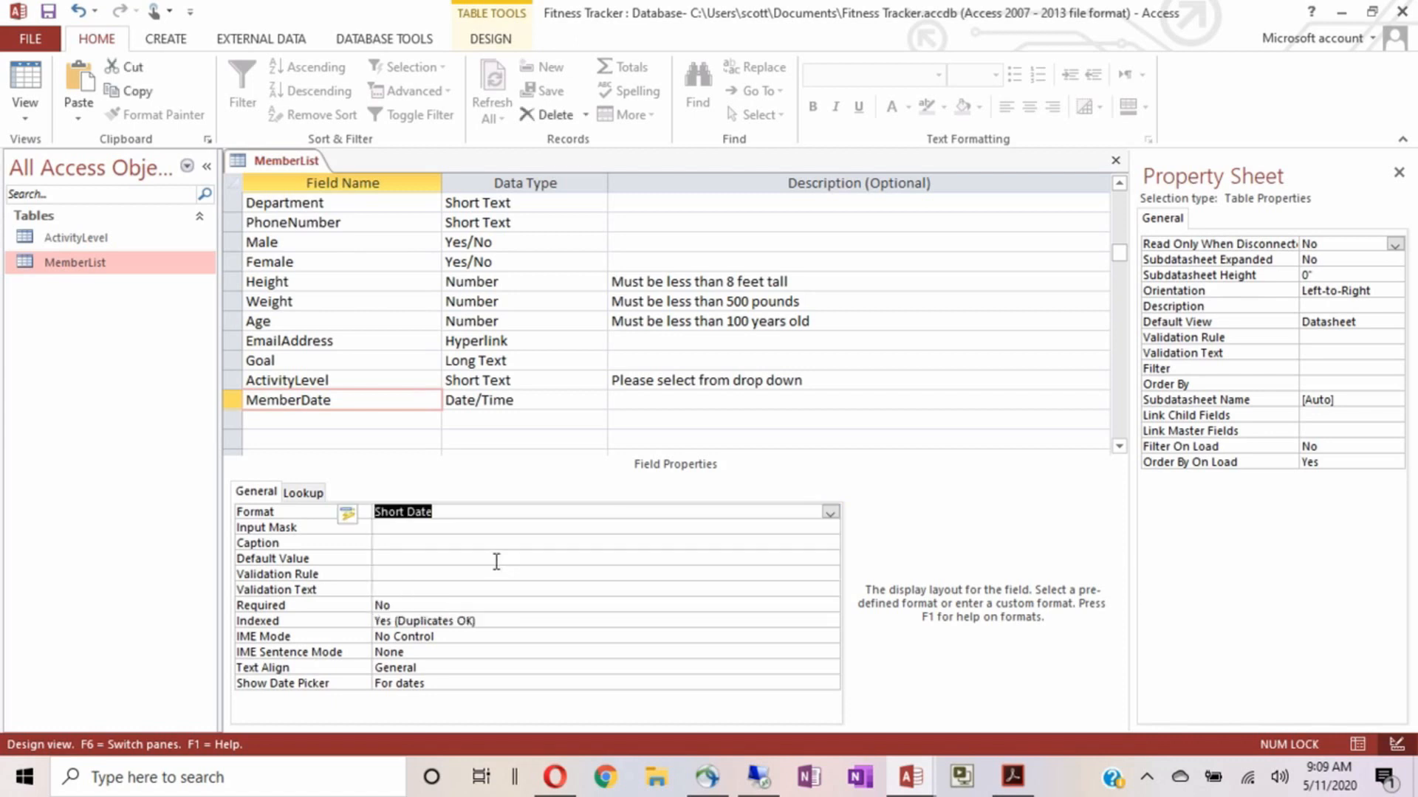
Give MemberDate the caption 'Member Date'
{"action": "left_click", "coordinate": [392, 544]}
{"action": "type", "text": "Member Date"}
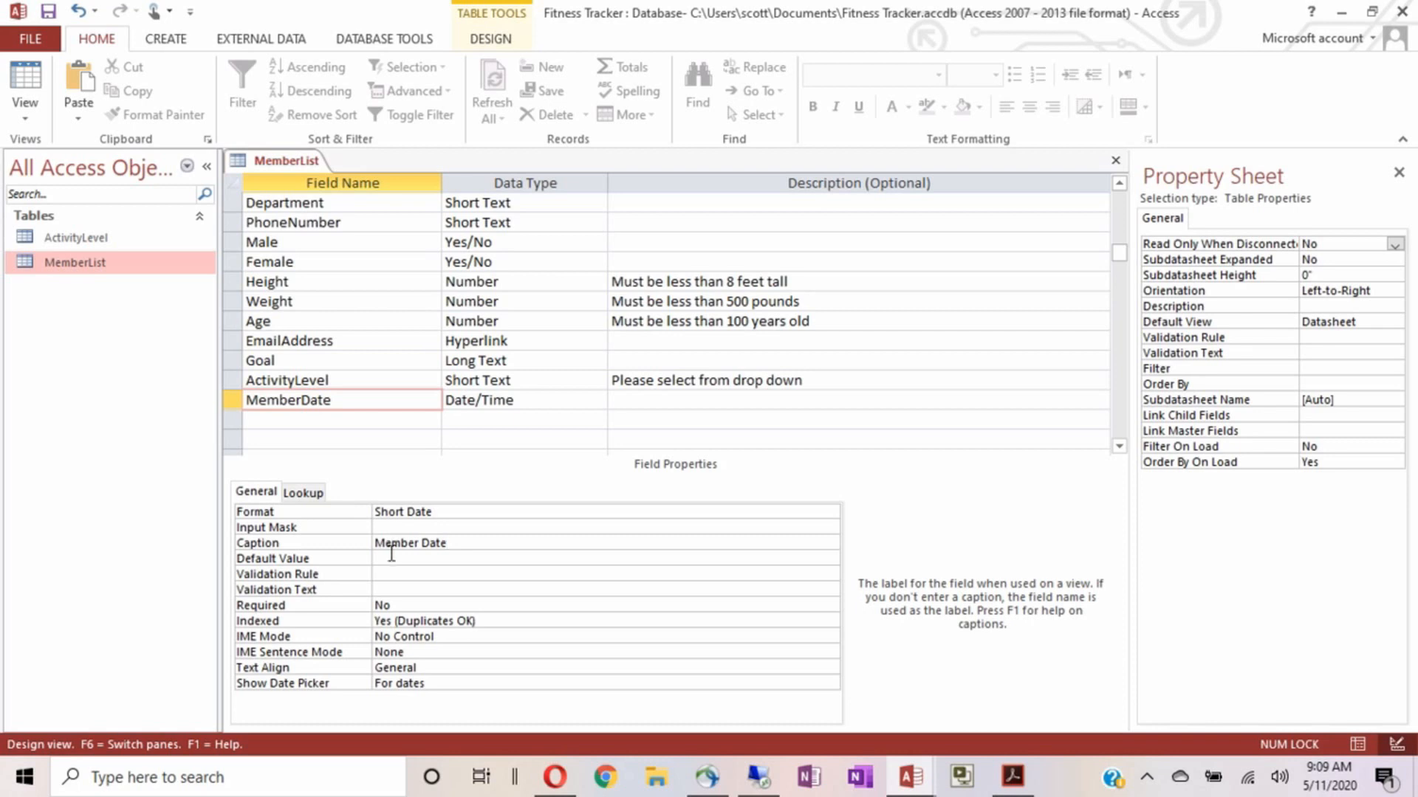
{"action": "left_click", "coordinate": [391, 555]}
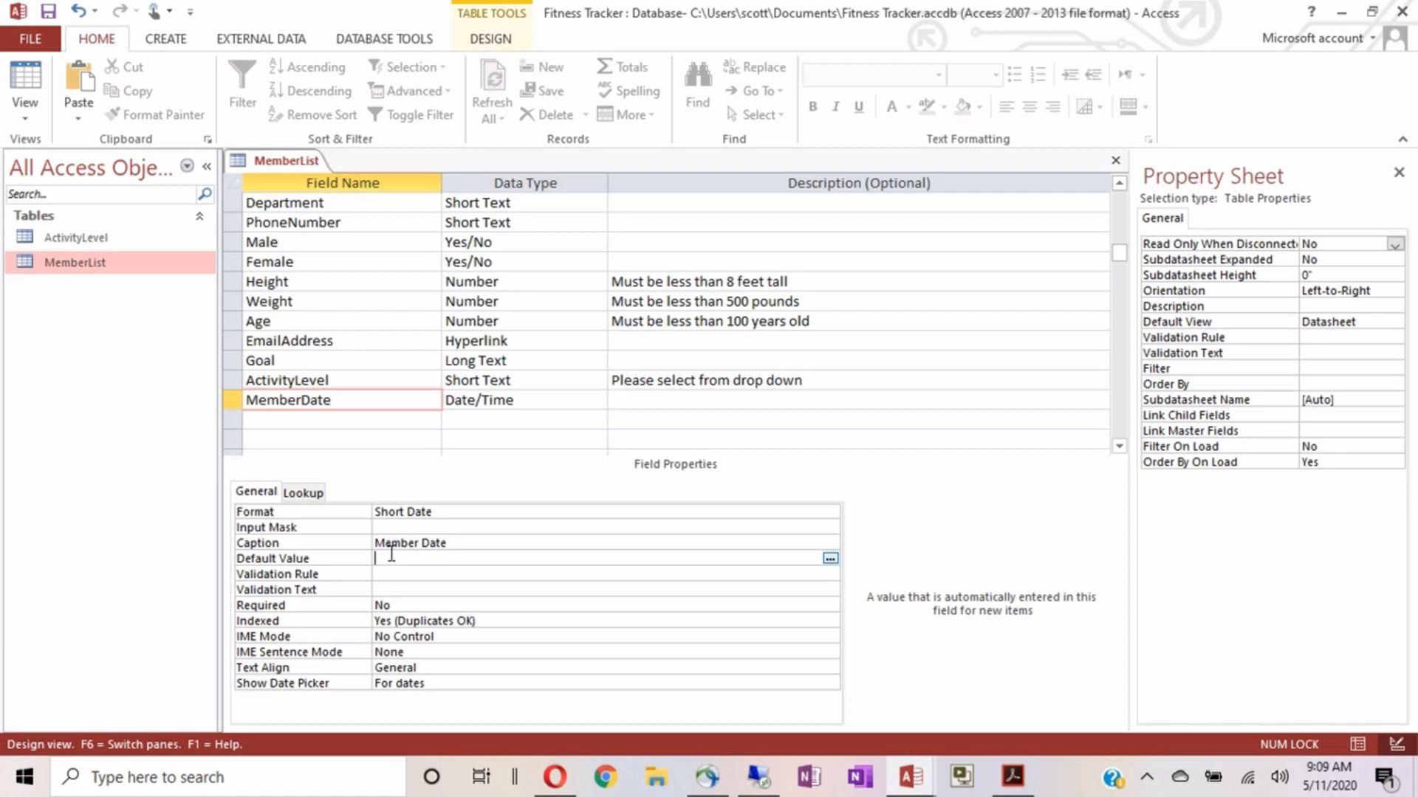
Set MemberDate's Default Value to =NOW(), Required to Yes, and Text Align to Left
{"action": "type", "text": "=NOW"}
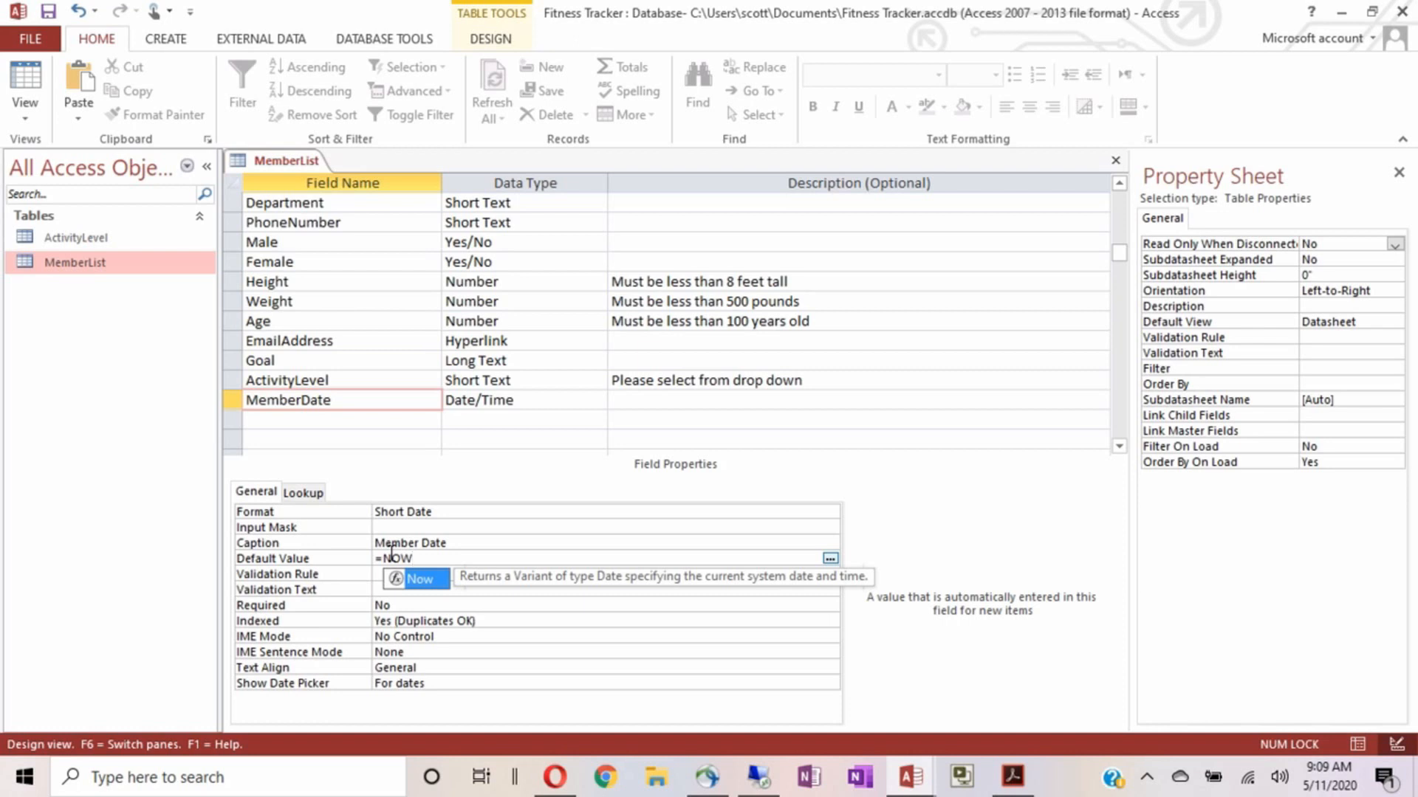
{"action": "type", "text": "("}
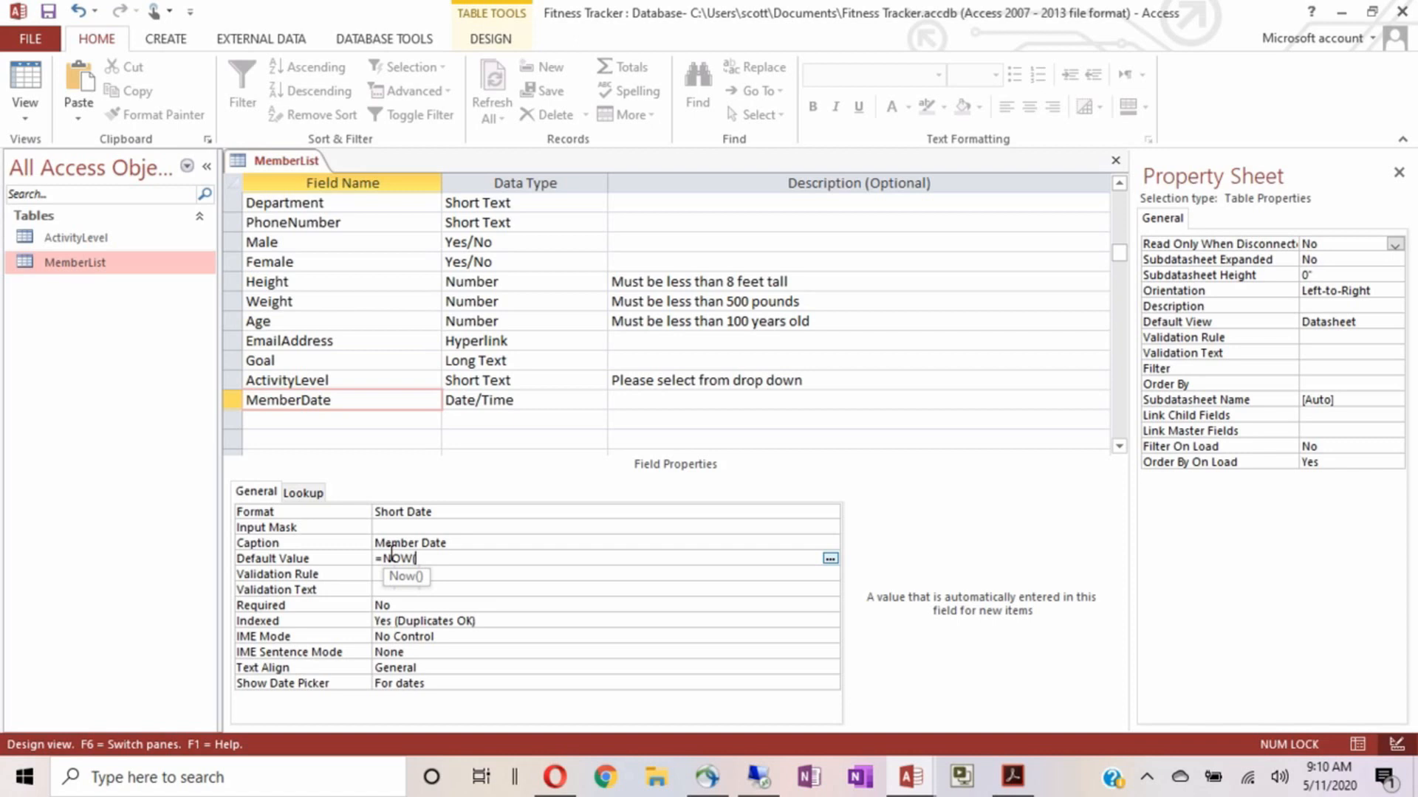
{"action": "type", "text": ")"}
{"action": "double_click", "coordinate": [400, 605]}
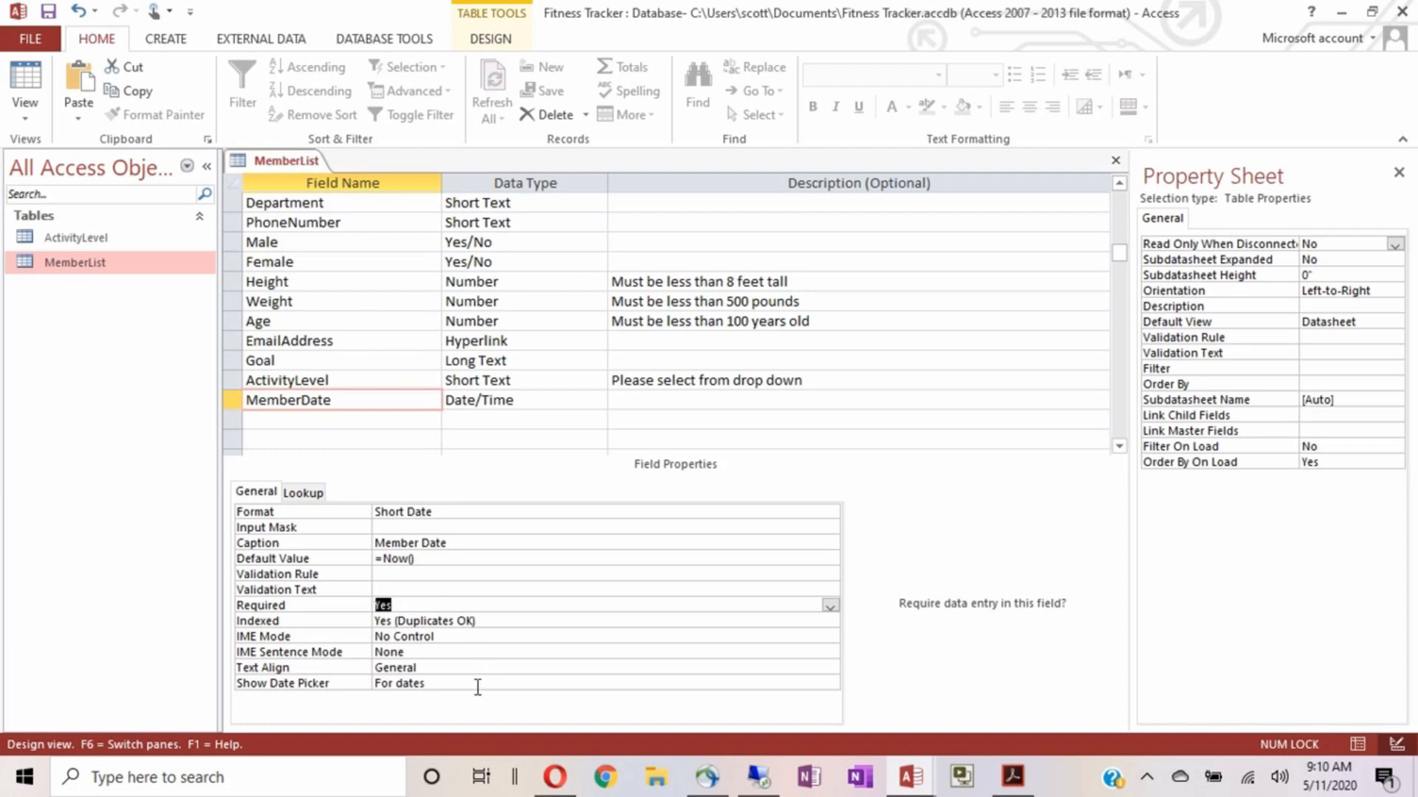
{"action": "double_click", "coordinate": [456, 667]}
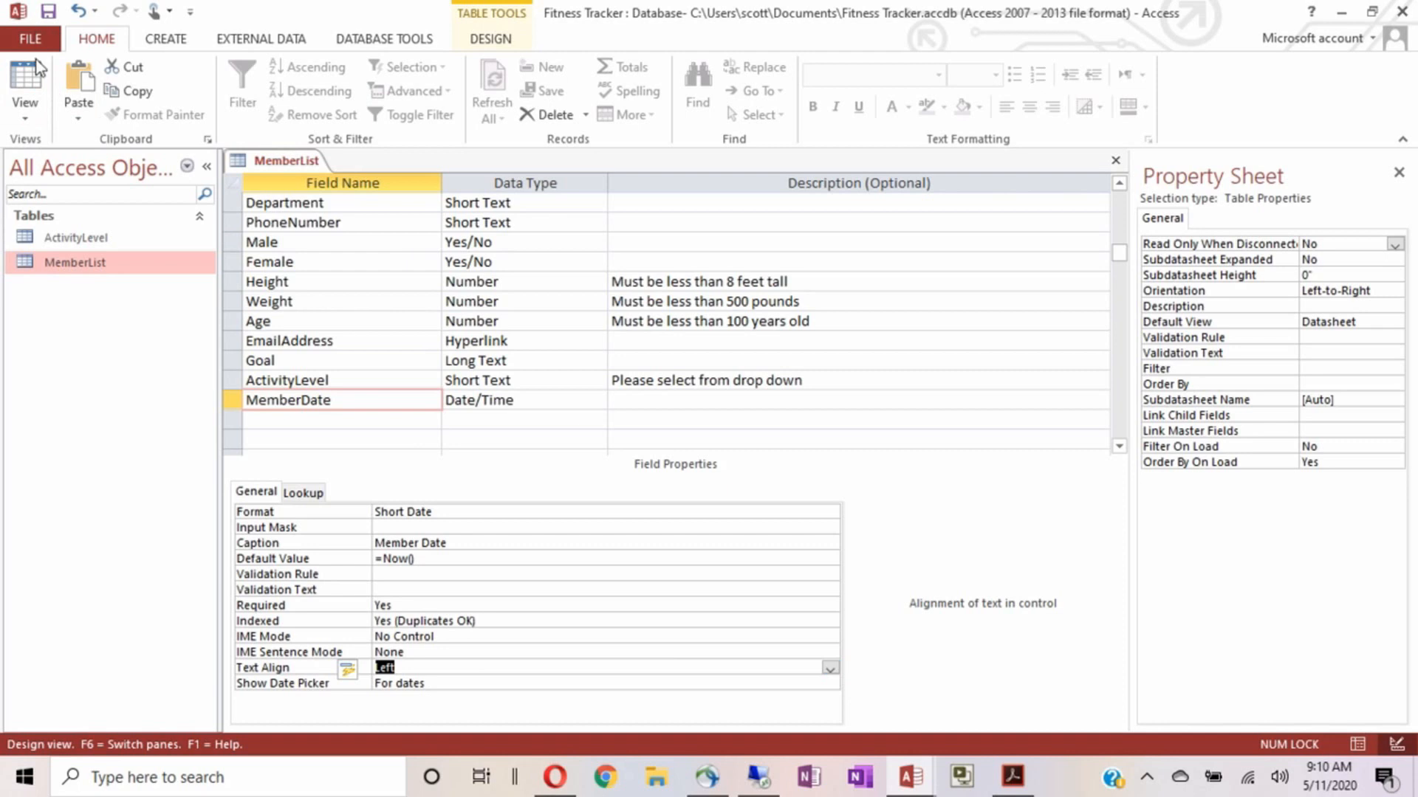
{"action": "left_click", "coordinate": [26, 87]}
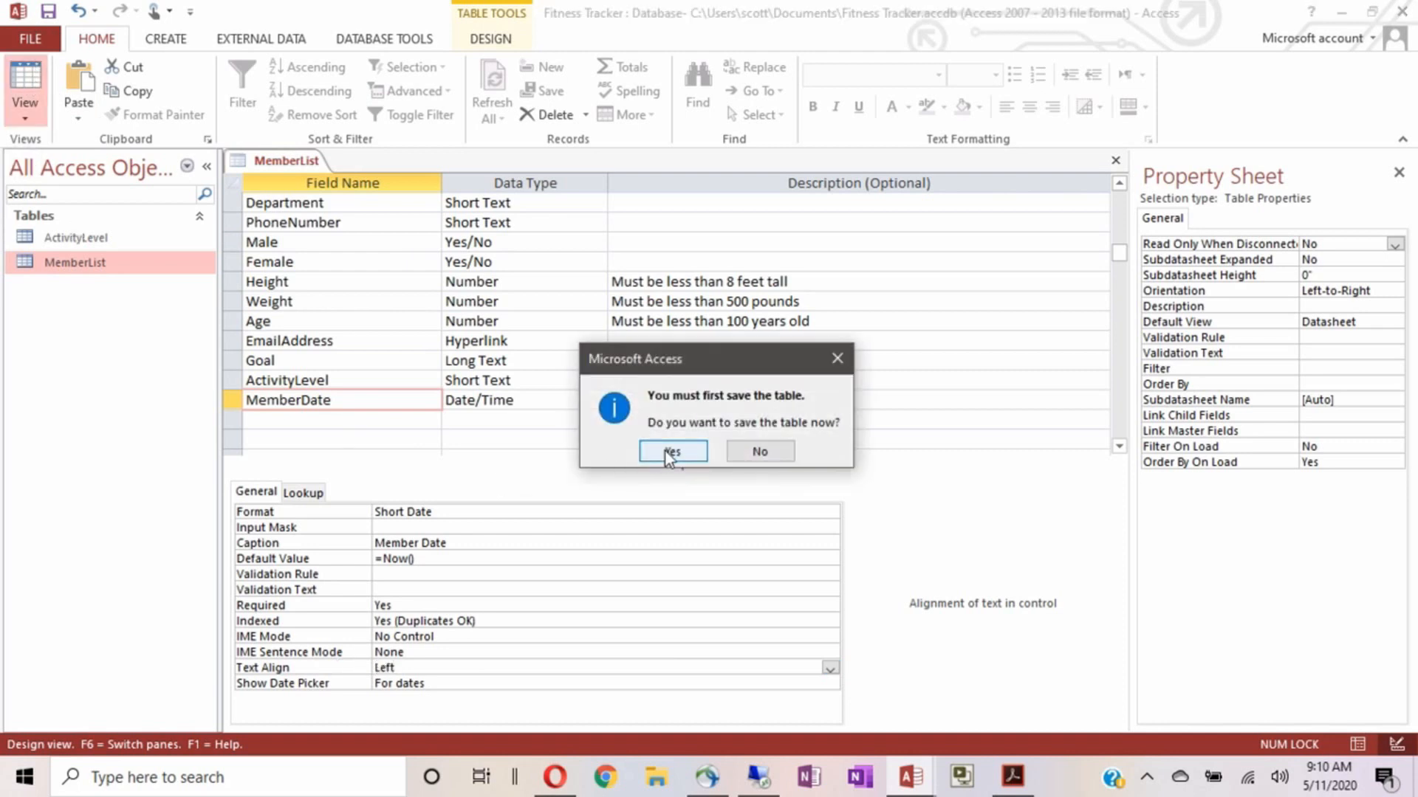
Save the MemberList design and enter the member ID and the member's last and first names
{"action": "left_click", "coordinate": [670, 452]}
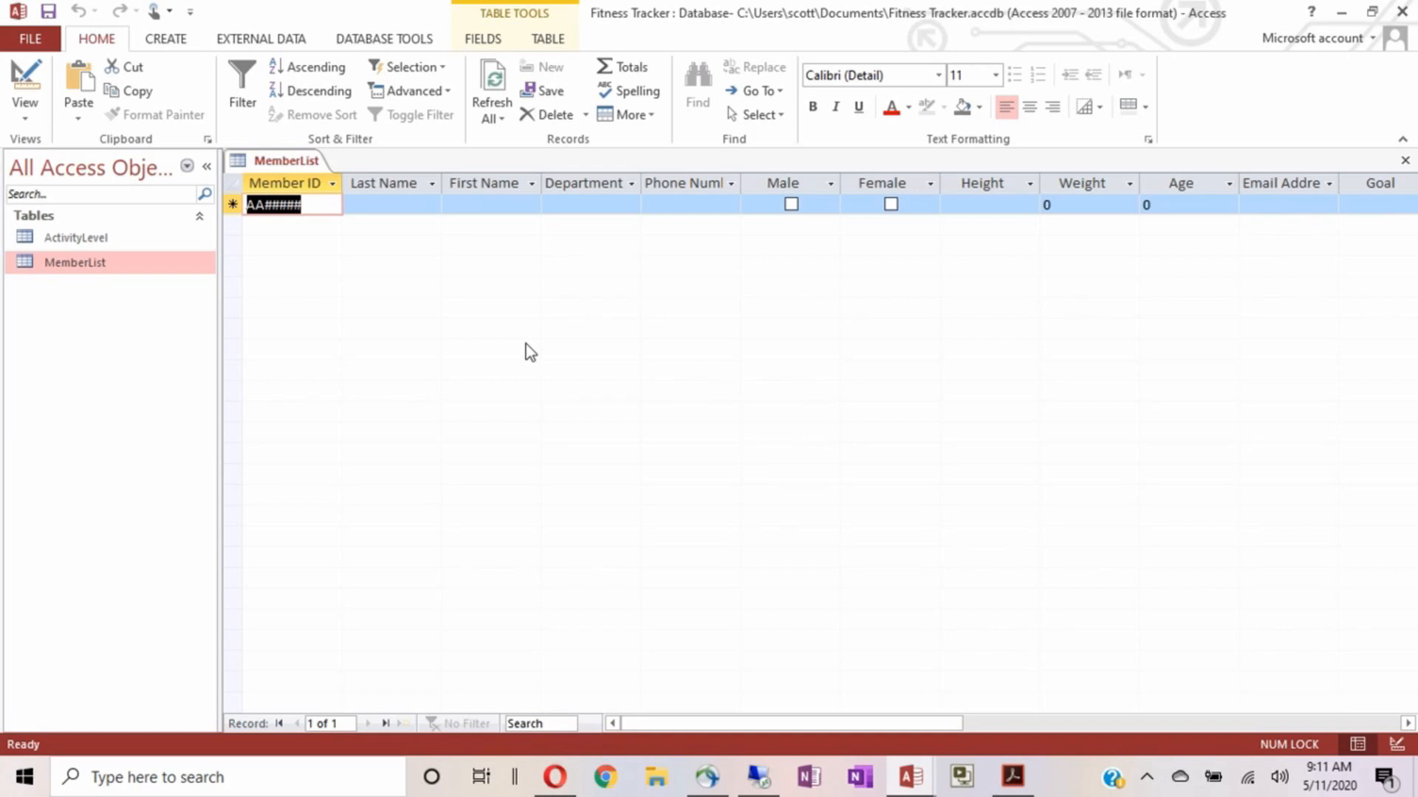
{"action": "type", "text": "BB"}
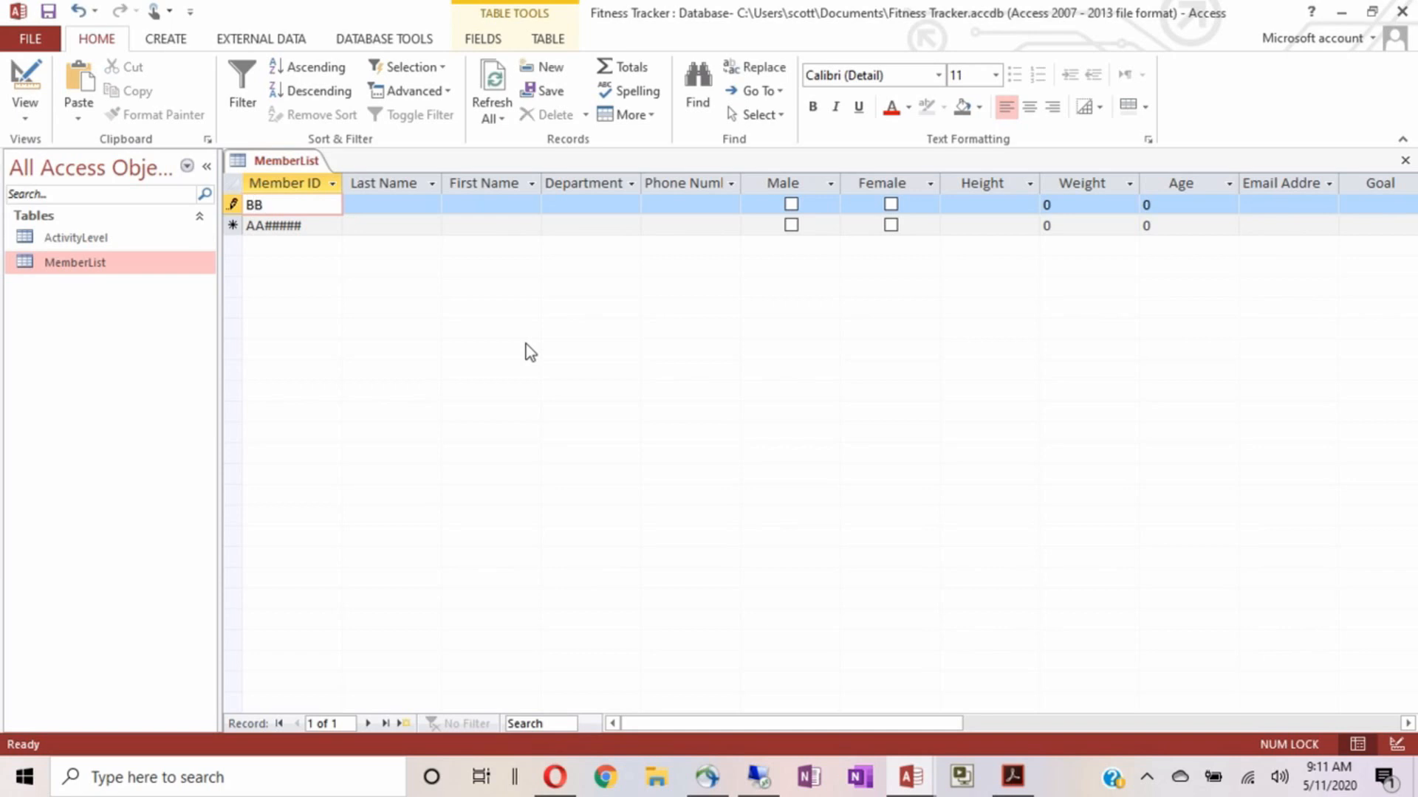
{"action": "type", "text": "1234"}
{"action": "key", "text": "Tab"}
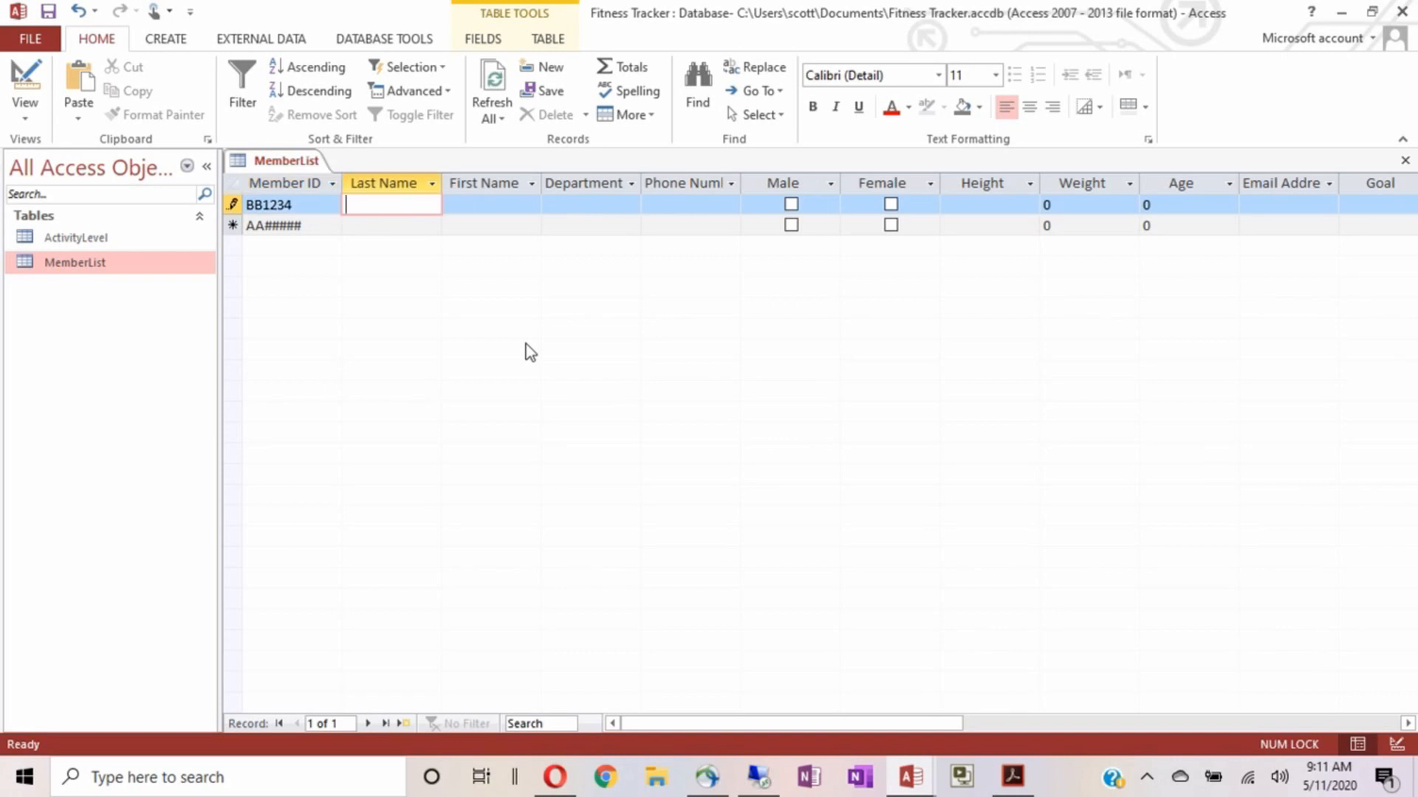
{"action": "type", "text": "Bunny"}
{"action": "key", "text": "Tab"}
{"action": "type", "text": "Bugs"}
{"action": "key", "text": "Tab"}
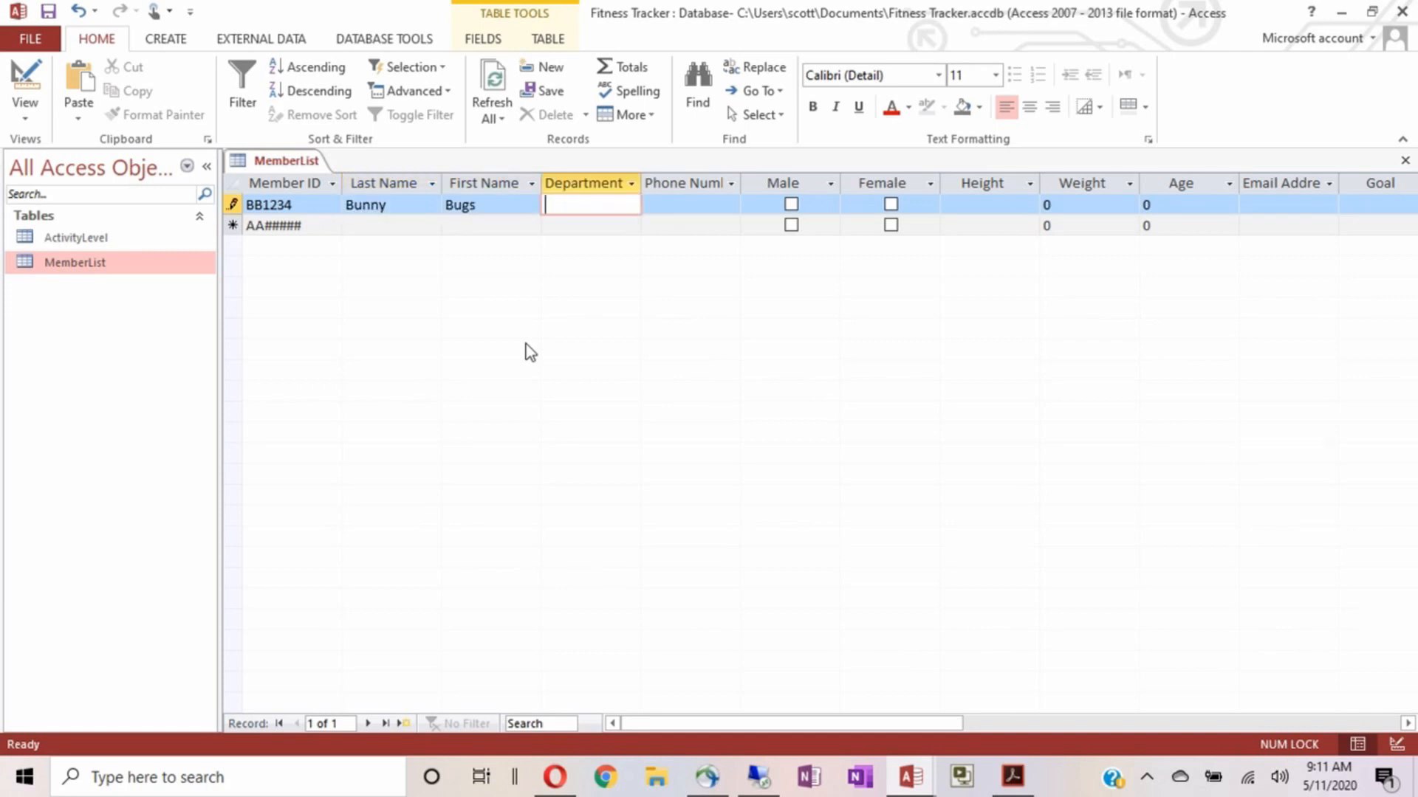
Enter Training as the department and type the member's phone number
{"action": "type", "text": "Training"}
{"action": "key", "text": "Tab"}
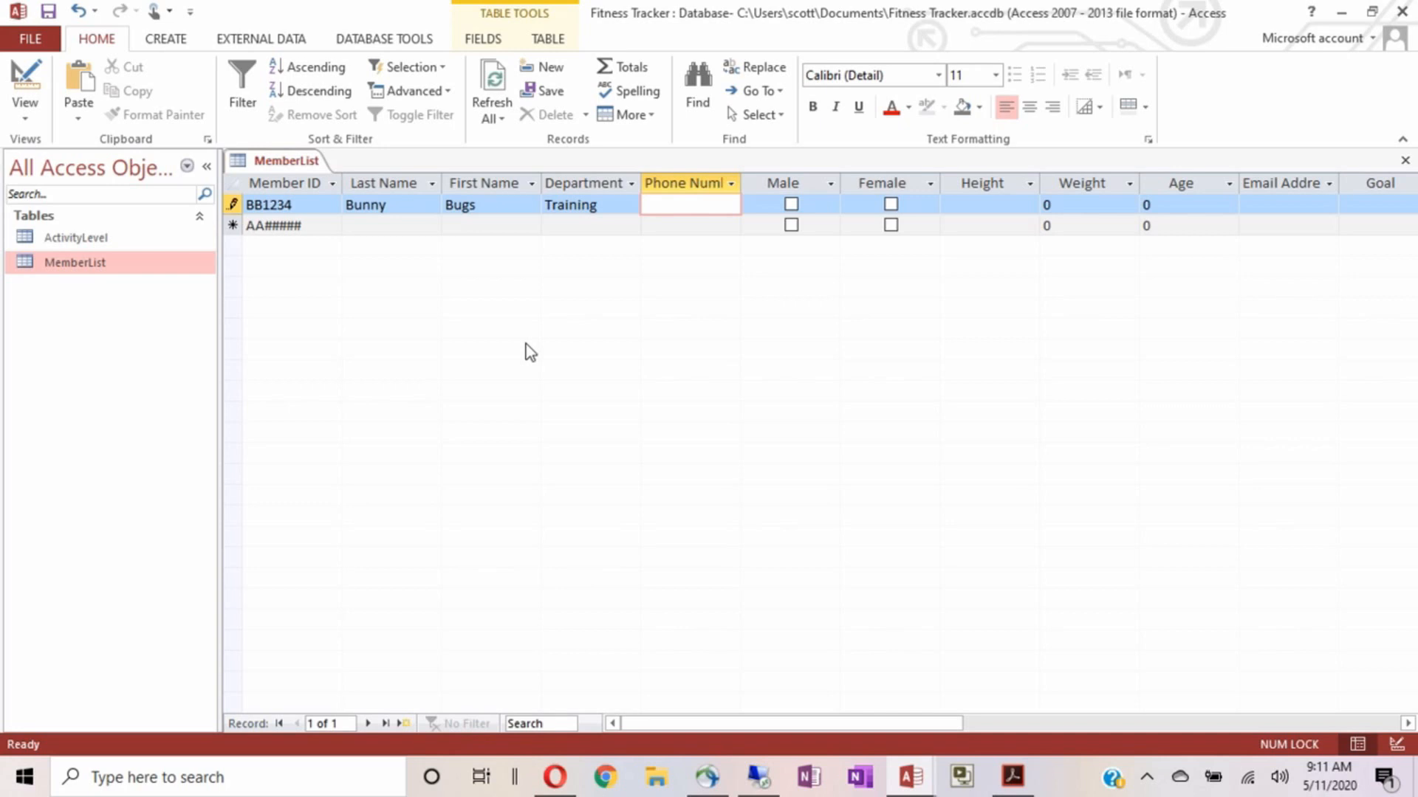
{"action": "type", "text": "5"}
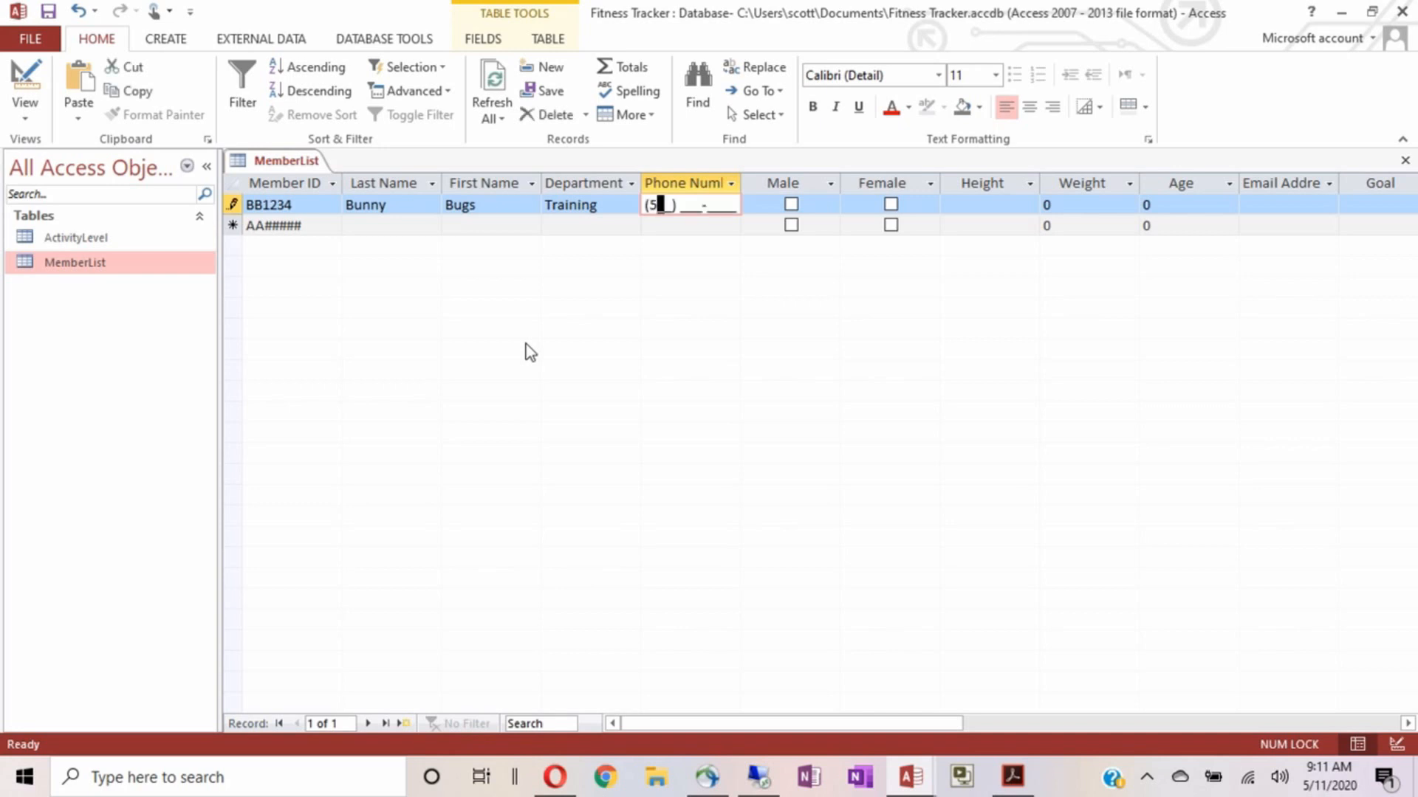
{"action": "type", "text": "55) 333-4444"}
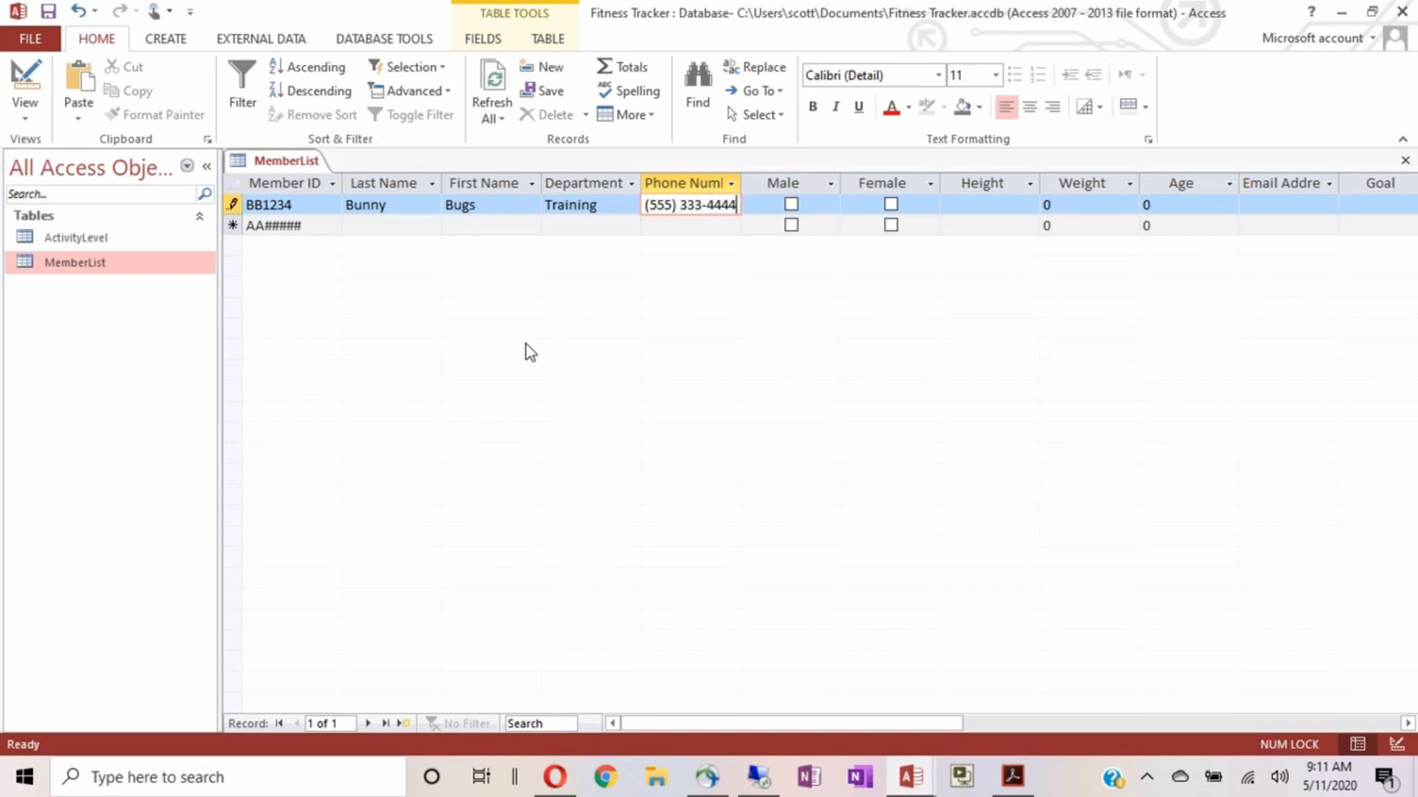
{"action": "key", "text": "Tab"}
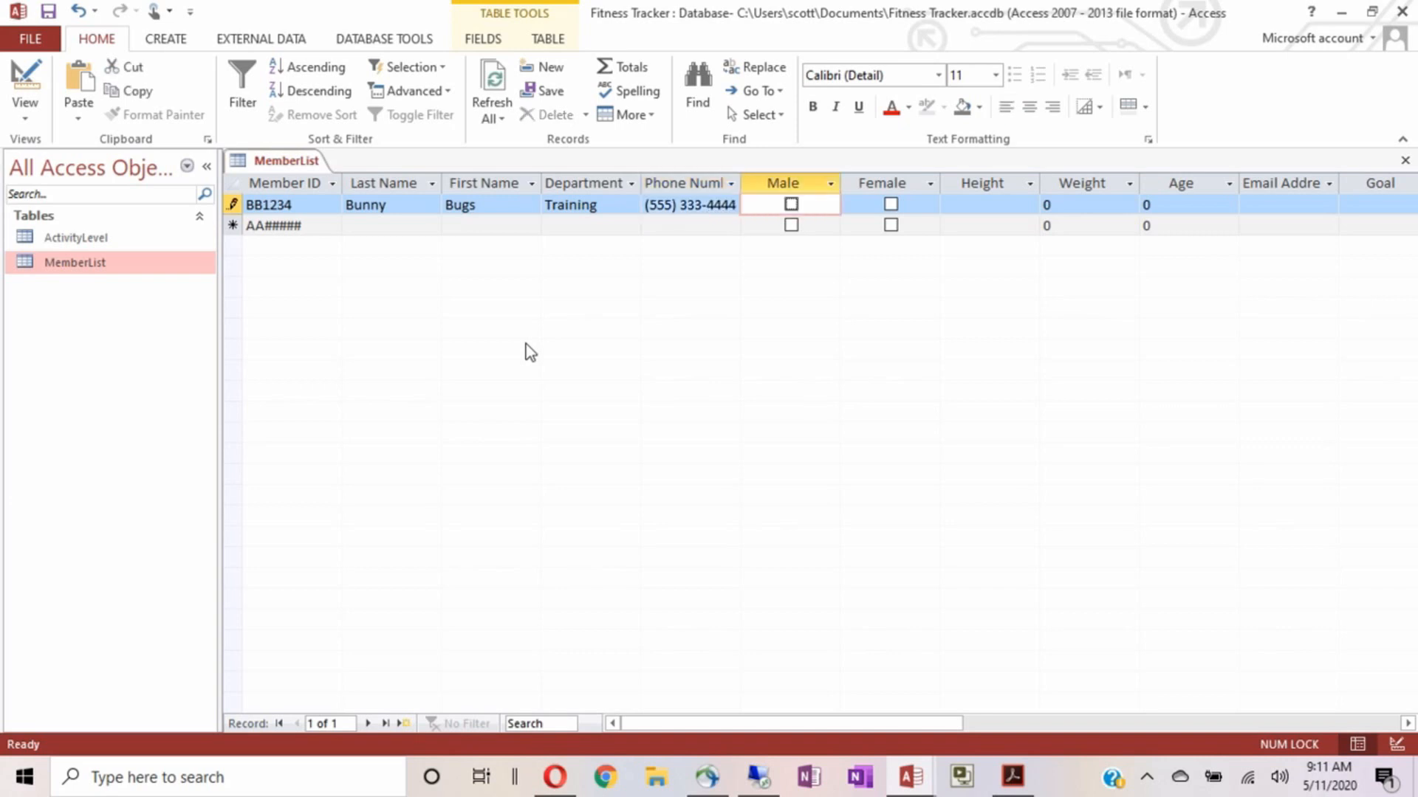
{"action": "key", "text": "Tab"}
{"action": "key", "text": "Tab"}
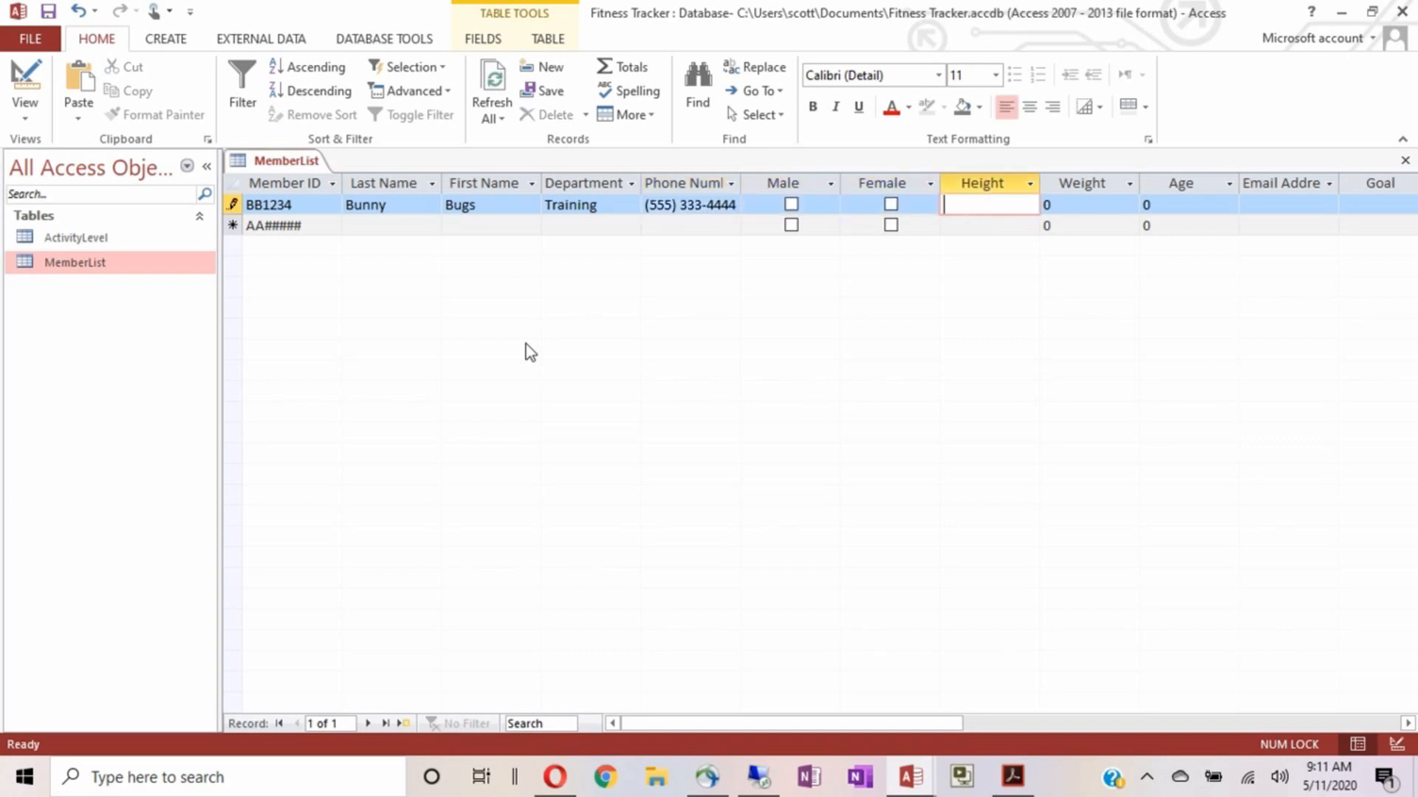
{"action": "key", "text": "shift+Tab"}
{"action": "key", "text": "shift+Tab"}
{"action": "key", "text": "shift+Tab"}
{"action": "key", "text": "shift+Tab"}
{"action": "key", "text": "shift+Tab"}
{"action": "key", "text": "shift+Tab"}
{"action": "key", "text": "Tab"}
{"action": "key", "text": "Tab"}
{"action": "key", "text": "Tab"}
{"action": "key", "text": "Tab"}
{"action": "key", "text": "Tab"}
{"action": "key", "text": "Tab"}
{"action": "key", "text": "Tab"}
{"action": "key", "text": "Tab"}
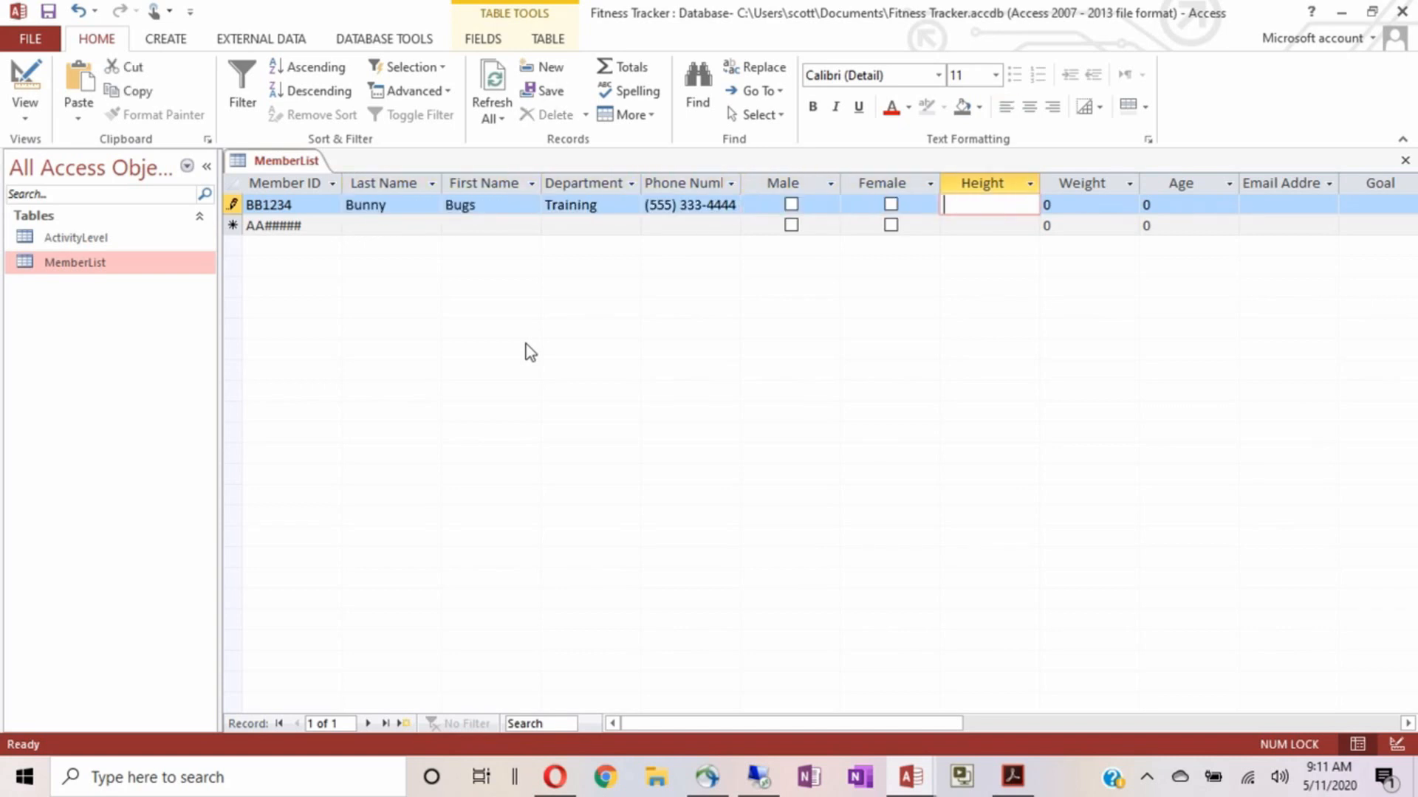
{"action": "key", "text": "shift+Tab"}
{"action": "key", "text": "shift+Tab"}
{"action": "key", "text": "shift+Tab"}
{"action": "key", "text": "shift+Tab"}
{"action": "key", "text": "shift+Tab"}
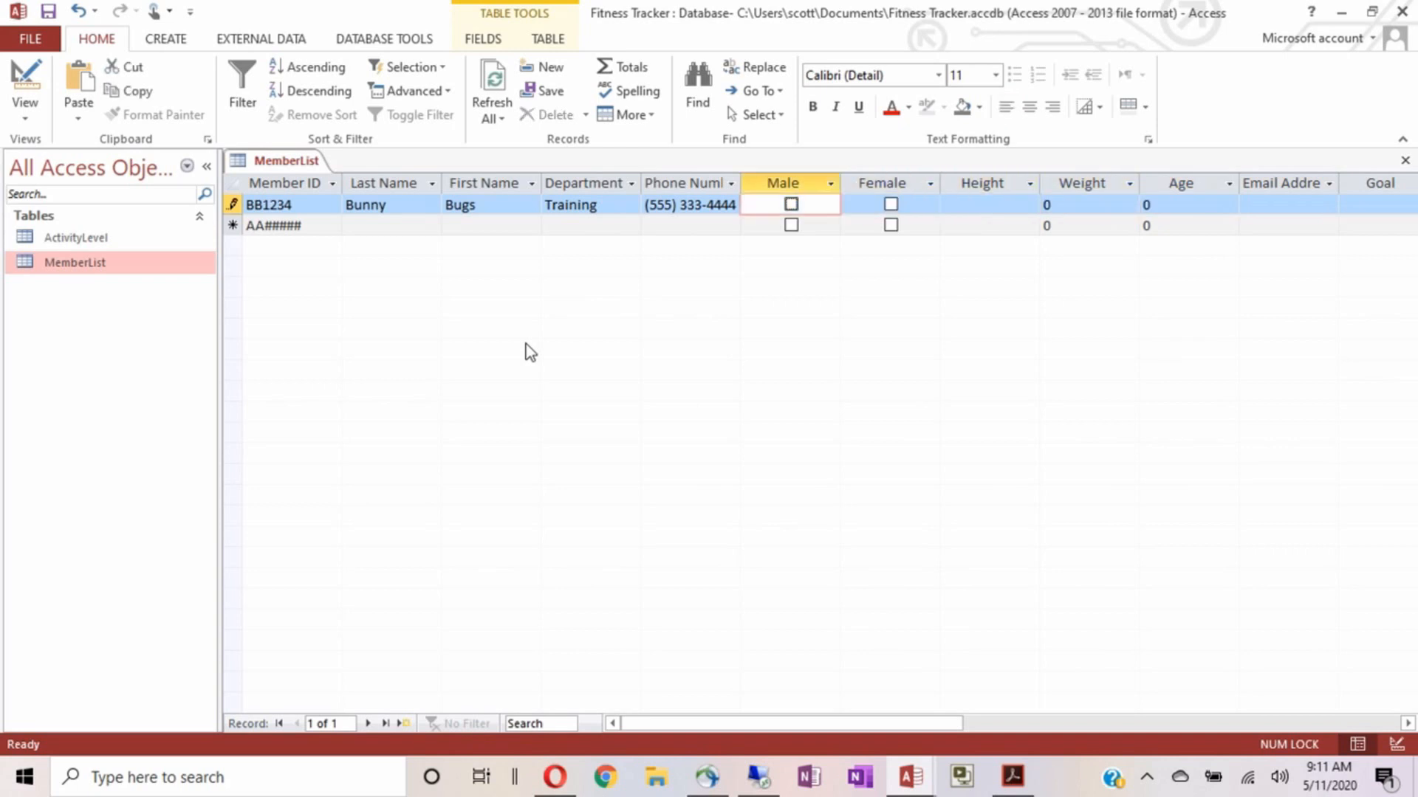
{"action": "key", "text": "Tab"}
{"action": "key", "text": "space"}
{"action": "key", "text": "space"}
{"action": "key", "text": "space"}
{"action": "key", "text": "space"}
{"action": "key", "text": "space"}
{"action": "key", "text": "Tab"}
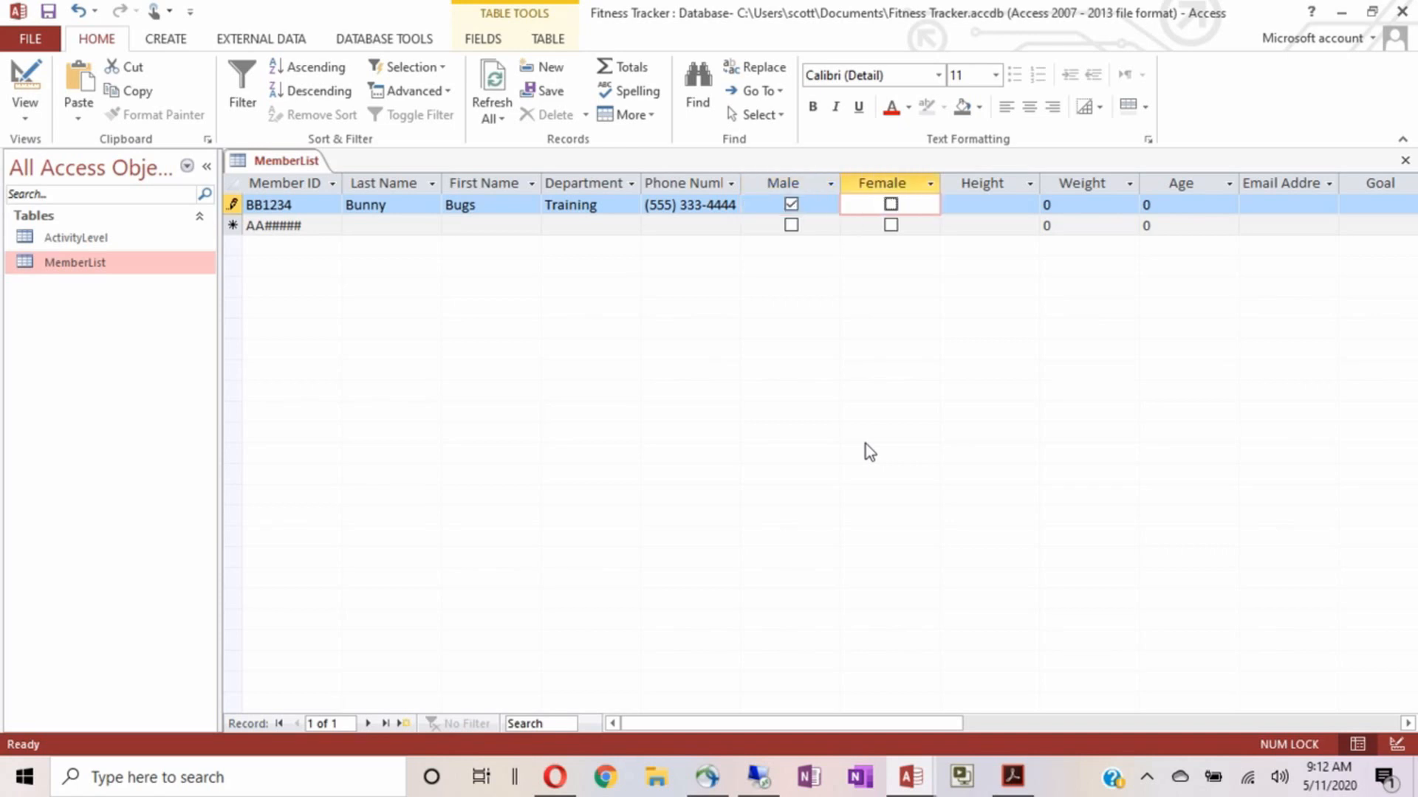
{"action": "key", "text": "Tab"}
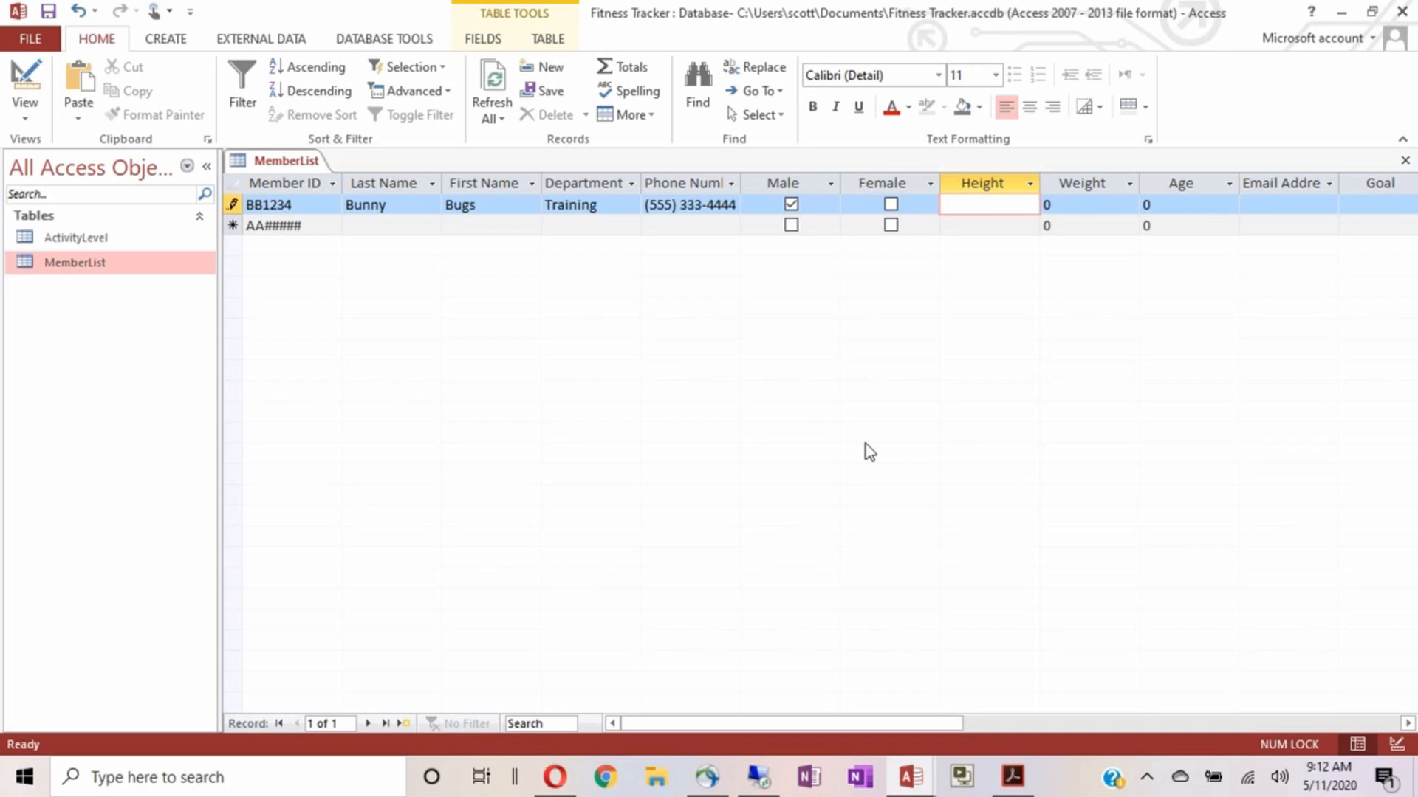
{"action": "key", "text": "shift+Tab"}
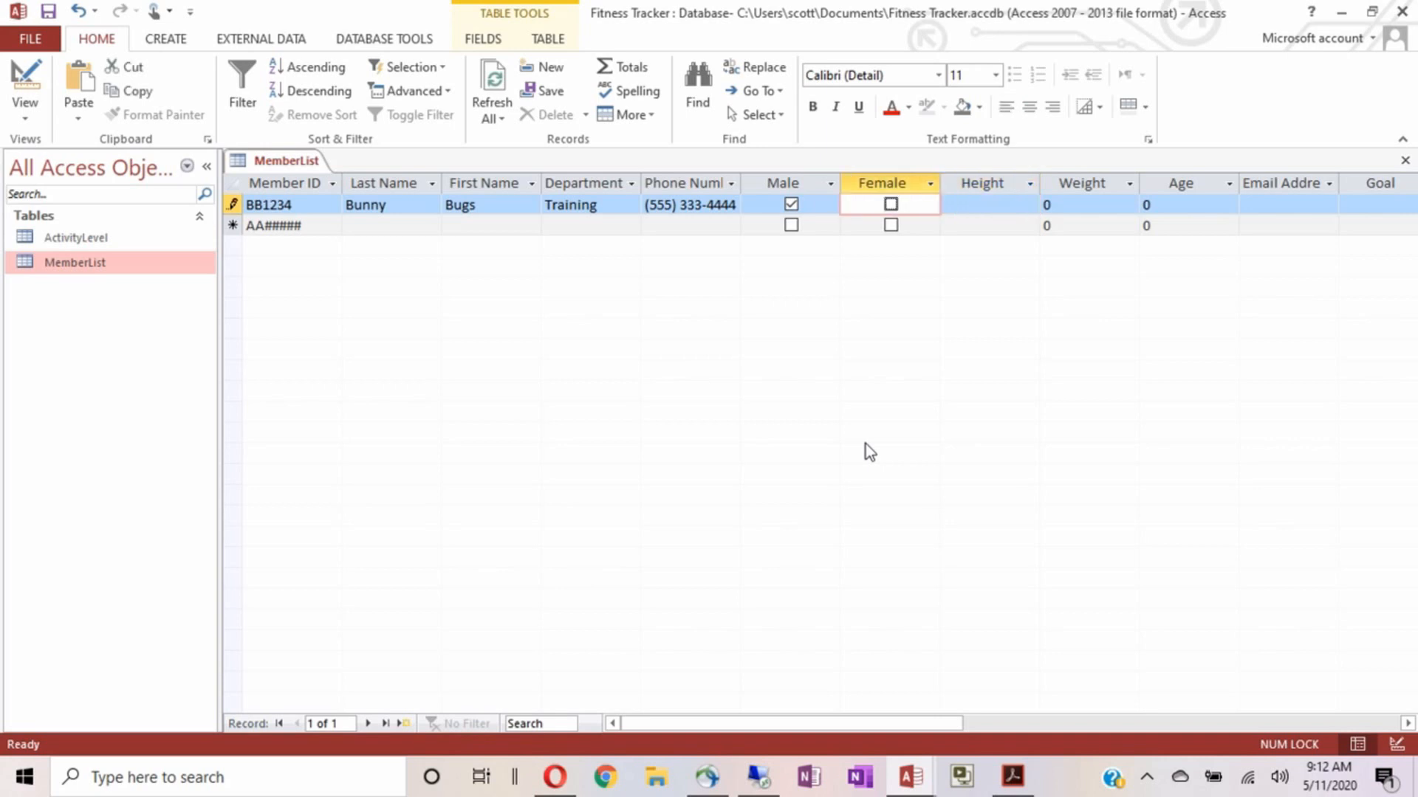
{"action": "key", "text": "Tab"}
{"action": "key", "text": "Tab"}
{"action": "key", "text": "Tab"}
{"action": "key", "text": "shift+Tab"}
{"action": "key", "text": "shift+Tab"}
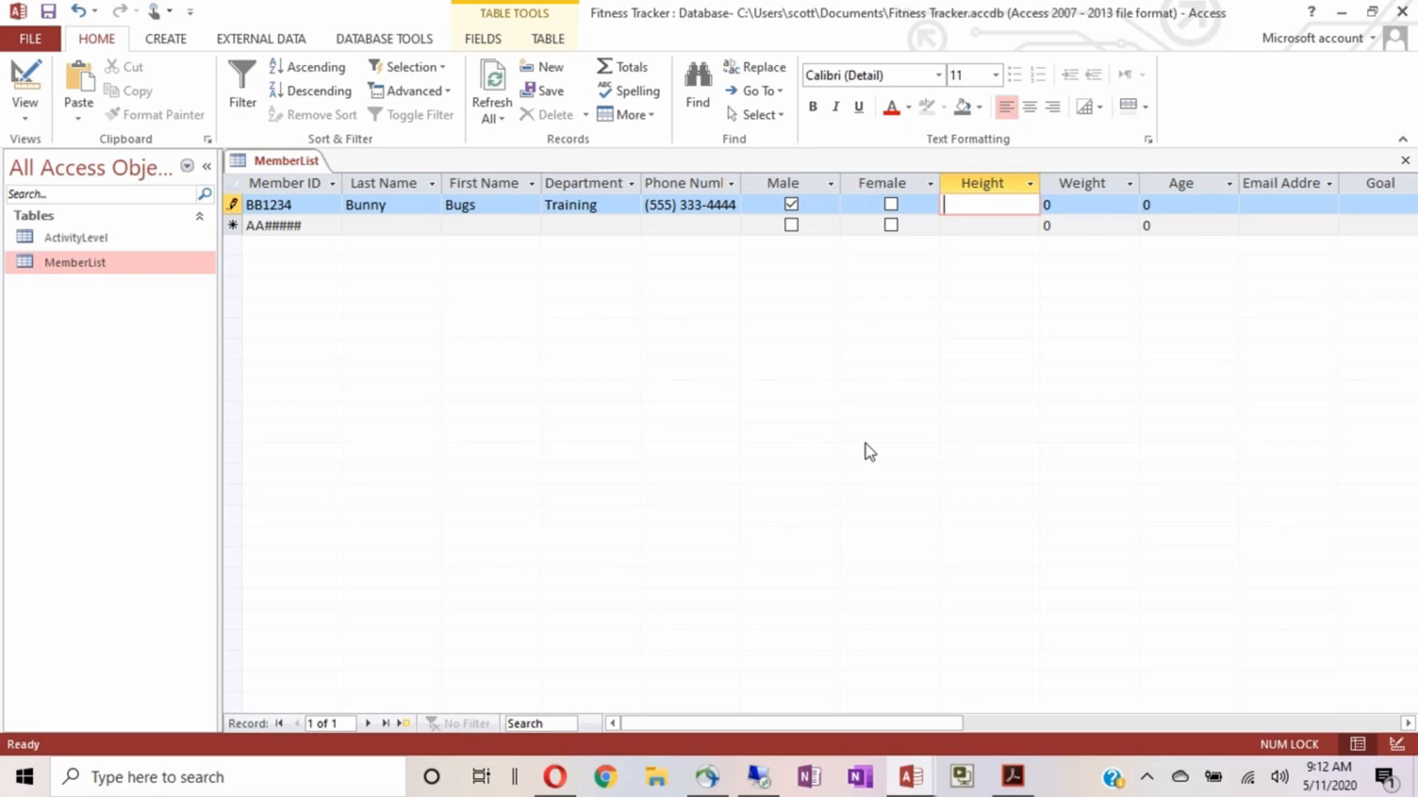
Enter Height 69 after the validation rule rejects 569, then Weight 455
{"action": "type", "text": "569"}
{"action": "key", "text": "Return"}
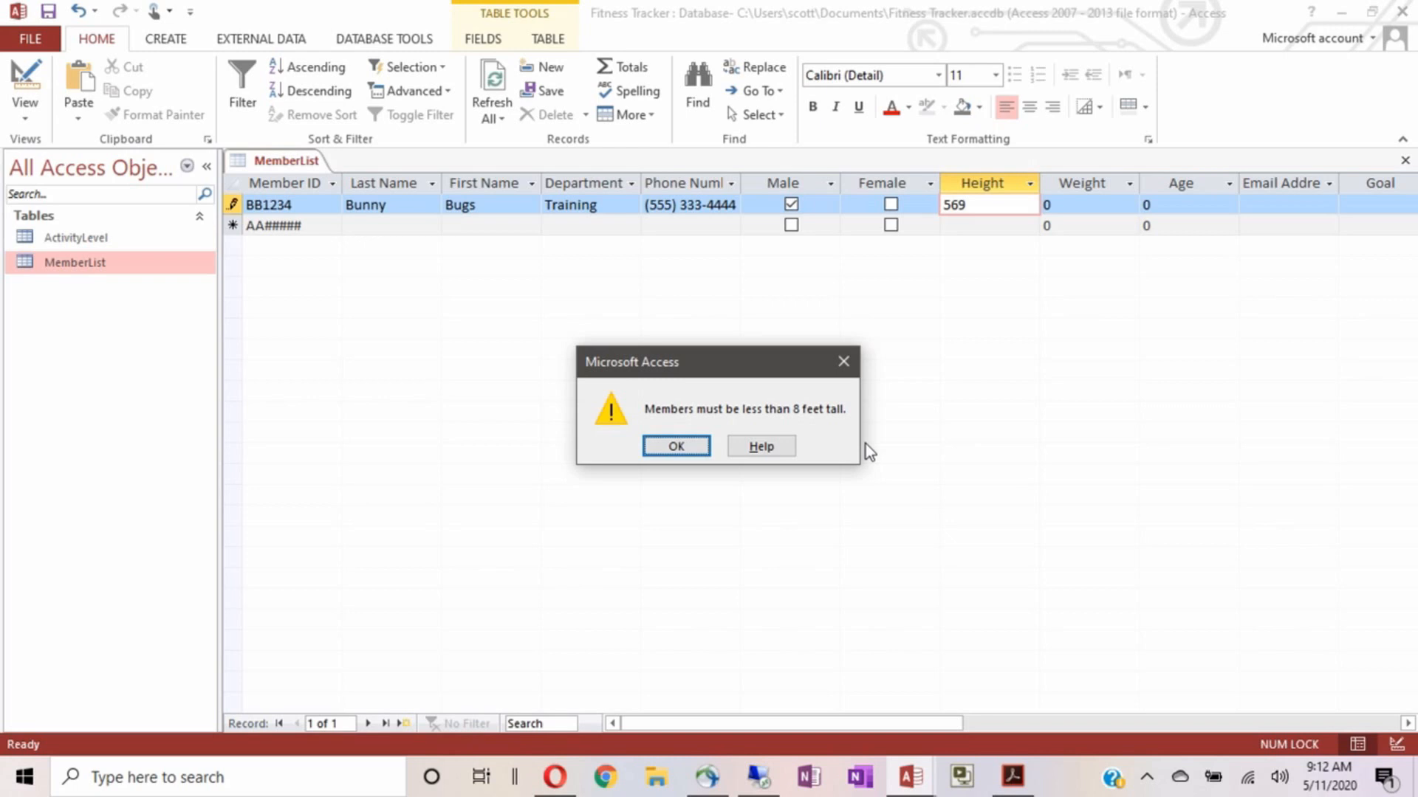
{"action": "key", "text": "Return"}
{"action": "key", "text": "BackSpace"}
{"action": "key", "text": "BackSpace"}
{"action": "key", "text": "BackSpace"}
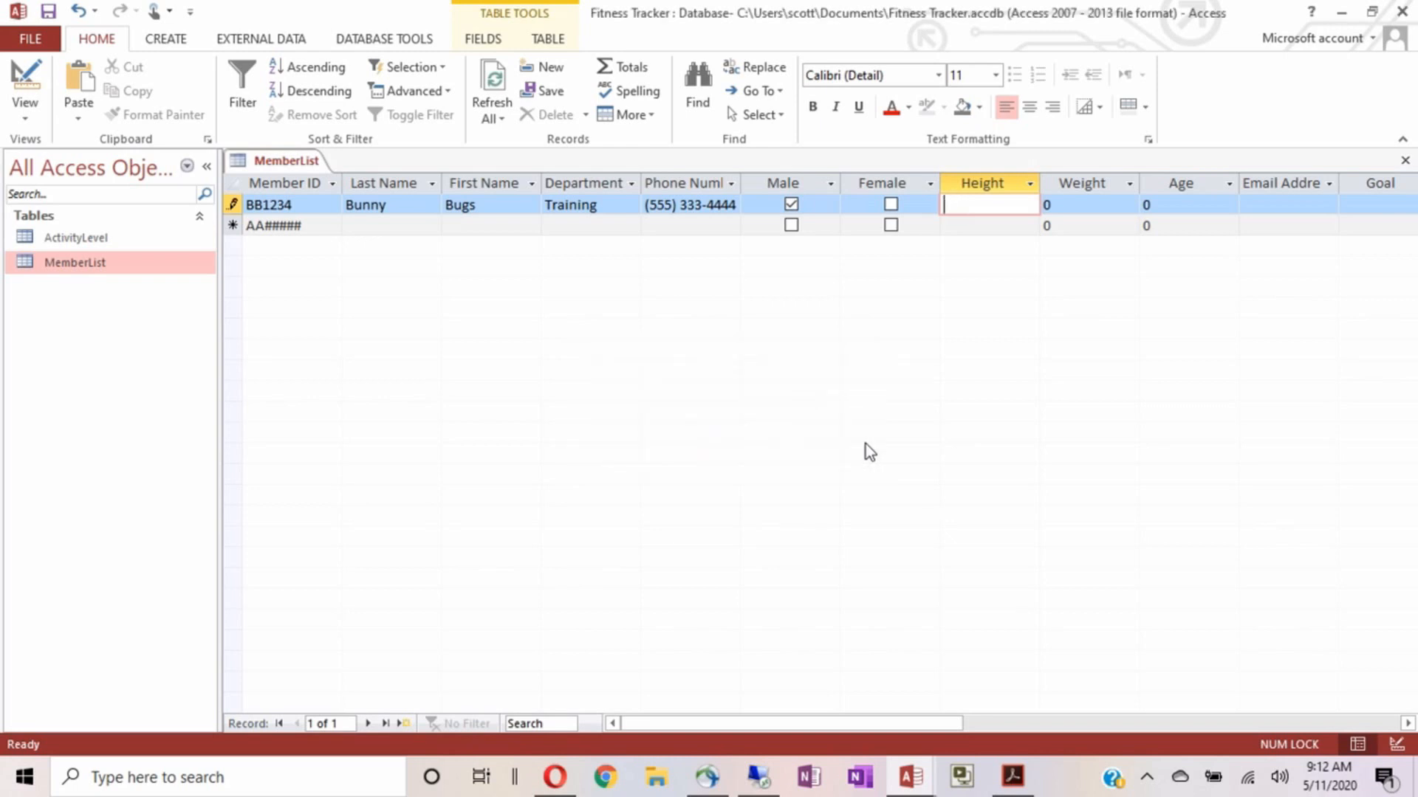
{"action": "type", "text": "69"}
{"action": "key", "text": "Tab"}
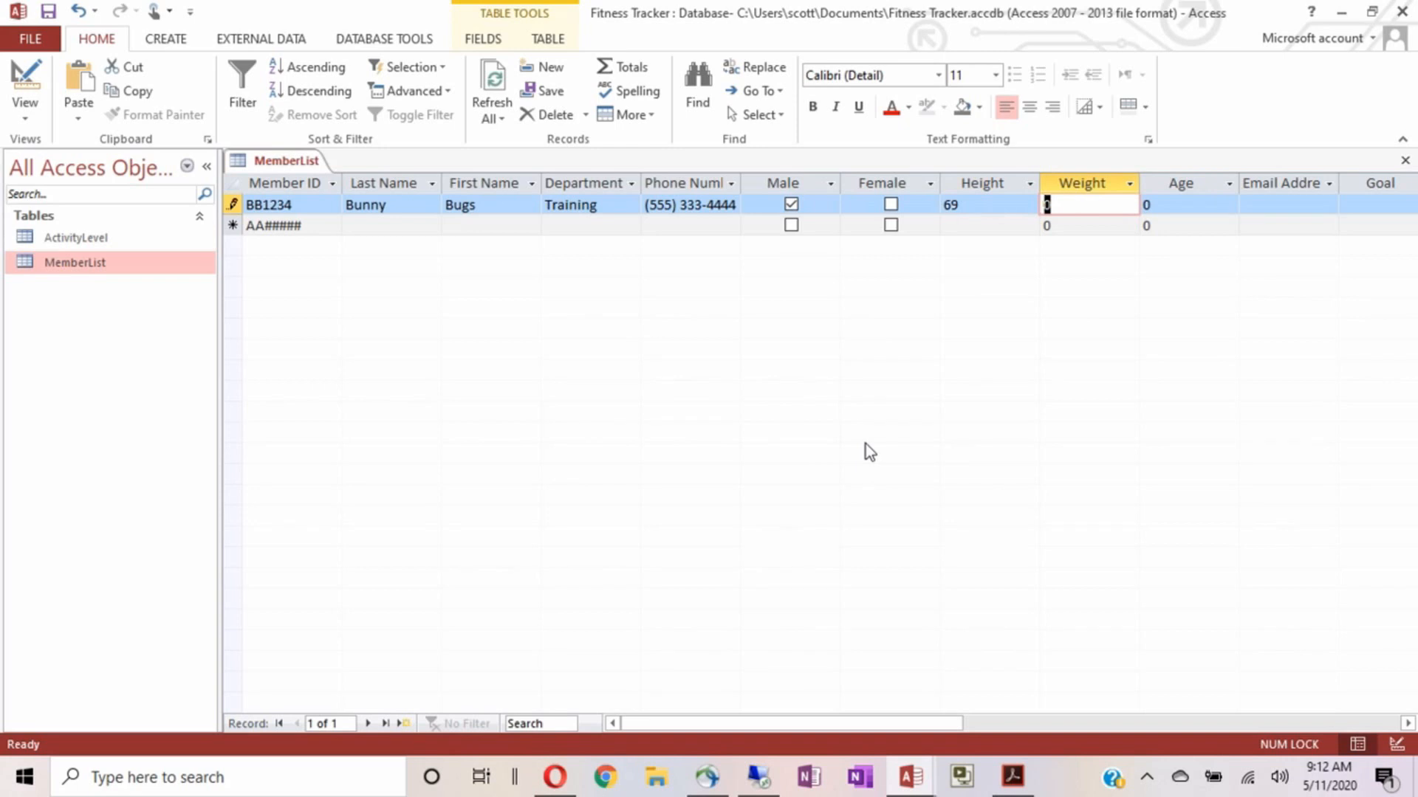
{"action": "type", "text": "455"}
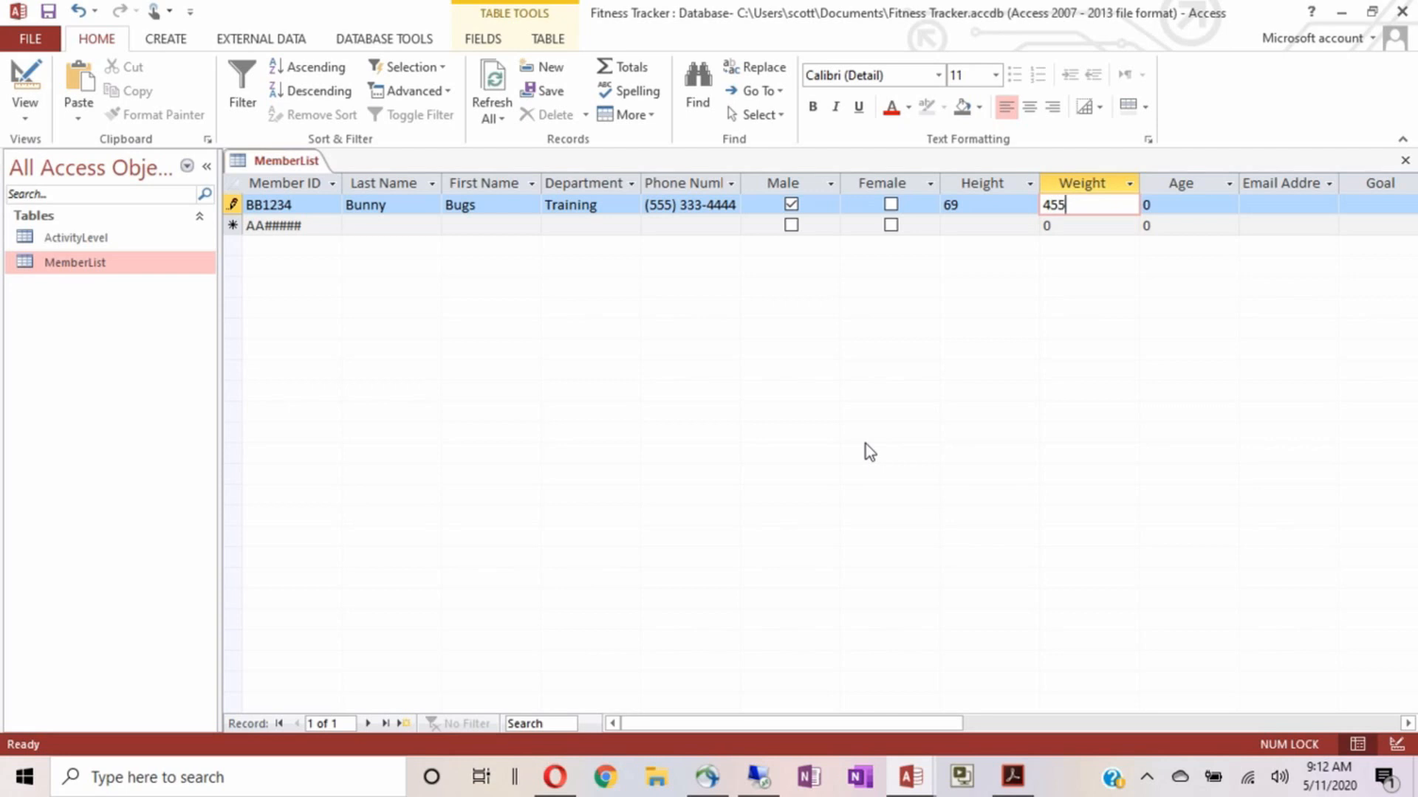
{"action": "key", "text": "Tab"}
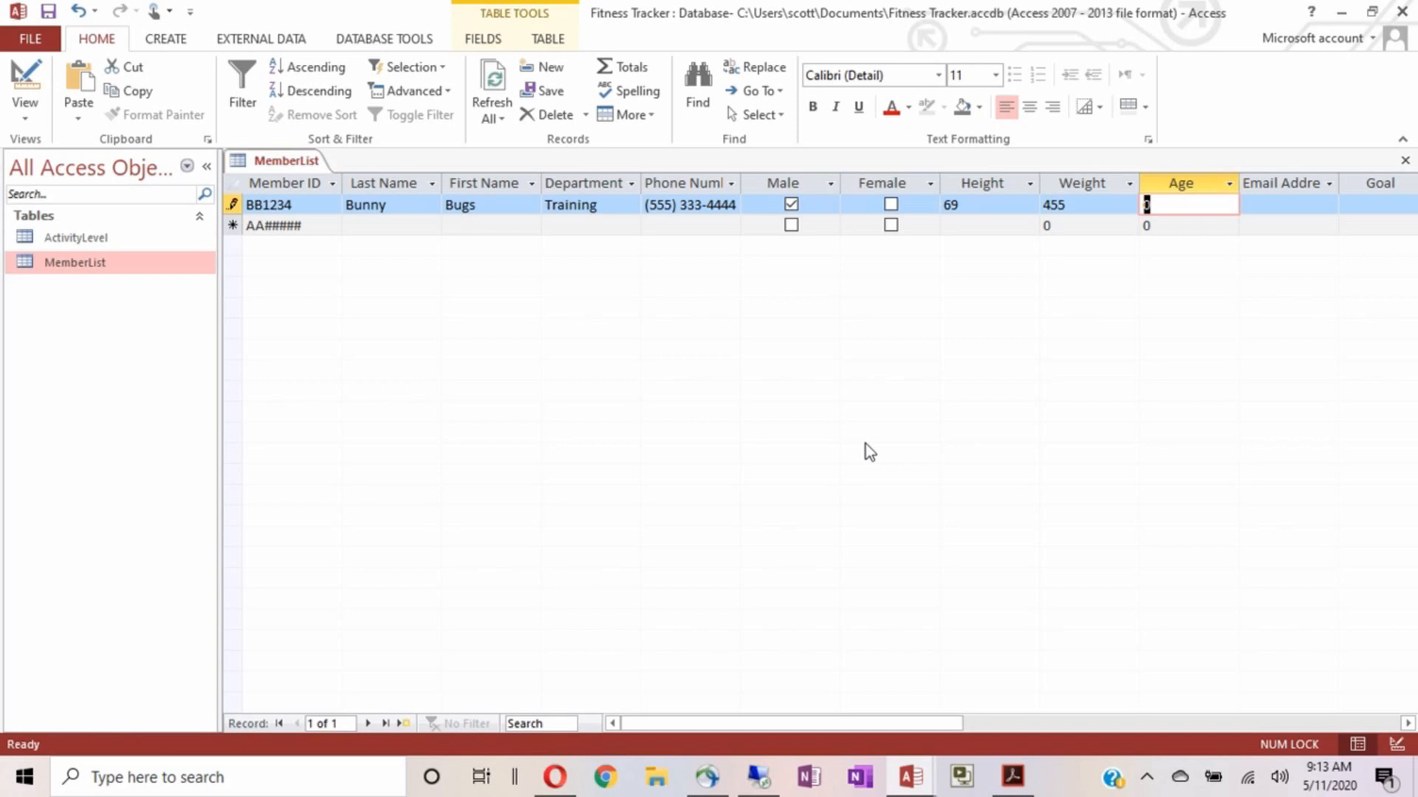
Enter Age 67 after the validation rule rejects 367, and begin the e-mail address
{"action": "type", "text": "367"}
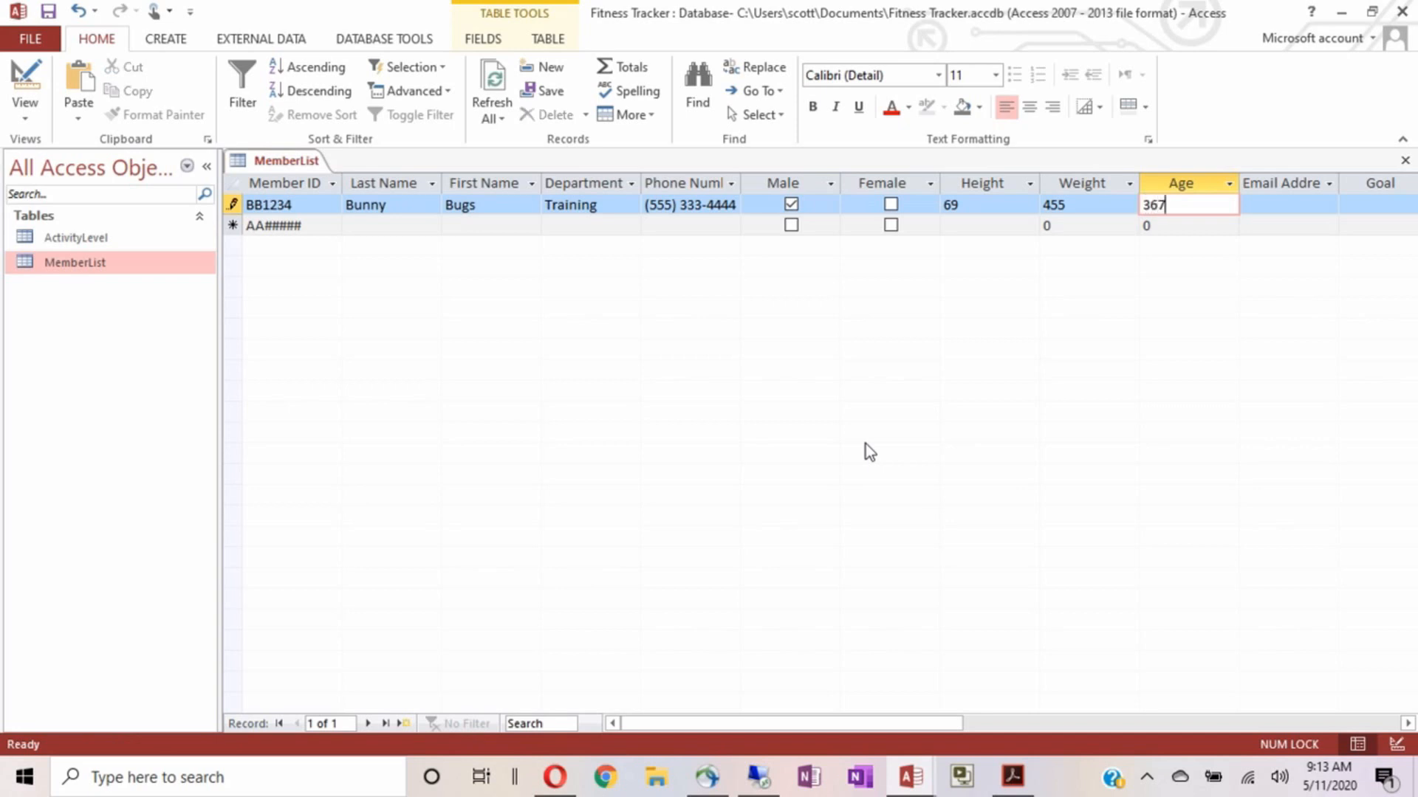
{"action": "key", "text": "Tab"}
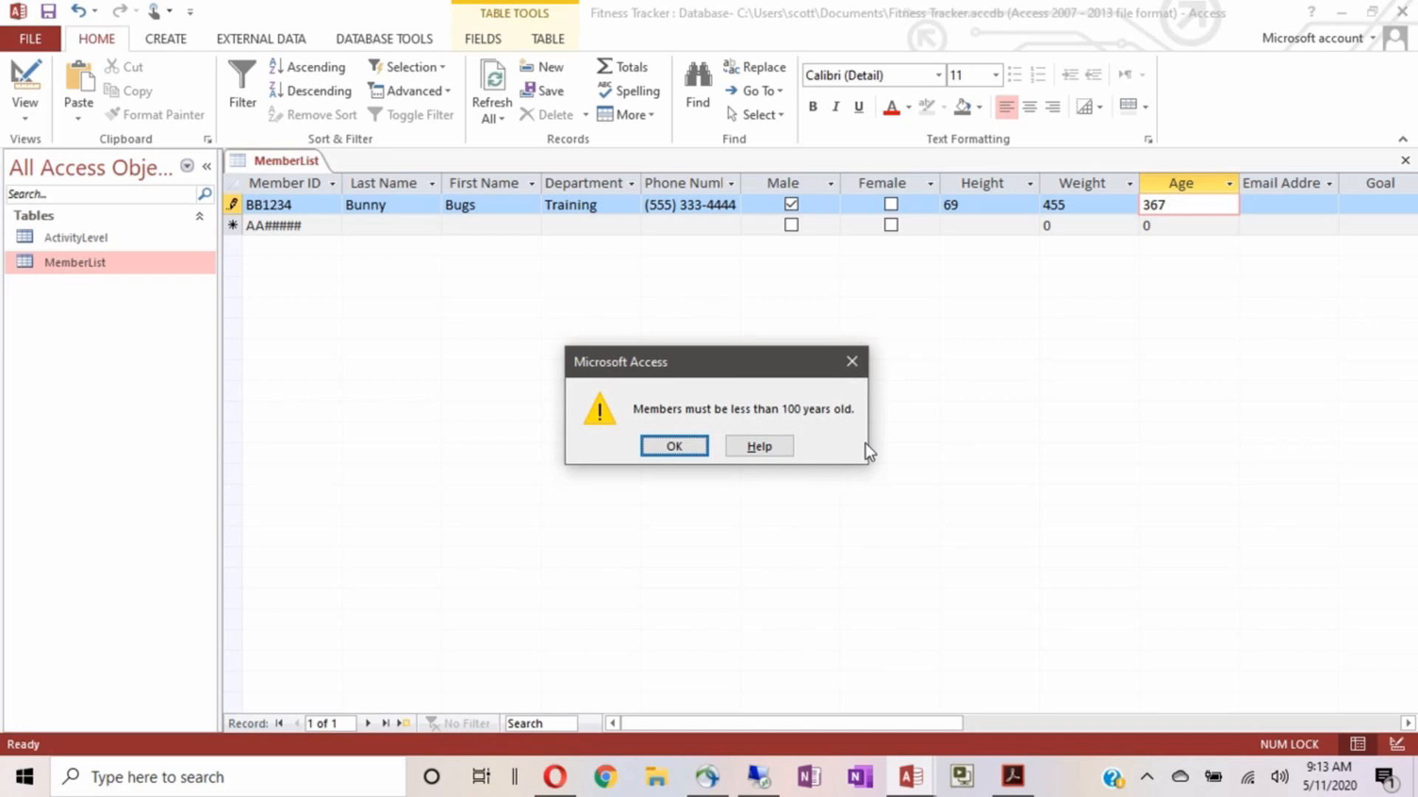
{"action": "key", "text": "Return"}
{"action": "key", "text": "BackSpace"}
{"action": "key", "text": "BackSpace"}
{"action": "key", "text": "BackSpace"}
{"action": "type", "text": "68"}
{"action": "key", "text": "BackSpace"}
{"action": "type", "text": "7"}
{"action": "key", "text": "Tab"}
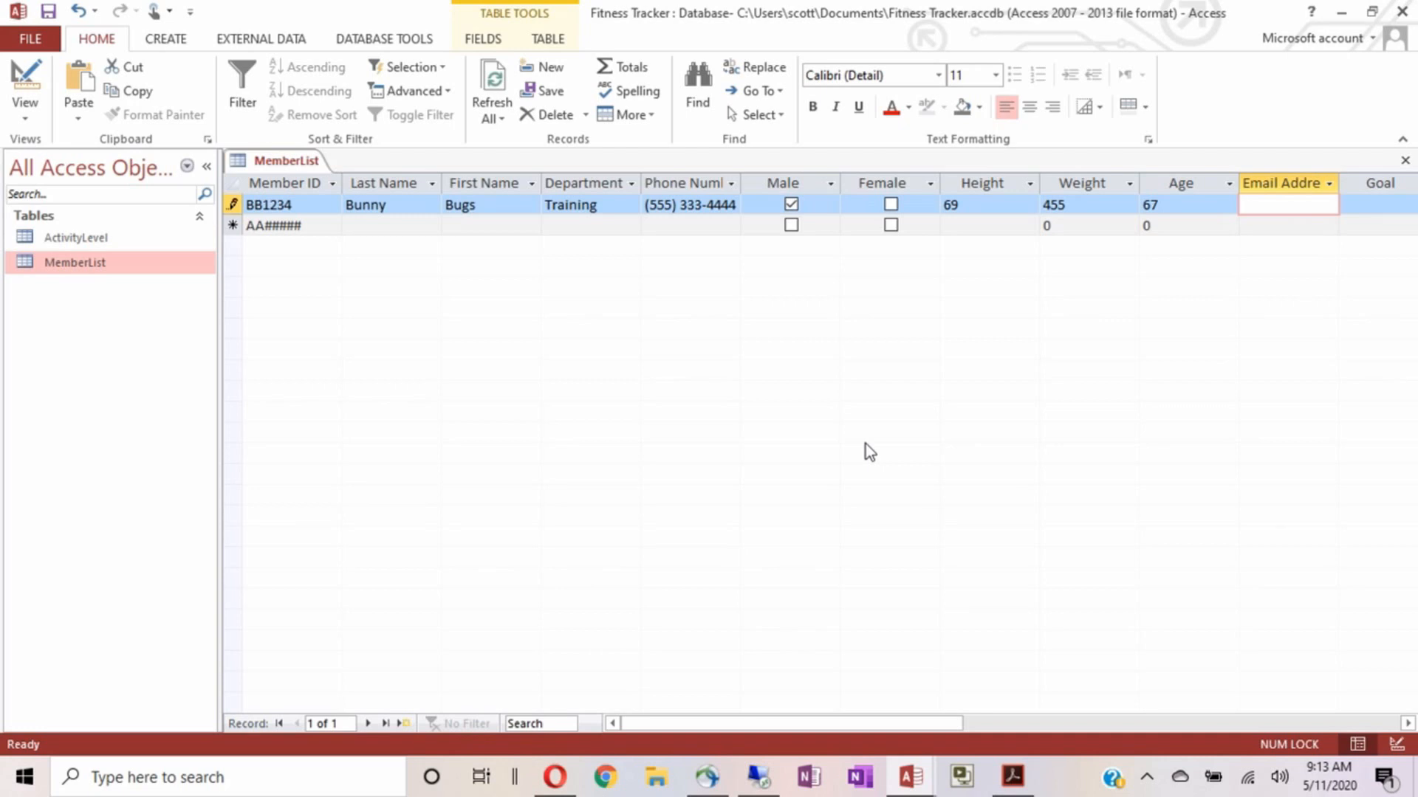
{"action": "type", "text": "bbu"}
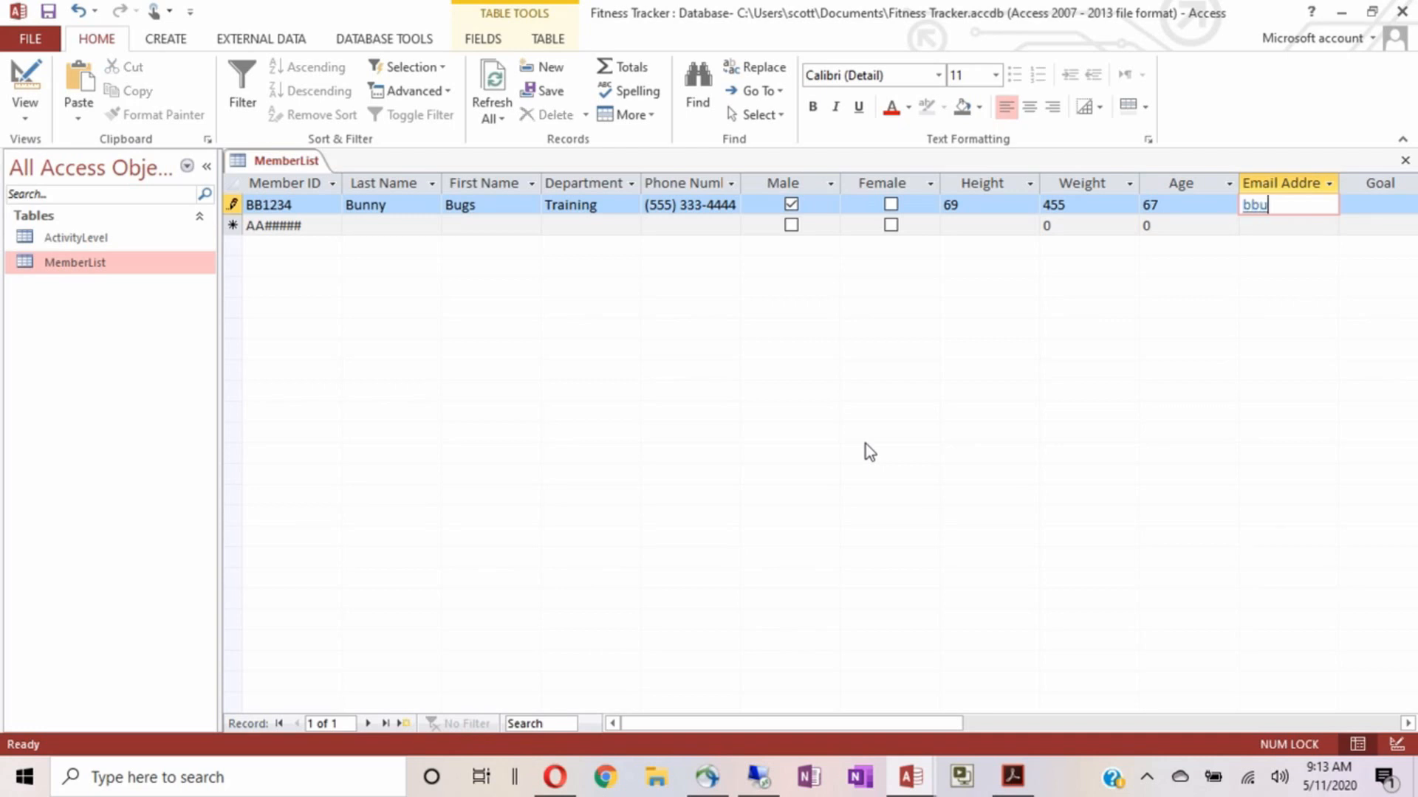
{"action": "type", "text": "nny@"}
Finish the member's e-mail address, set Goal to 'Get fit', and leave Activity Level unselected
{"action": "key", "text": "BackSpace"}
{"action": "type", "text": "#mail.com"}
{"action": "key", "text": "Tab"}
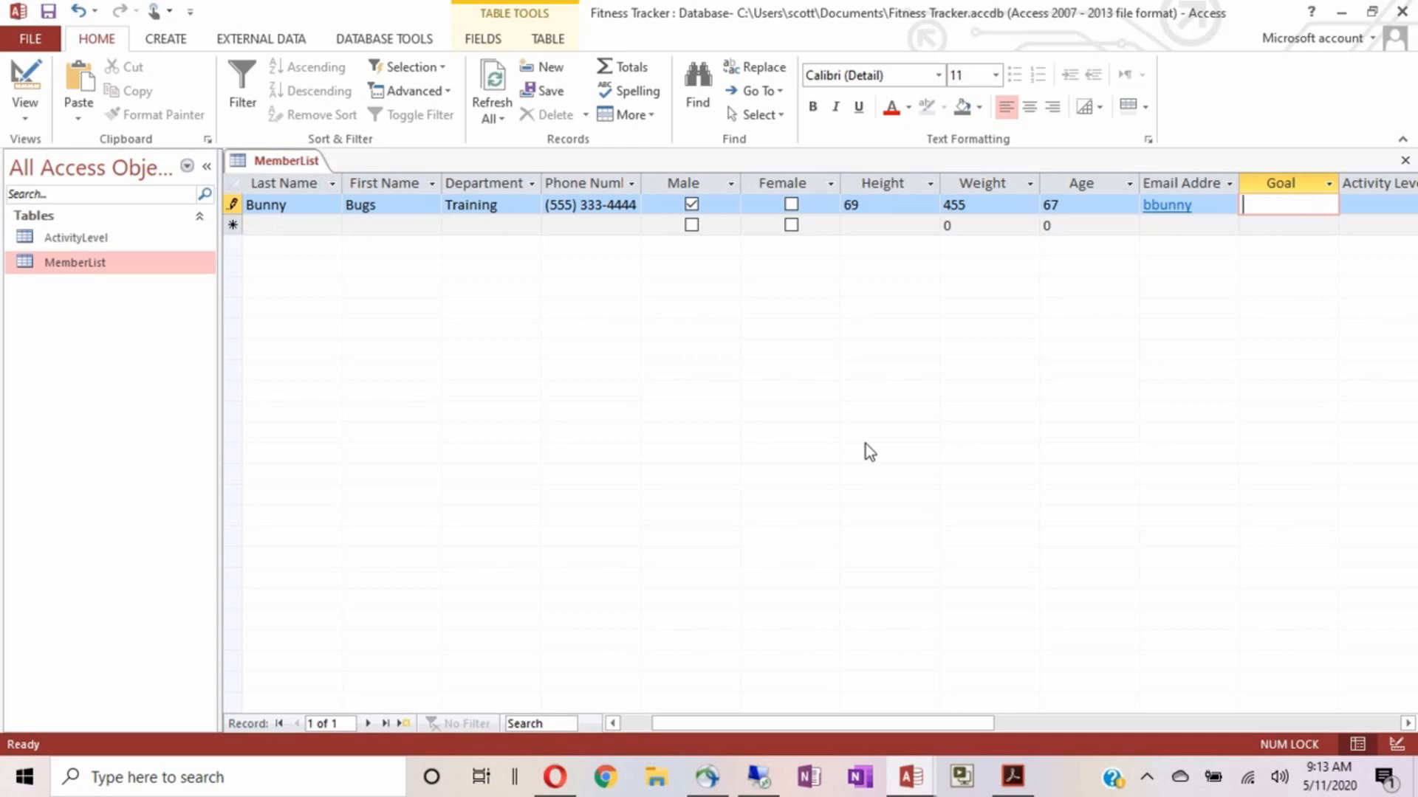
{"action": "type", "text": "Get fit"}
{"action": "key", "text": "Tab"}
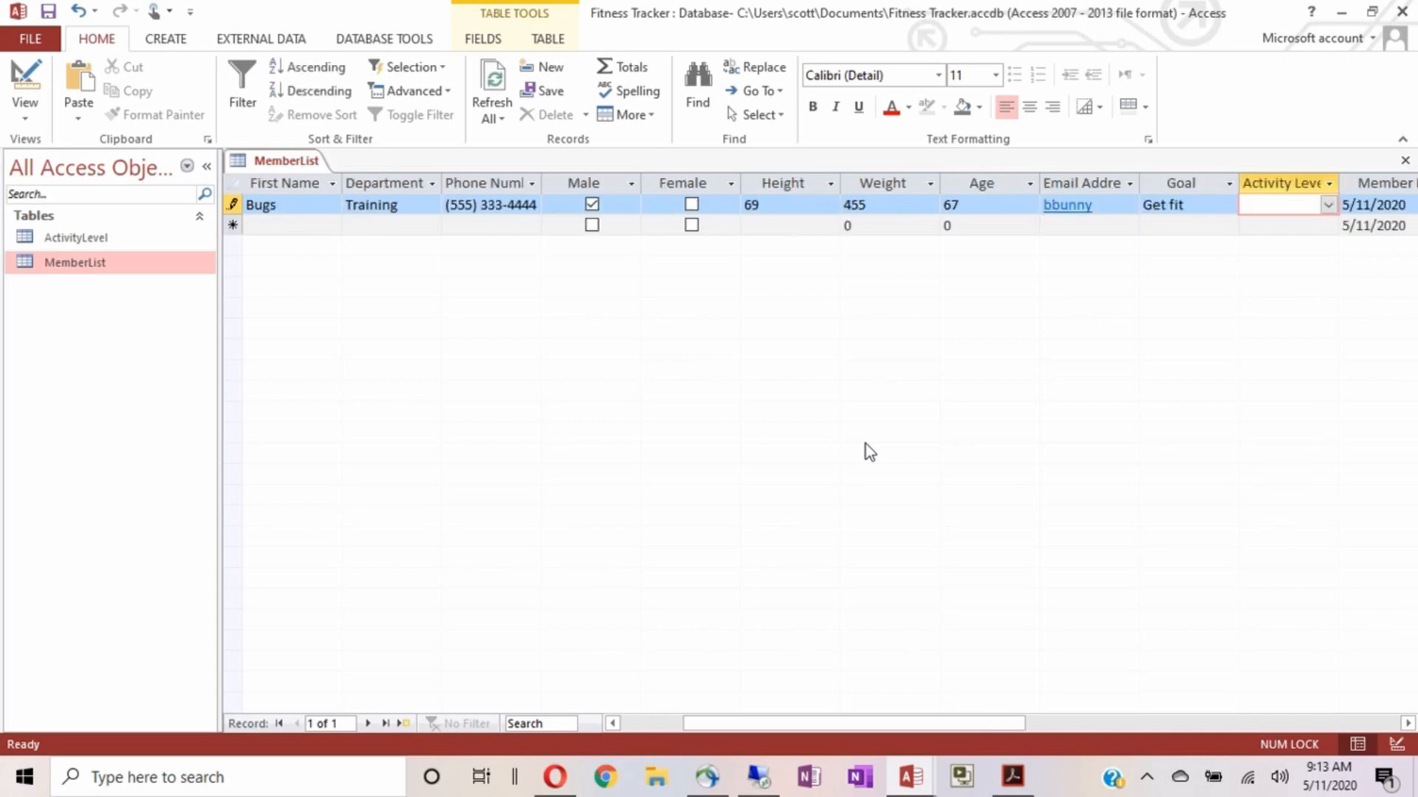
{"action": "left_click", "coordinate": [1327, 207]}
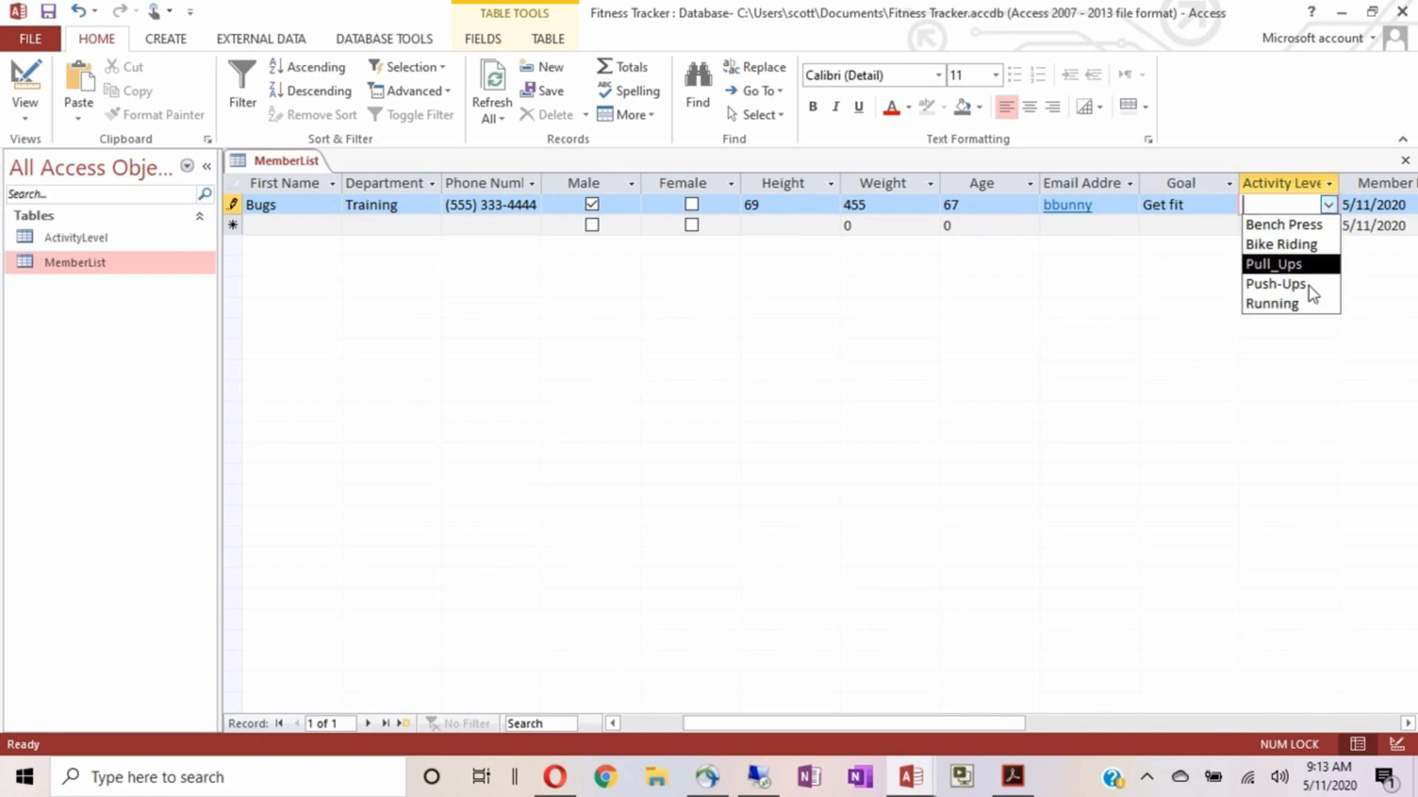
{"action": "left_click", "coordinate": [1329, 208]}
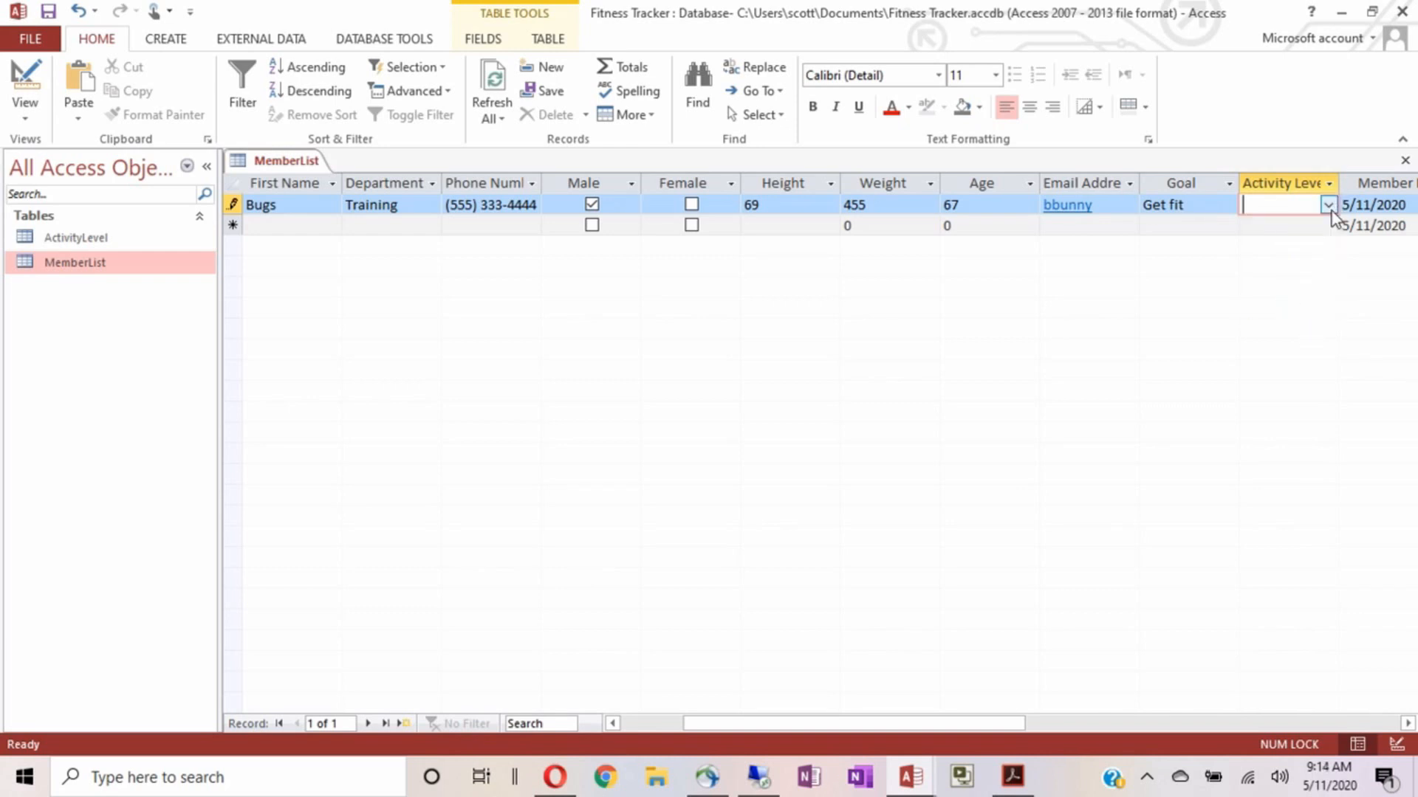
Open the ActivityLevel table and delete the Bench Press and Bike Riding entries
{"action": "double_click", "coordinate": [77, 240]}
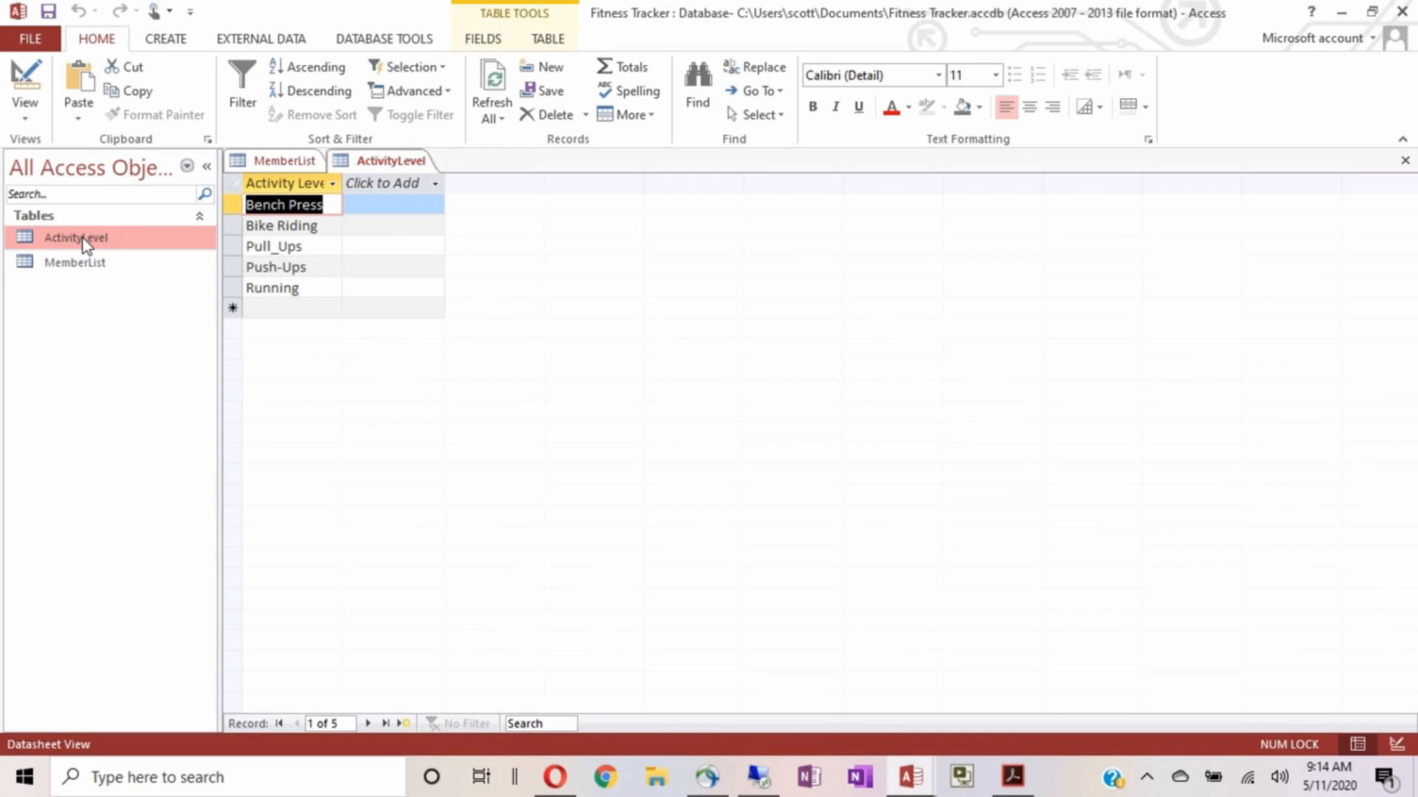
{"action": "key", "text": "Delete"}
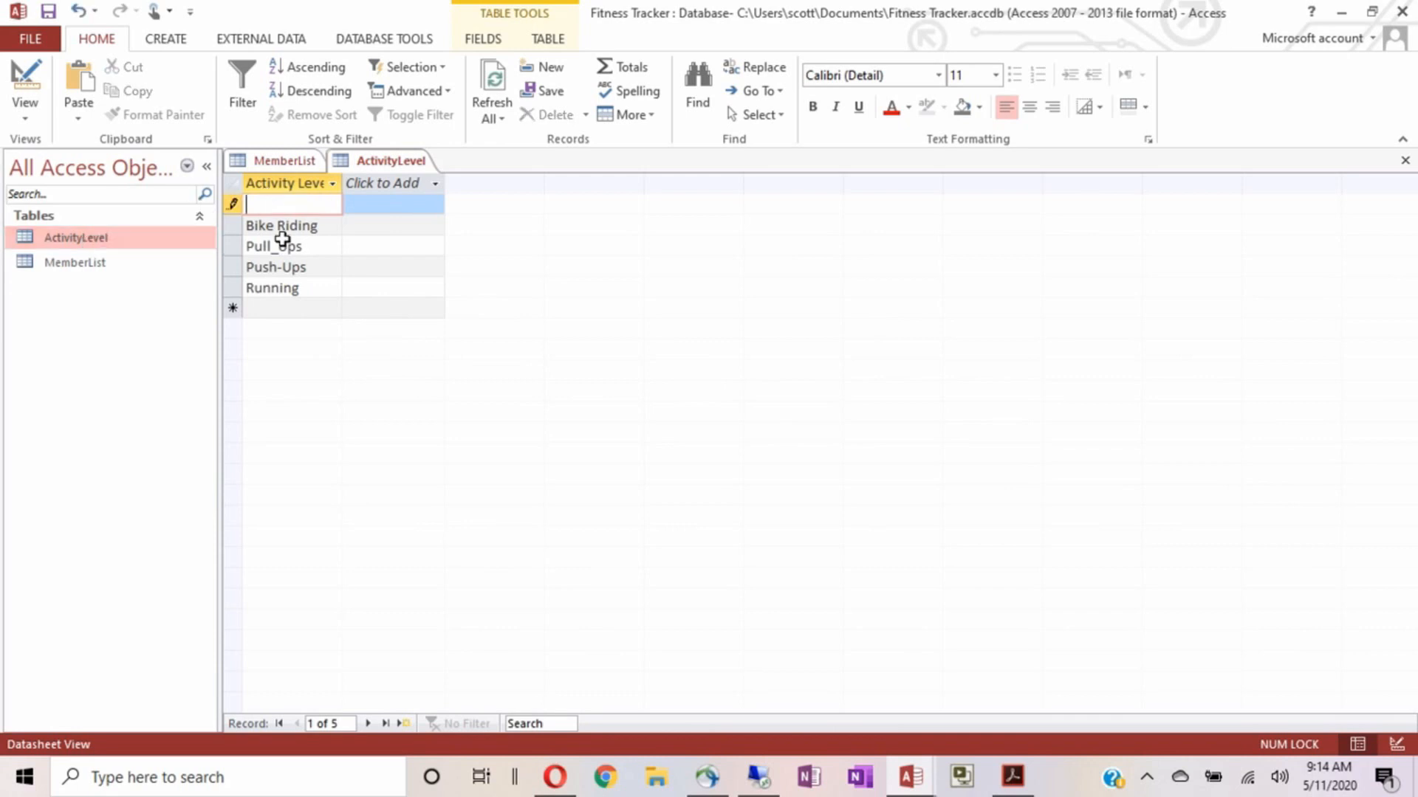
{"action": "left_click", "coordinate": [285, 225]}
{"action": "left_click", "coordinate": [232, 225]}
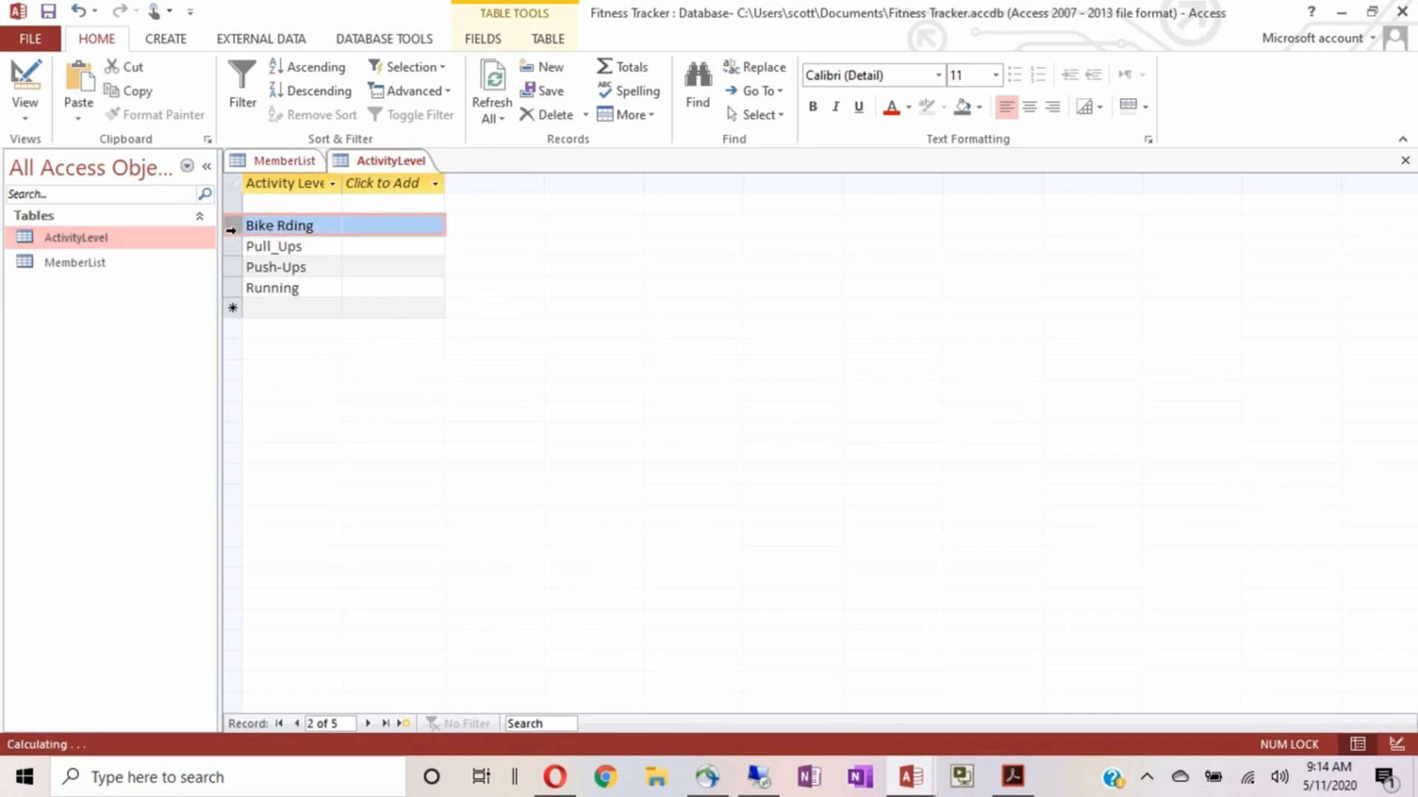
{"action": "key", "text": "Delete"}
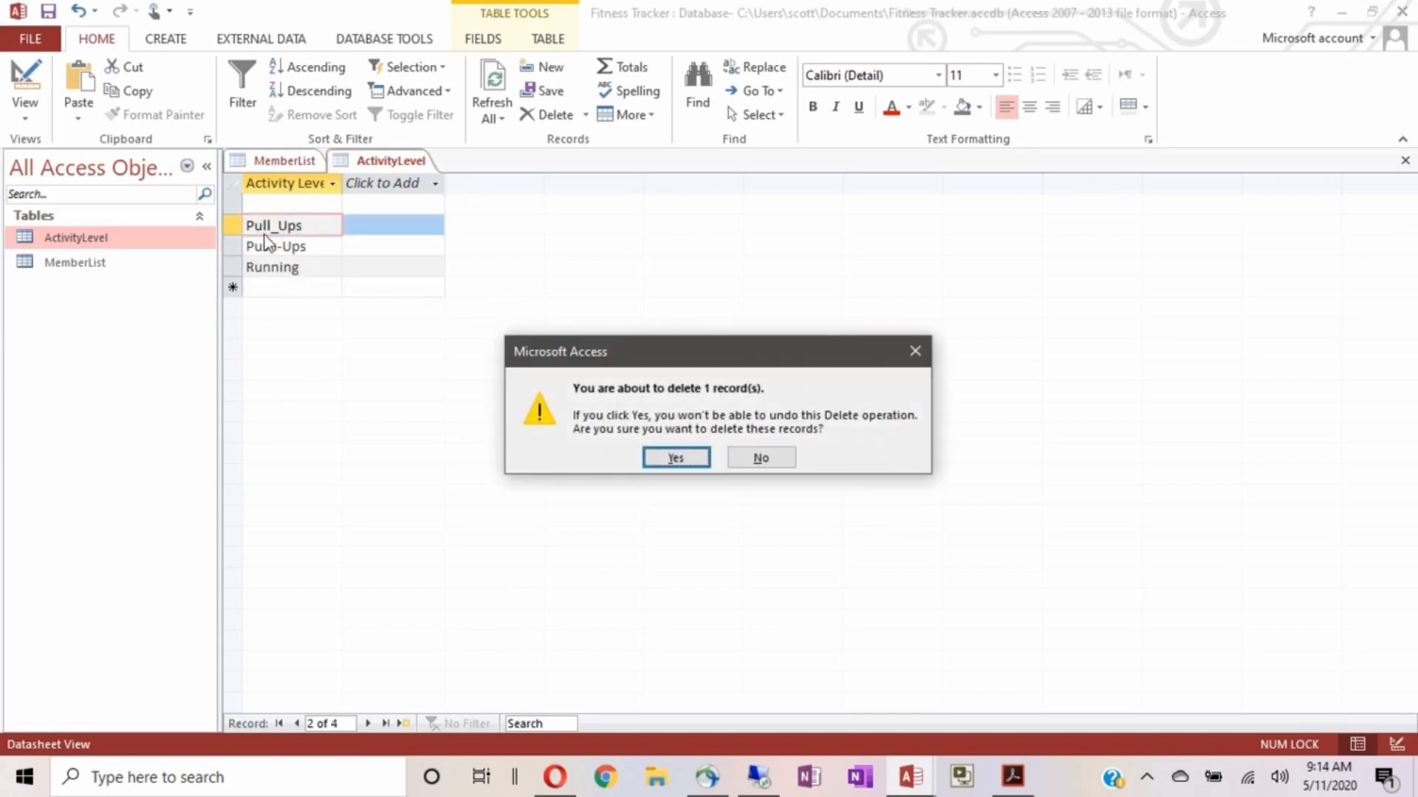
{"action": "left_click", "coordinate": [672, 458]}
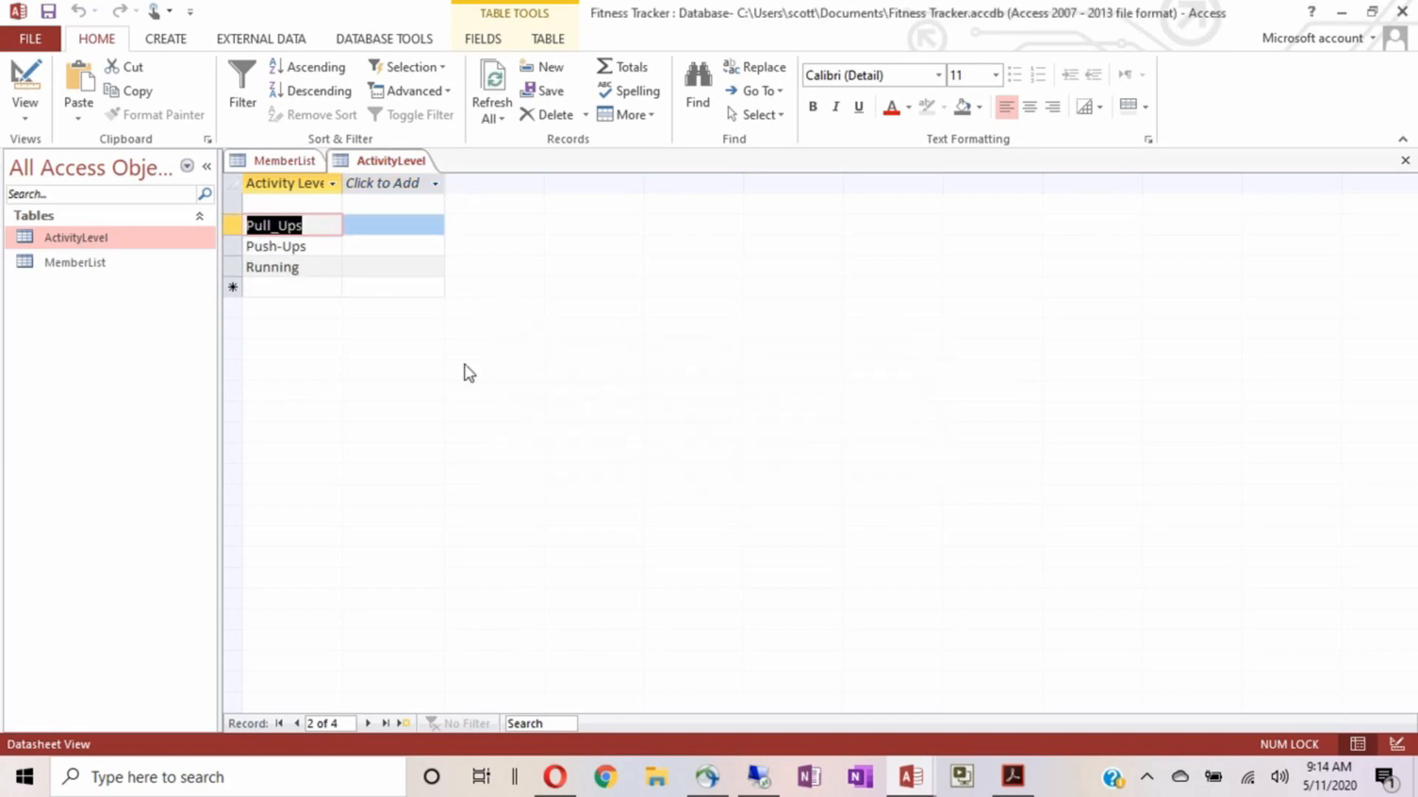
Delete the Pull_Ups, Push-Ups and last remaining records, confirming each deletion
{"action": "left_click", "coordinate": [232, 225]}
{"action": "key", "text": "Delete"}
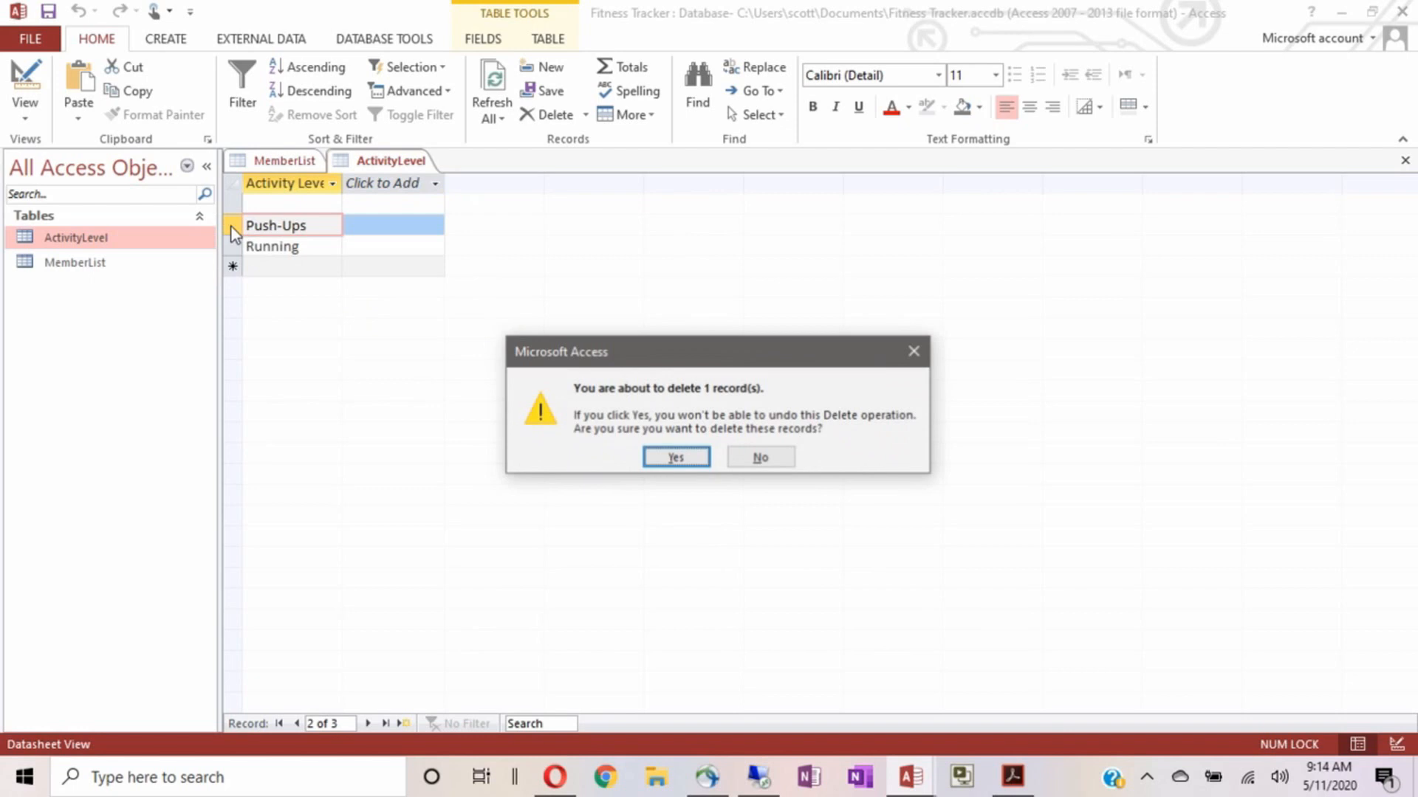
{"action": "left_click", "coordinate": [640, 455]}
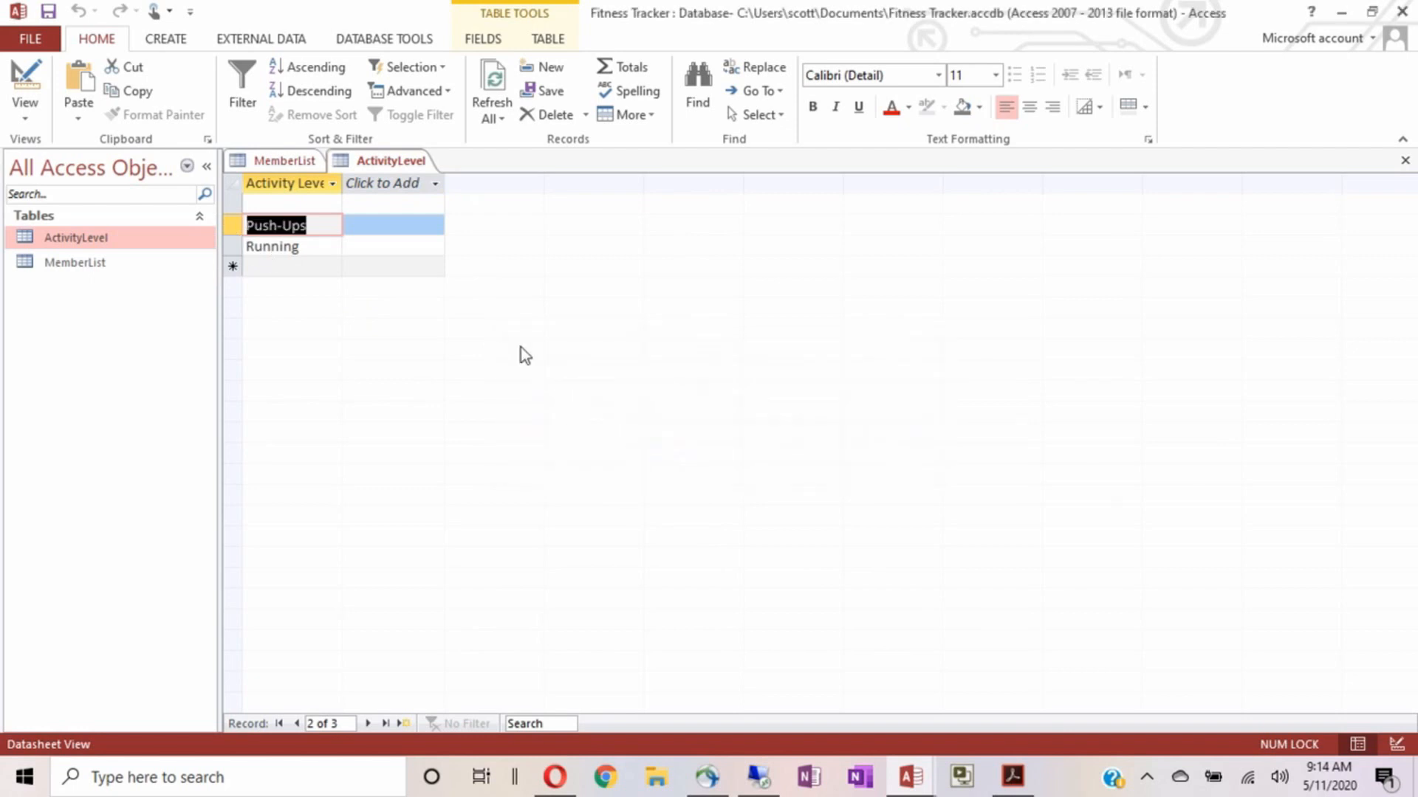
{"action": "left_click", "coordinate": [234, 218]}
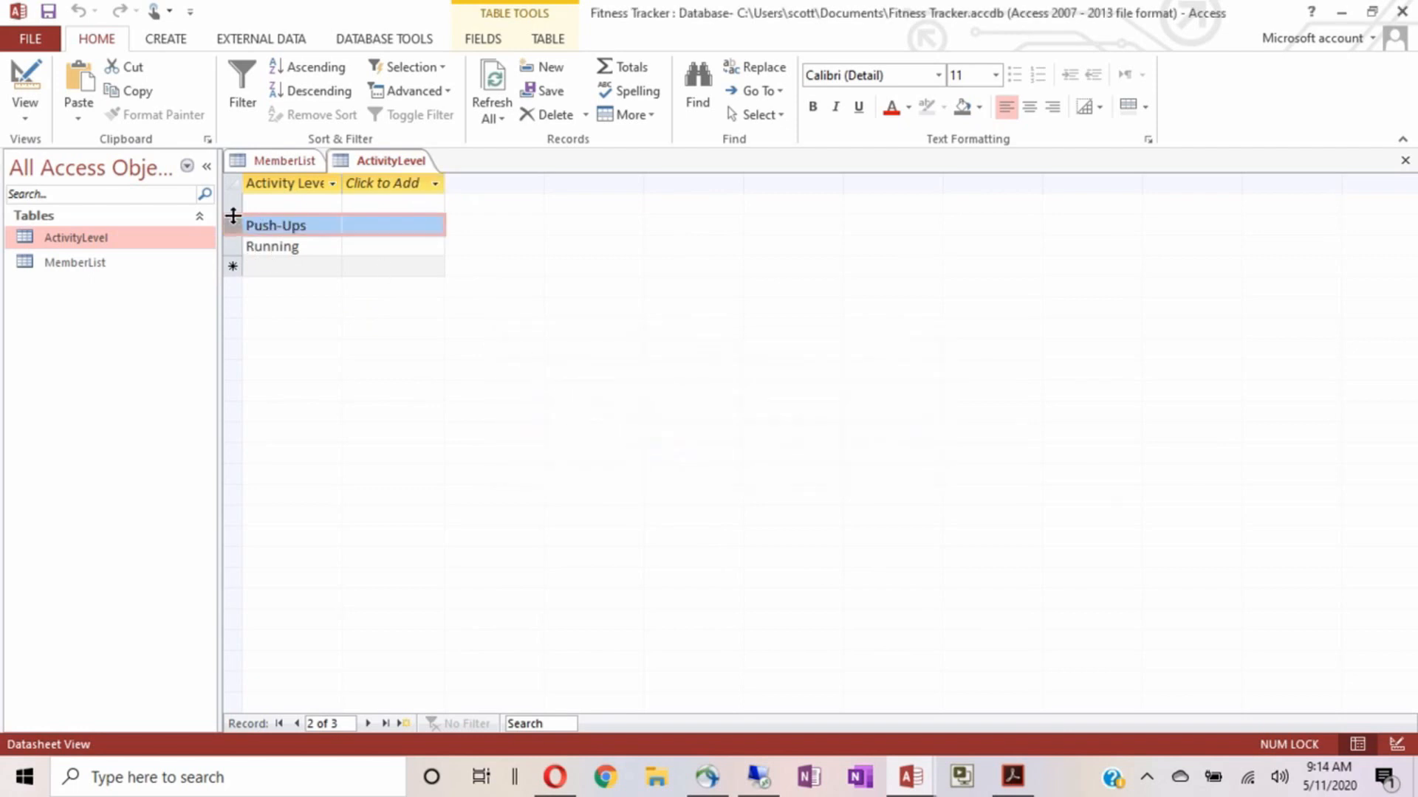
{"action": "key", "text": "Delete"}
{"action": "key", "text": "Return"}
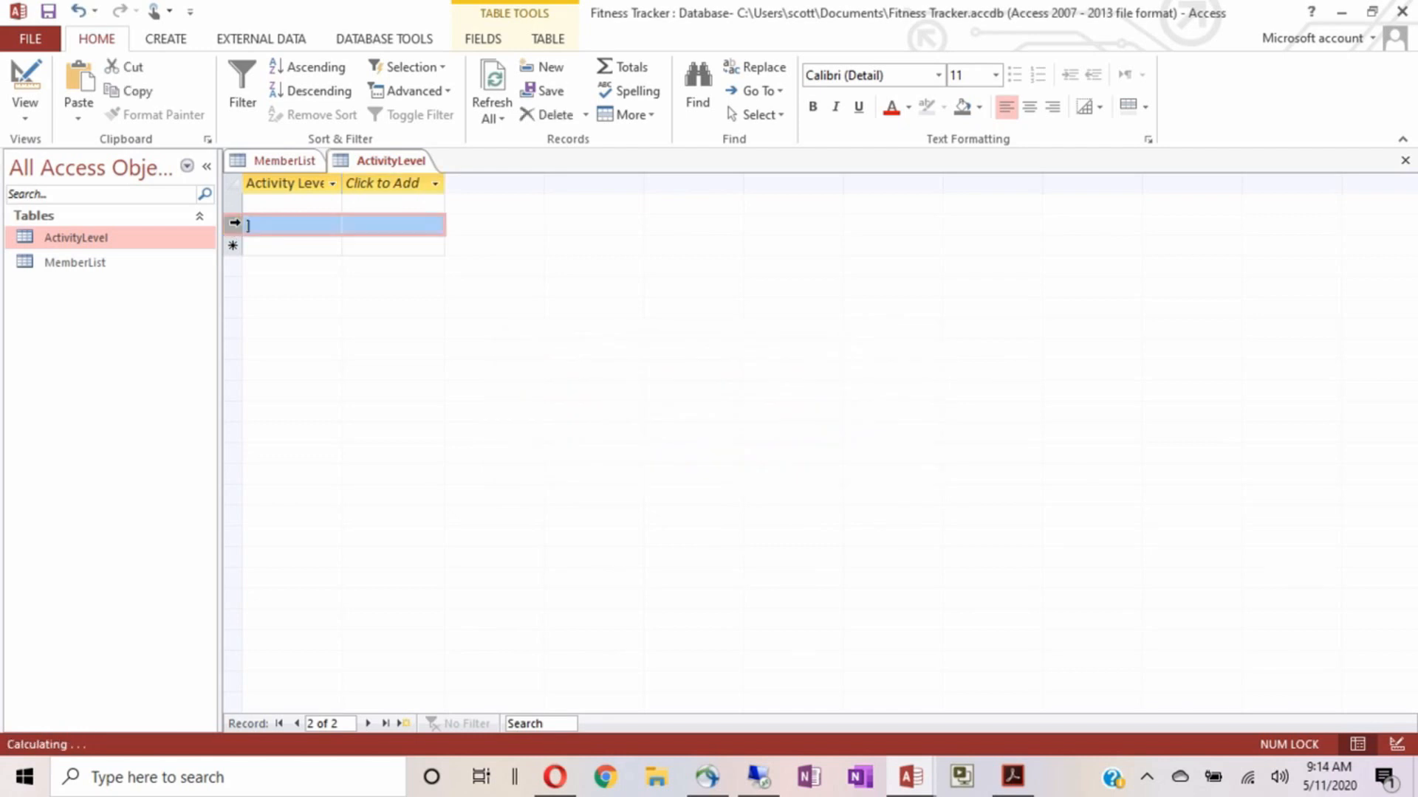
{"action": "key", "text": "Delete"}
{"action": "key", "text": "Return"}
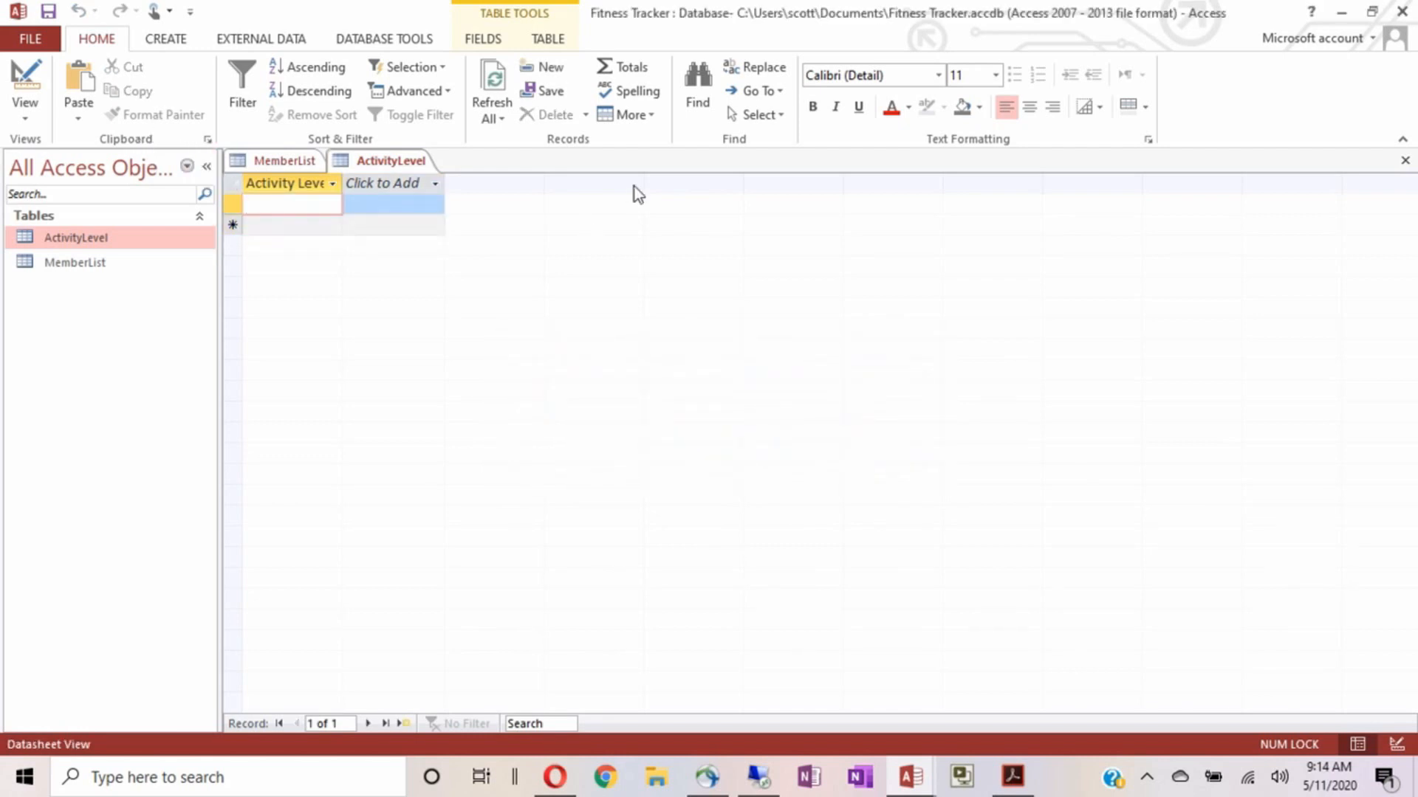
Enter the activity levels Low, Moderate, High and Super Hero as four records
{"action": "type", "text": "Low"}
{"action": "key", "text": "Return"}
{"action": "type", "text": "Mo"}
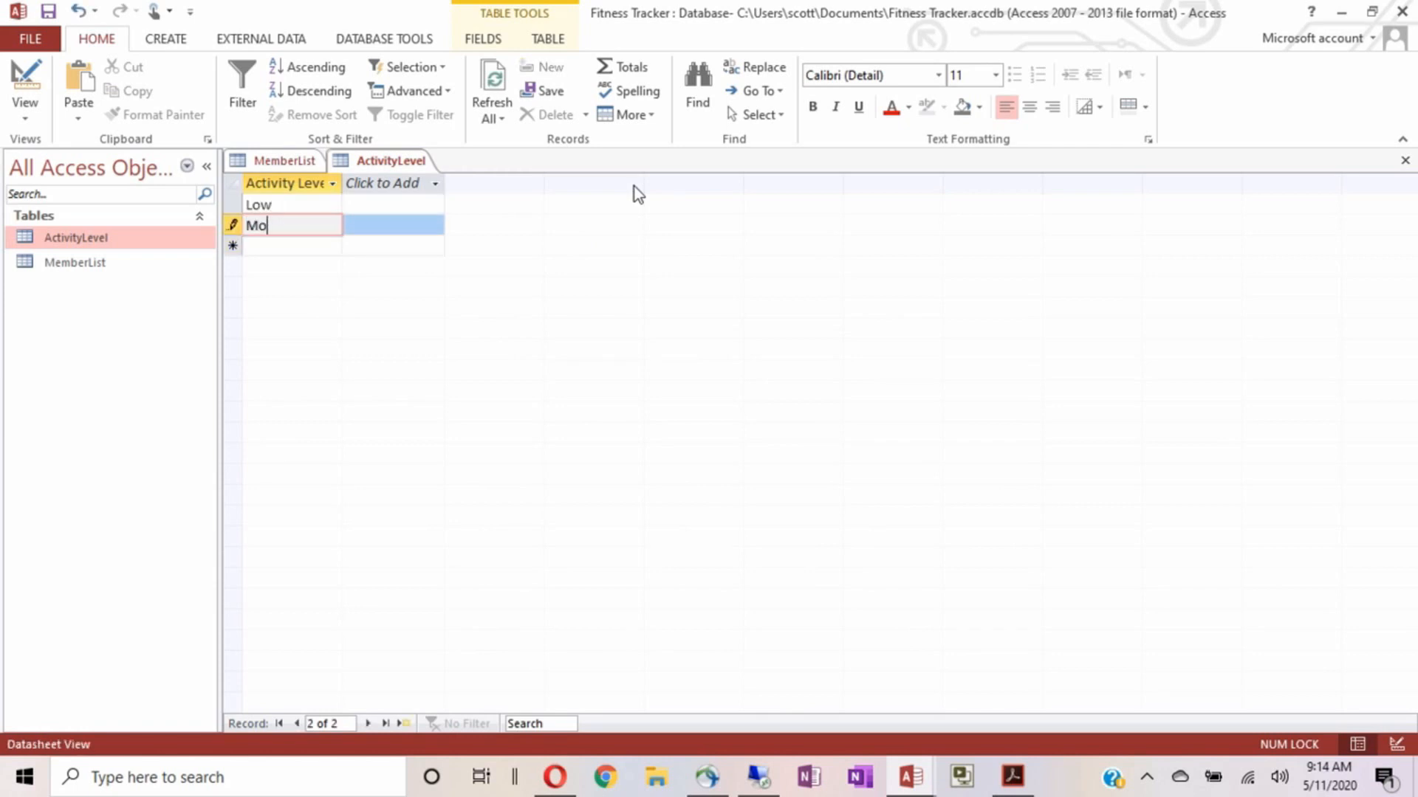
{"action": "type", "text": "derate"}
{"action": "key", "text": "Return"}
{"action": "type", "text": "High"}
{"action": "key", "text": "Return"}
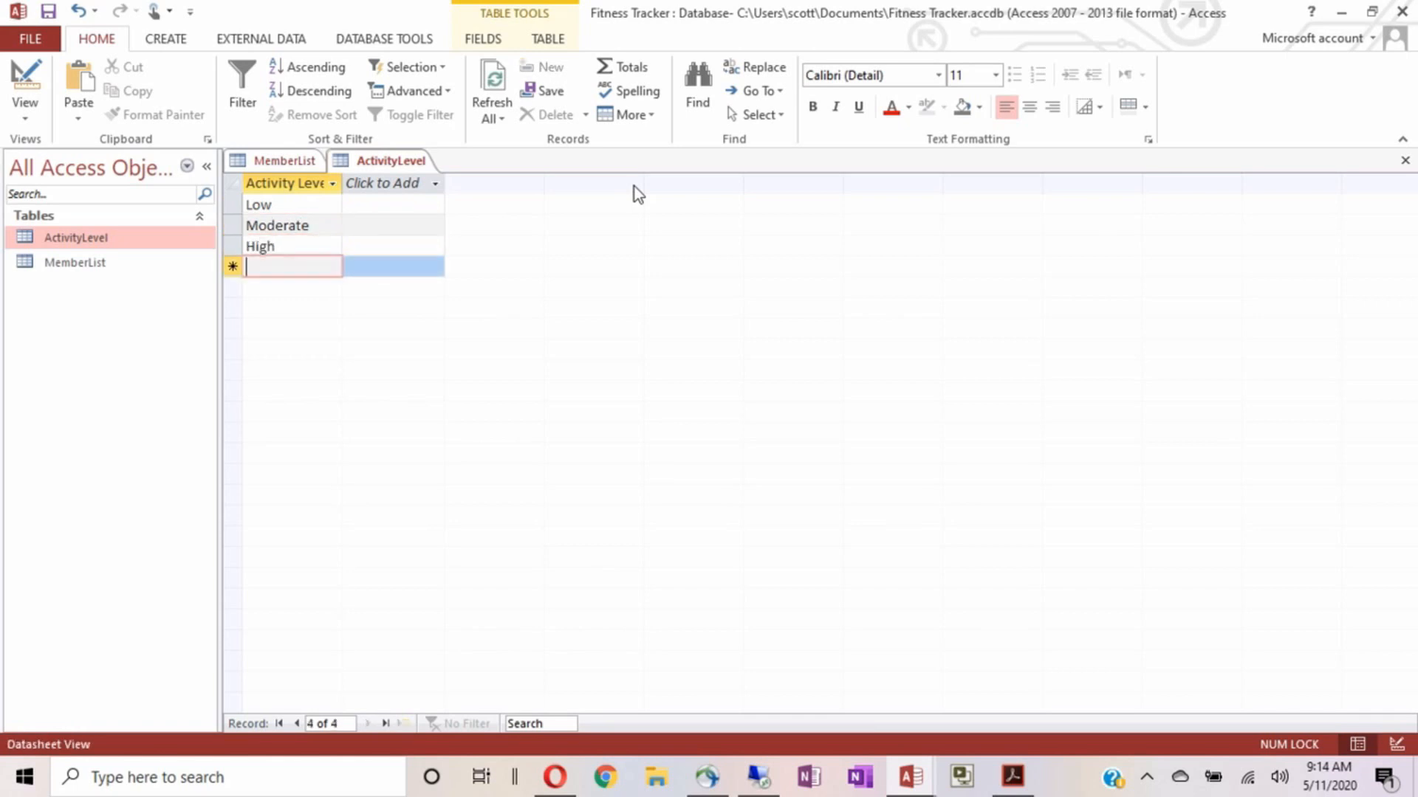
{"action": "type", "text": "Super Hero"}
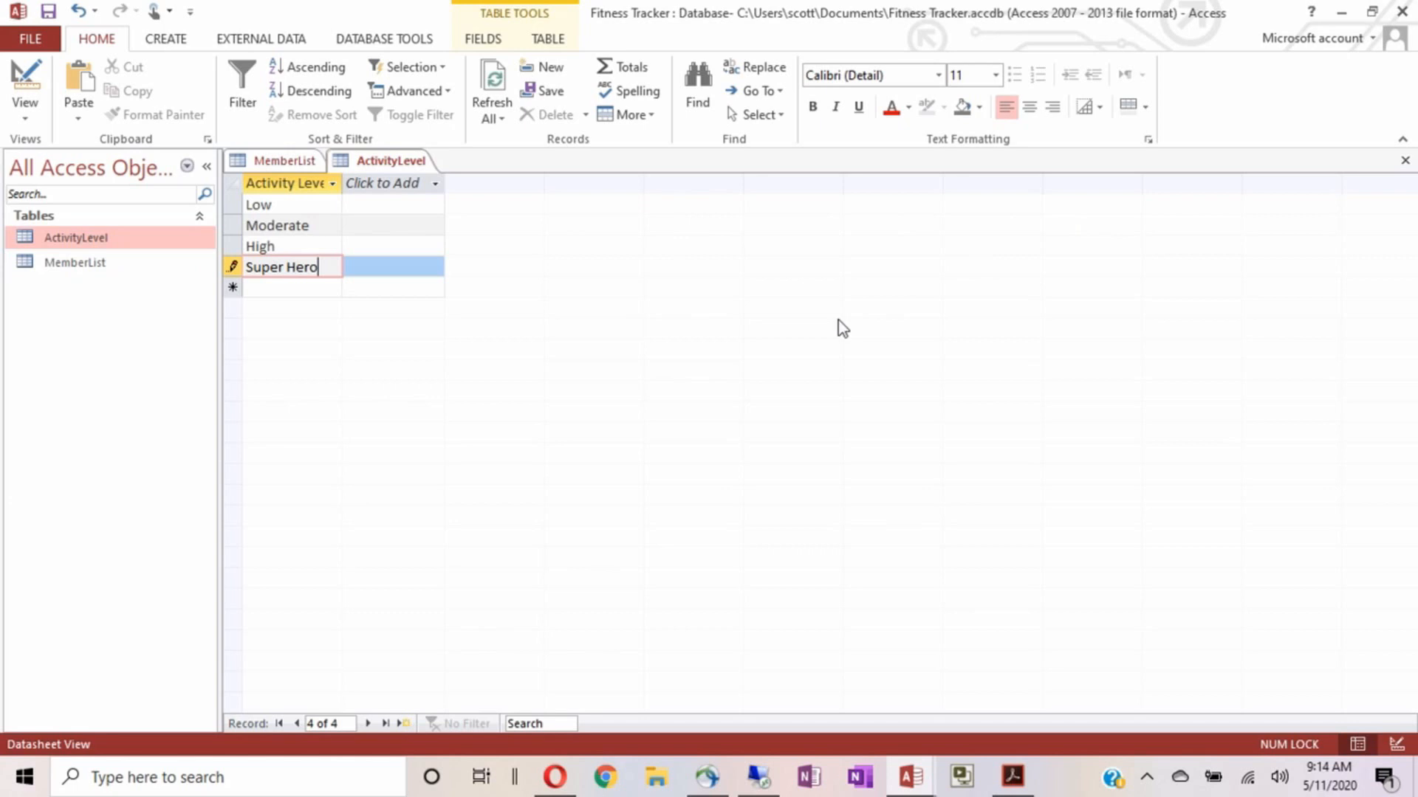
{"action": "key", "text": "Return"}
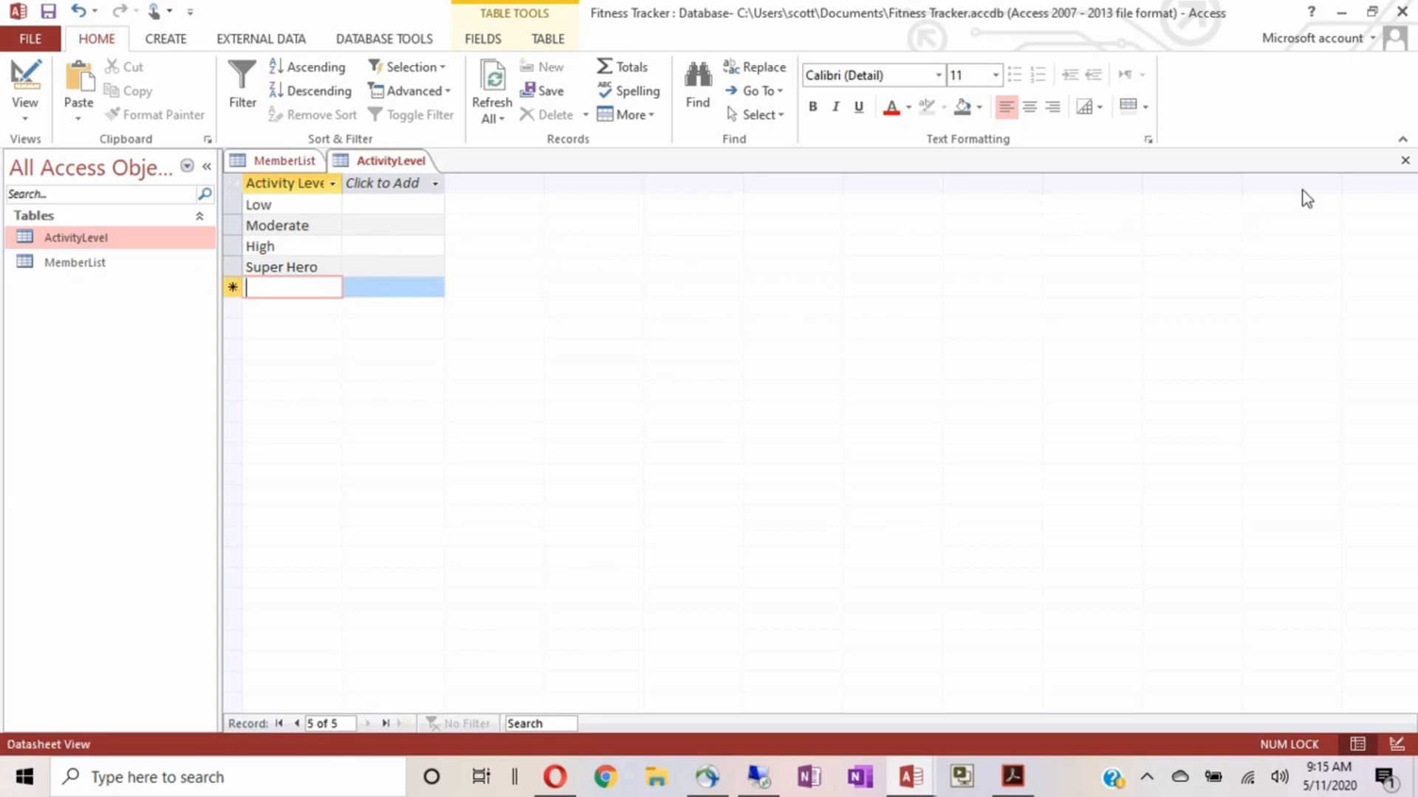
Close the ActivityLevel table and try the MemberList Activity Level dropdown
{"action": "left_click", "coordinate": [1405, 160]}
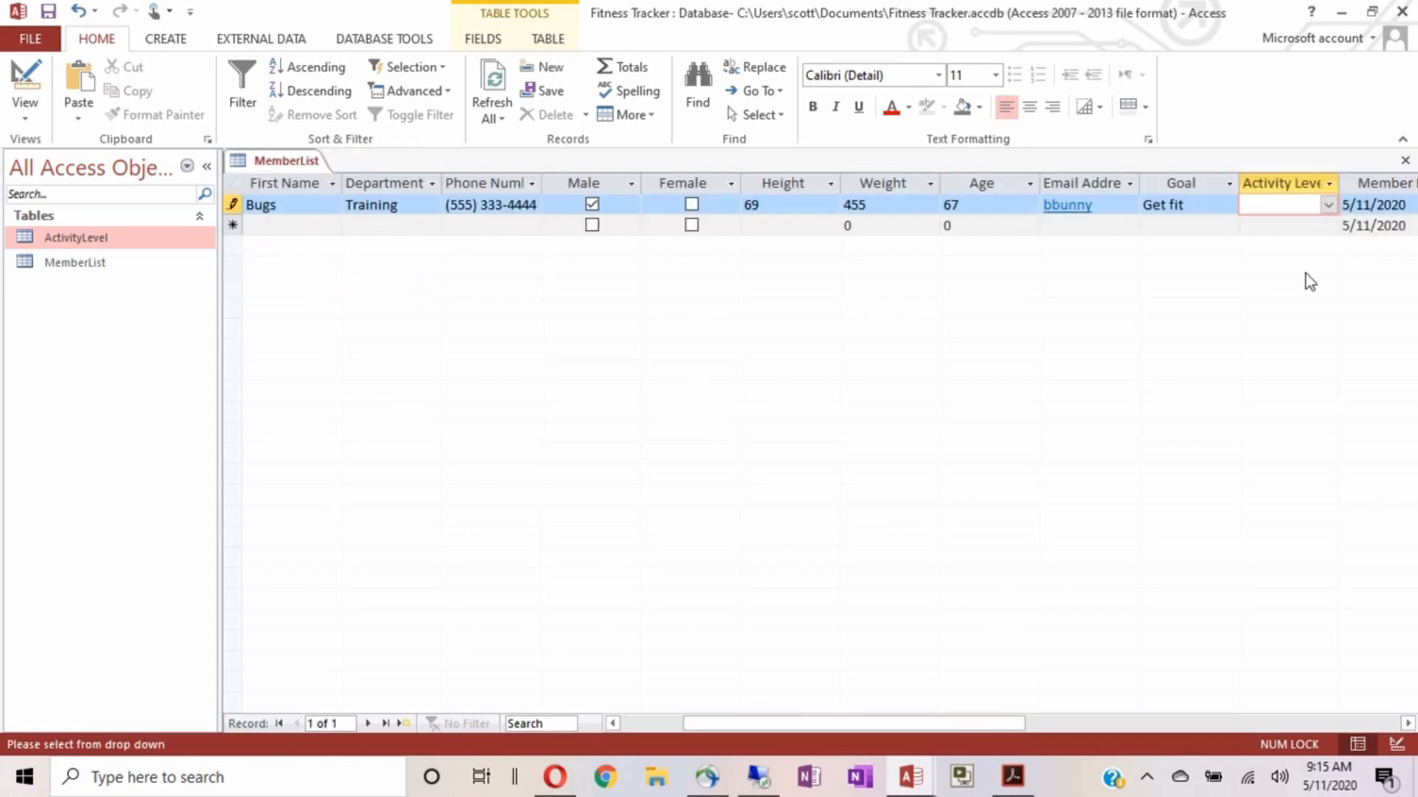
{"action": "left_click", "coordinate": [1327, 206]}
{"action": "left_click", "coordinate": [1329, 207]}
{"action": "left_click", "coordinate": [1328, 206]}
{"action": "left_click", "coordinate": [1328, 206]}
Refresh the MemberList data twice, dismissing the invalid email warnings
{"action": "left_click", "coordinate": [1209, 204]}
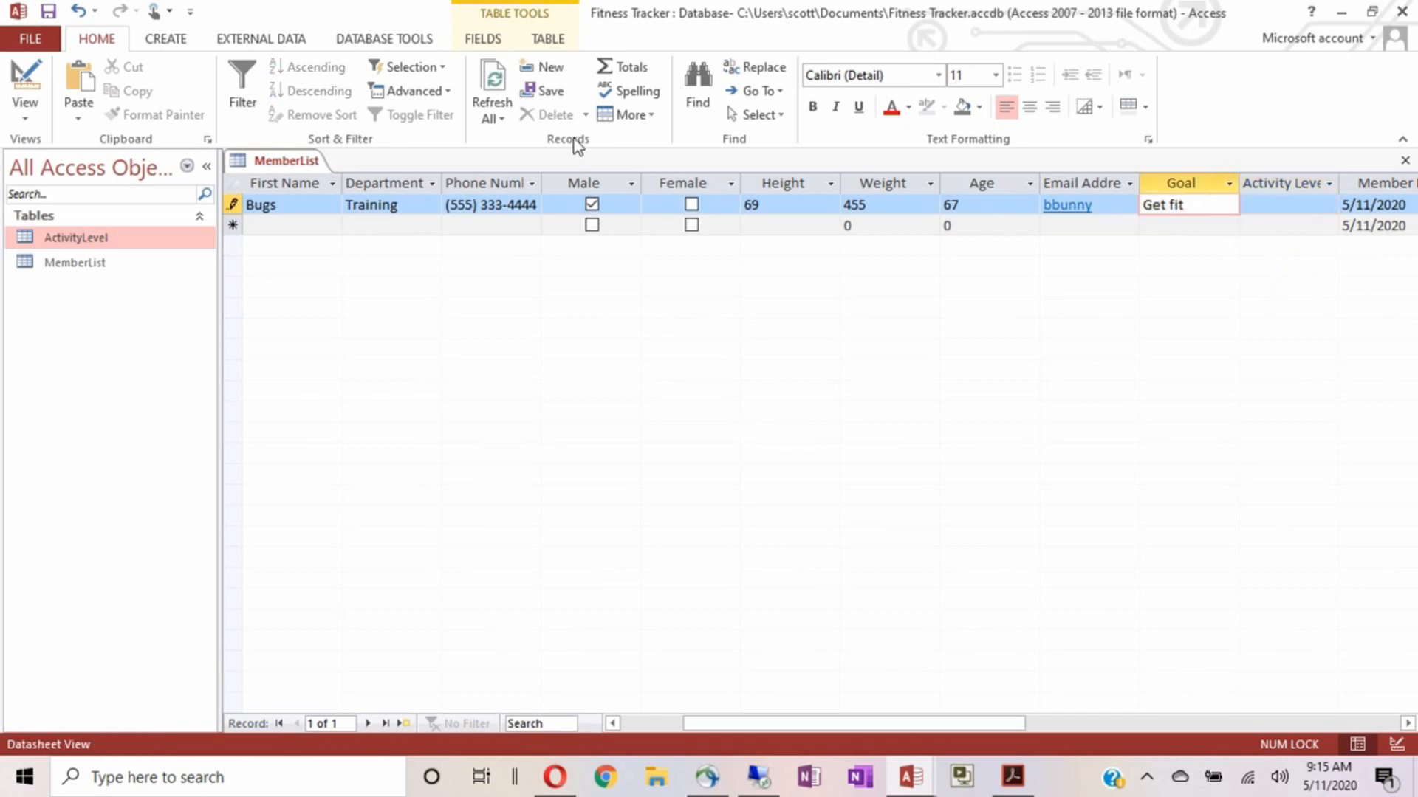
{"action": "left_click", "coordinate": [493, 83]}
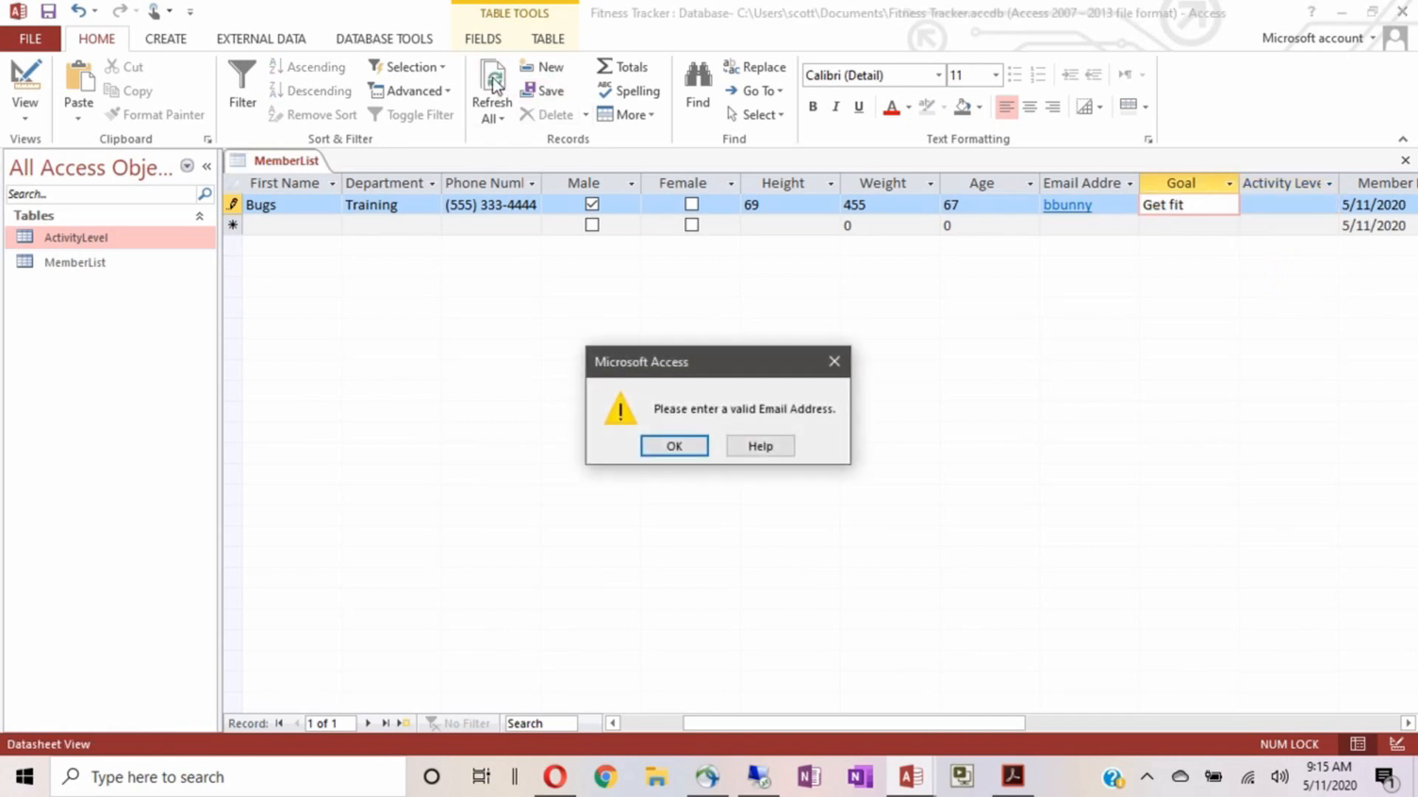
{"action": "left_click", "coordinate": [663, 449]}
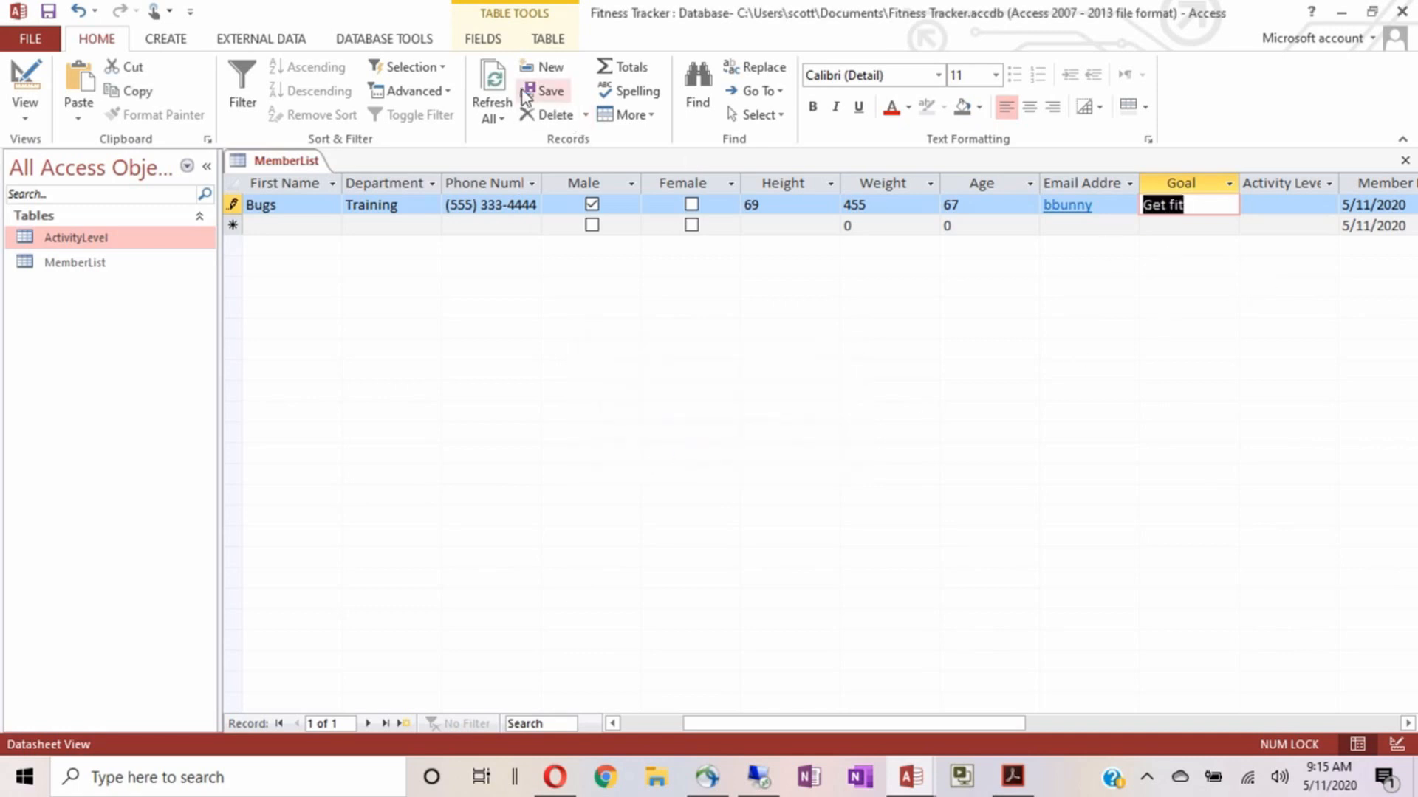
{"action": "left_click", "coordinate": [493, 78]}
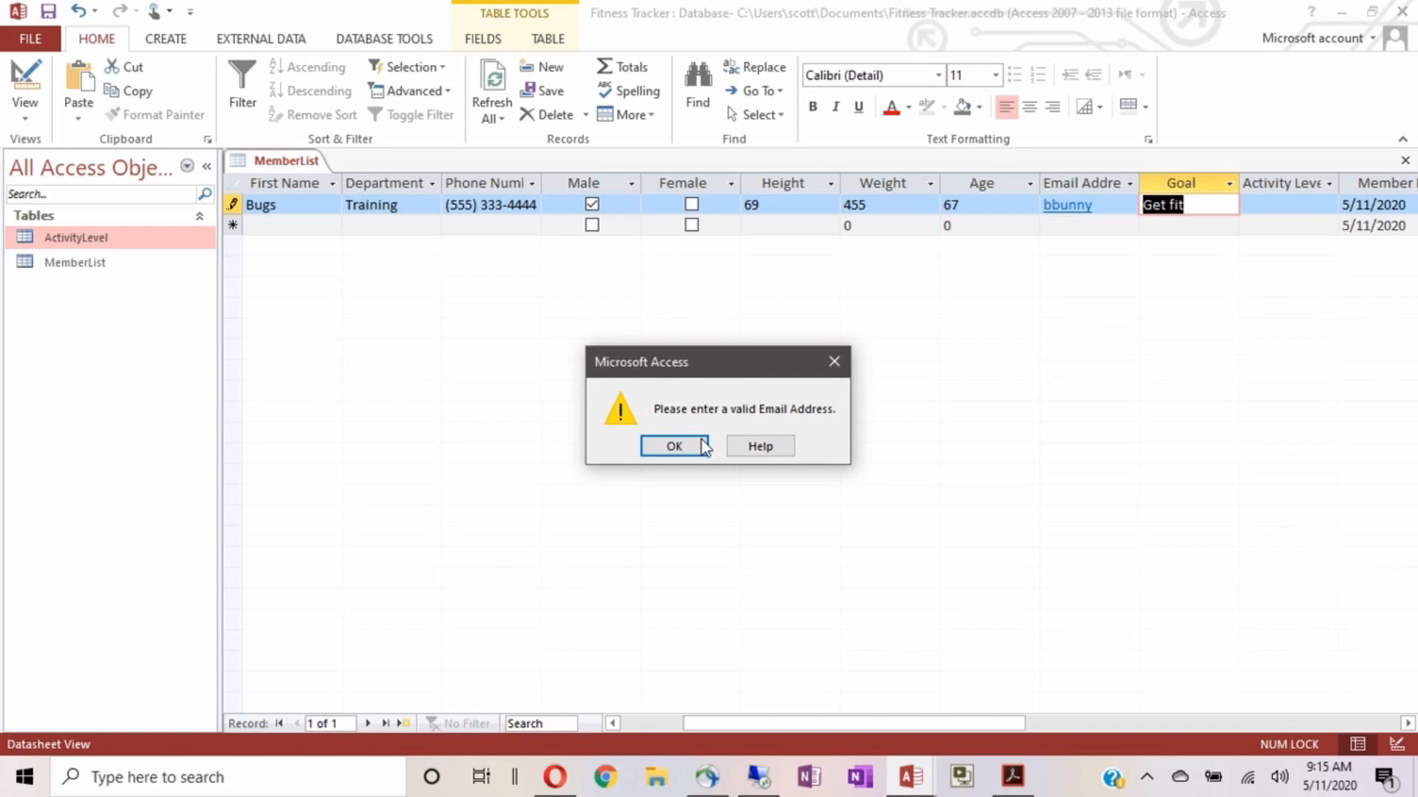
{"action": "left_click", "coordinate": [674, 445]}
Set the first member's Activity Level to Moderate from the new lookup list
{"action": "left_click", "coordinate": [1264, 205]}
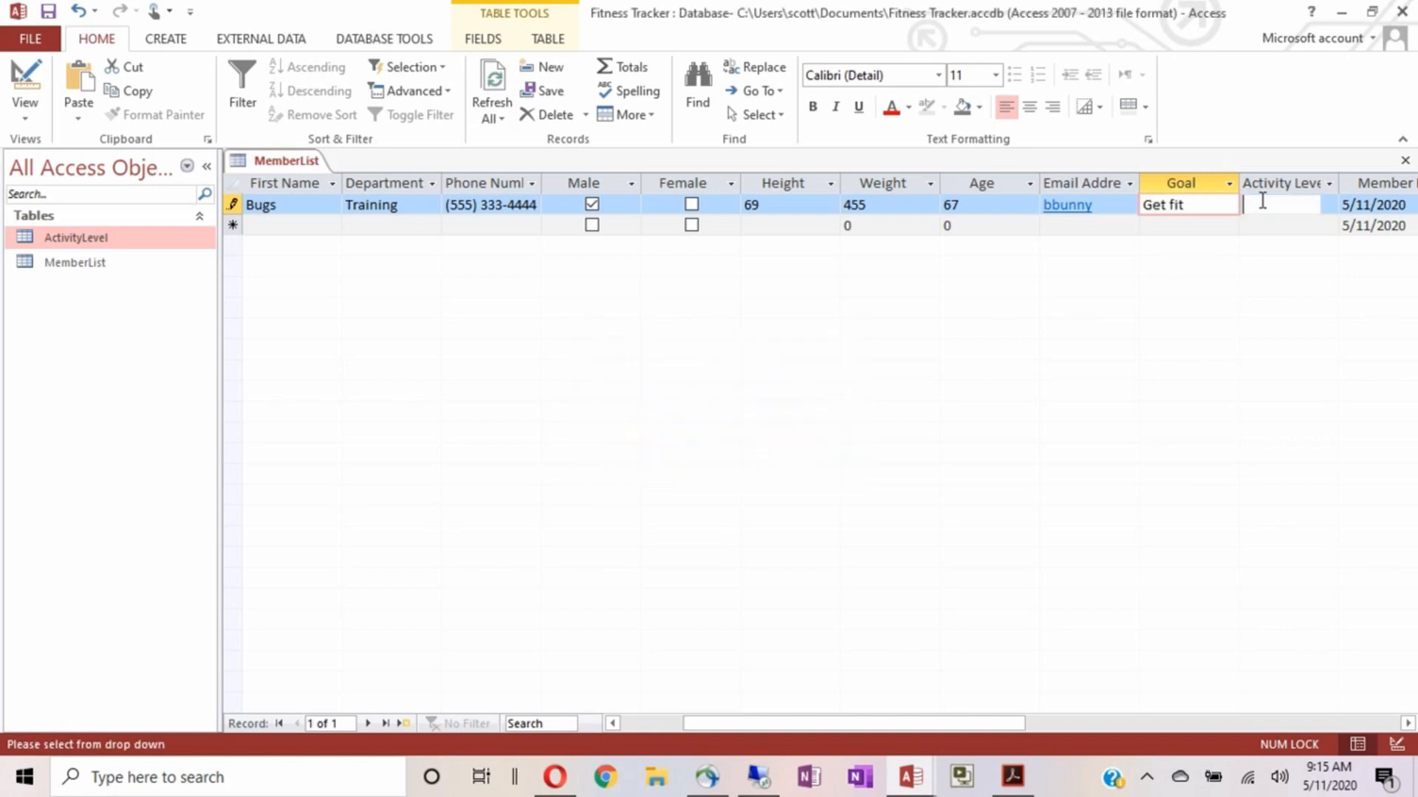
{"action": "left_click", "coordinate": [1328, 205]}
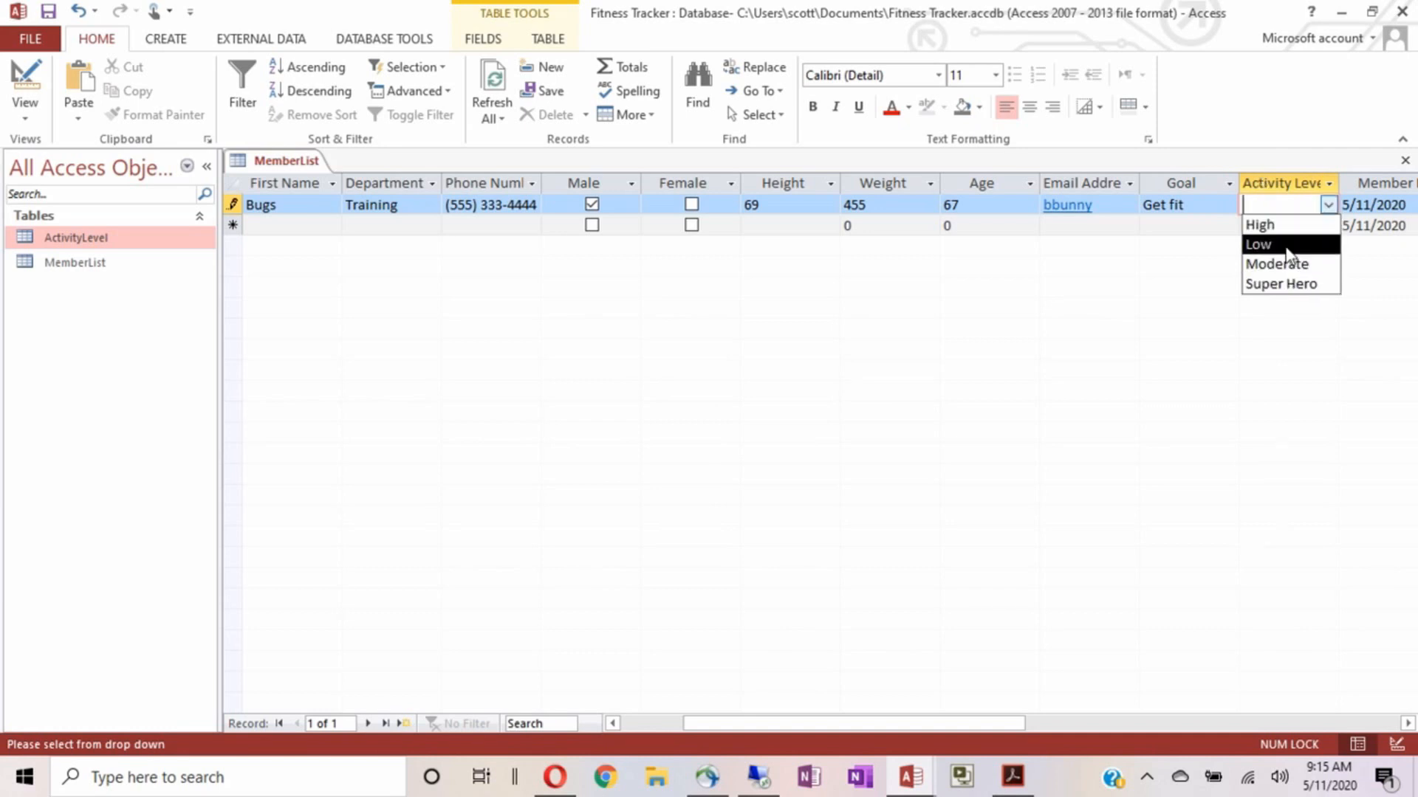
{"action": "left_click", "coordinate": [1298, 267]}
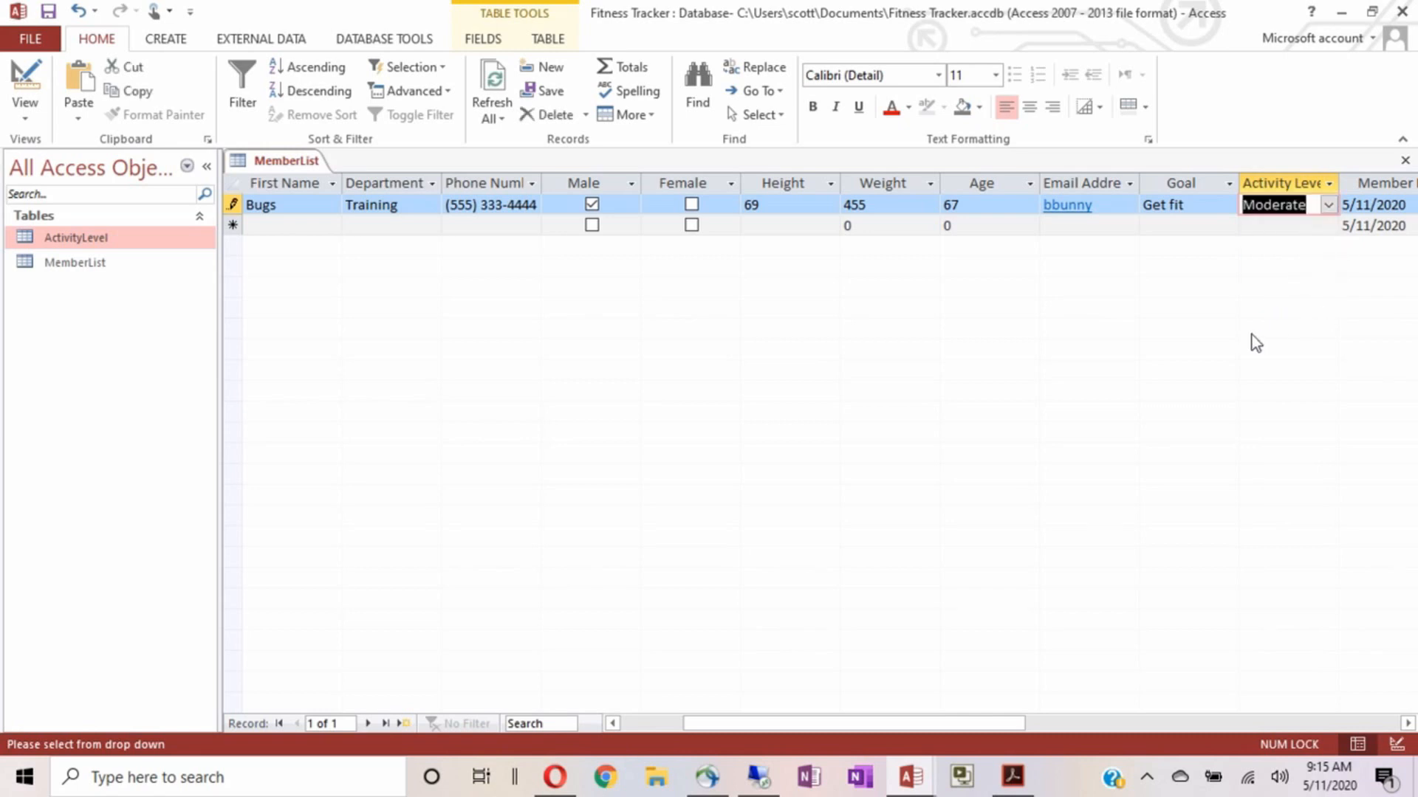
Move on to Member Date, dismissing the repeated invalid email warnings, then bring up the Email cell options
{"action": "key", "text": "Tab"}
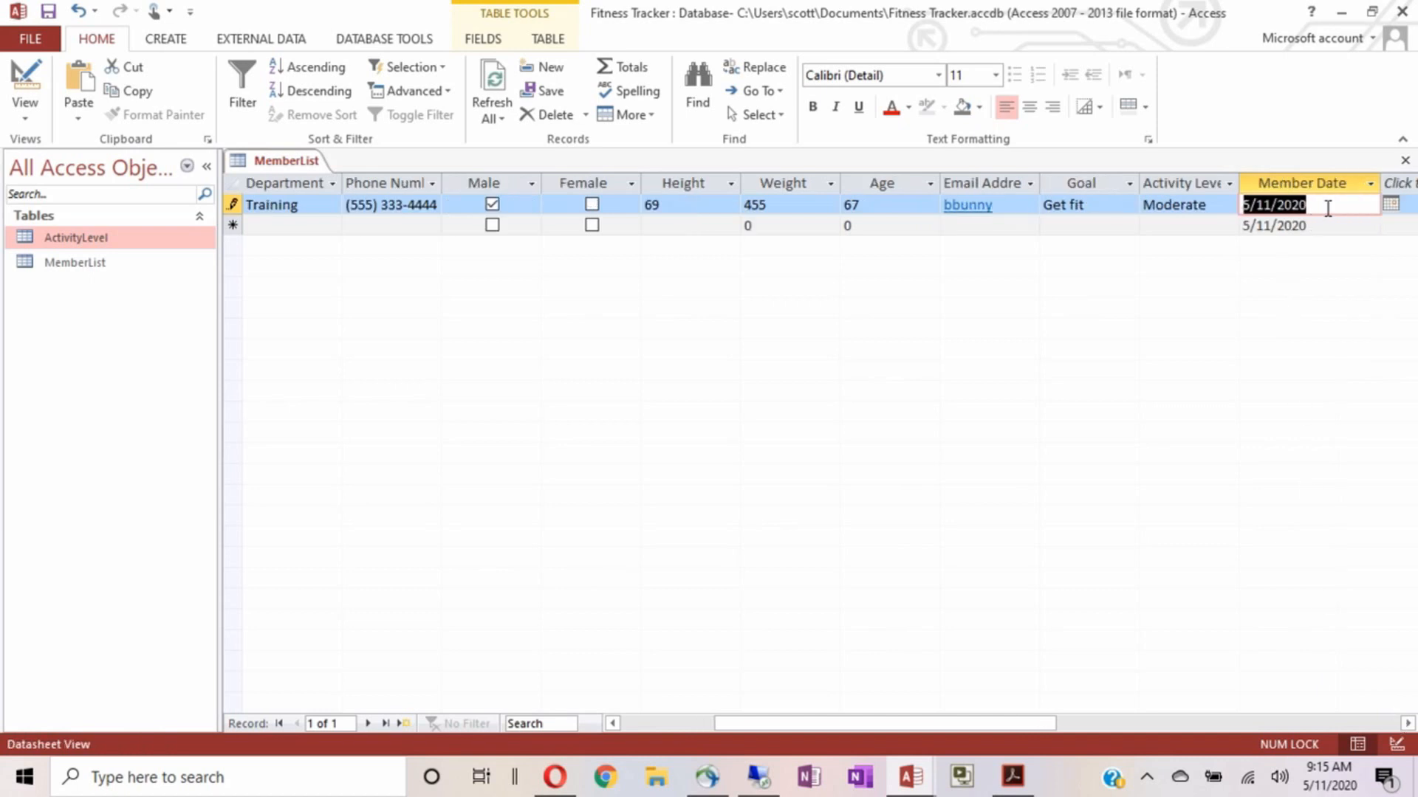
{"action": "left_click", "coordinate": [1327, 209]}
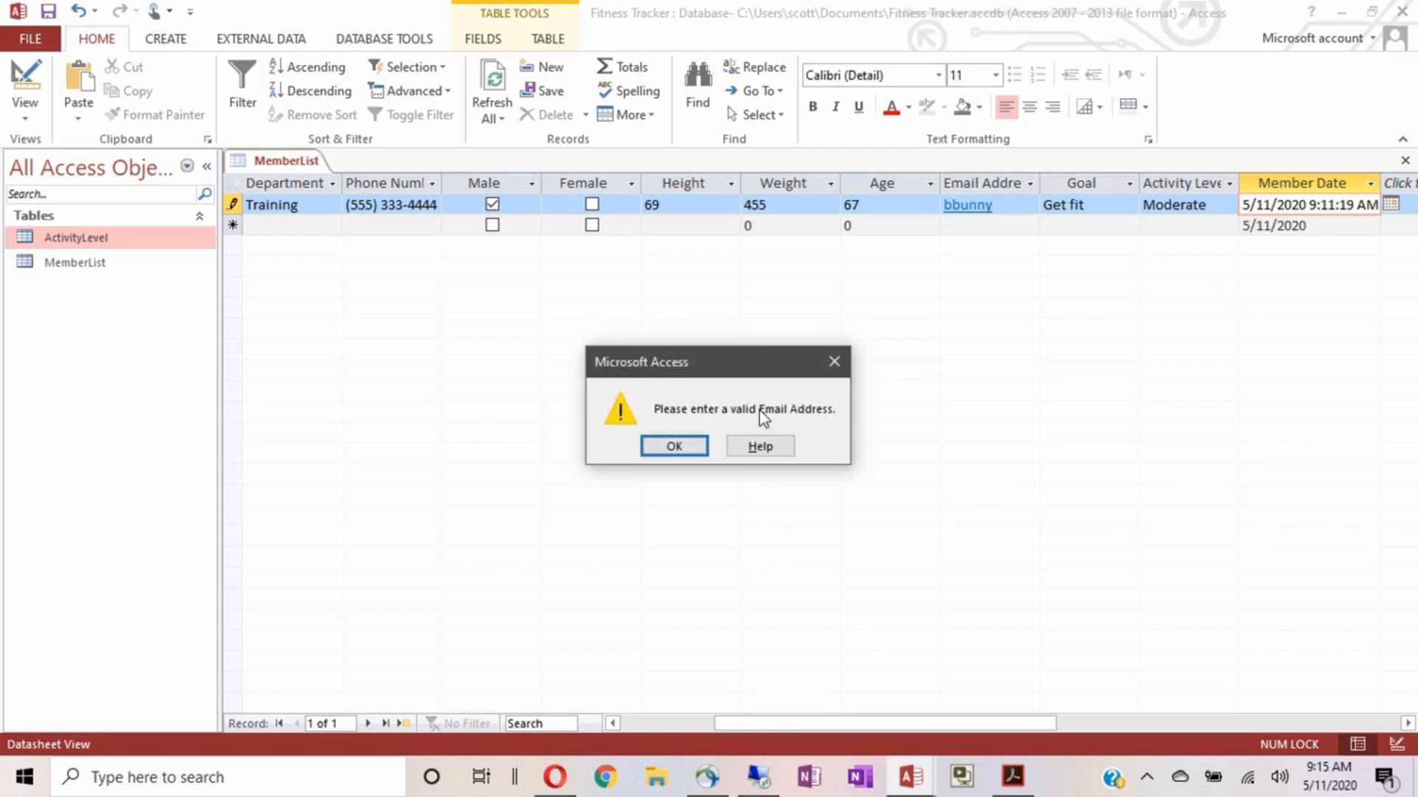
{"action": "left_click", "coordinate": [670, 447]}
{"action": "left_click", "coordinate": [670, 445]}
{"action": "left_click", "coordinate": [670, 446]}
{"action": "left_click", "coordinate": [672, 447]}
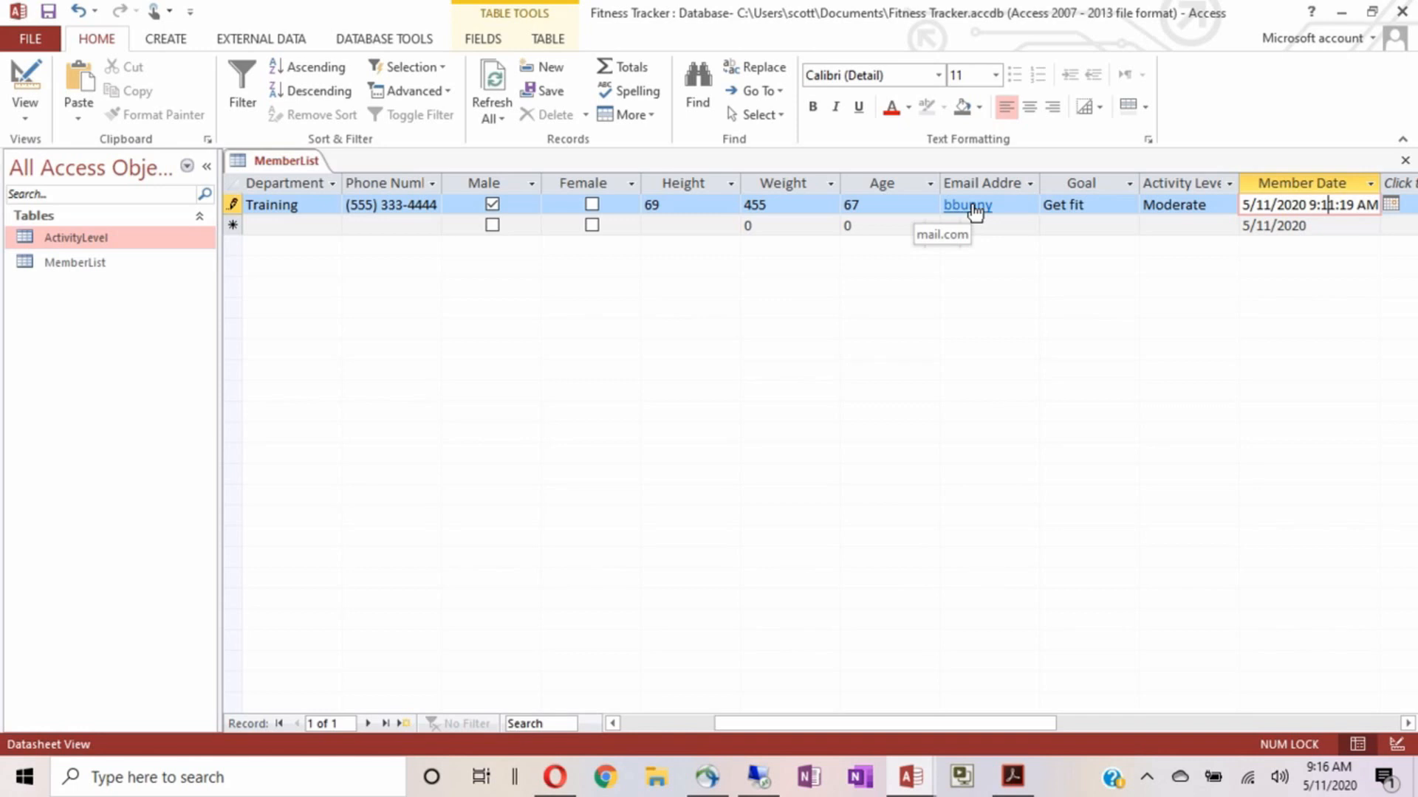
{"action": "right_click", "coordinate": [976, 211]}
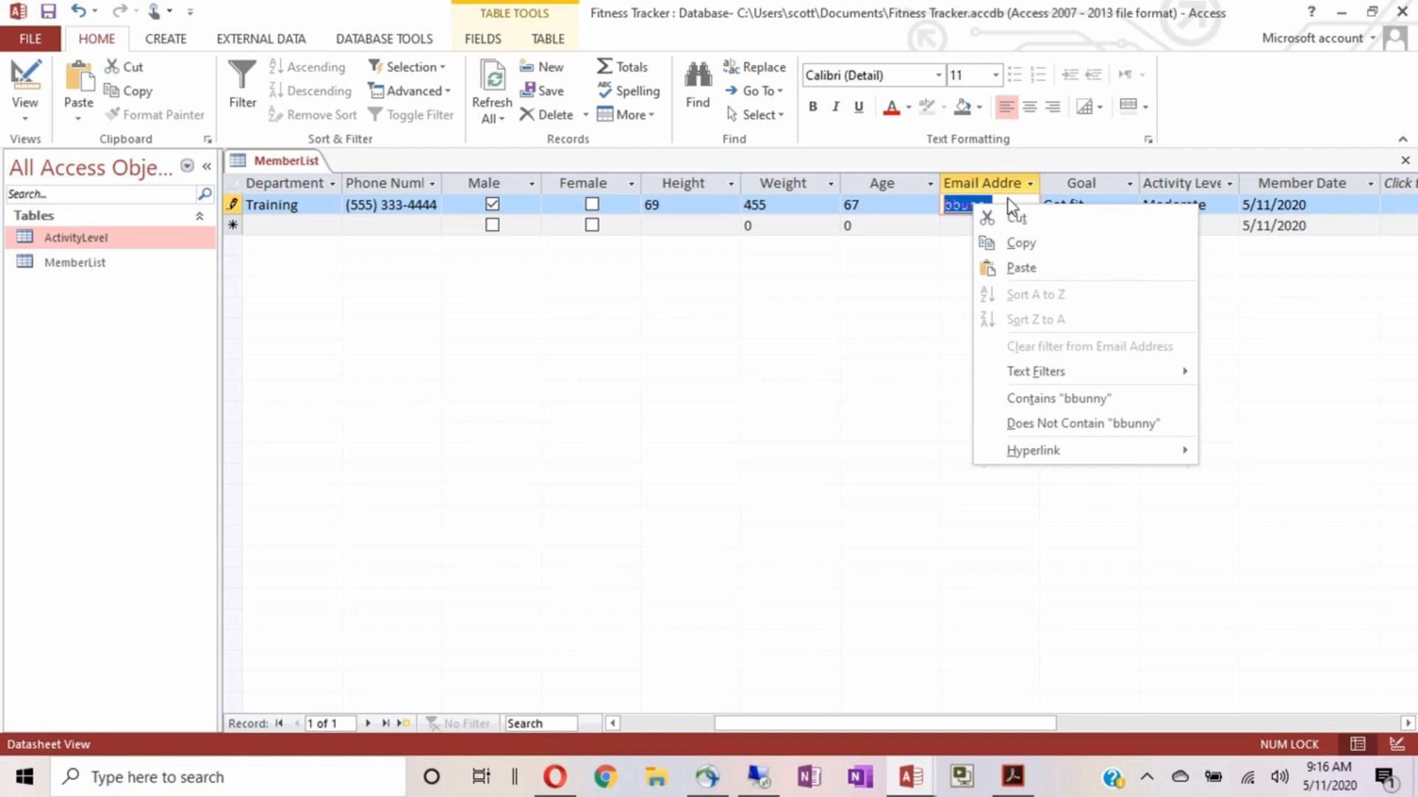
Replace the member's email with a complete address, finish the record, and switch to Design view
{"action": "key", "text": "Escape"}
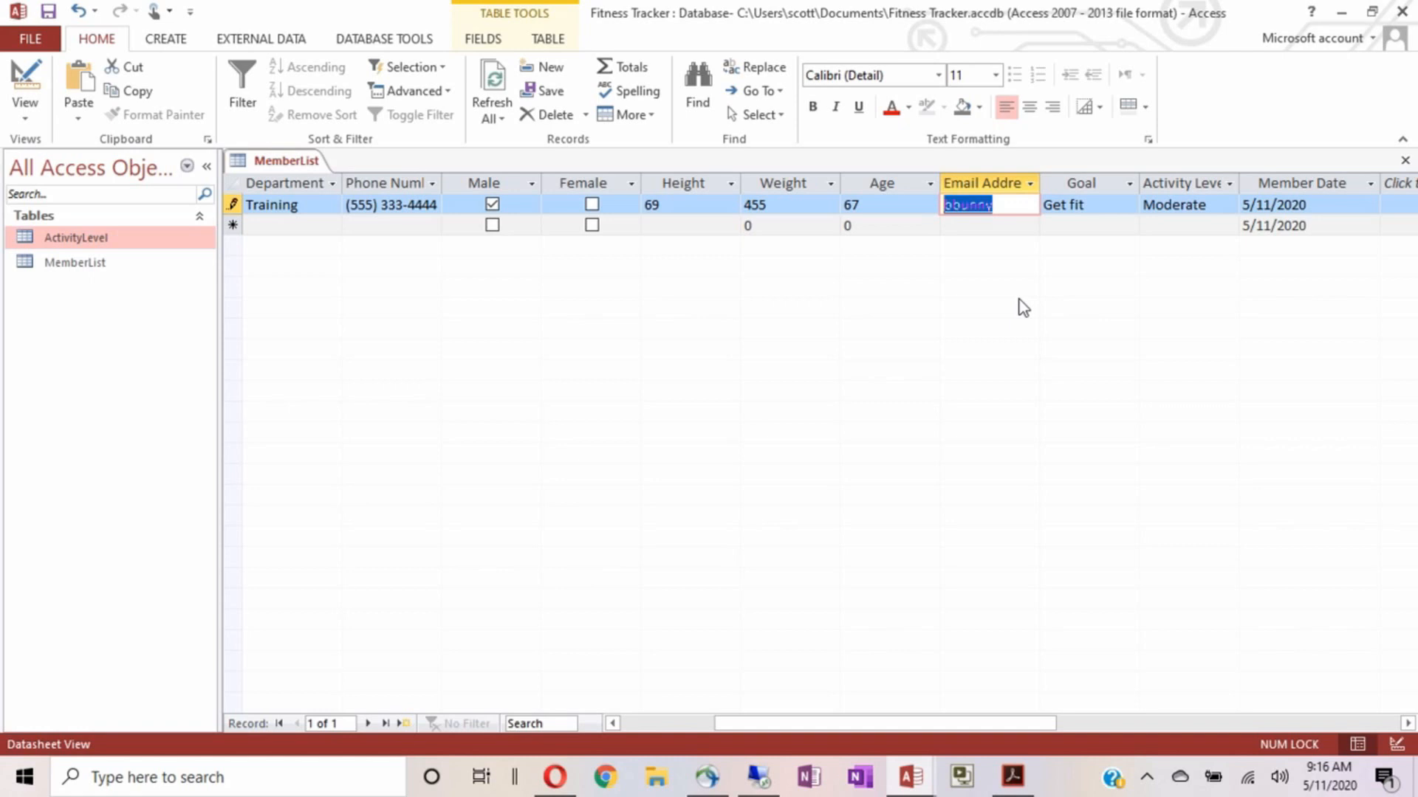
{"action": "key", "text": "Tab"}
{"action": "key", "text": "Tab"}
{"action": "key", "text": "Tab"}
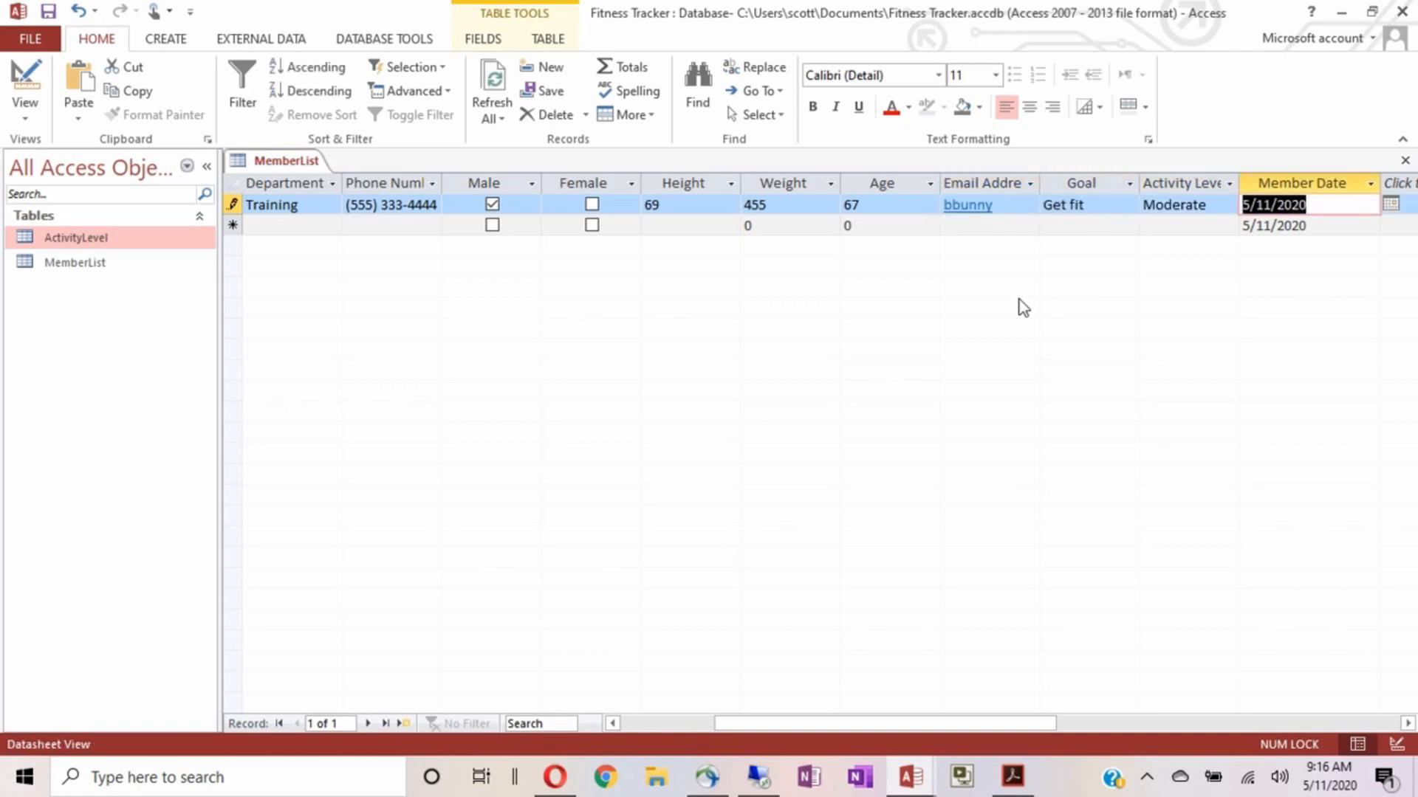
{"action": "key", "text": "shift+Tab"}
{"action": "key", "text": "shift+Tab"}
{"action": "key", "text": "shift+Tab"}
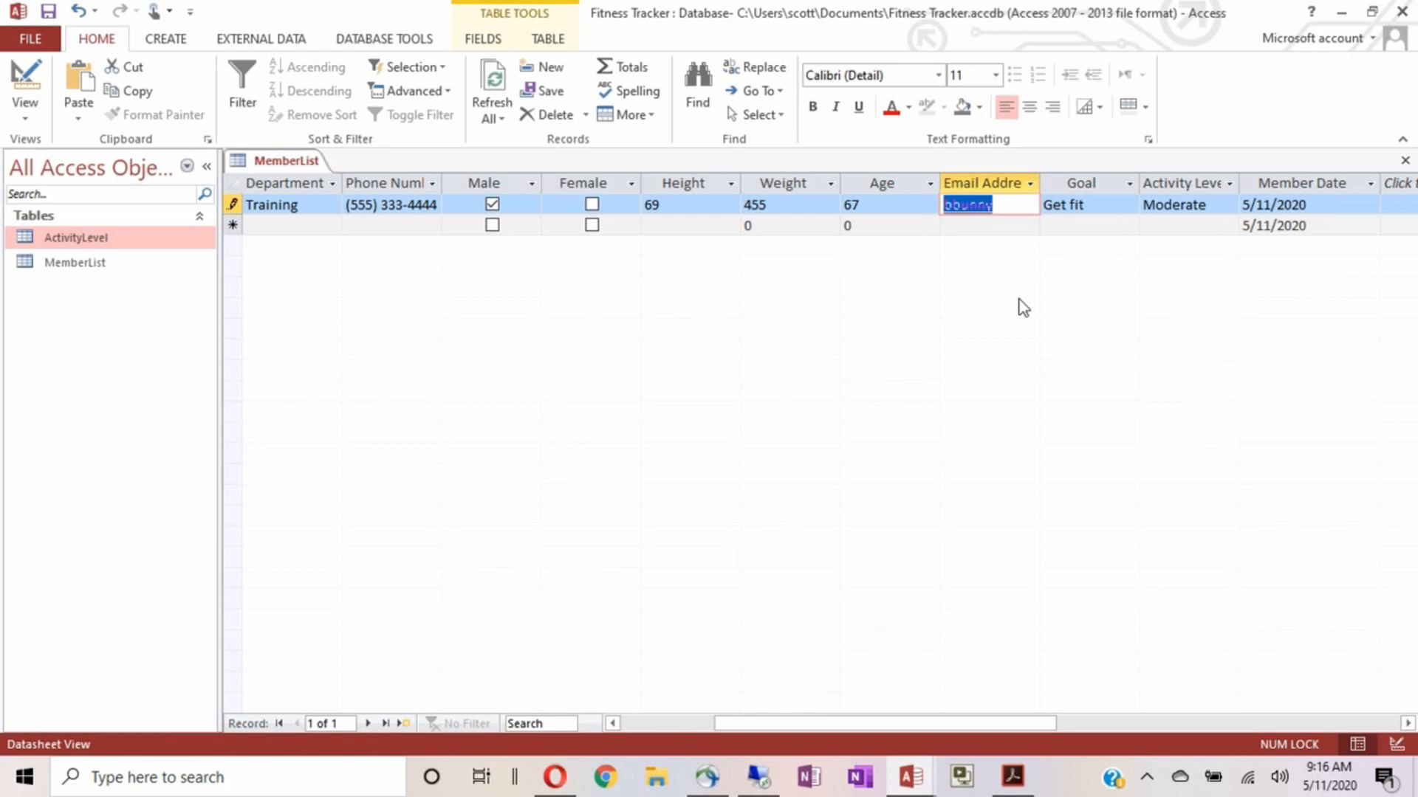
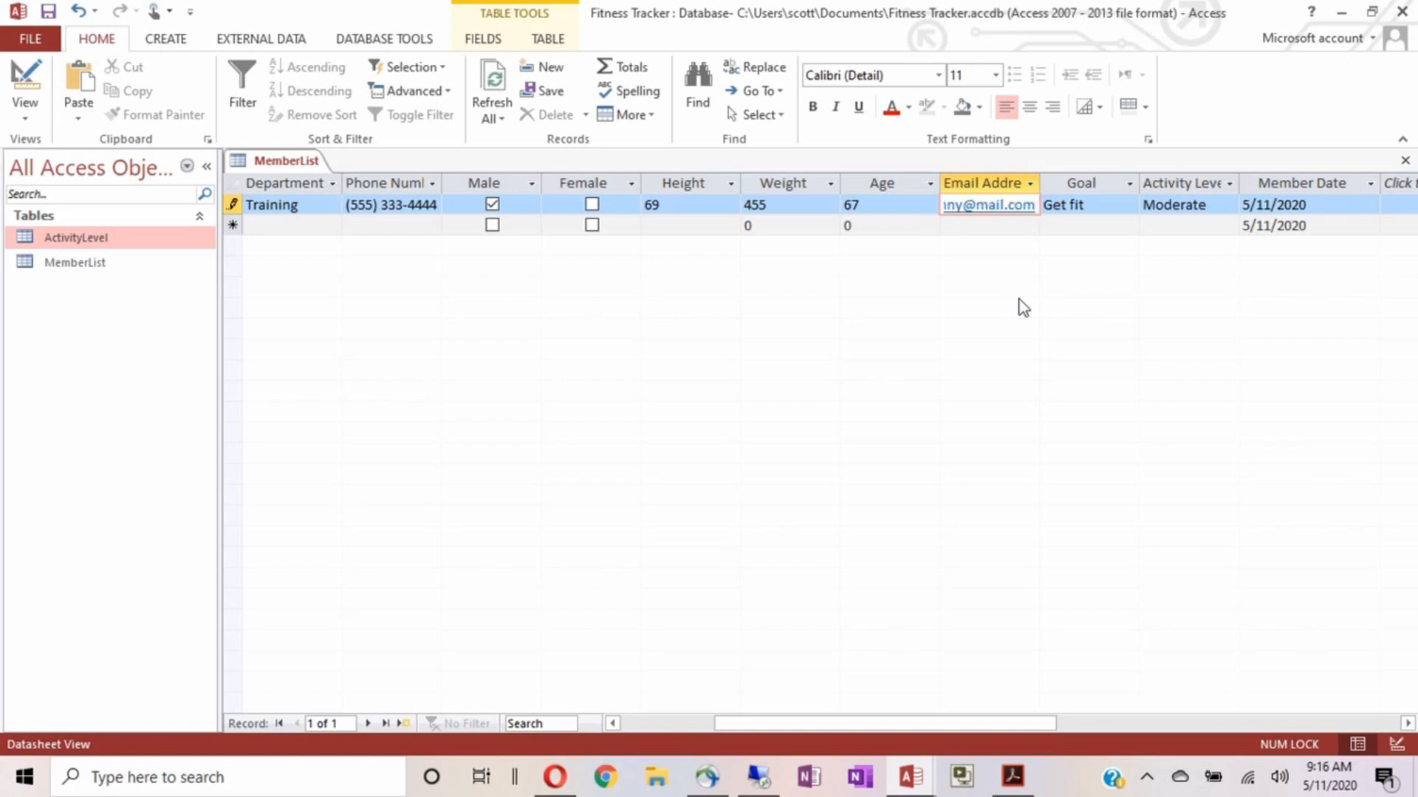
{"action": "key", "text": "Tab"}
{"action": "key", "text": "Tab"}
{"action": "key", "text": "Tab"}
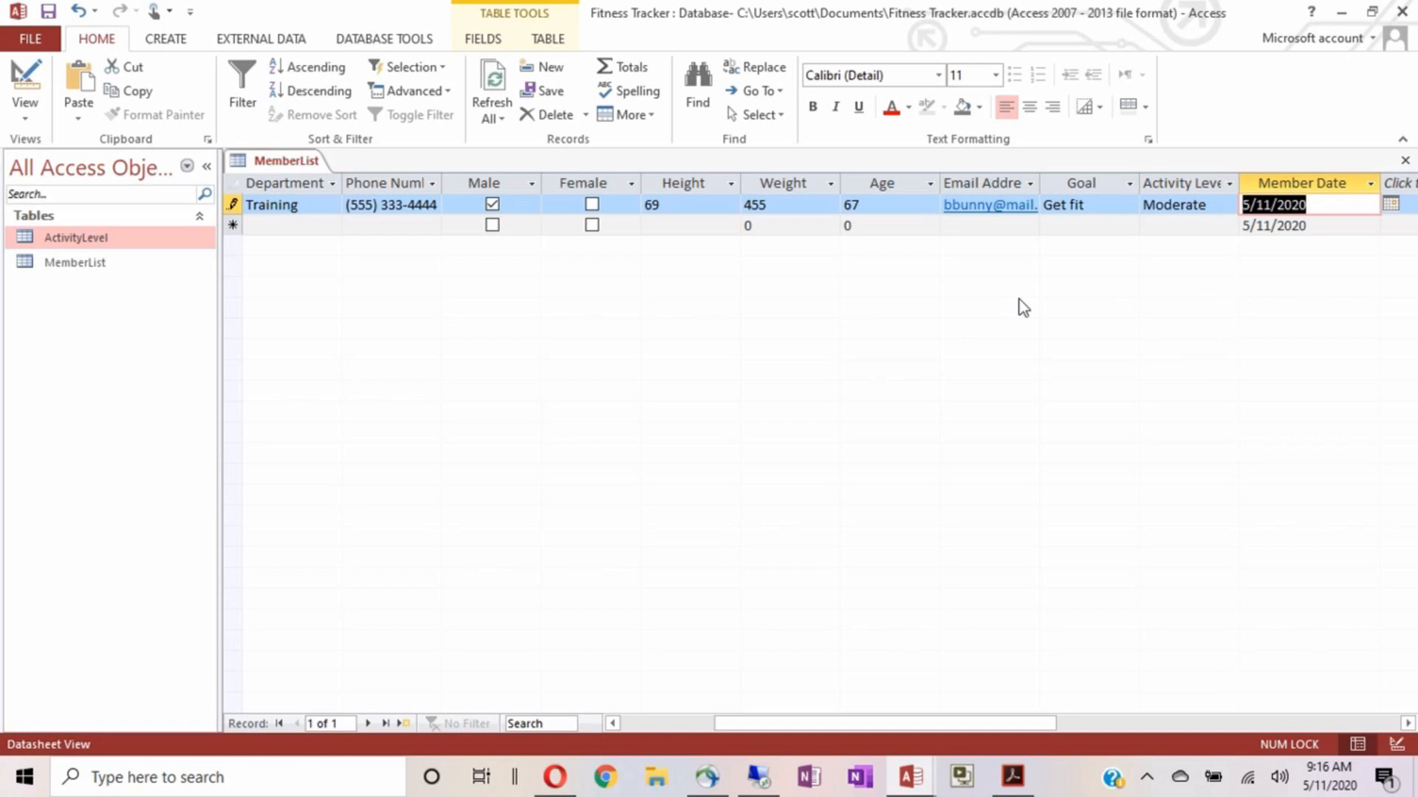
{"action": "key", "text": "Tab"}
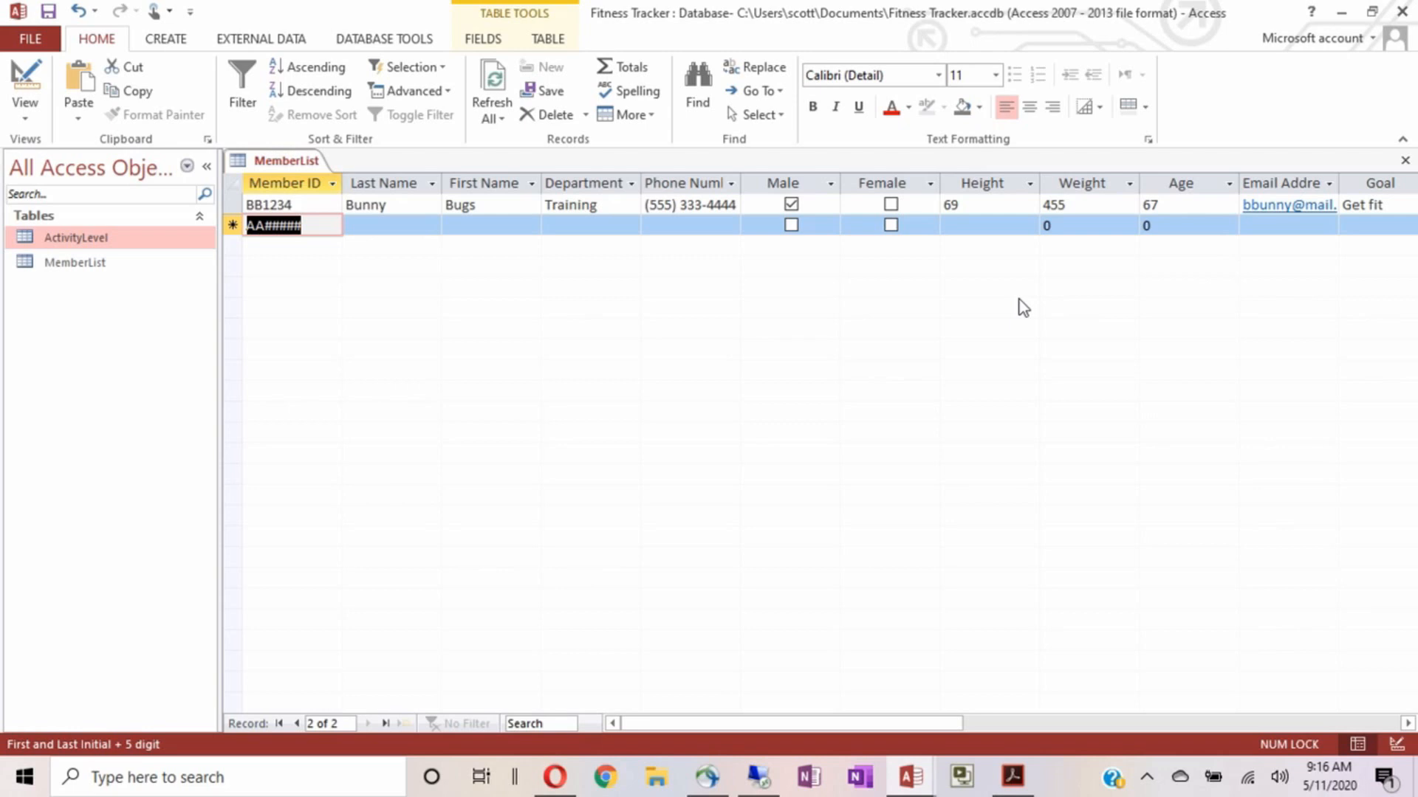
{"action": "left_click", "coordinate": [26, 77]}
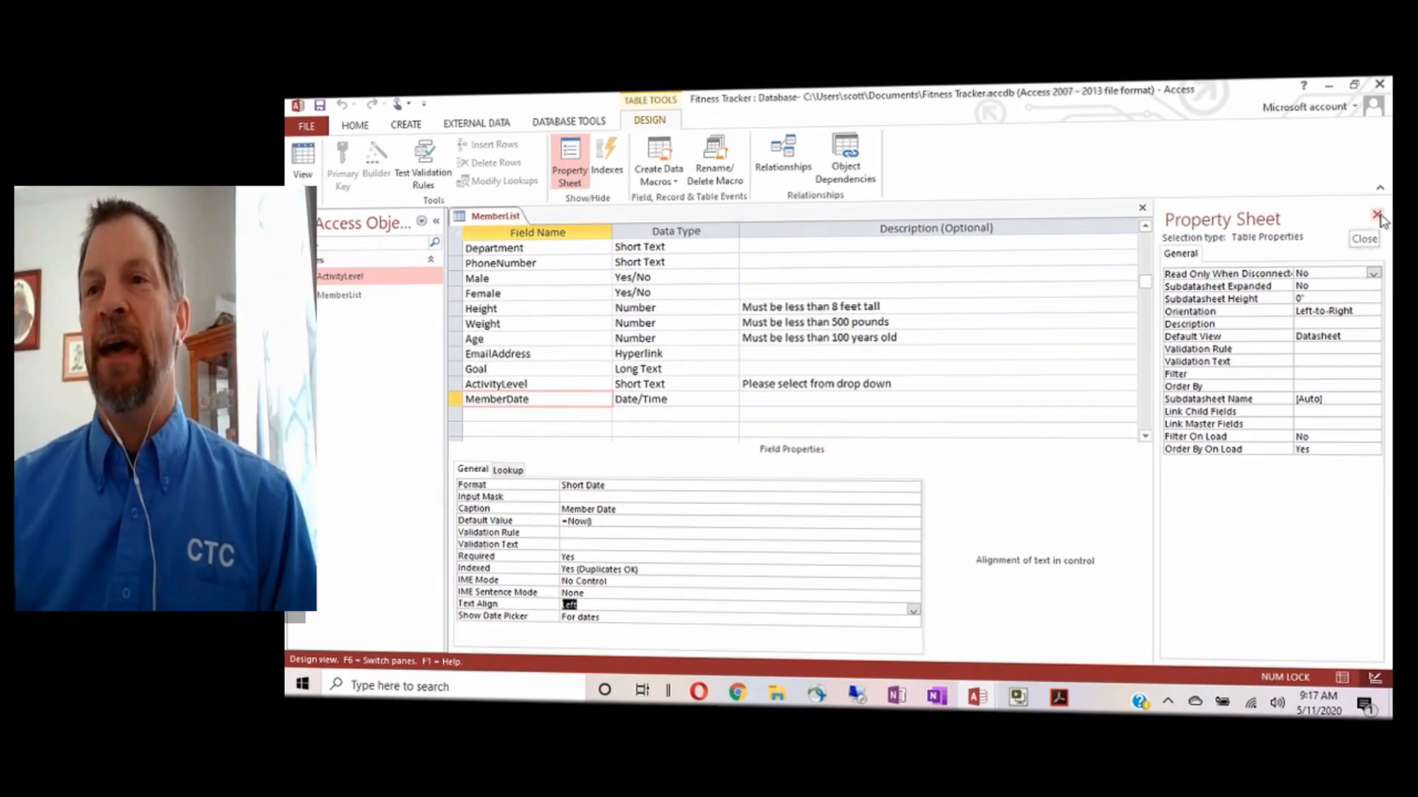
Close the Property Sheet and MemberList design, reopen MemberList's records, then close the table
{"action": "left_click", "coordinate": [1376, 216]}
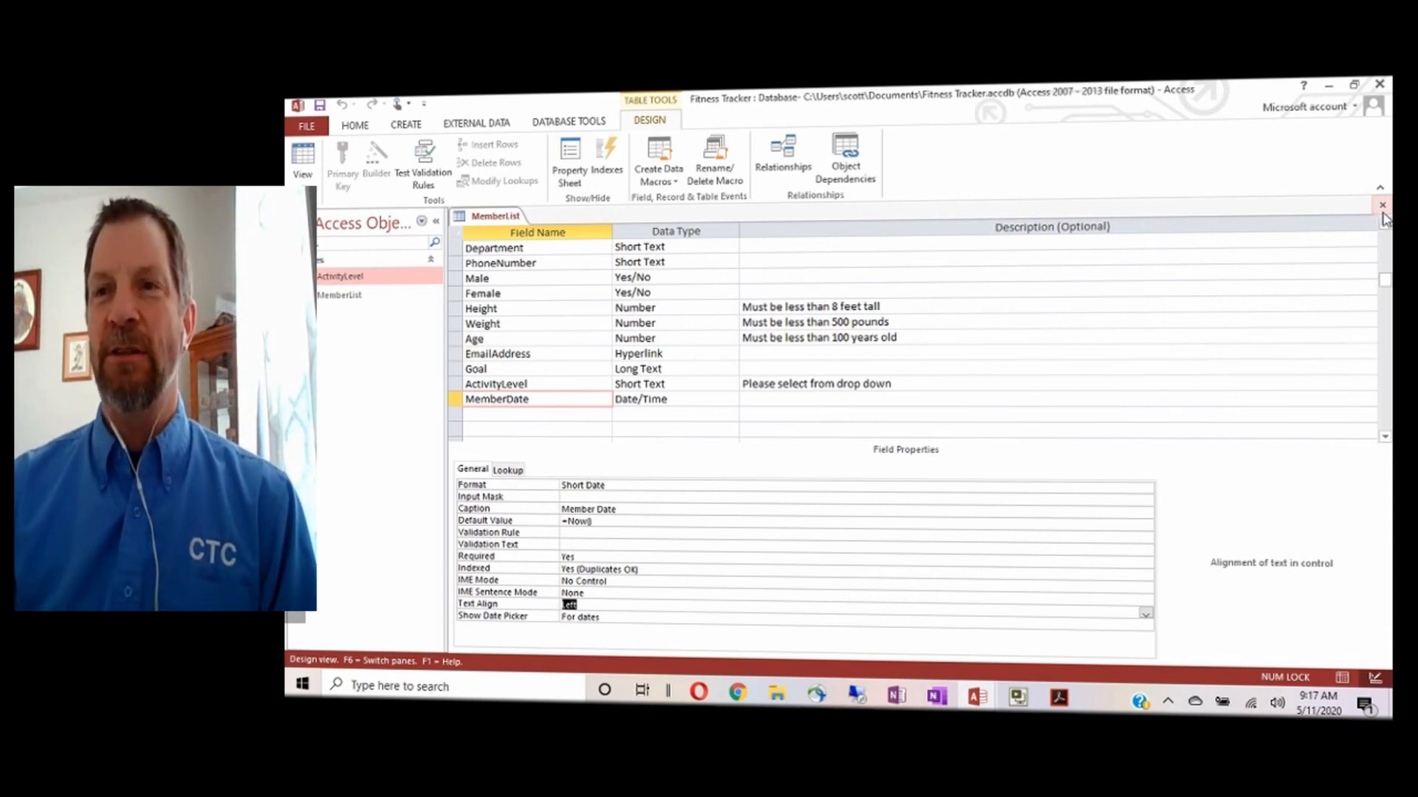
{"action": "left_click", "coordinate": [1381, 212]}
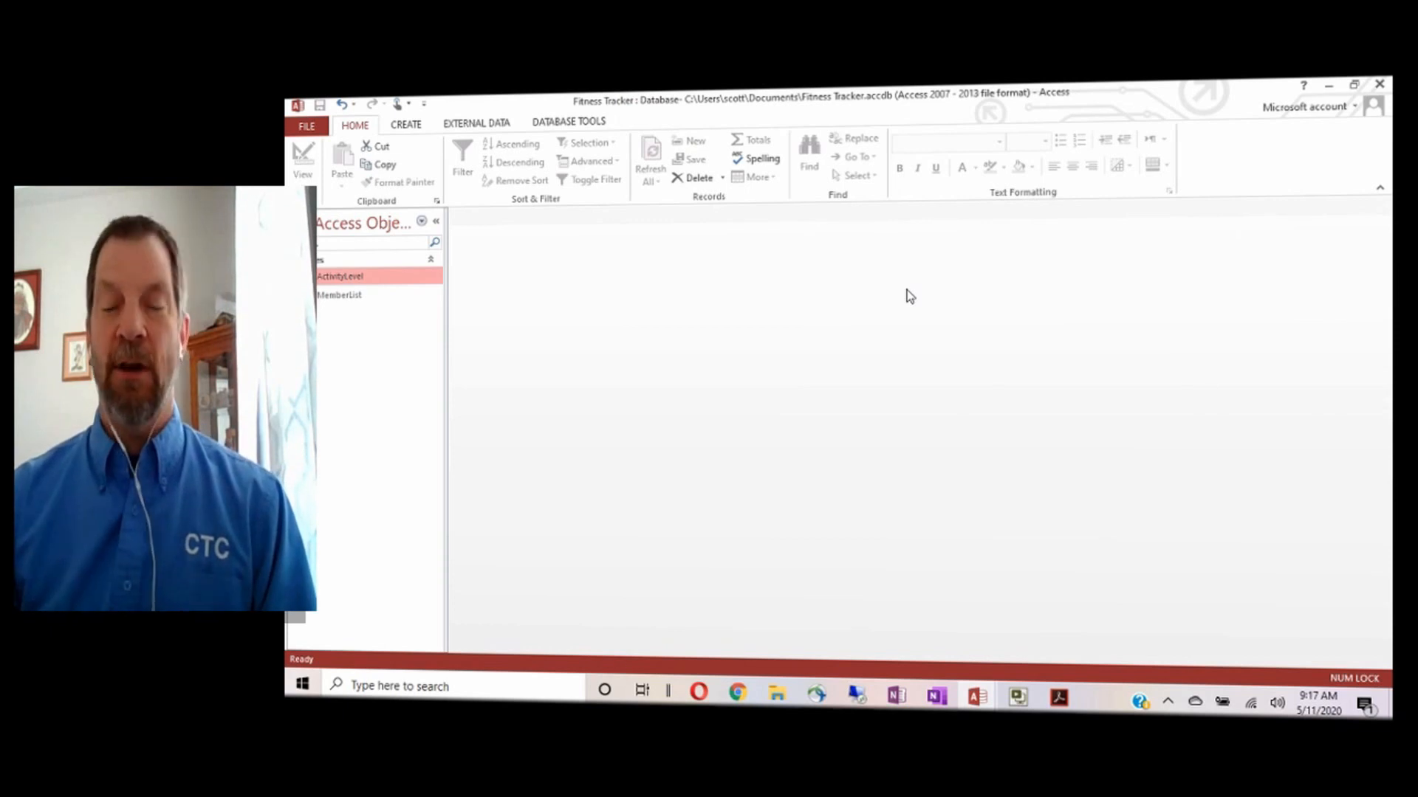
{"action": "double_click", "coordinate": [326, 299]}
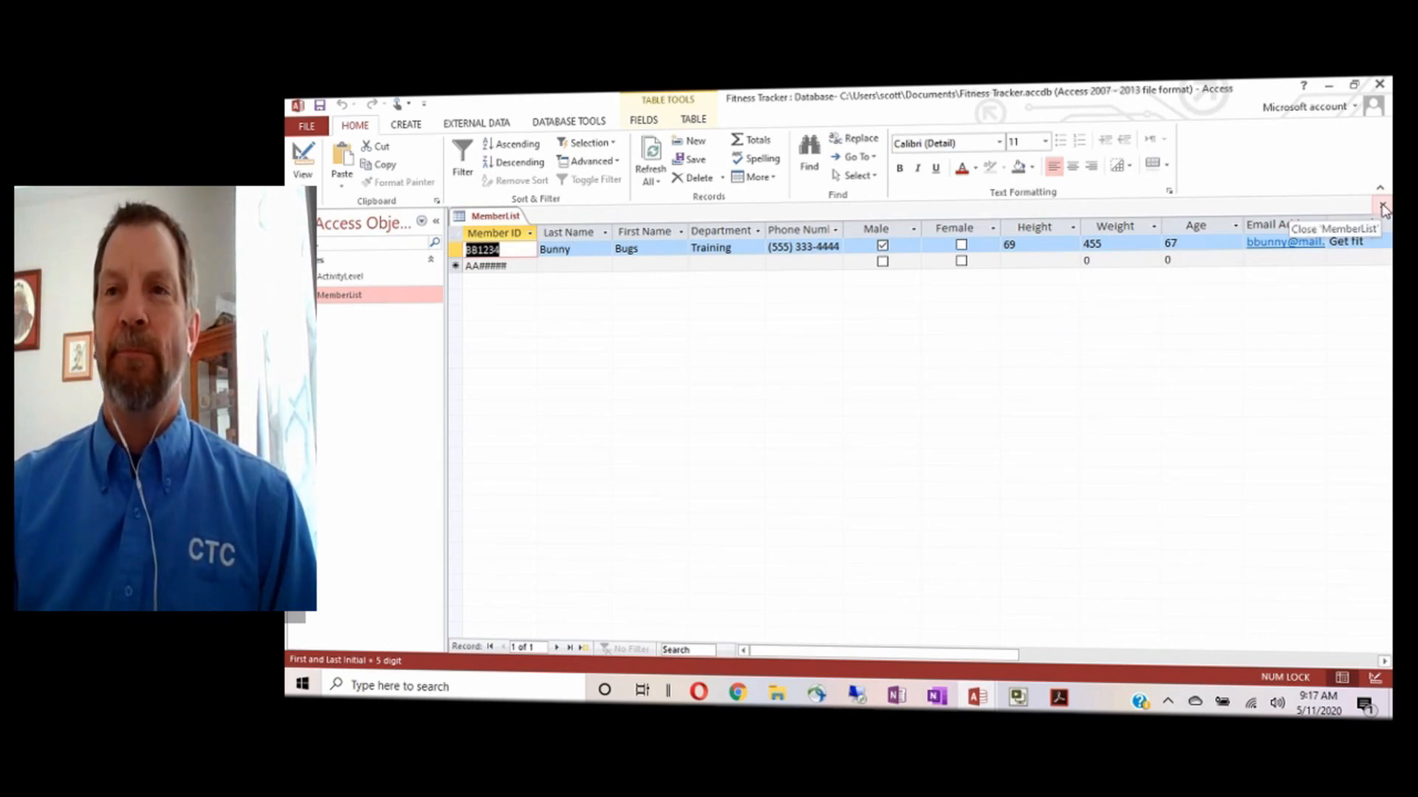
{"action": "left_click", "coordinate": [1382, 207]}
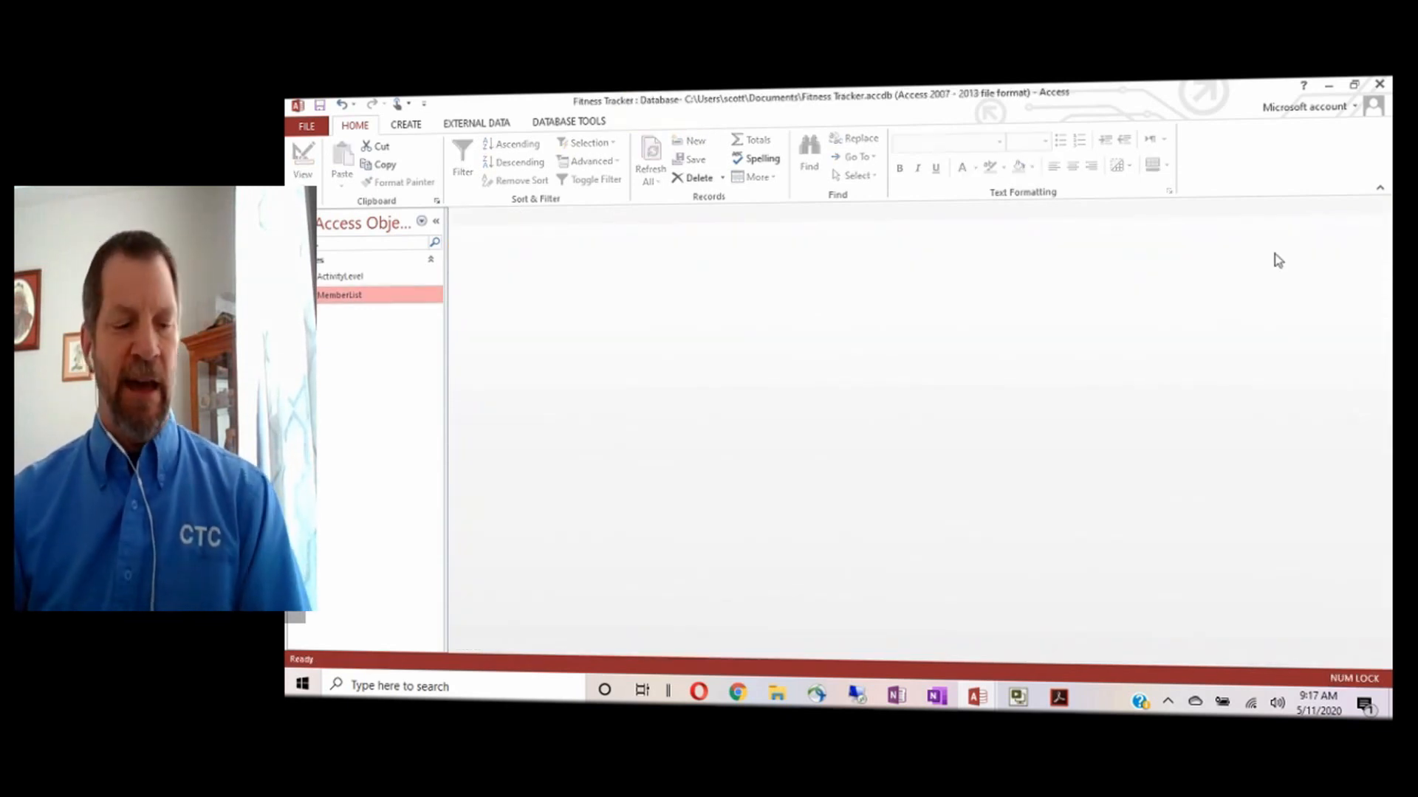